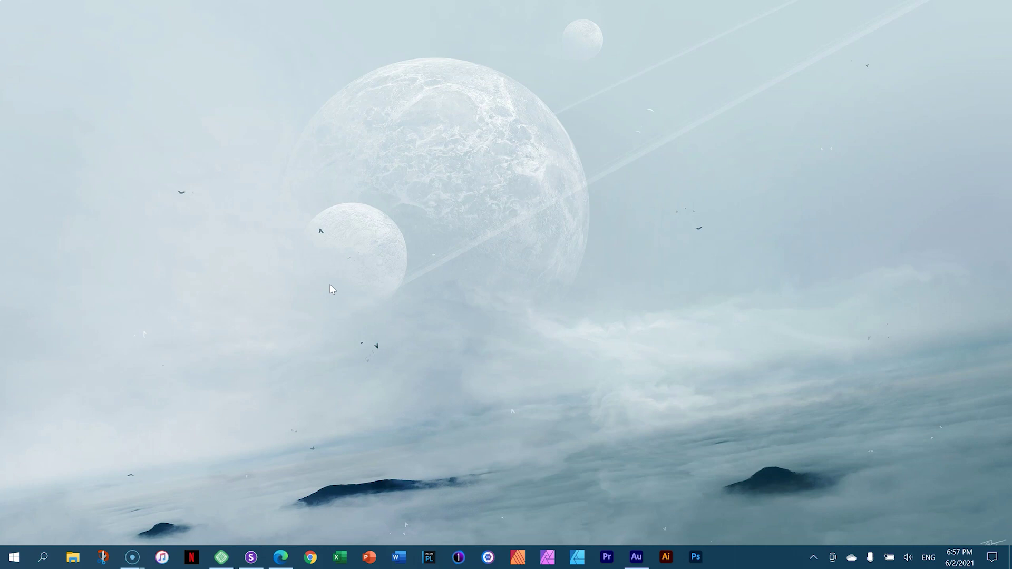
Switch to Sizzy and focus the MacBook Air preview of the demo-01 page
left_click(251, 556)
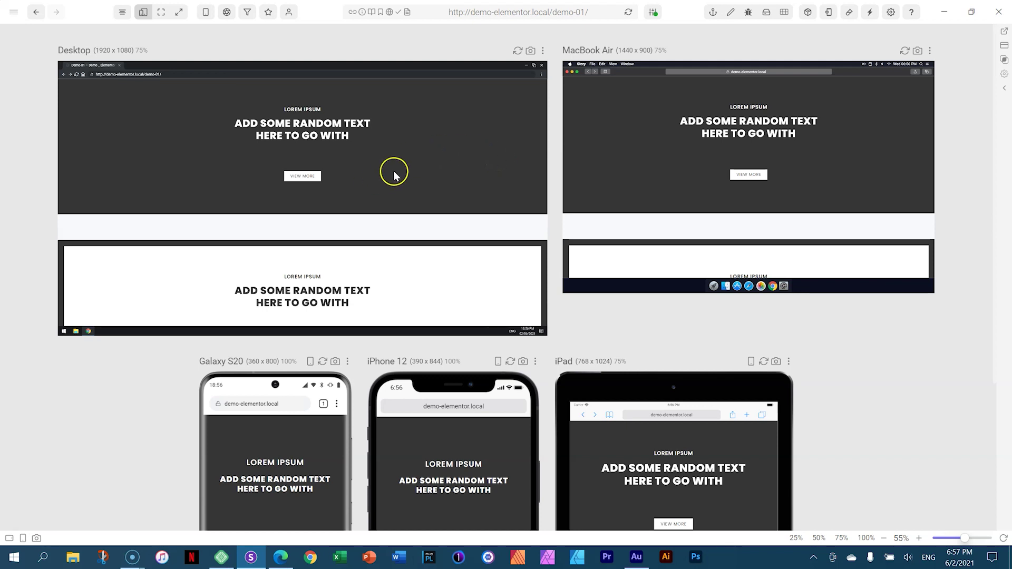
left_click(930, 50)
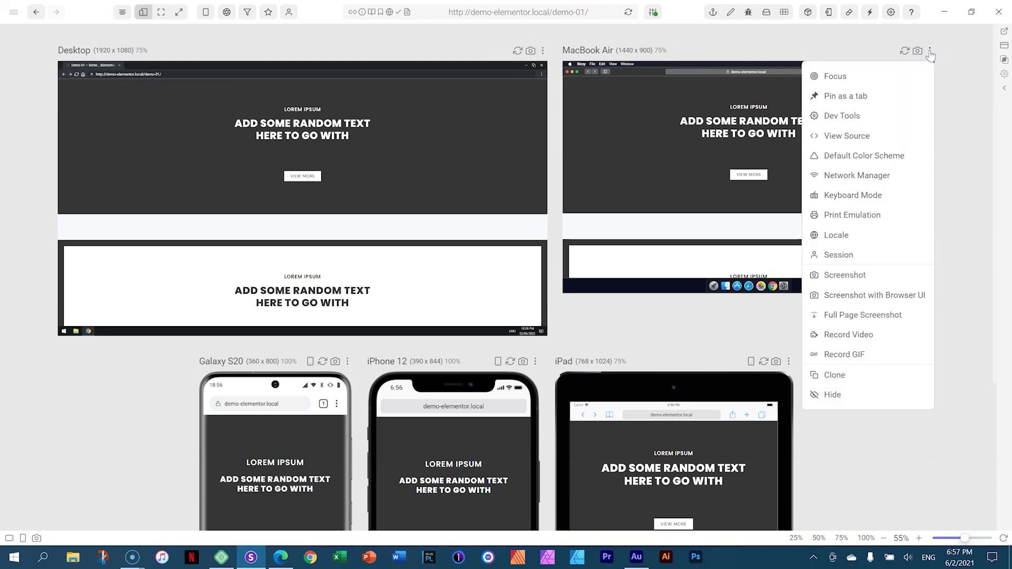
left_click(868, 75)
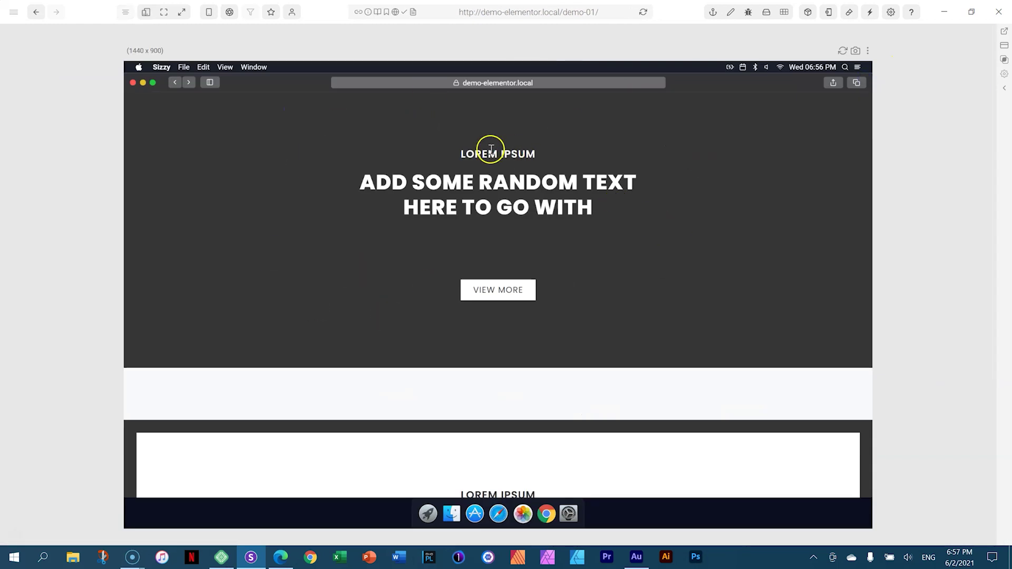
Examine the heading text and banner sections in the MacBook Air preview, and return to the overview of all devices
left_click_drag(463, 154, 535, 154)
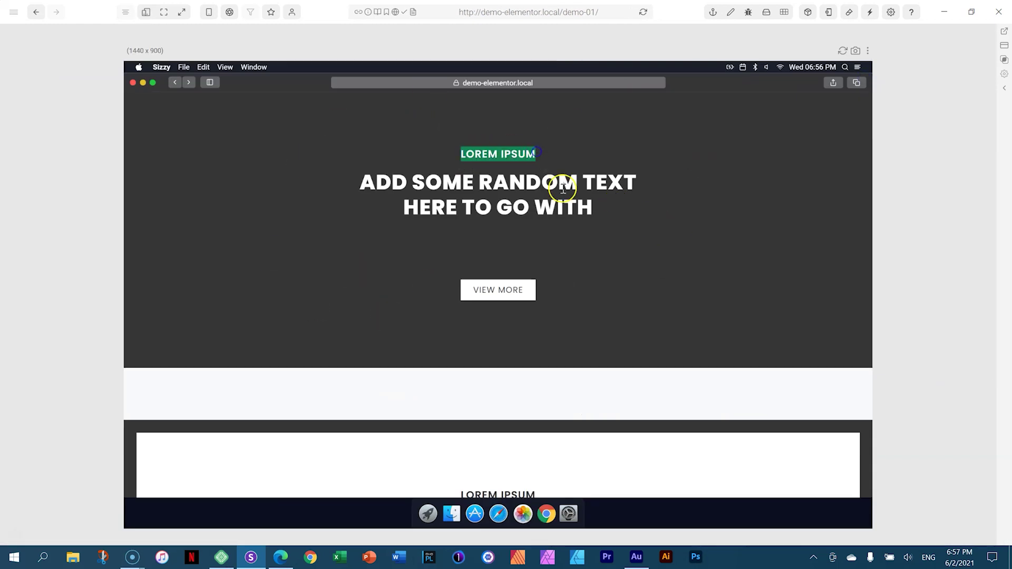
left_click_drag(594, 207, 359, 182)
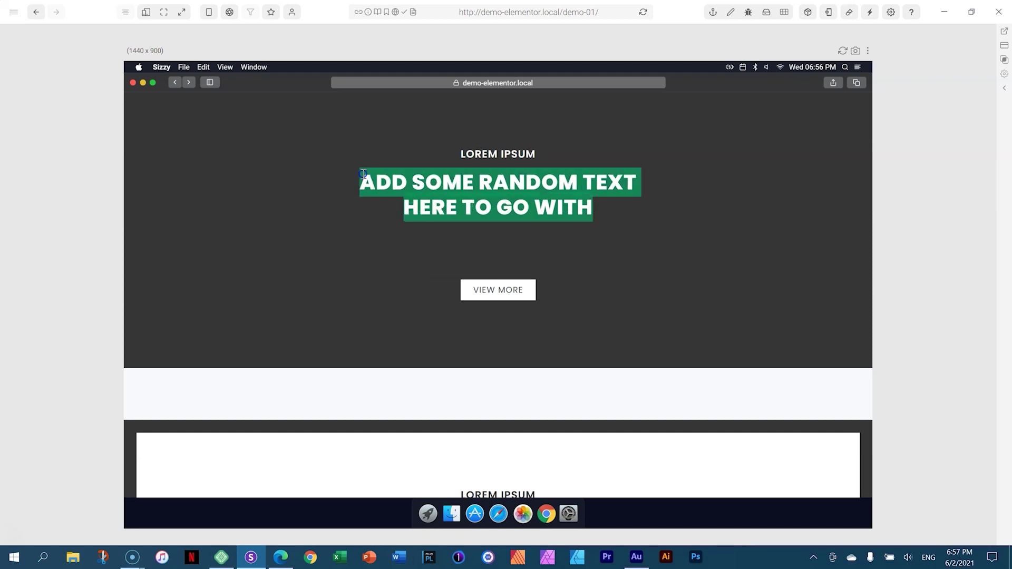
left_click(622, 285)
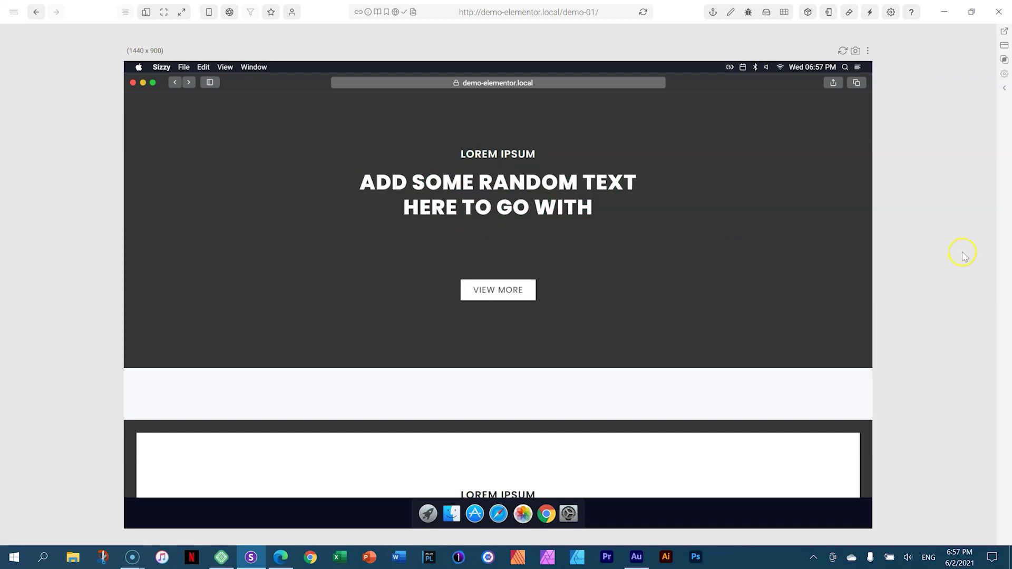
scroll(825, 185, "down", 6)
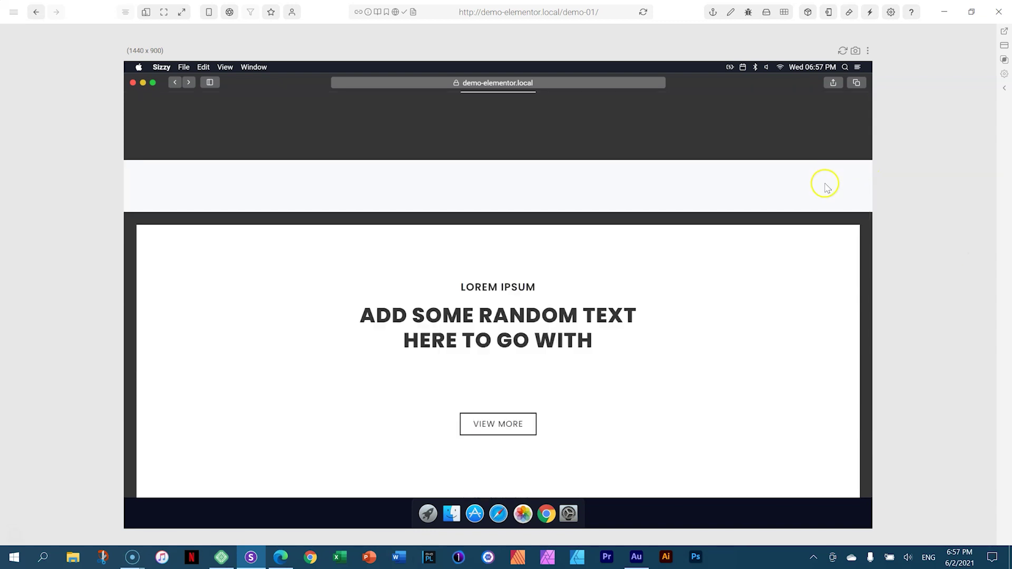
scroll(825, 186, "up", 1)
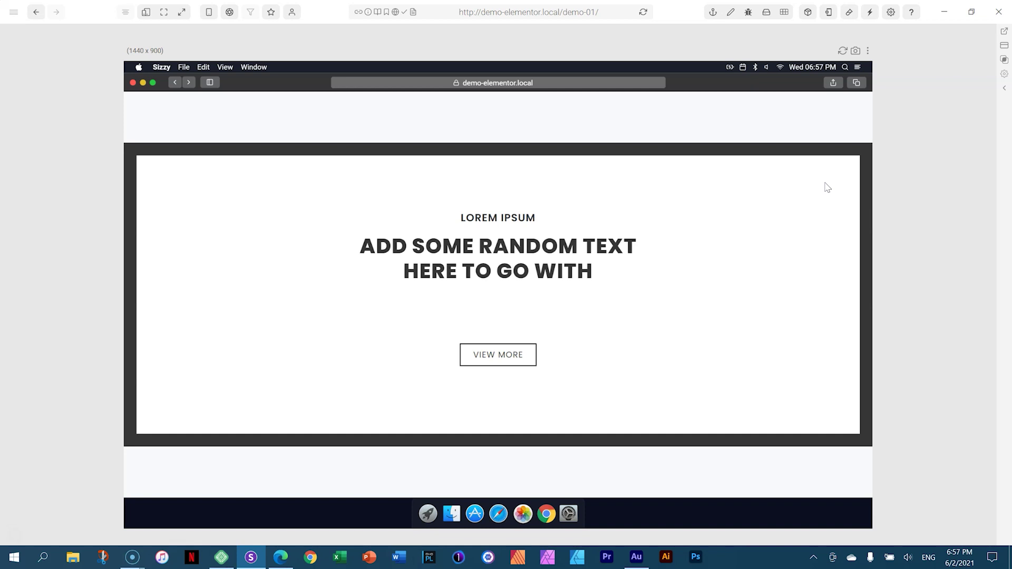
scroll(797, 188, "down", 4)
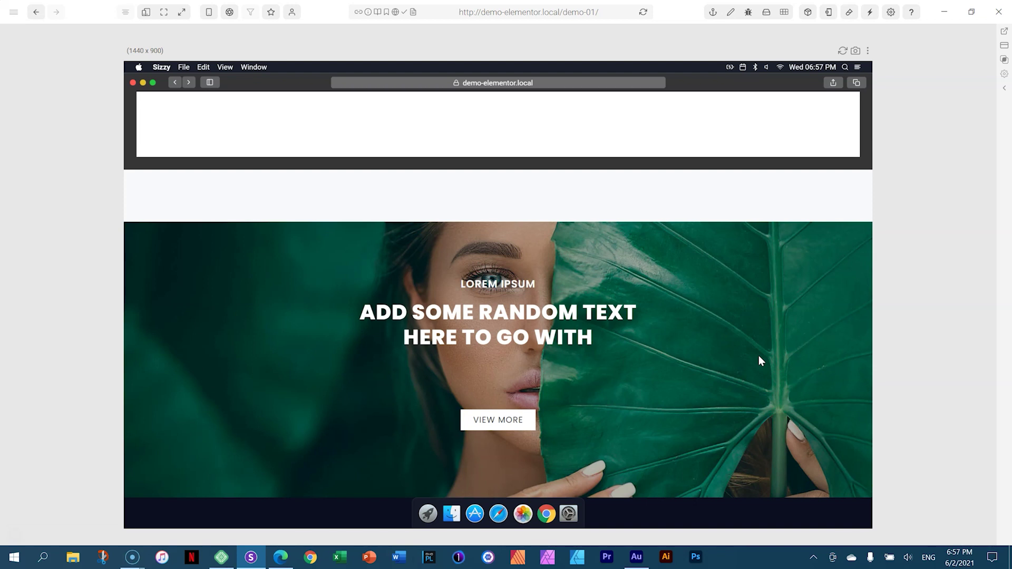
left_click(144, 12)
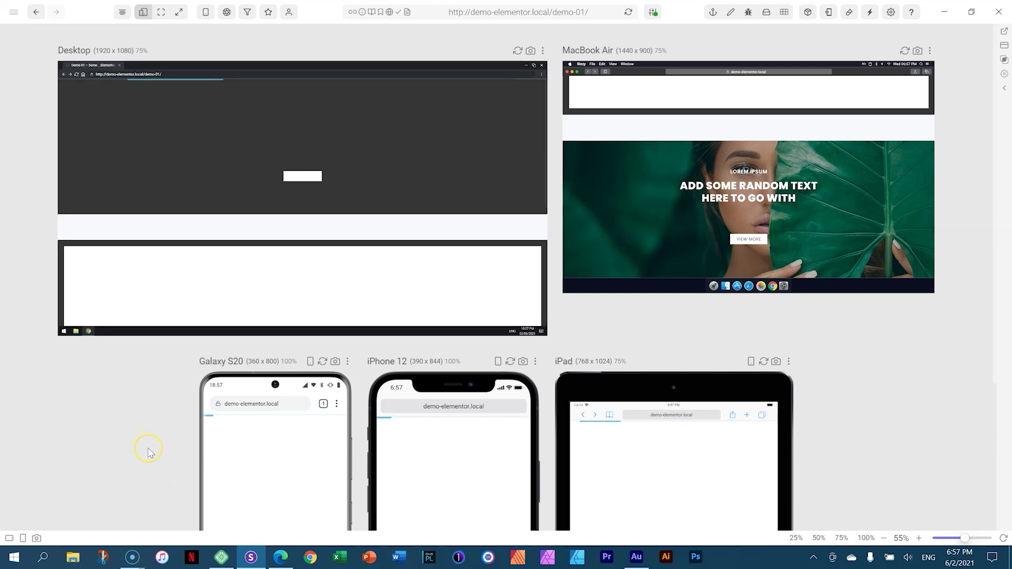
Focus the iPhone 12 preview, review the page's banner sections on mobile, and return to the overview of all devices
scroll(149, 452, "down", 4)
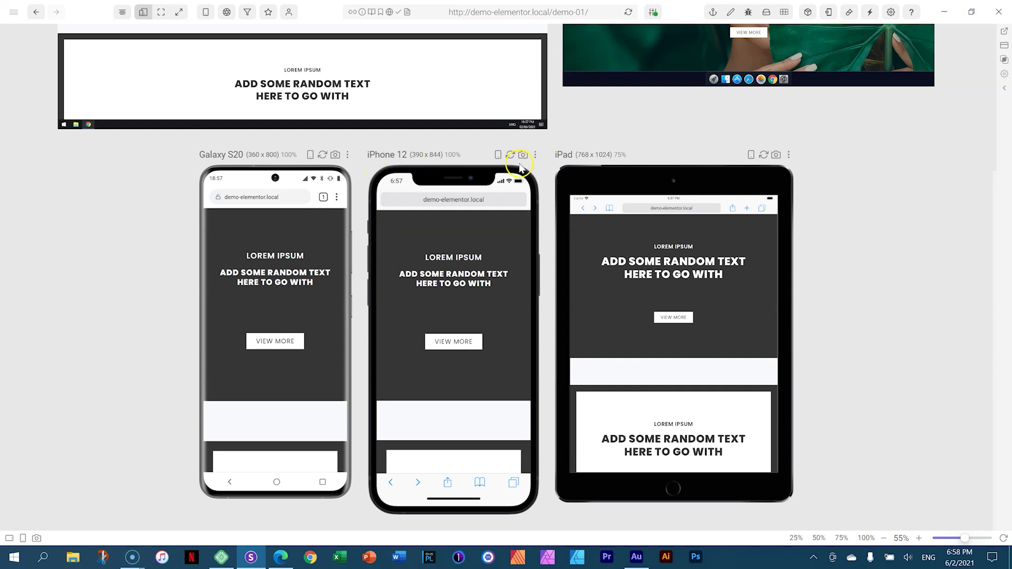
left_click(535, 155)
left_click(490, 185)
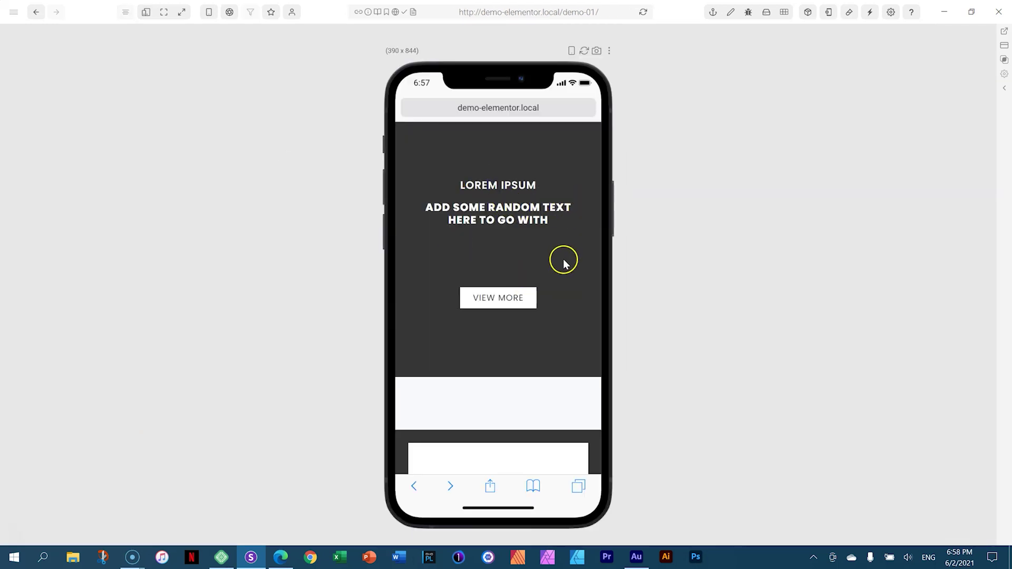
scroll(563, 261, "down", 4)
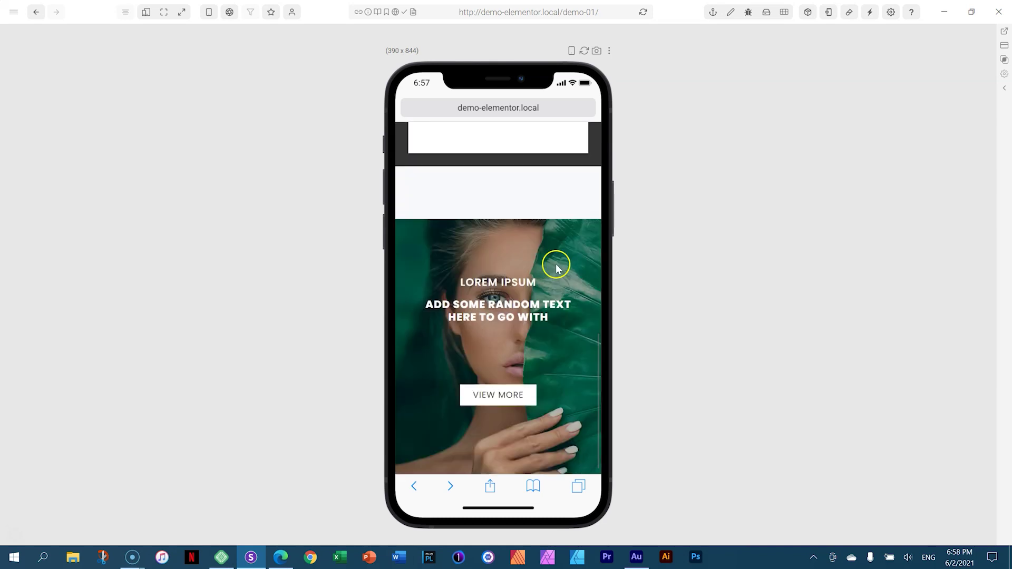
left_click(145, 12)
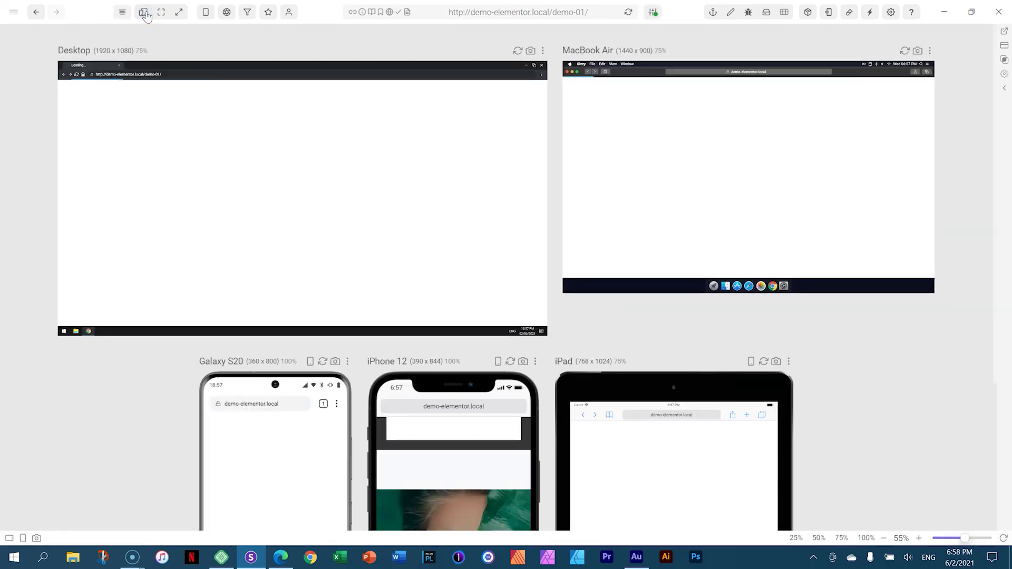
Switch to Microsoft Edge and look through the Elementor home page from its features to its resources, ending back at the start
left_click(281, 557)
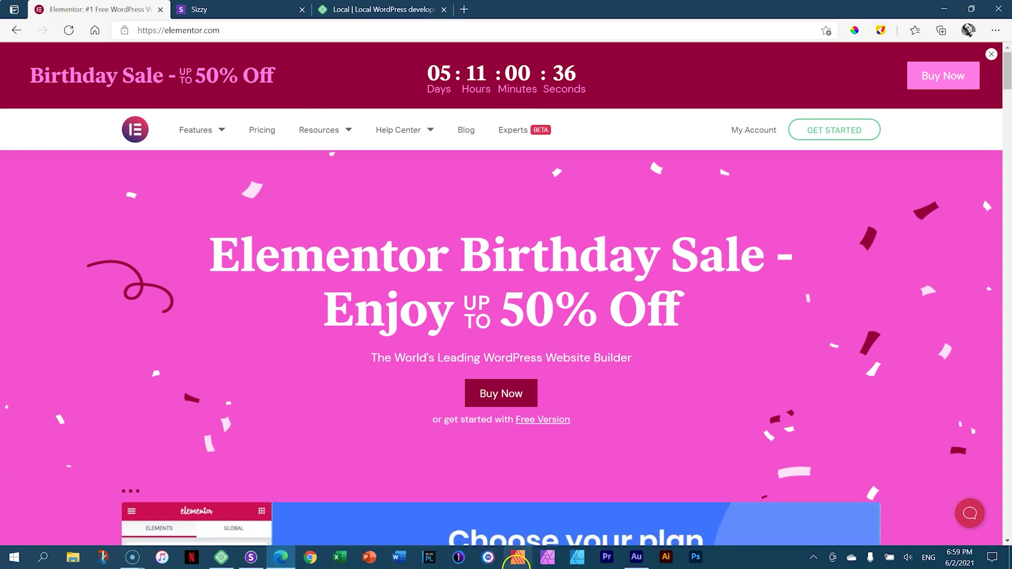
scroll(854, 413, "down", 8)
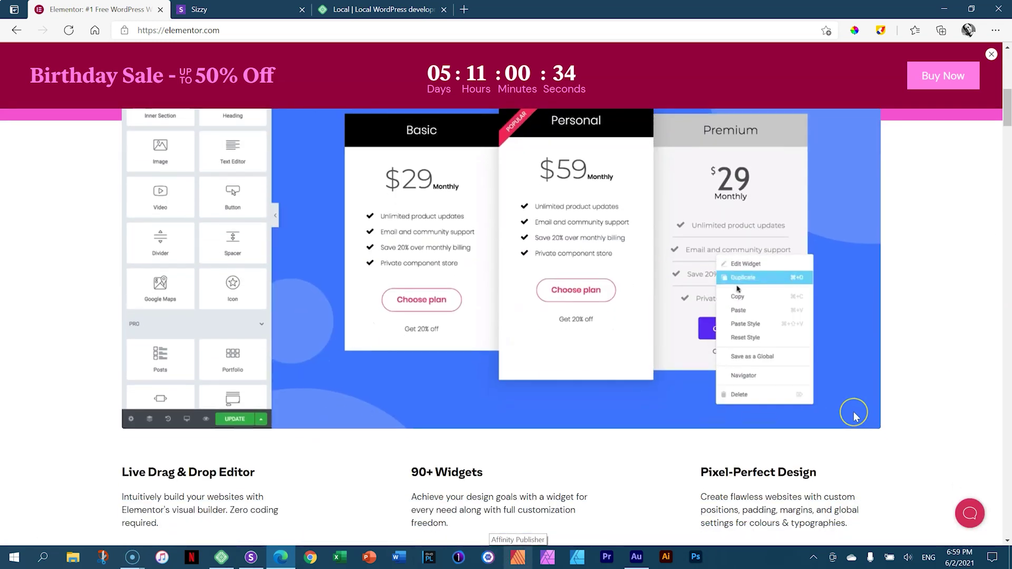
scroll(855, 416, "down", 5)
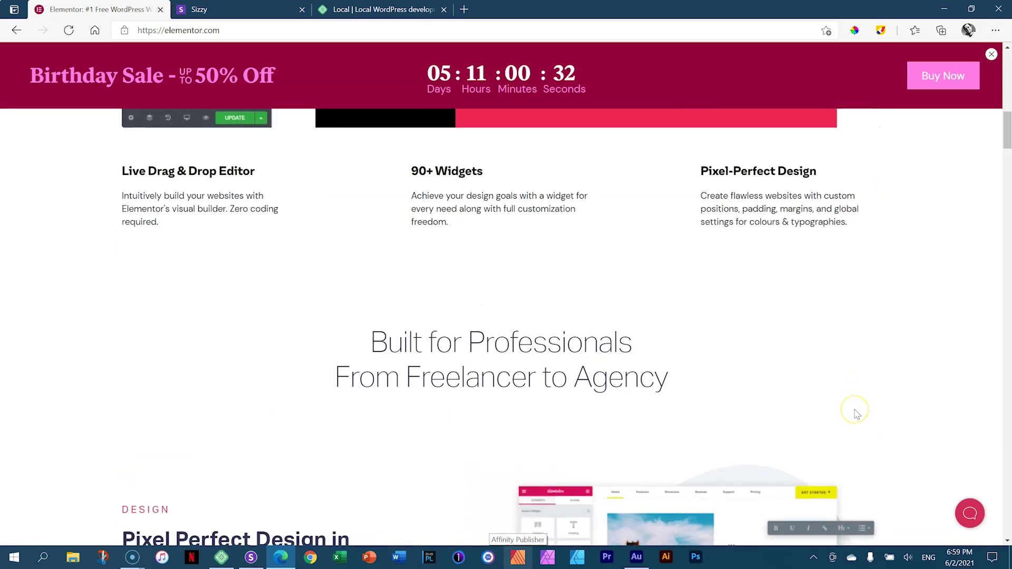
scroll(856, 414, "down", 2)
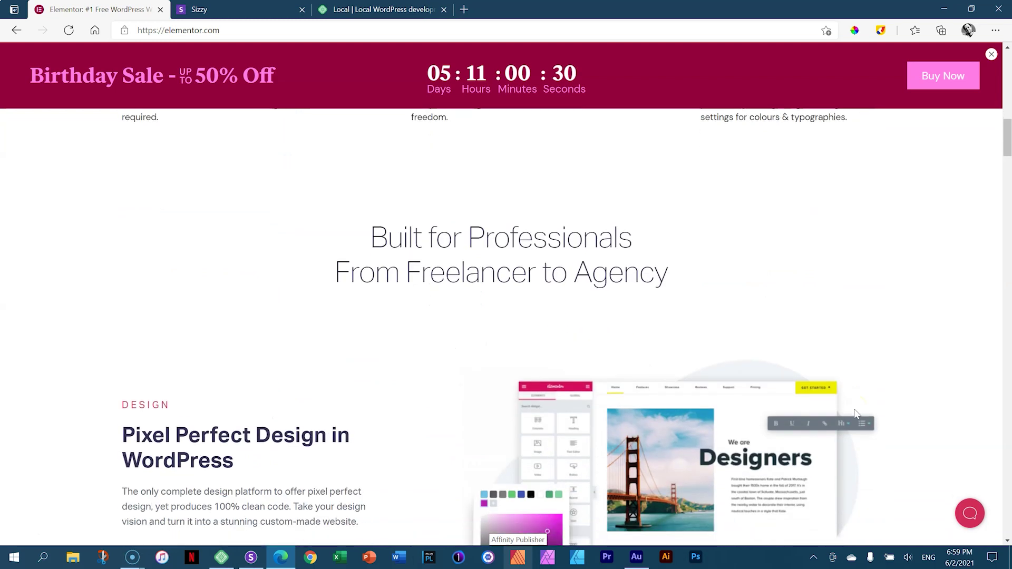
scroll(857, 414, "down", 5)
scroll(857, 414, "down", 10)
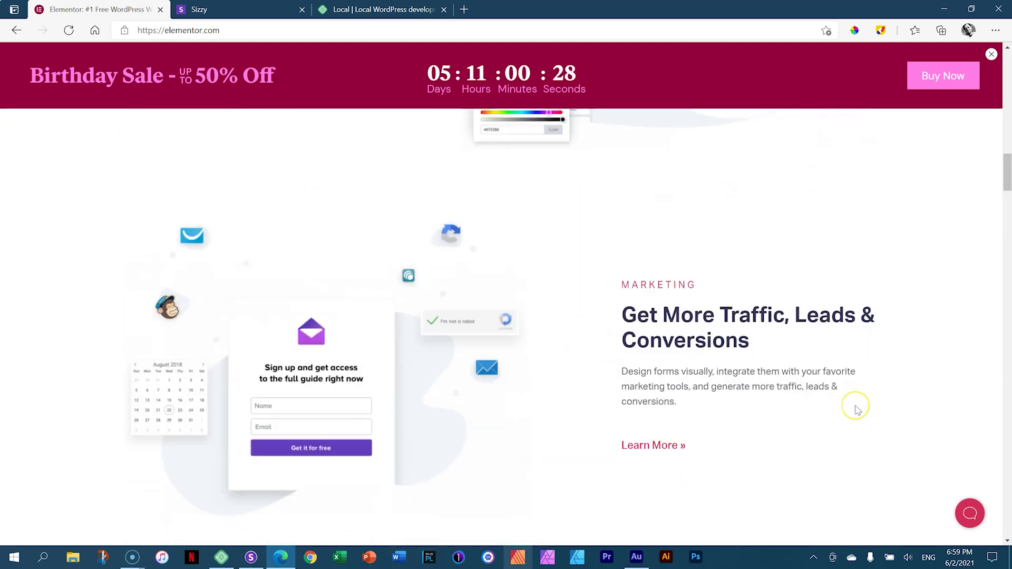
scroll(859, 415, "down", 5)
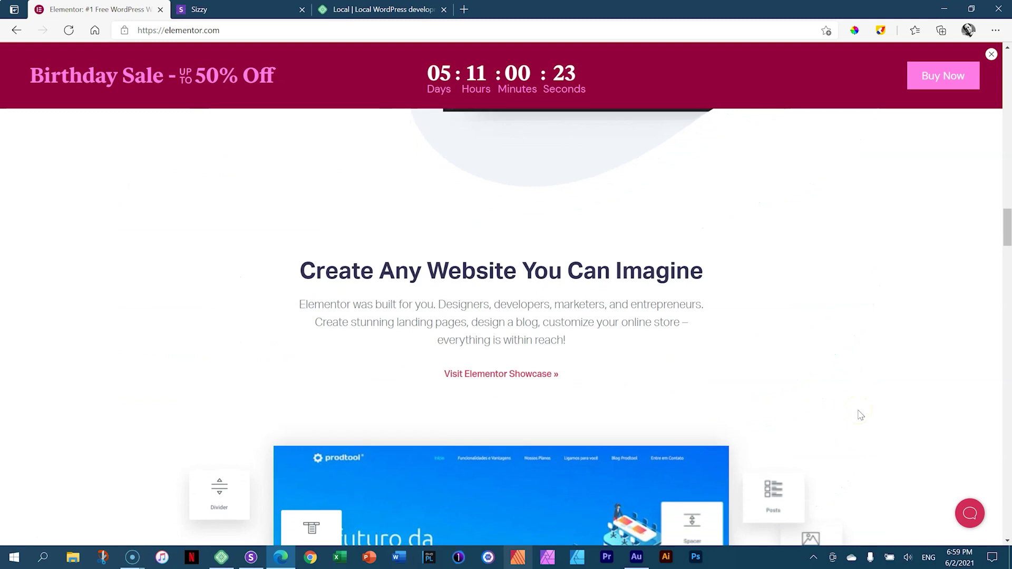
left_click(860, 409)
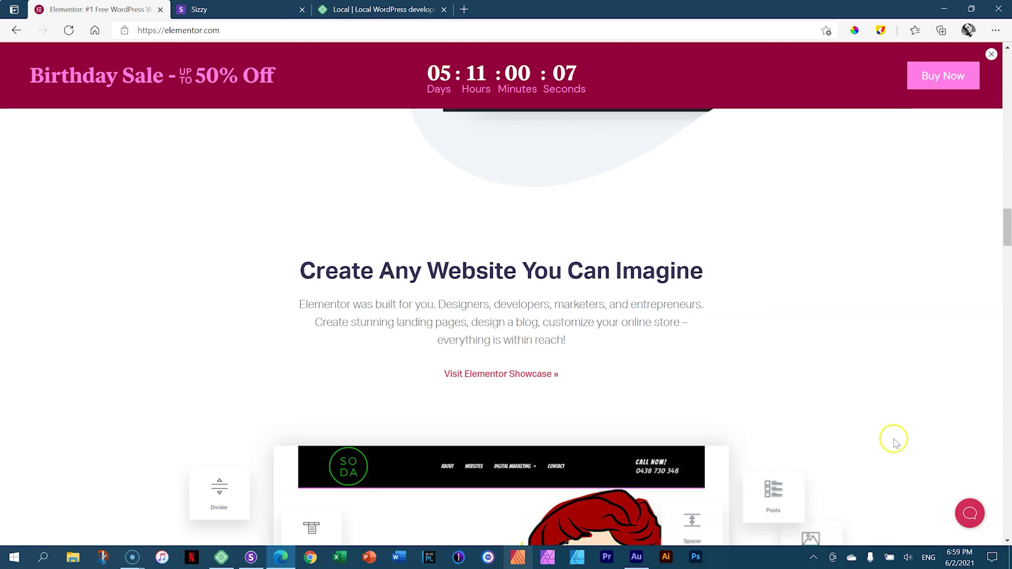
scroll(891, 415, "down", 5)
scroll(891, 415, "down", 14)
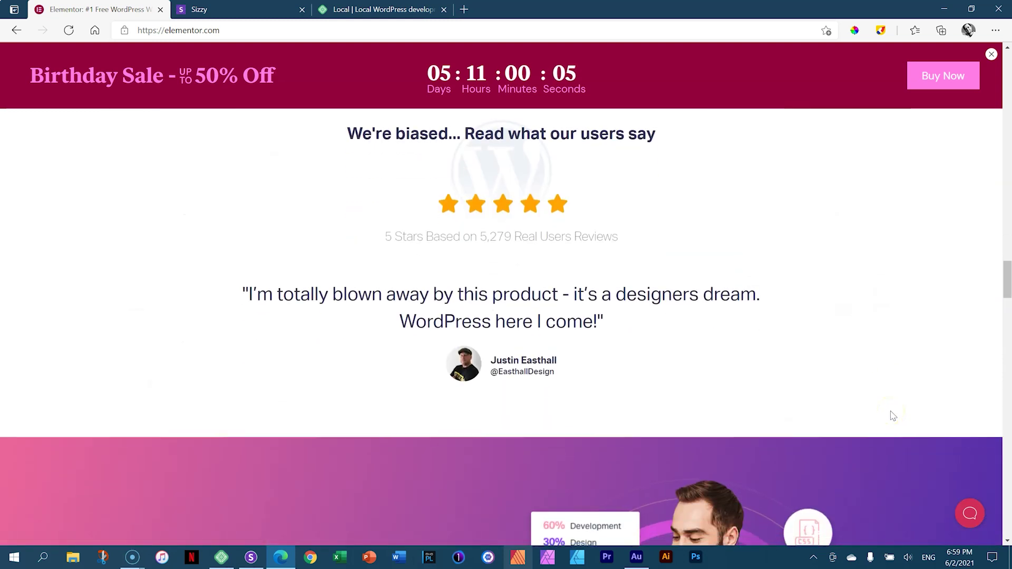
scroll(892, 413, "down", 18)
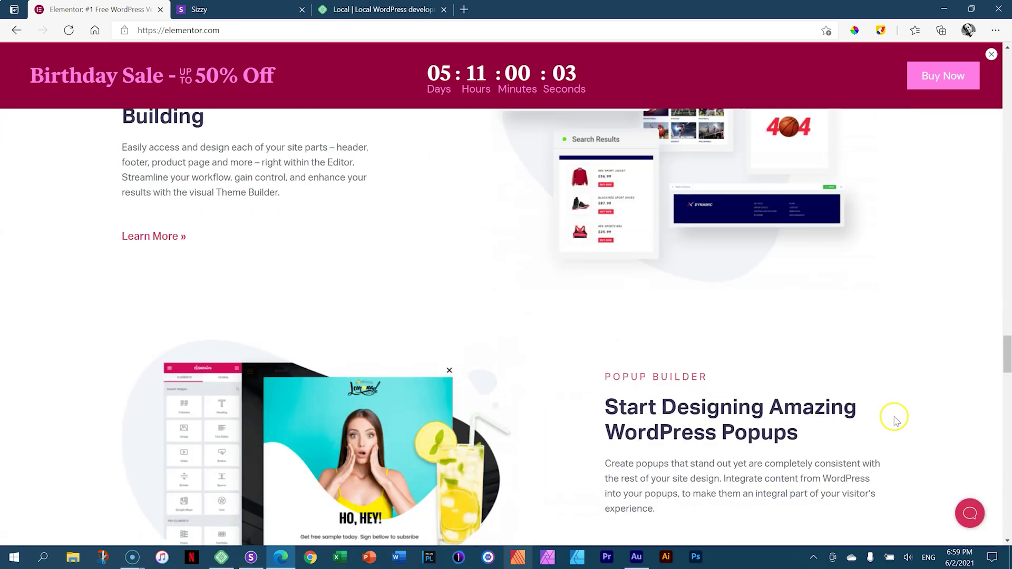
scroll(895, 413, "down", 10)
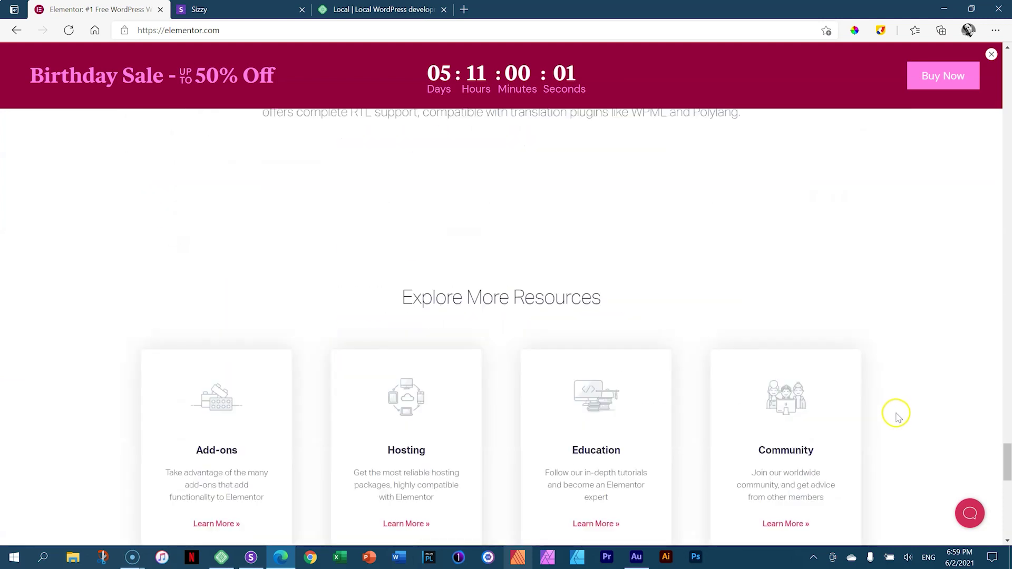
left_click_drag(1007, 463, 1008, 74)
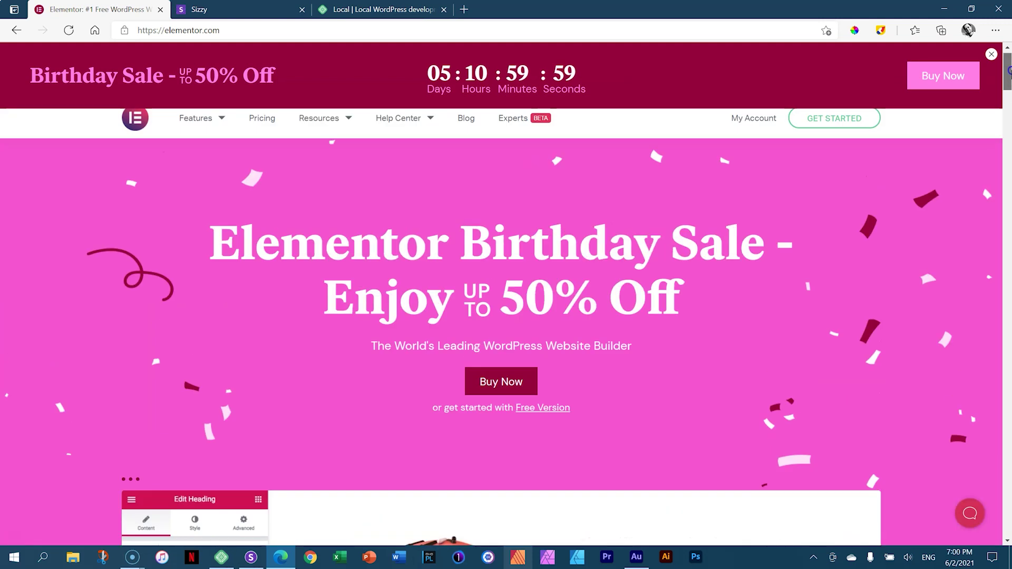
scroll(621, 174, "up", 1)
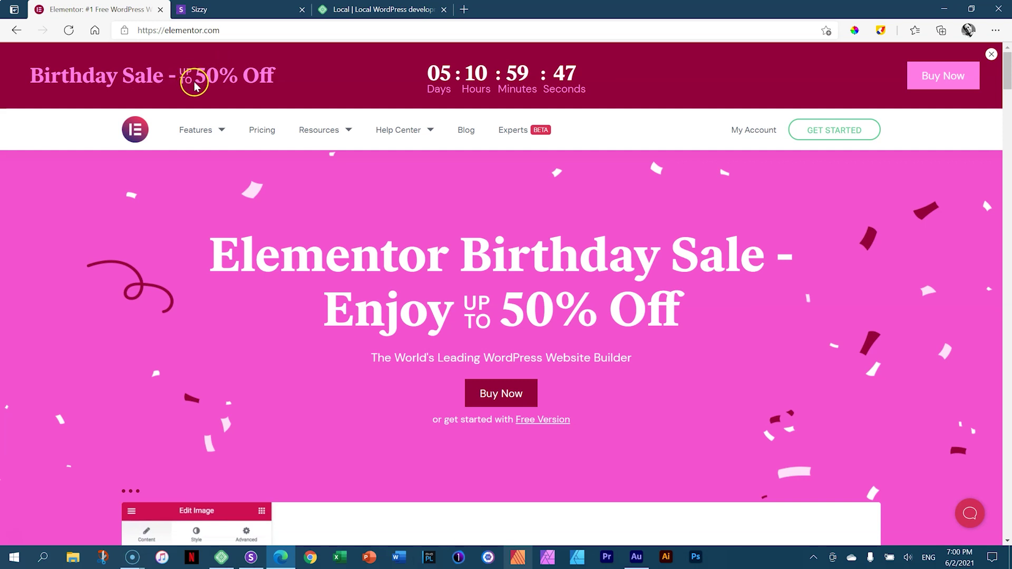
Open Elementor's pricing page and compare the plans, highlighting the Agency website allowance and the Studio plan's Pro widgets
left_click(263, 133)
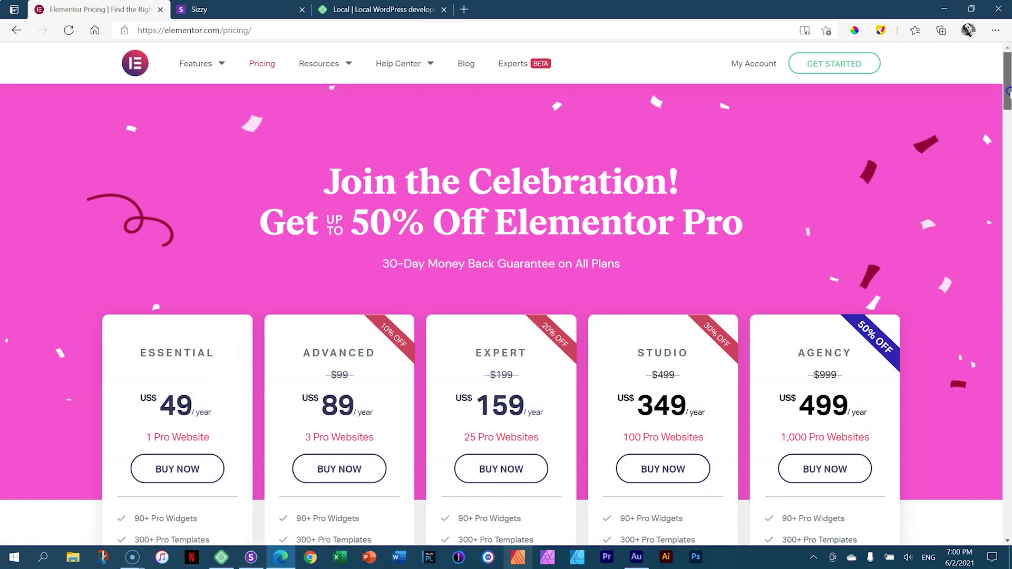
left_click_drag(1008, 92, 1008, 116)
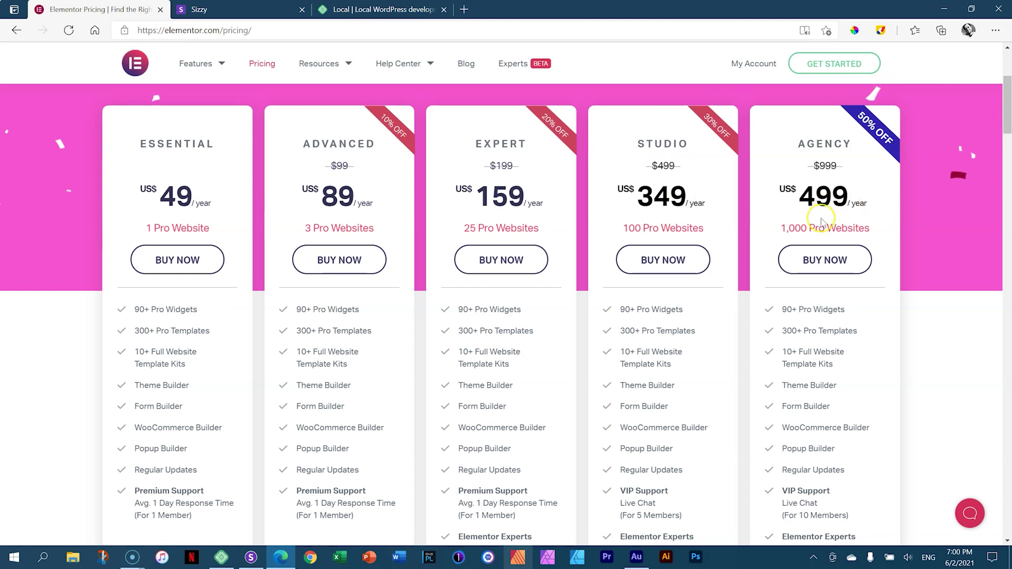
left_click_drag(784, 228, 873, 231)
left_click(873, 230)
left_click_drag(620, 309, 686, 314)
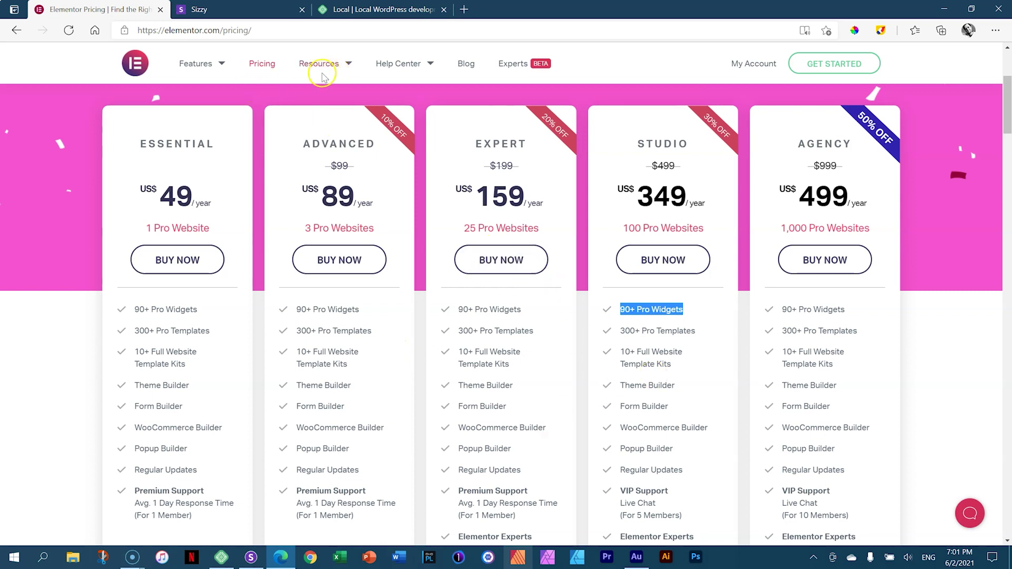
Open Elementor's third-party add-ons page, browse the listed add-ons, and postpone the news notification request
mouse_move(323, 76)
left_click(319, 129)
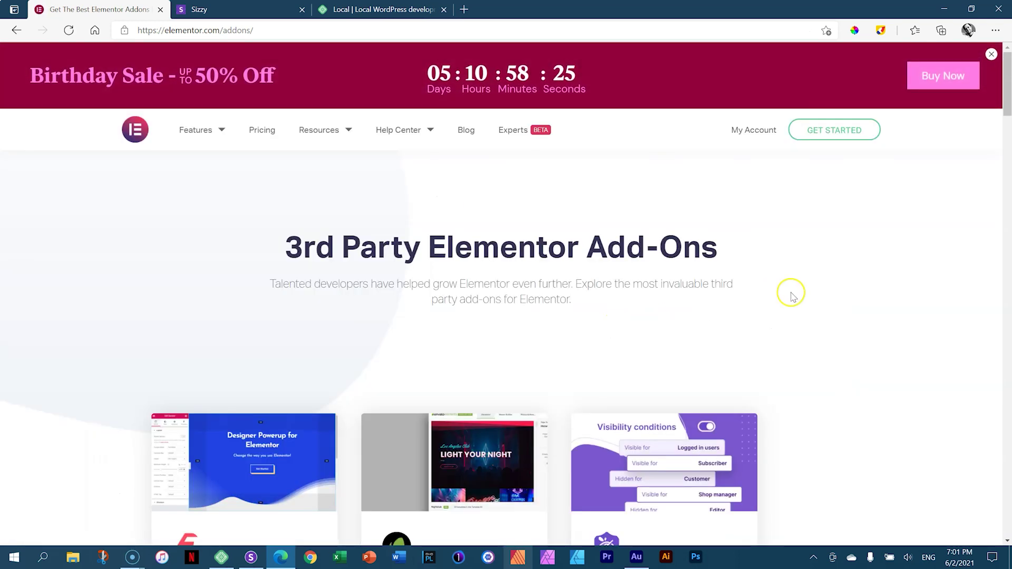
left_click_drag(1008, 86, 1008, 173)
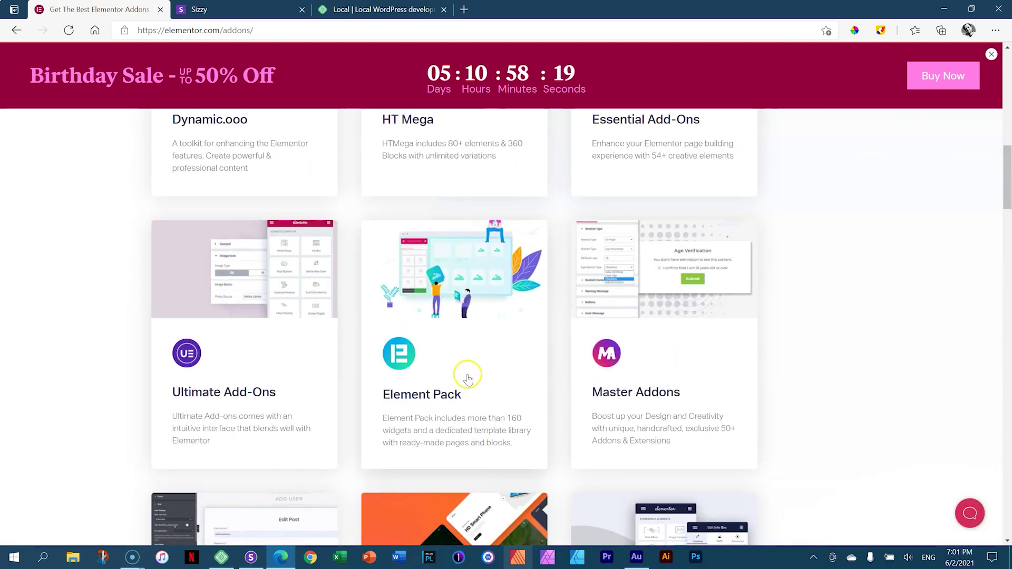
left_click_drag(1007, 166, 1008, 89)
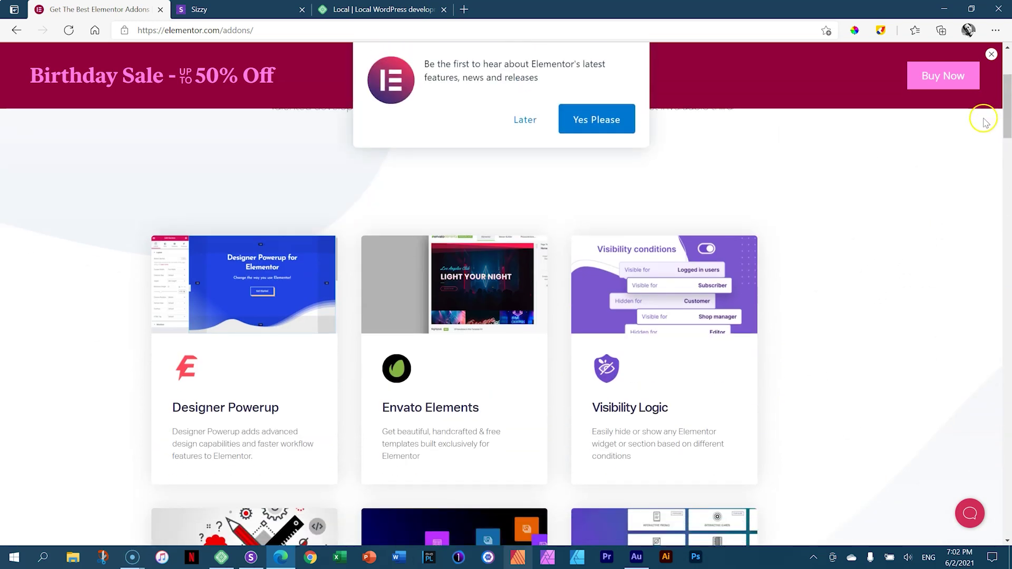
left_click(524, 119)
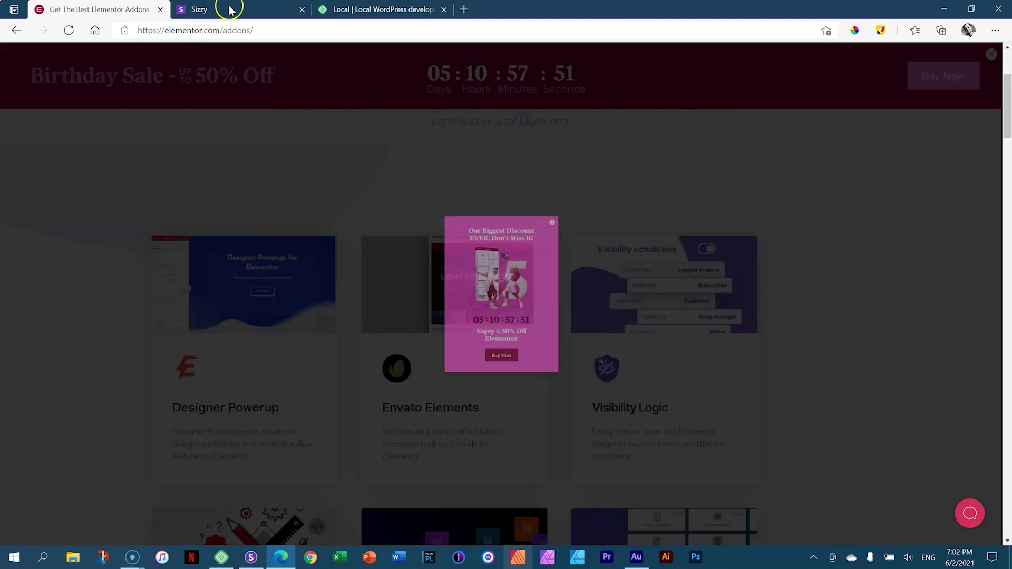
Go to the Sizzy web page, and switch back to the Sizzy app to look over the demo-01 page on all devices
left_click(229, 9)
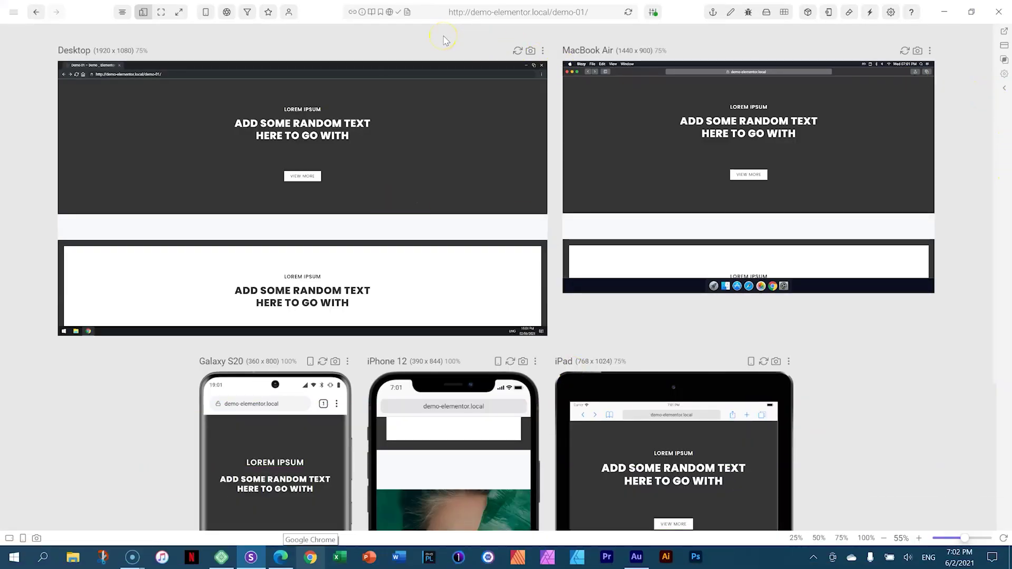
scroll(899, 321, "down", 5)
scroll(901, 324, "up", 5)
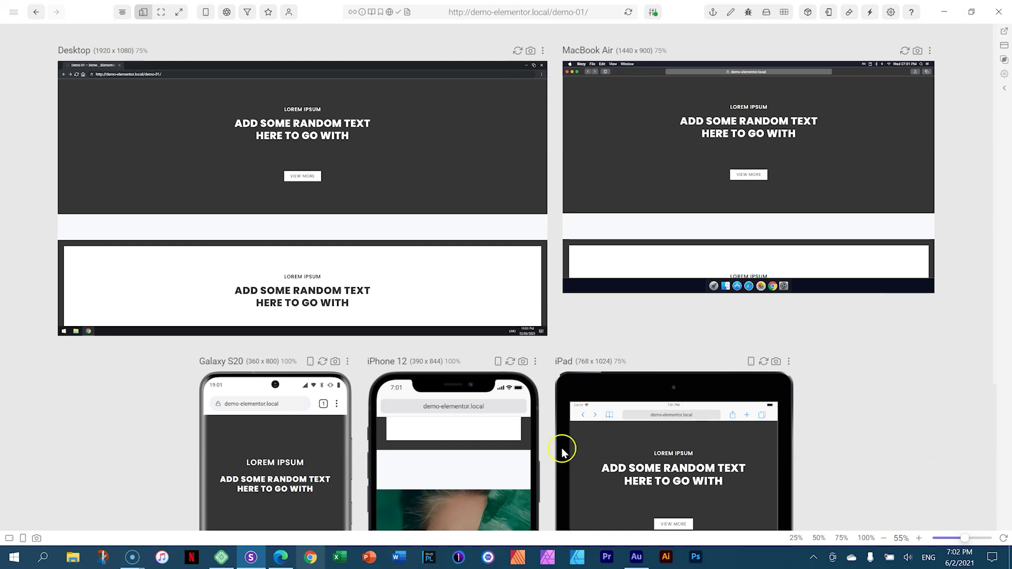
Switch to Microsoft Edge, view the Local web page, and close the Local, Sizzy and Elementor add-ons pages
left_click(281, 558)
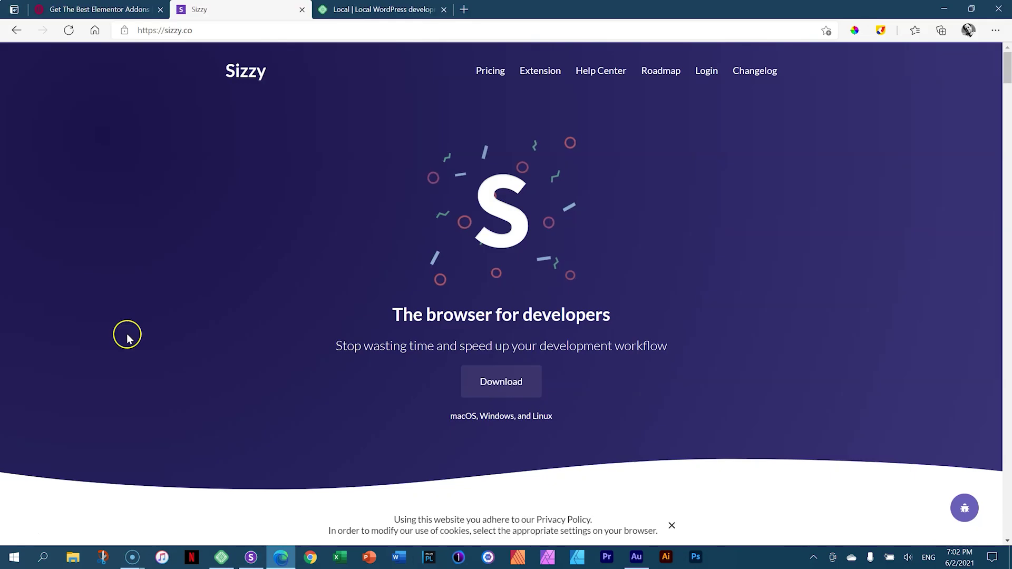
left_click(390, 9)
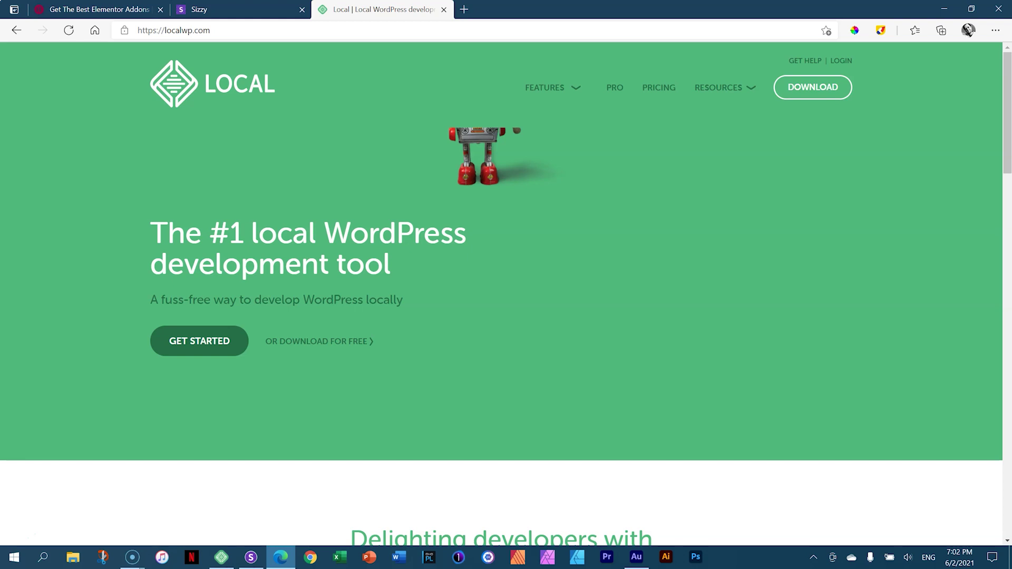
left_click(444, 9)
left_click(302, 9)
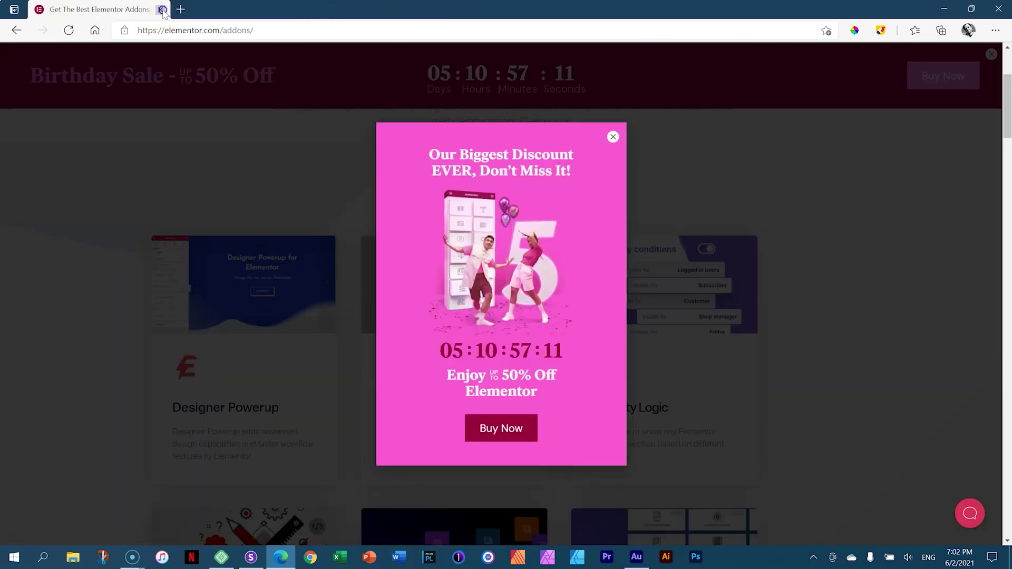
left_click(160, 9)
Switch to Local, open the WordPress admin of the Recon _ Elementor site, and update the Elementor plugin to version 3.2.4
left_click(221, 557)
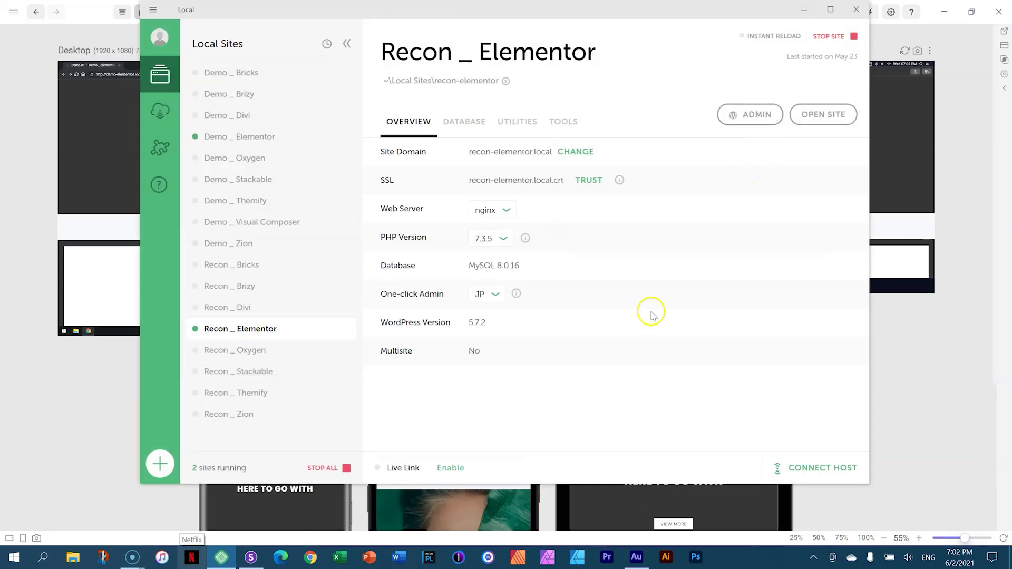
left_click(735, 115)
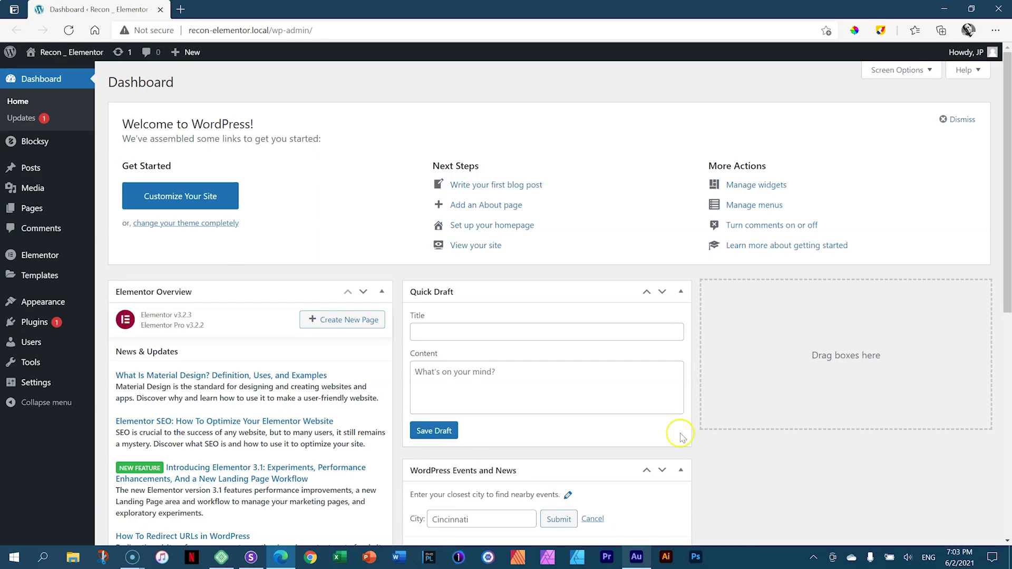
mouse_move(37, 323)
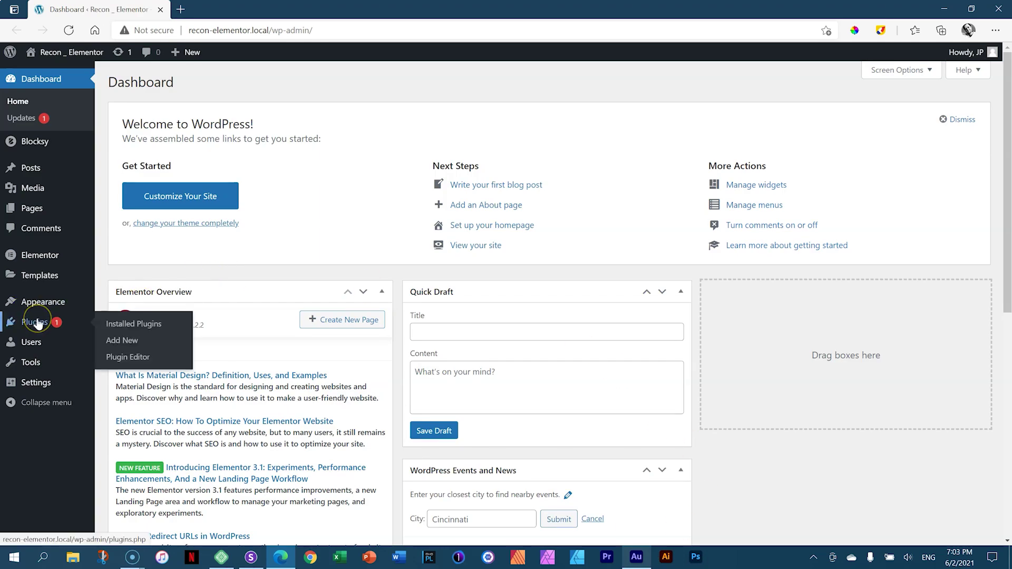
left_click(37, 322)
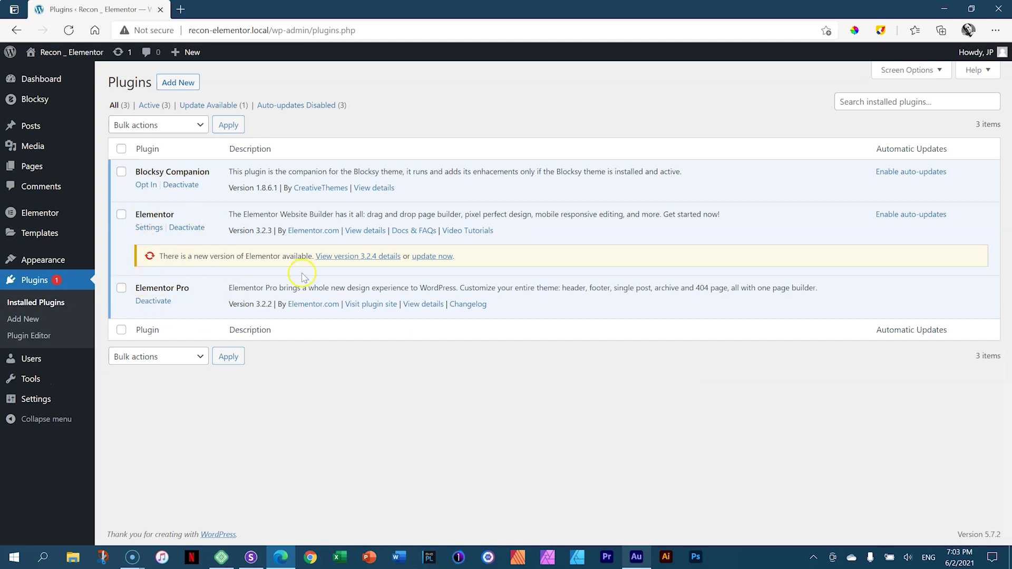
left_click(447, 257)
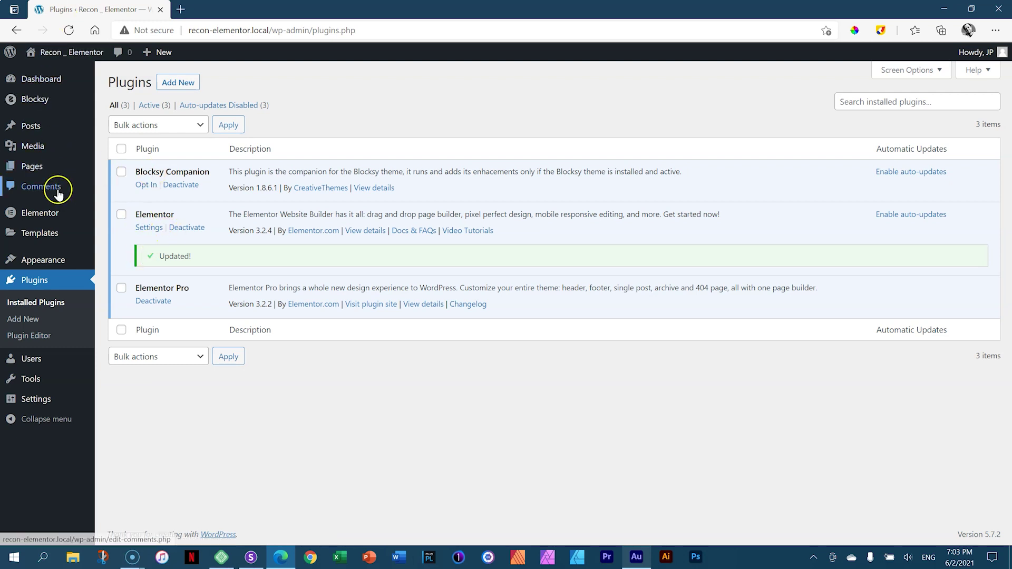
Create a new WordPress page, dismiss the block editor welcome guide, and title the page Recon 01
mouse_move(43, 168)
left_click(110, 186)
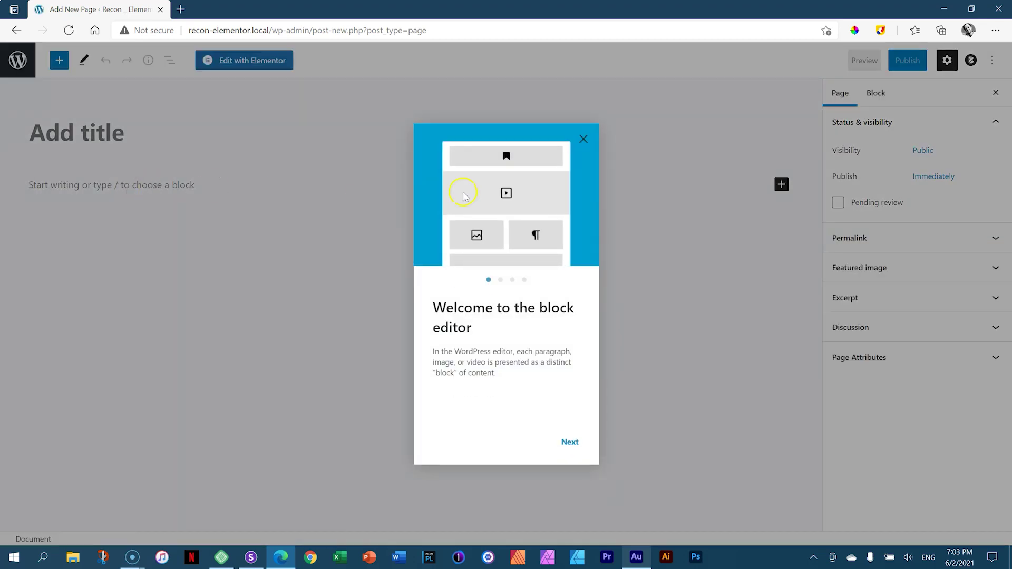
left_click(590, 140)
left_click(195, 132)
type("Recon 01")
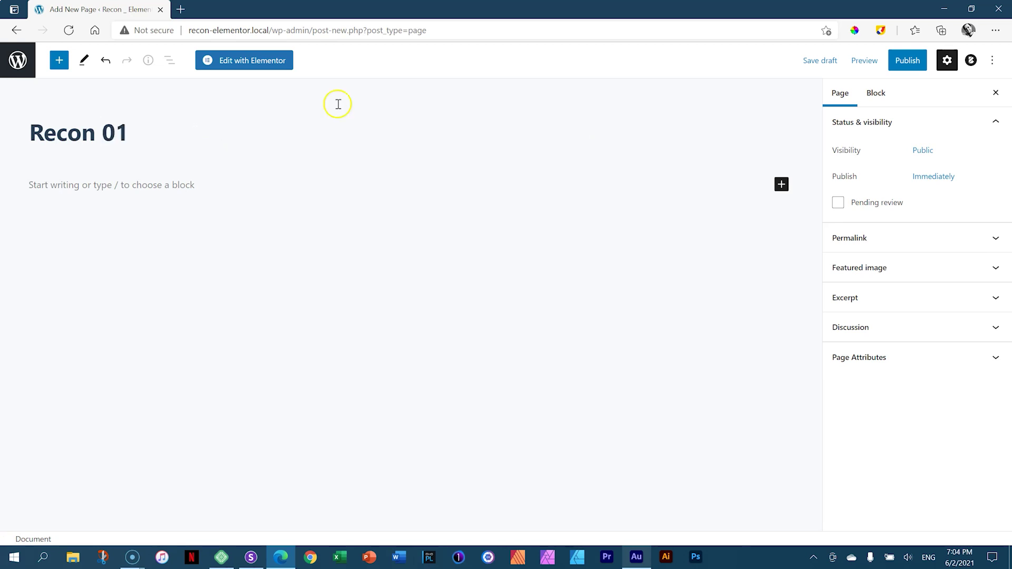
Turn off the option to always show pre-publish checks, and publish the Recon 01 page
left_click(909, 60)
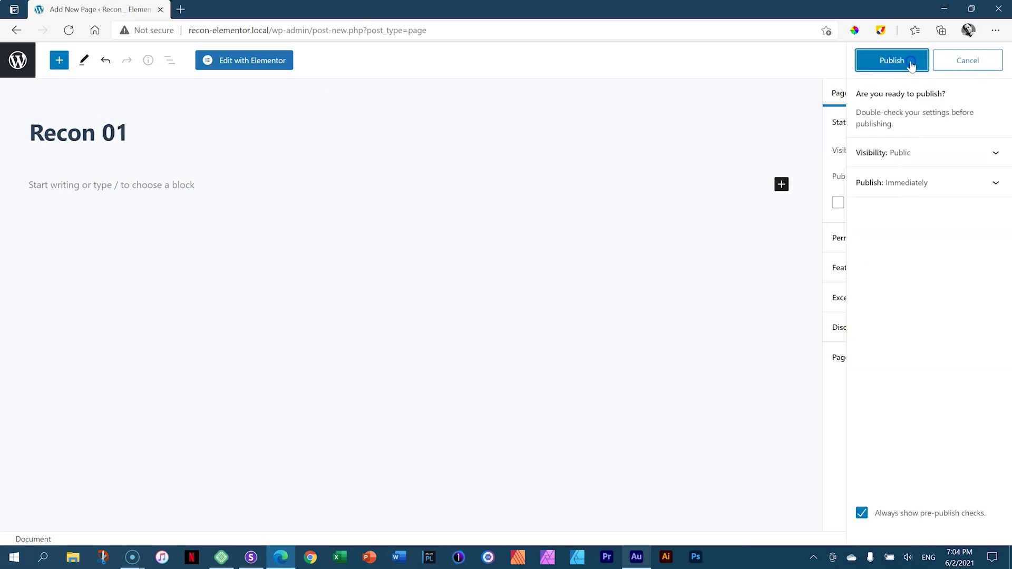
left_click(862, 513)
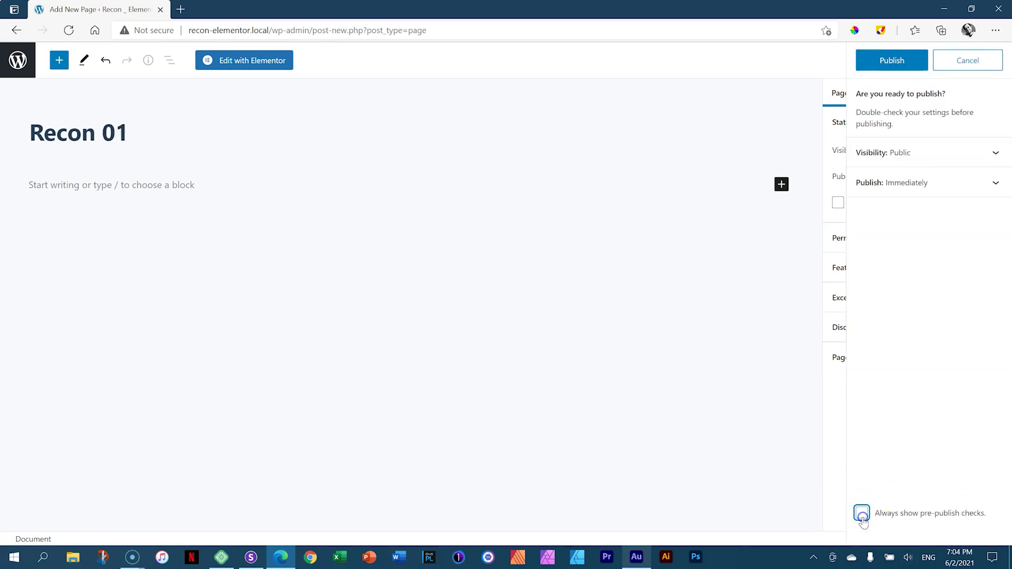
left_click(902, 64)
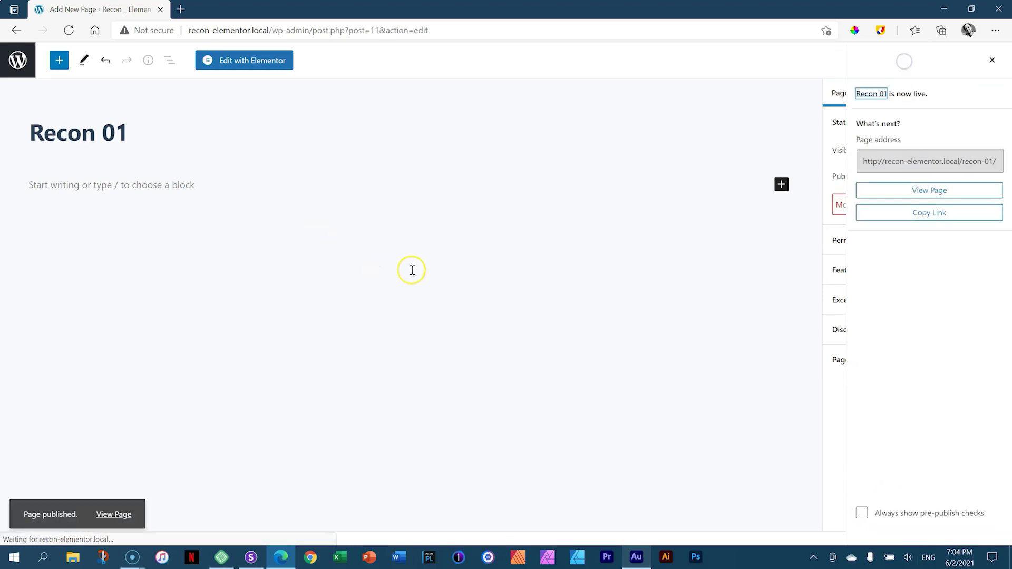
left_click(992, 59)
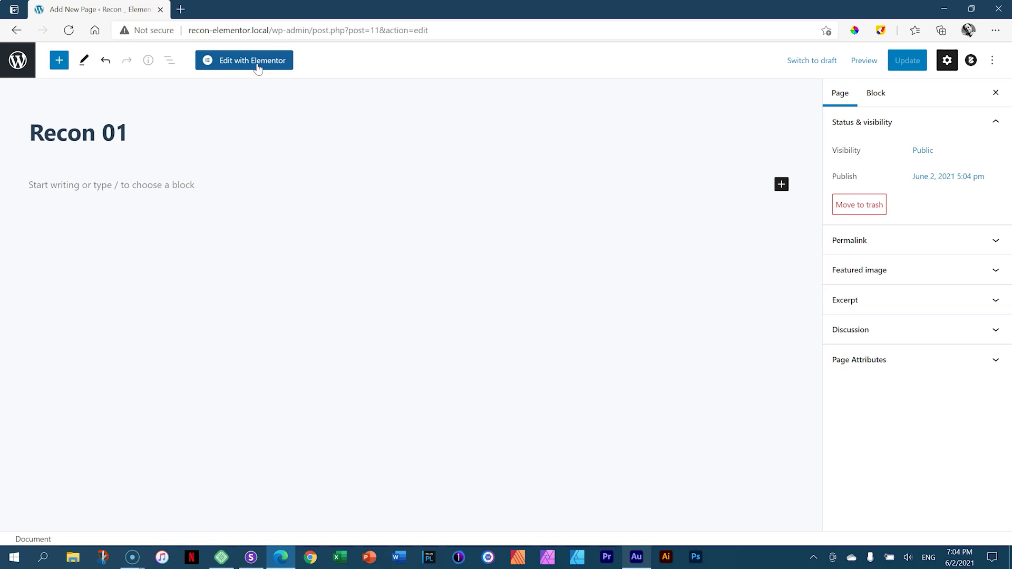
Open the Recon 01 page for editing with Elementor and set its page layout to Elementor Canvas
left_click(258, 68)
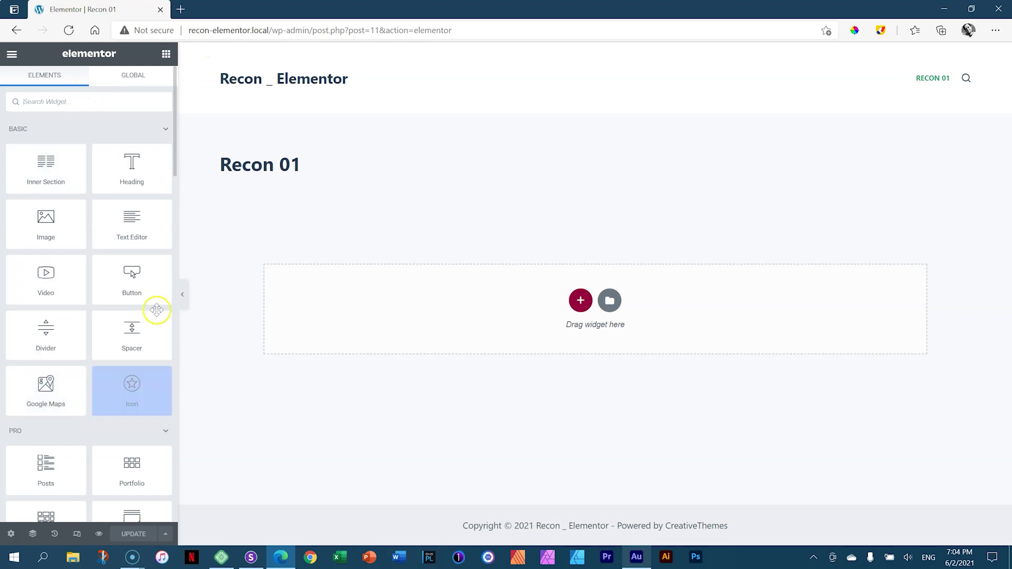
left_click(118, 325)
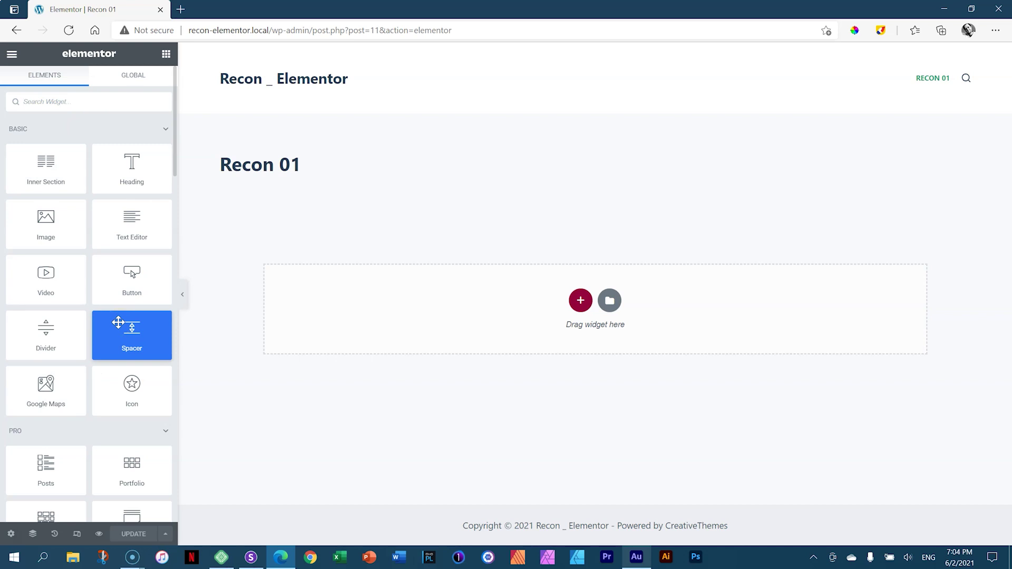
left_click(50, 480)
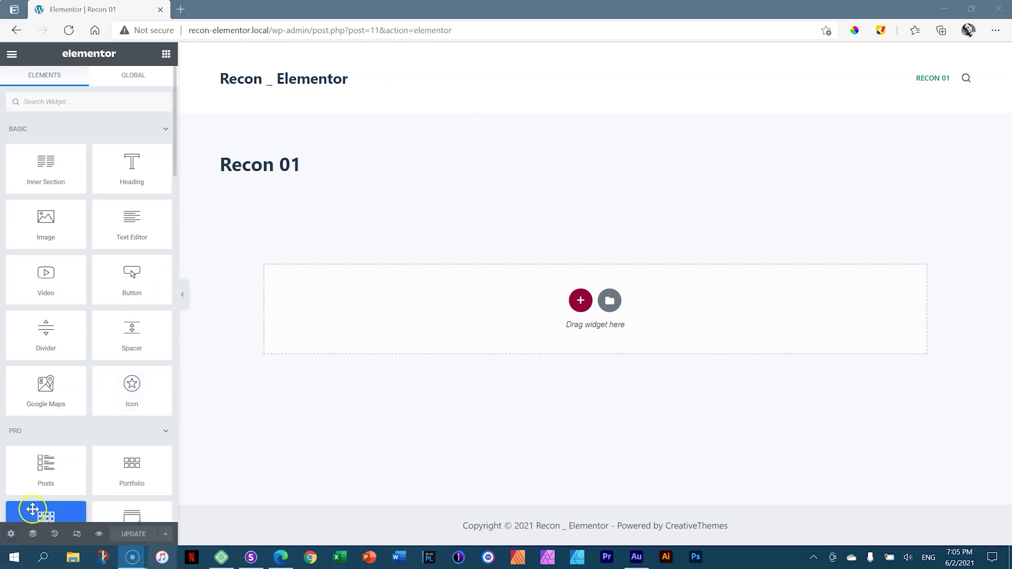
left_click(10, 534)
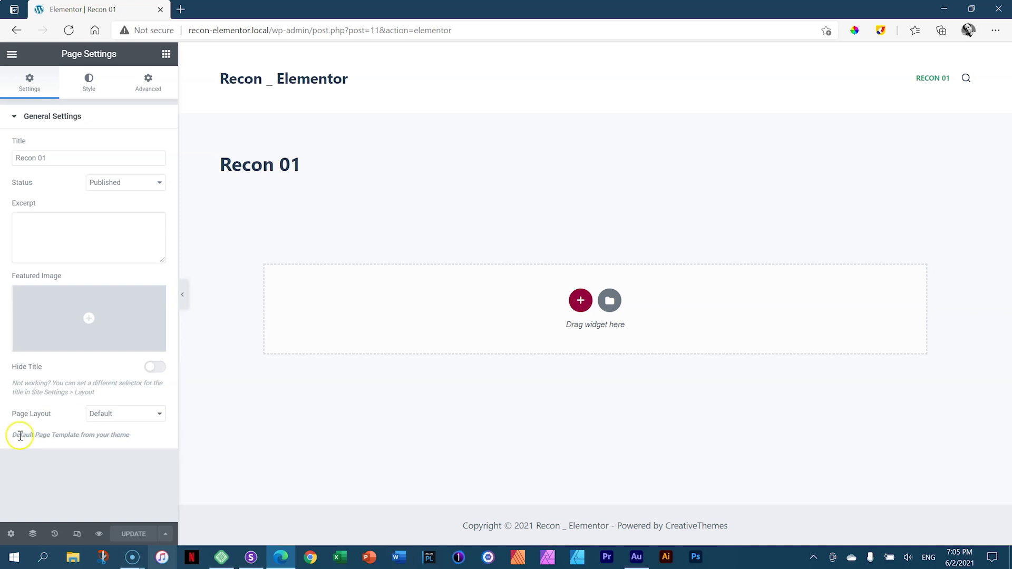
left_click_drag(11, 435, 135, 435)
left_click(143, 414)
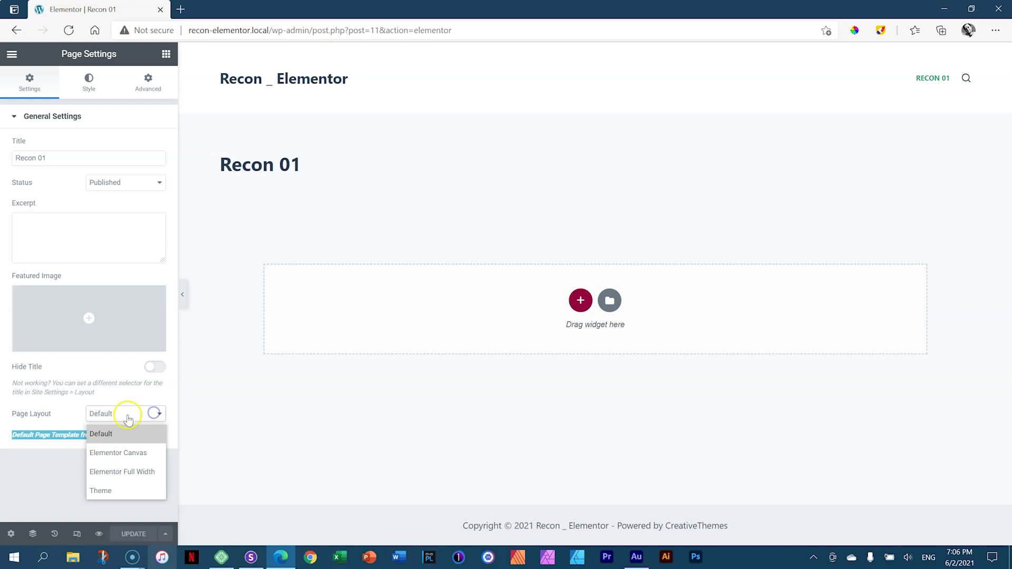
left_click(132, 453)
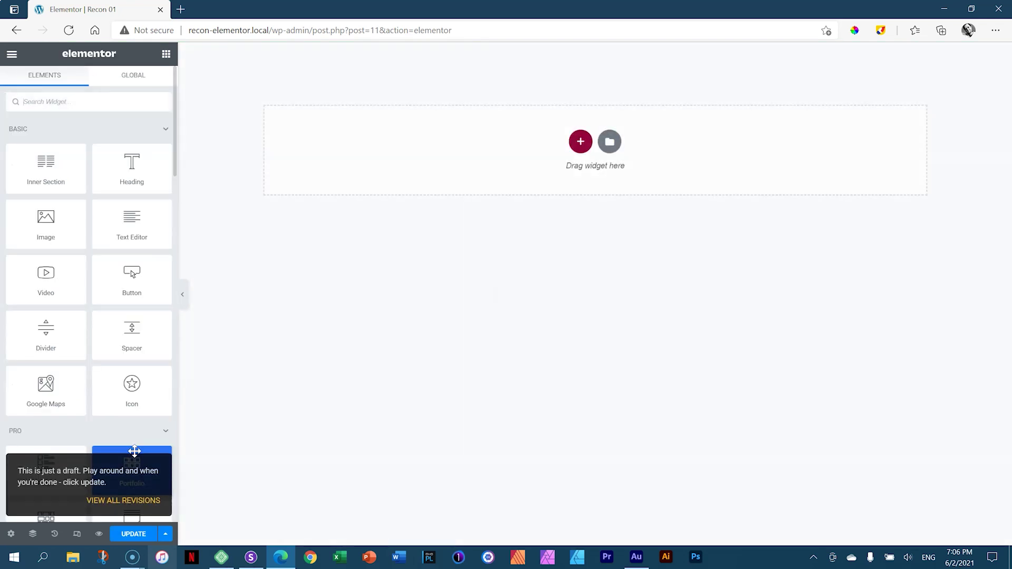
left_click(260, 413)
left_click(102, 503)
left_click(275, 467)
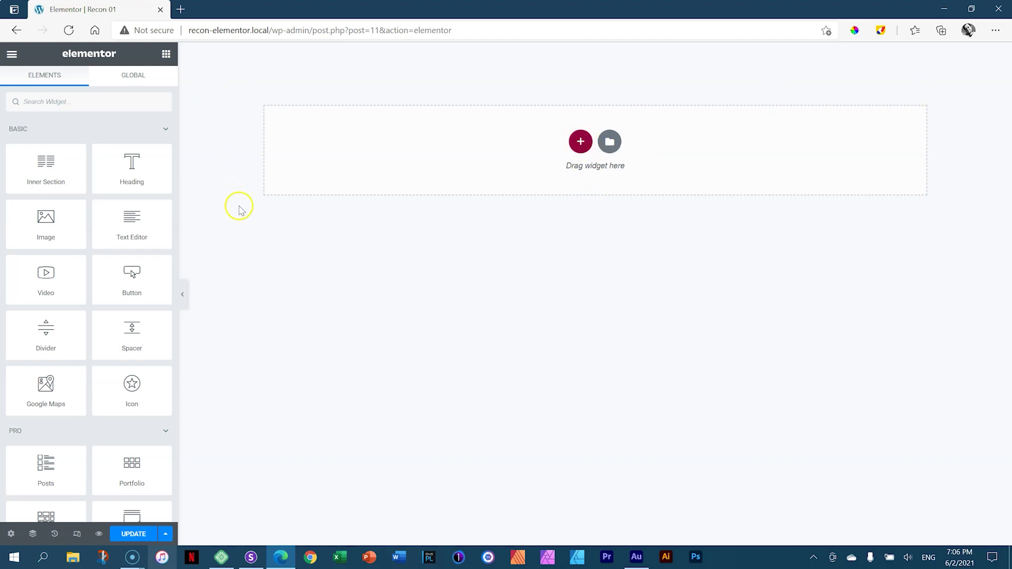
Add a new section with a single-column structure to the empty page
left_click(581, 141)
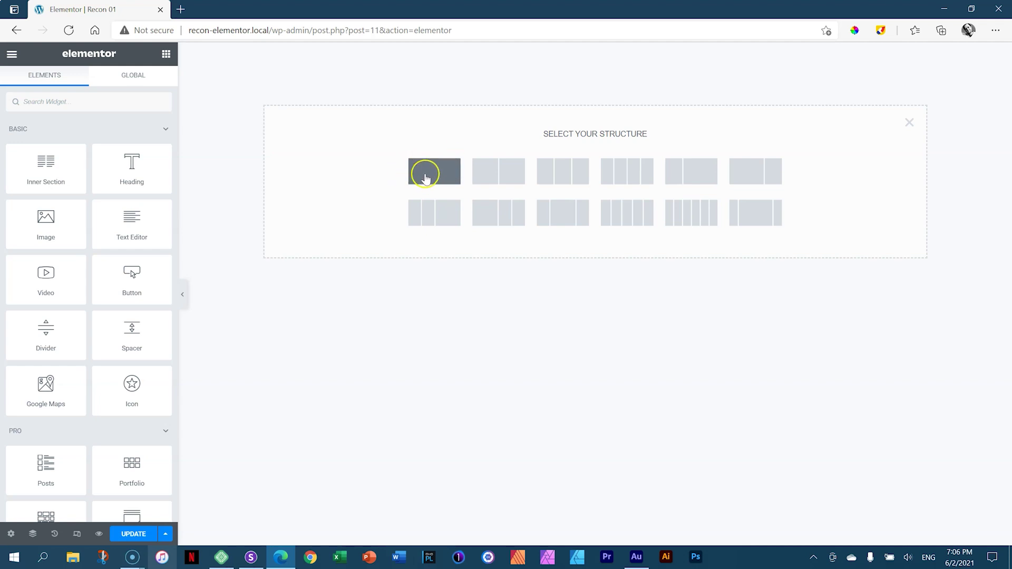
left_click(425, 173)
left_click(424, 183)
left_click(256, 83)
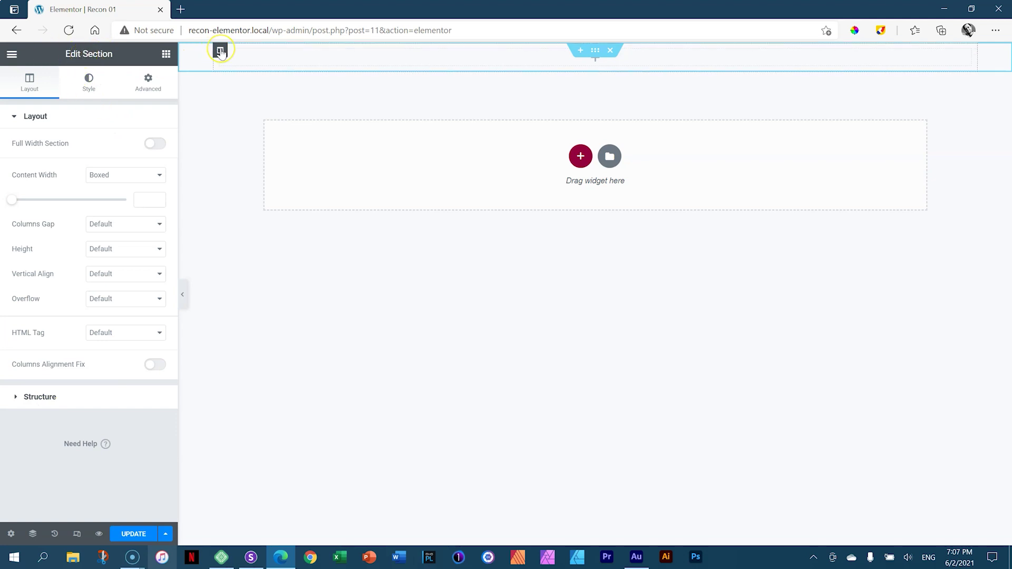
Look at the layout settings of the new section and of its column in turn, and return to the widget list
left_click(221, 51)
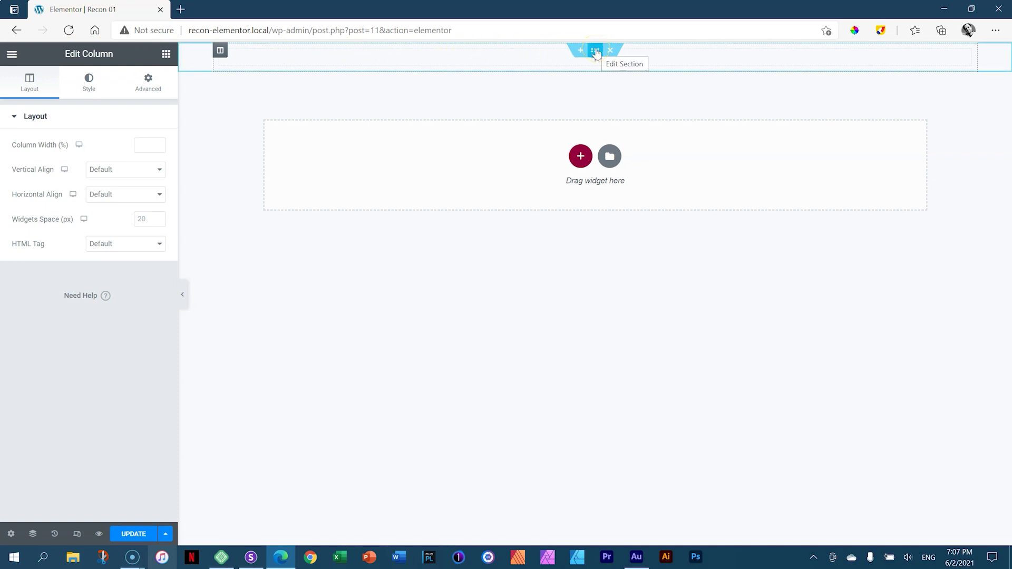
left_click(596, 51)
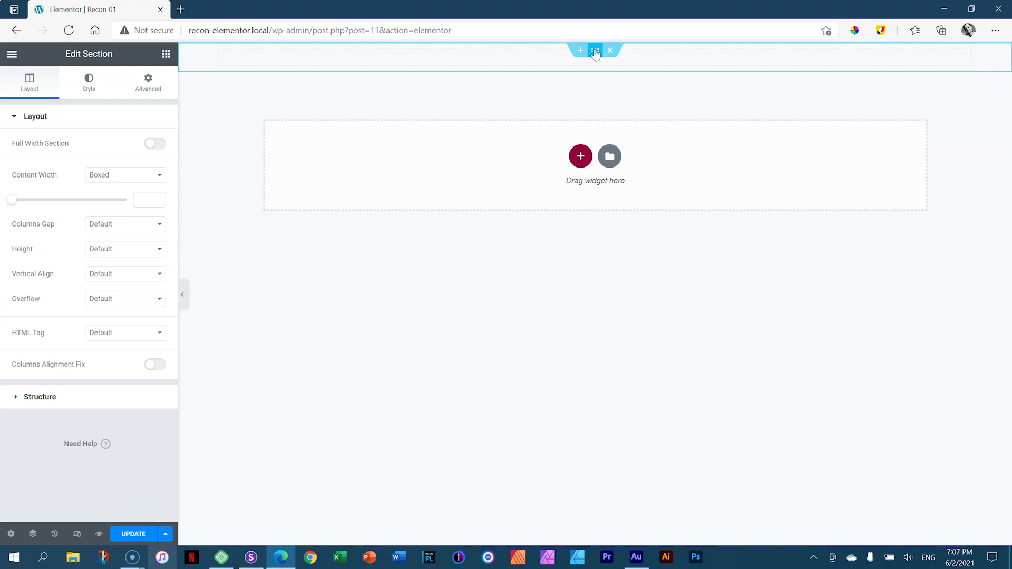
right_click(297, 62)
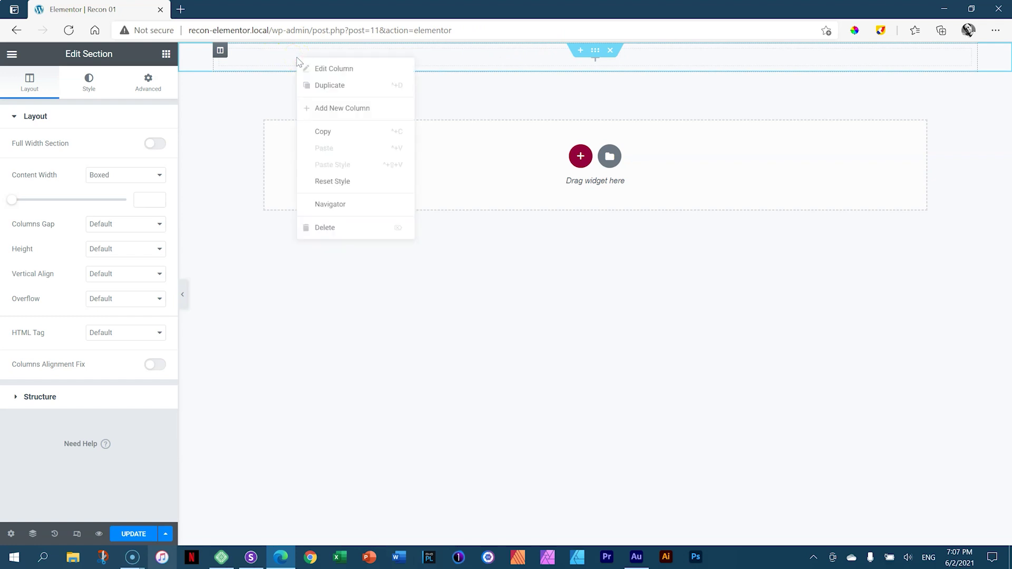
left_click(320, 70)
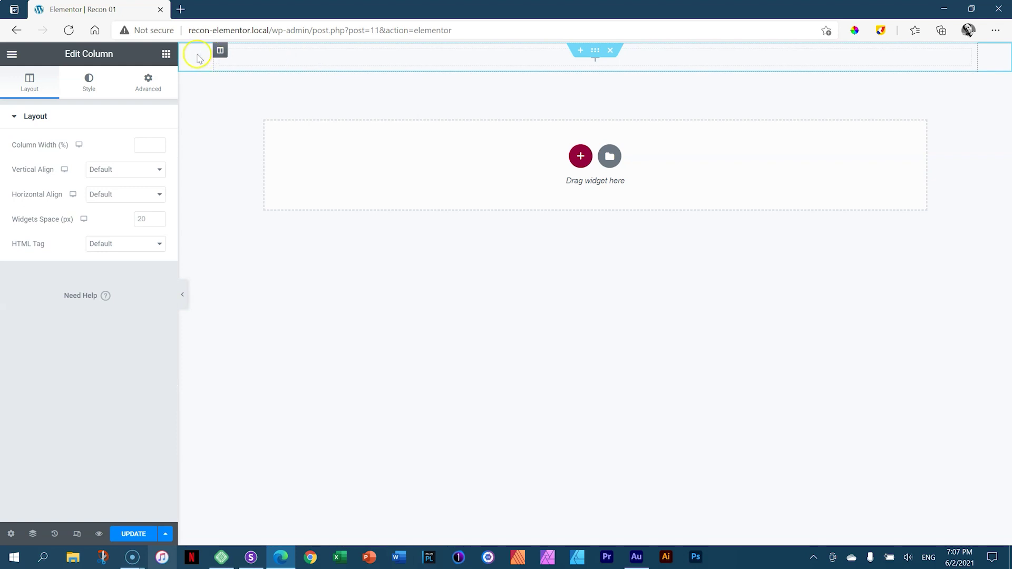
right_click(196, 57)
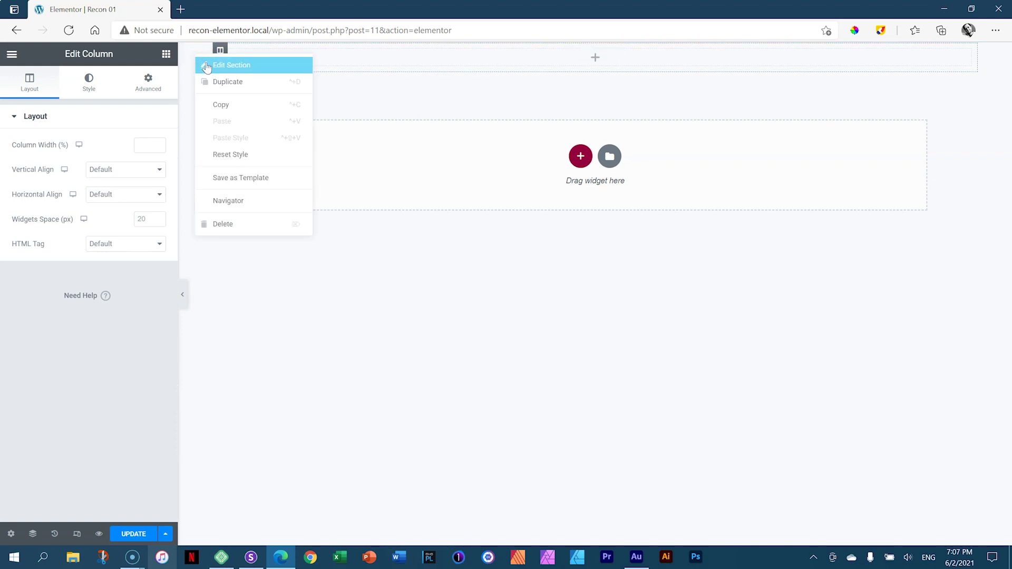
left_click(206, 63)
left_click(300, 60)
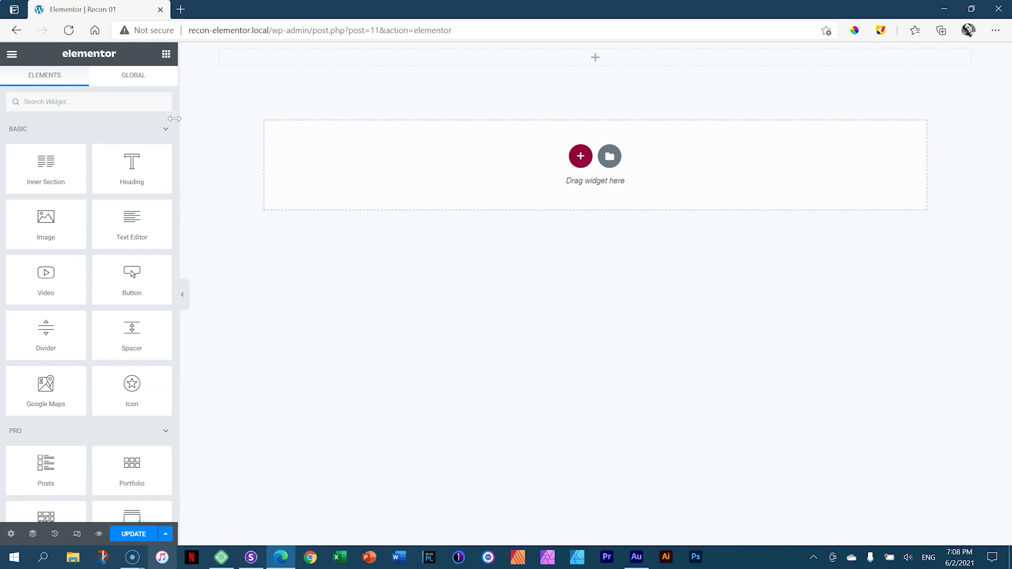
Look through the available Basic and Pro widgets, collapsing both categories to reach the General widgets
left_click_drag(174, 118, 174, 115)
left_click_drag(179, 110, 179, 109)
left_click_drag(174, 118, 173, 179)
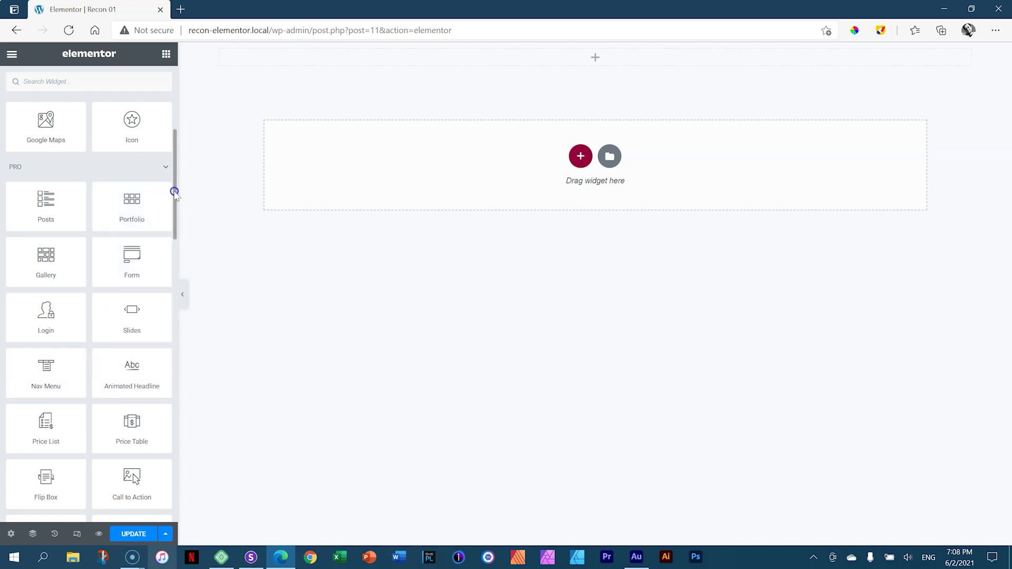
left_click_drag(174, 193, 176, 128)
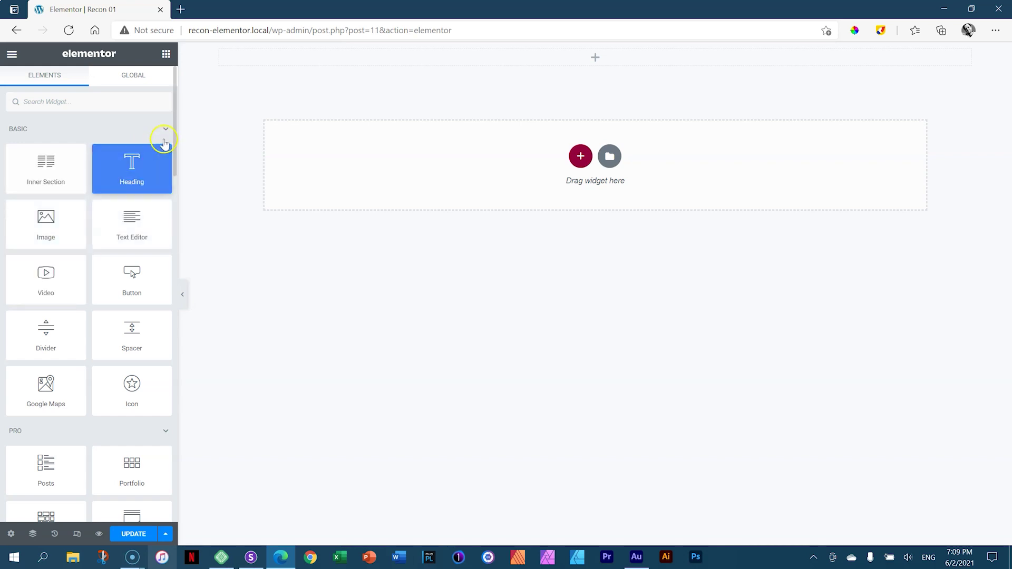
left_click(165, 131)
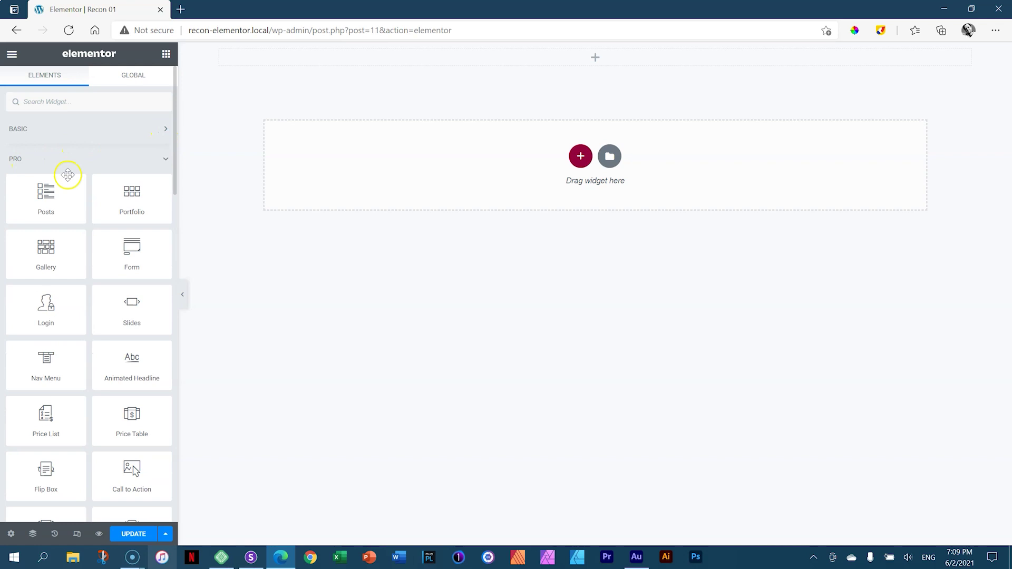
scroll(111, 384, "down", 10)
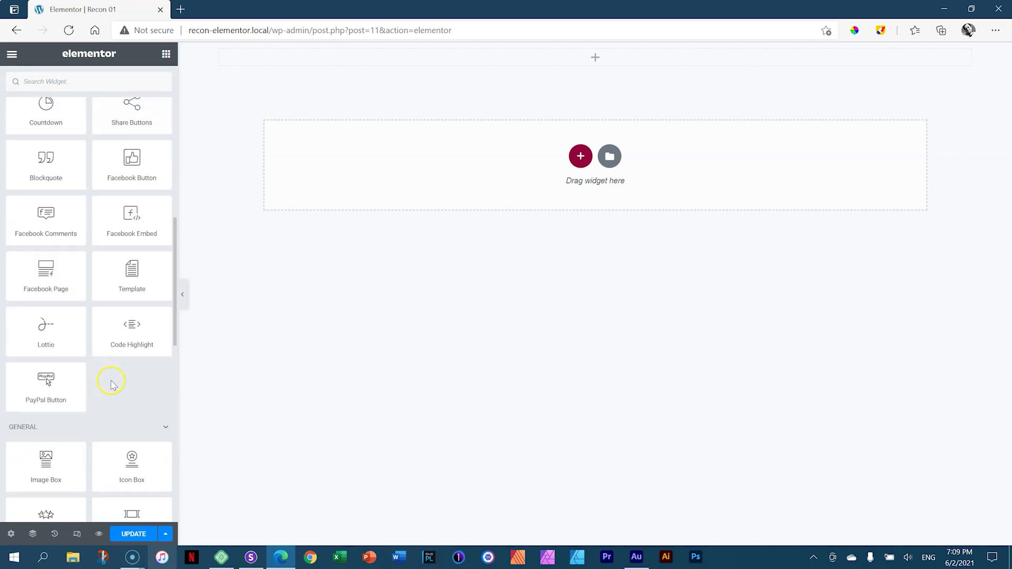
scroll(111, 383, "up", 10)
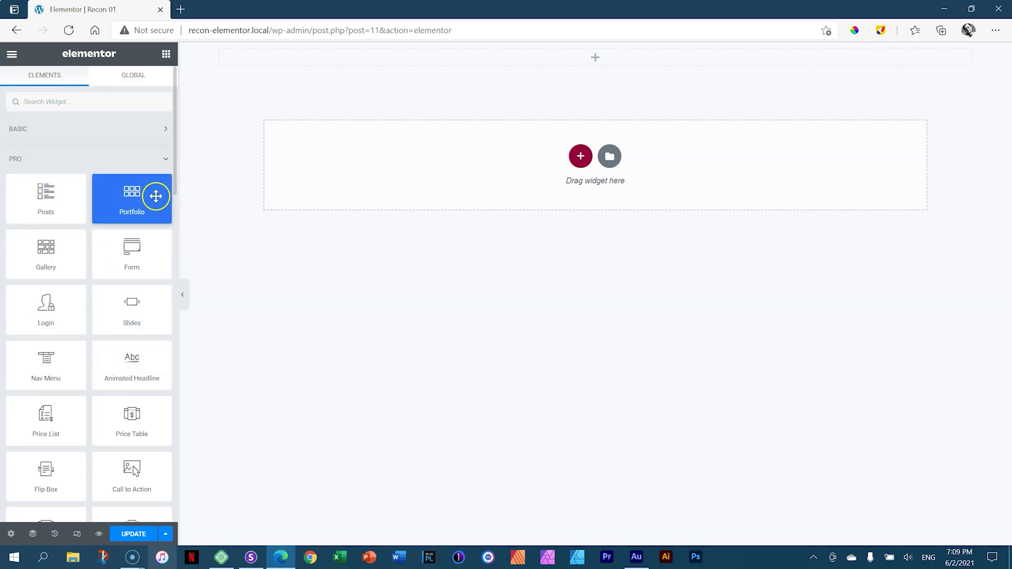
left_click(165, 159)
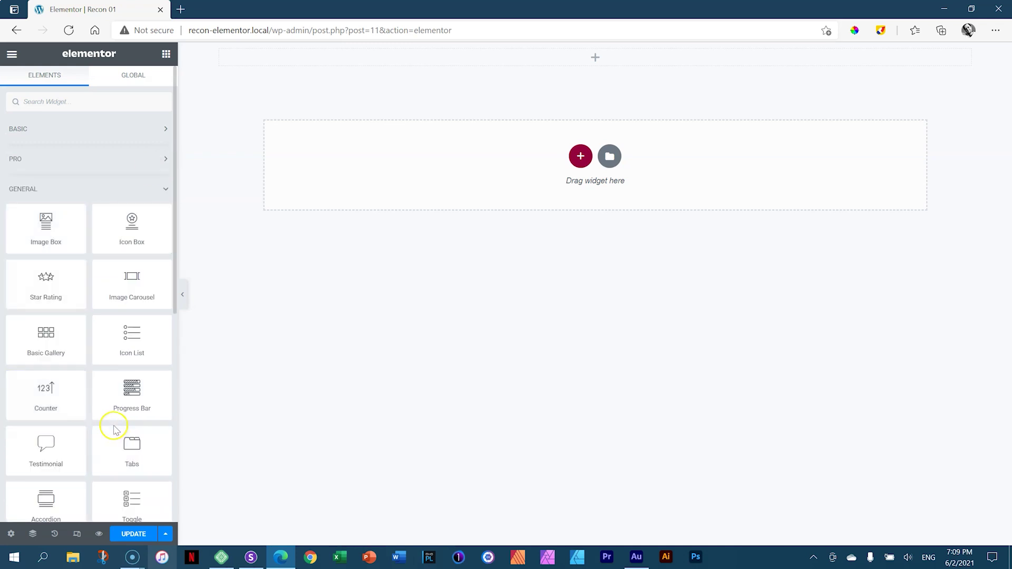
Look through the available General, Site, Single and WordPress widgets, collapsing each category after viewing it
scroll(113, 425, "down", 5)
scroll(111, 427, "up", 5)
left_click(153, 190)
left_click(80, 218)
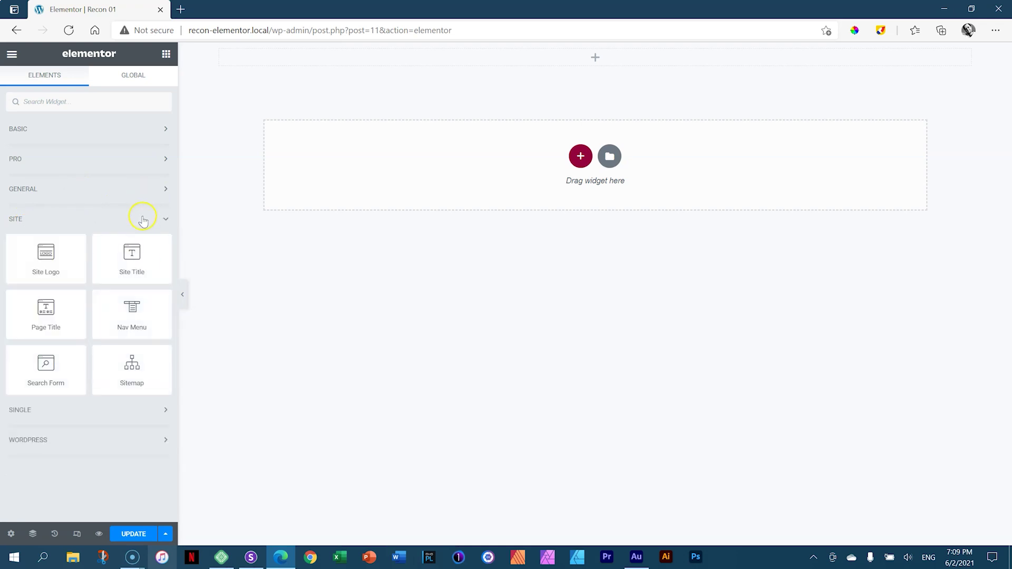
left_click(143, 216)
left_click(72, 250)
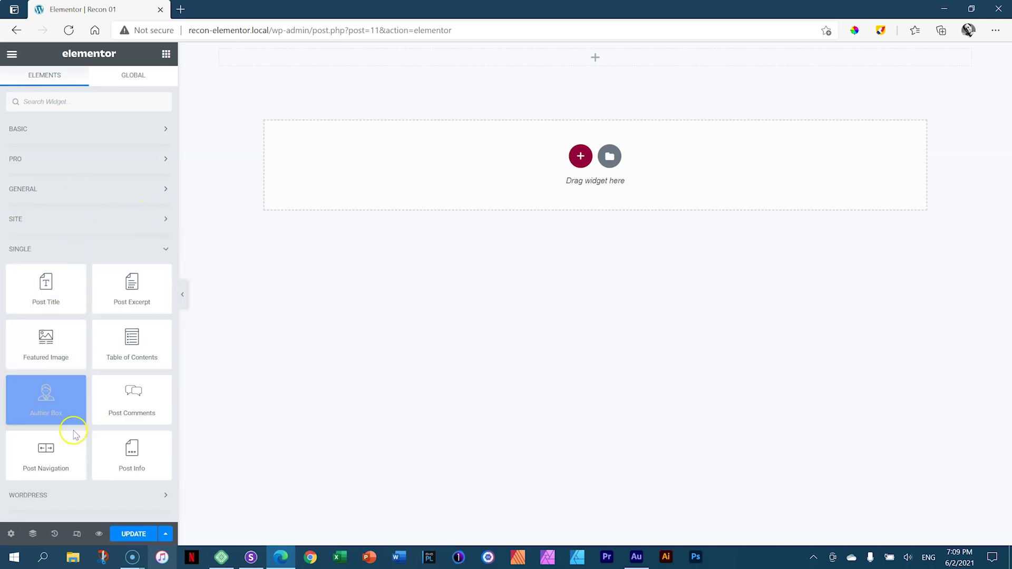
left_click(153, 249)
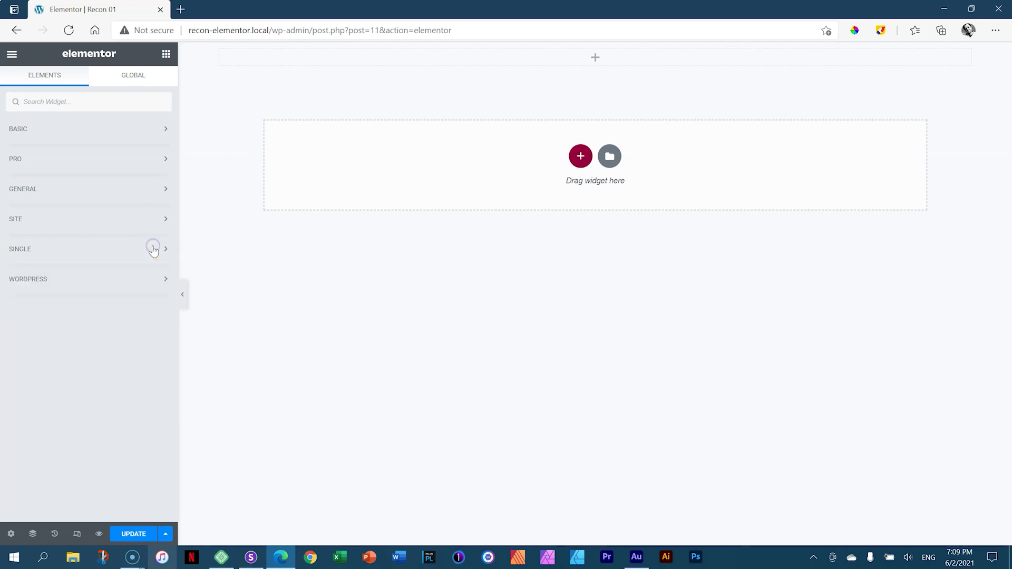
left_click(148, 280)
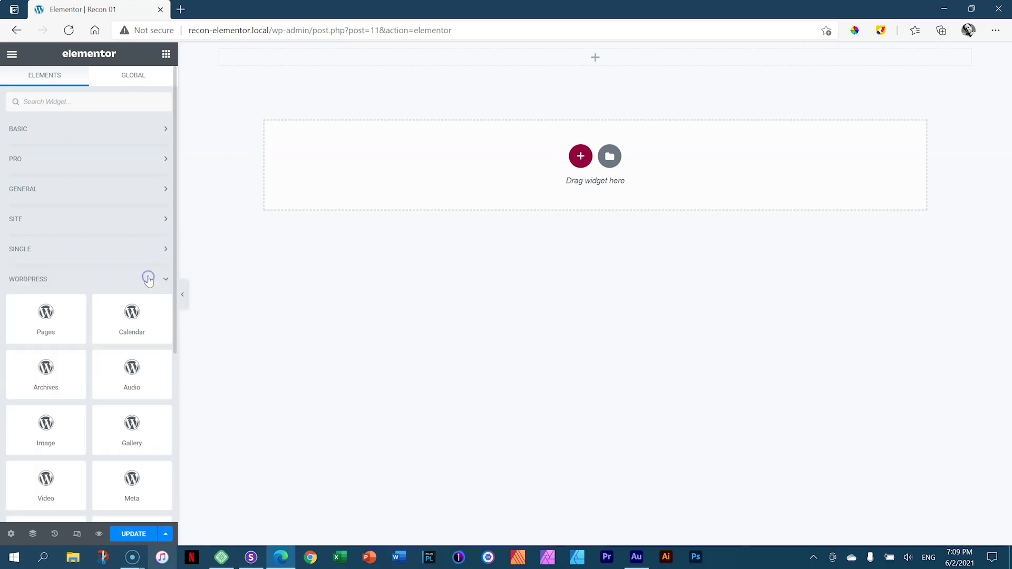
left_click(122, 280)
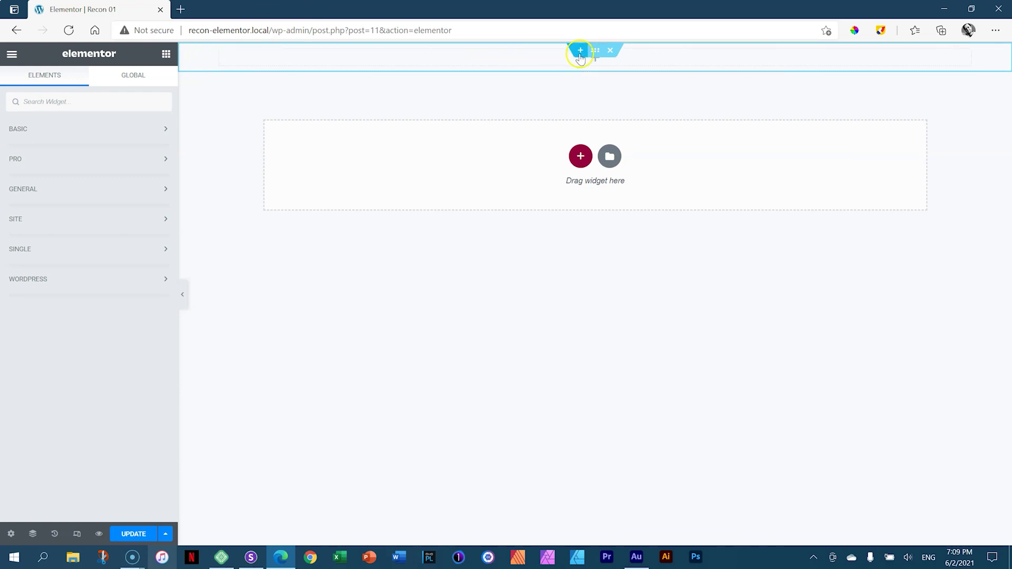
Examine the new section's layout, style and advanced settings, and return to its layout settings
left_click(597, 51)
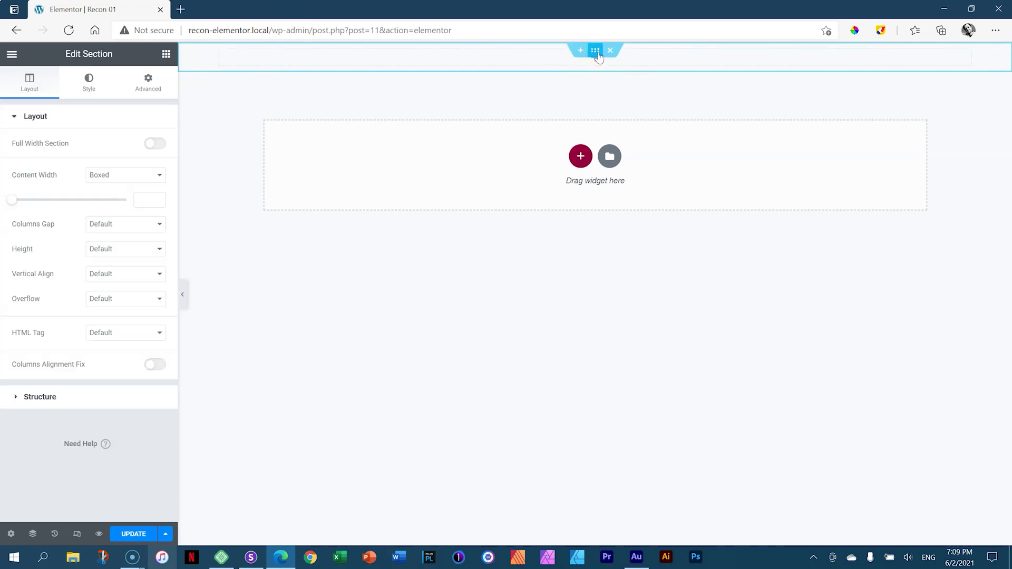
right_click(186, 55)
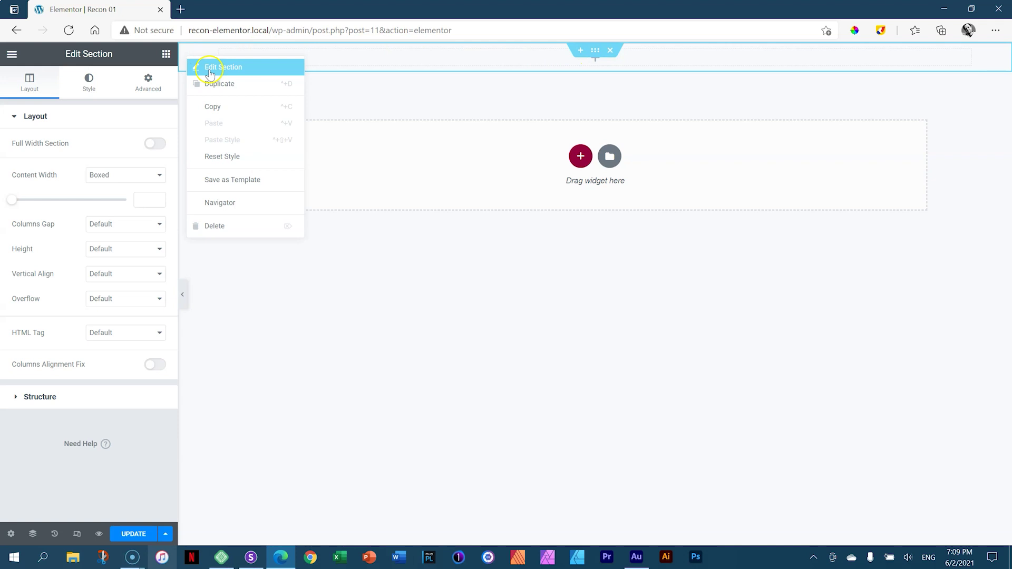
left_click(210, 69)
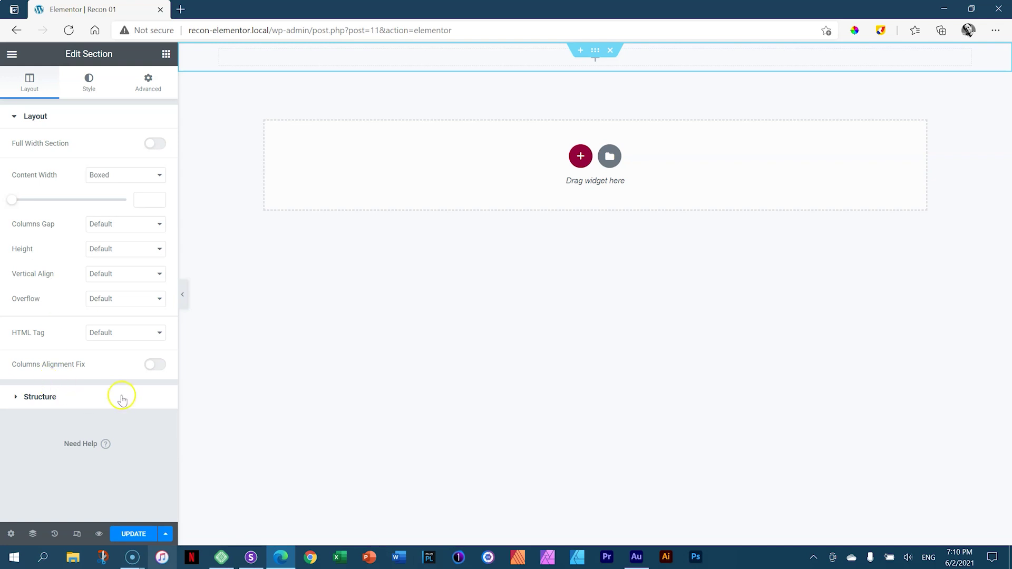
left_click(89, 84)
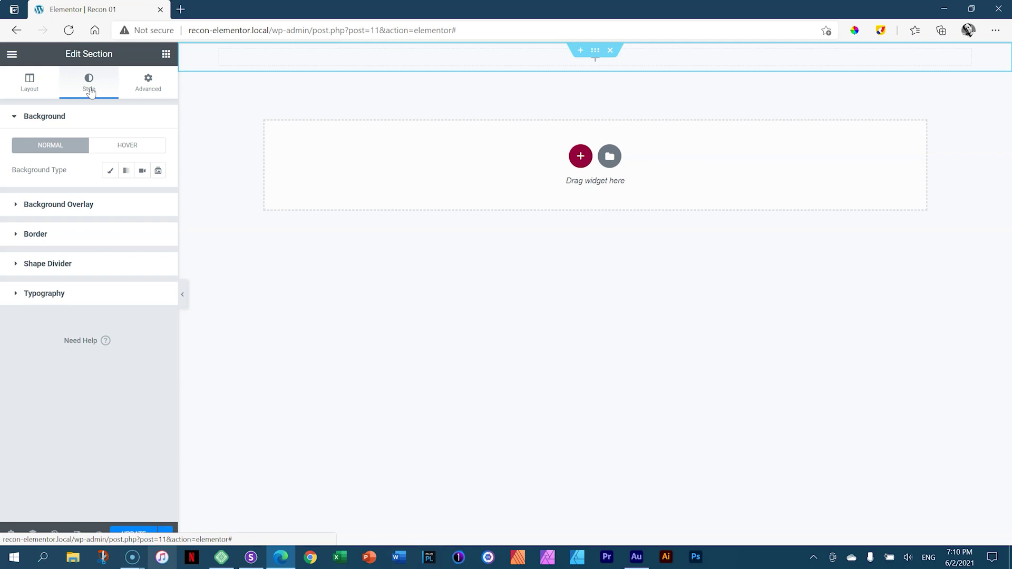
left_click(153, 87)
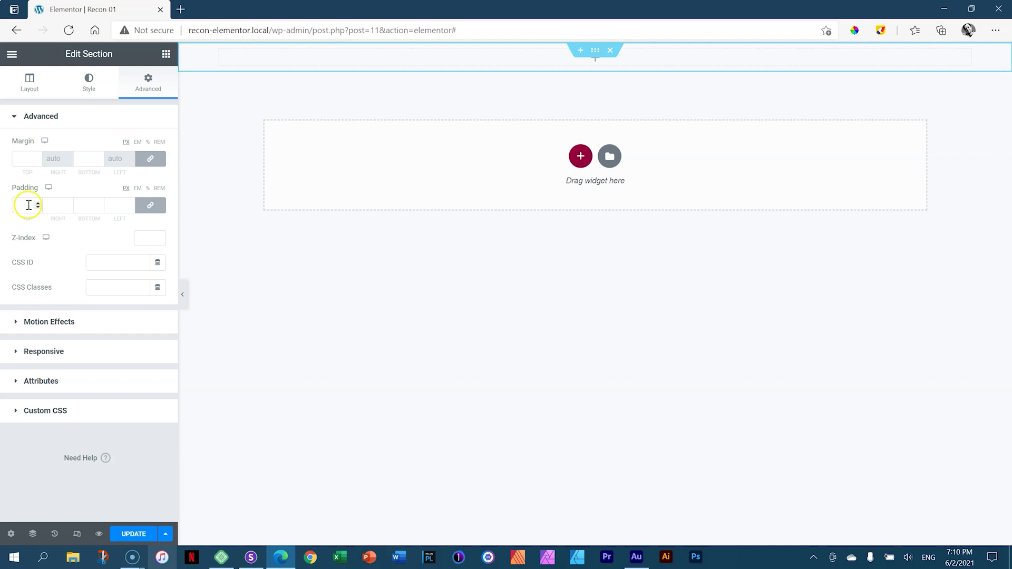
left_click(96, 87)
left_click(22, 87)
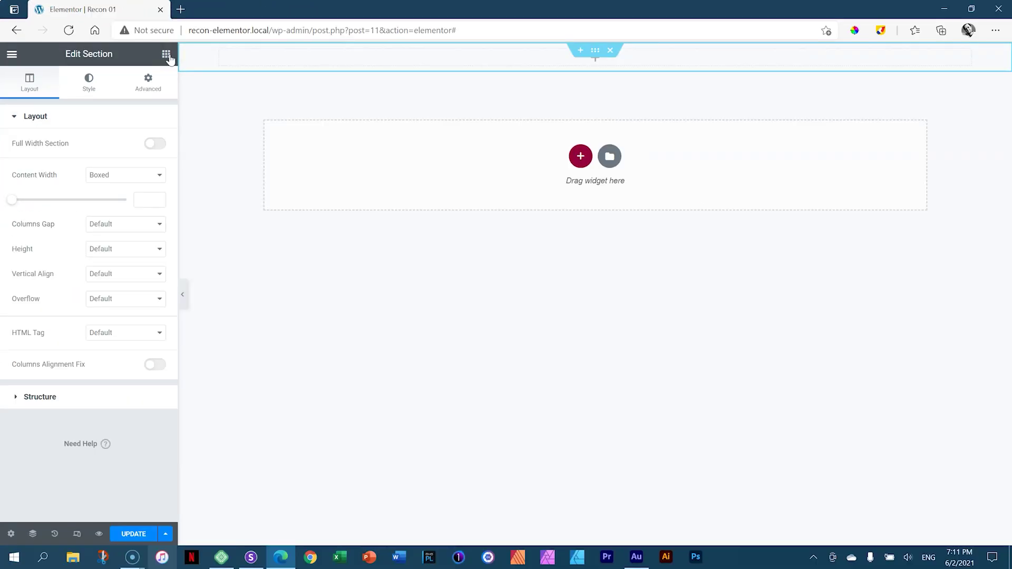
Return to the widget list and look through the expanded Basic and Pro widgets
left_click(167, 55)
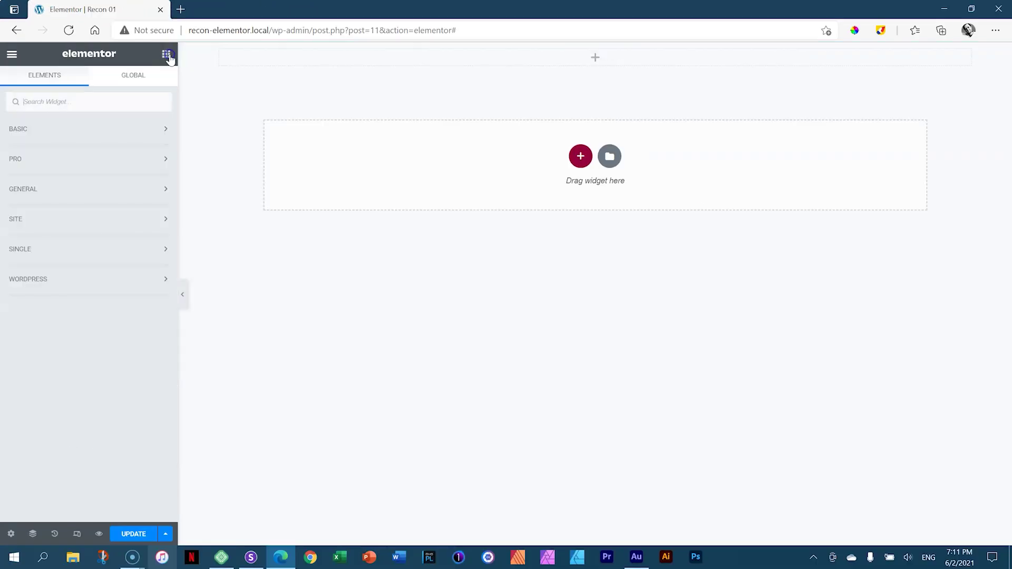
left_click(27, 128)
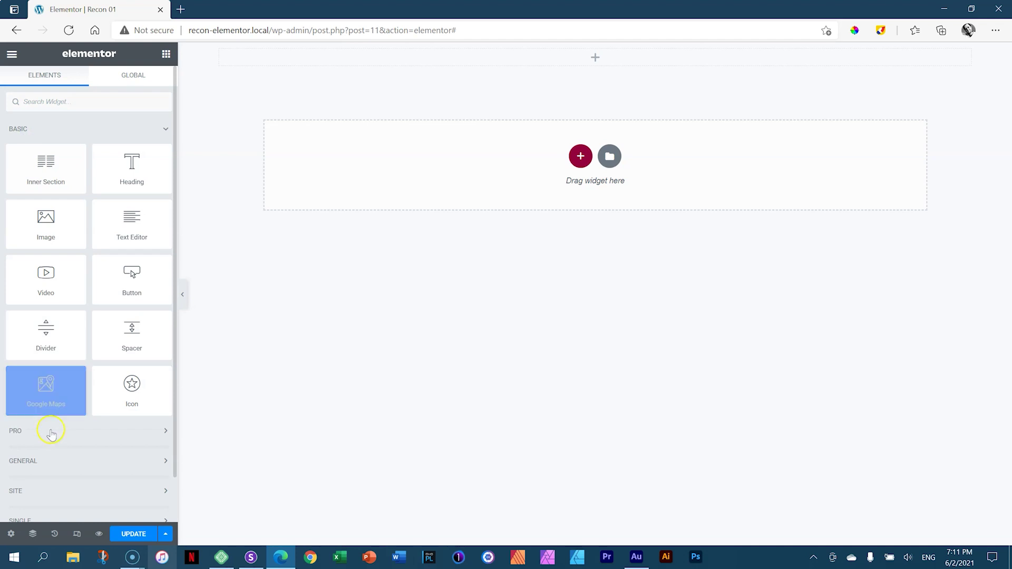
left_click(50, 431)
scroll(86, 130, "down", 10)
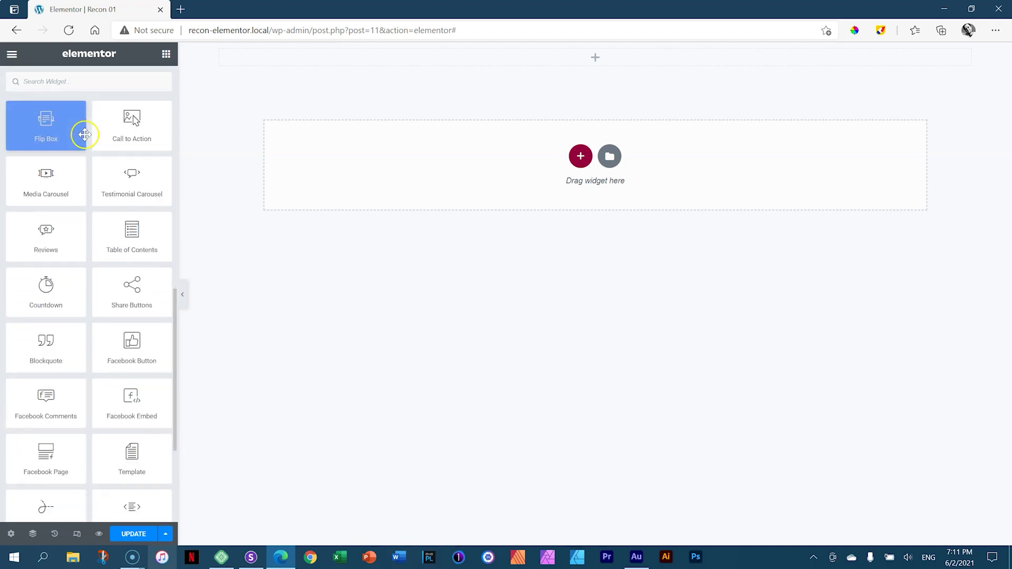
scroll(88, 142, "up", 8)
scroll(87, 141, "up", 4)
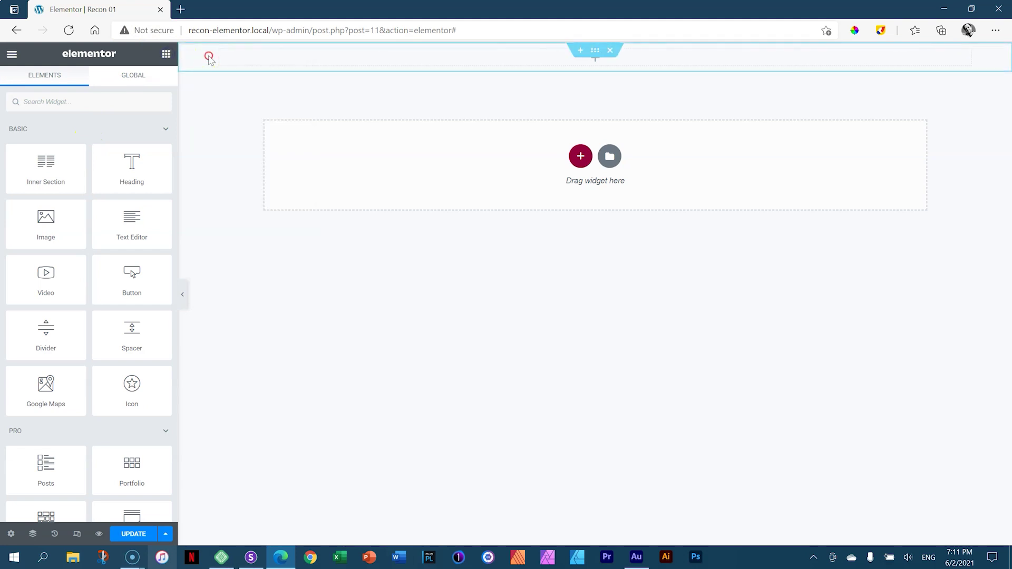
Check the demo page's banner in the multi-device preview app, and set the new section's background type to Classic
right_click(208, 56)
left_click(224, 69)
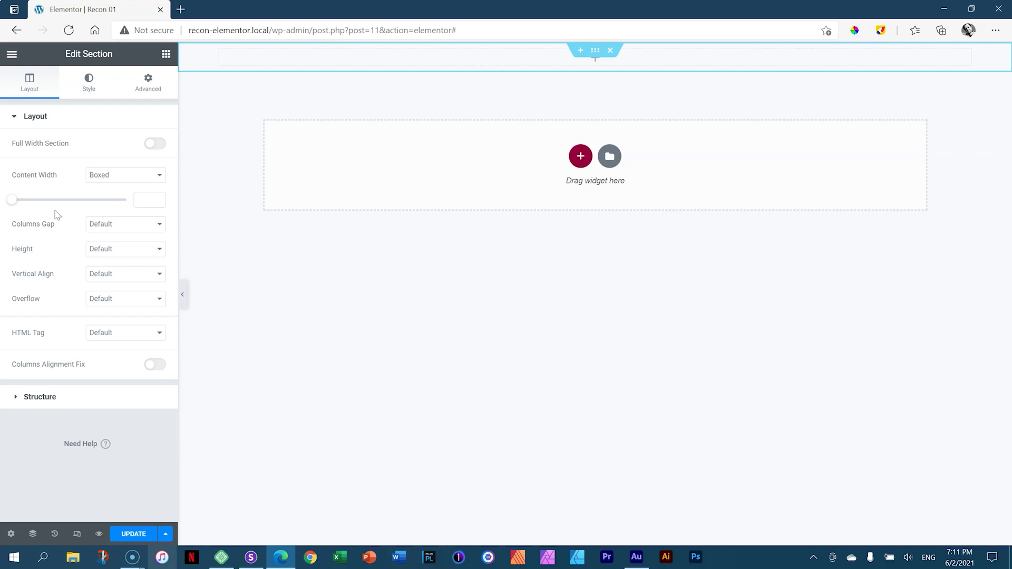
left_click(251, 557)
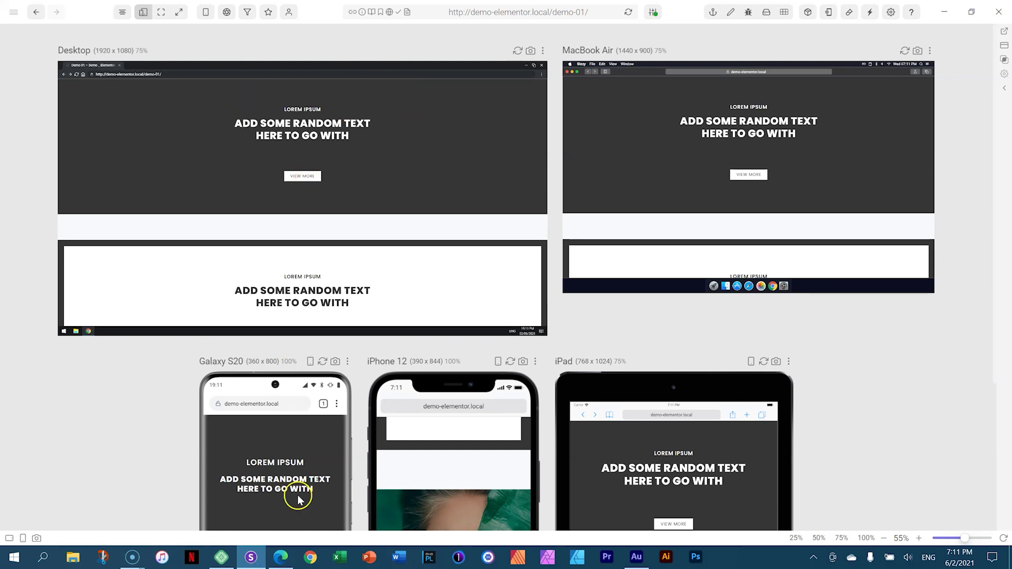
left_click(280, 557)
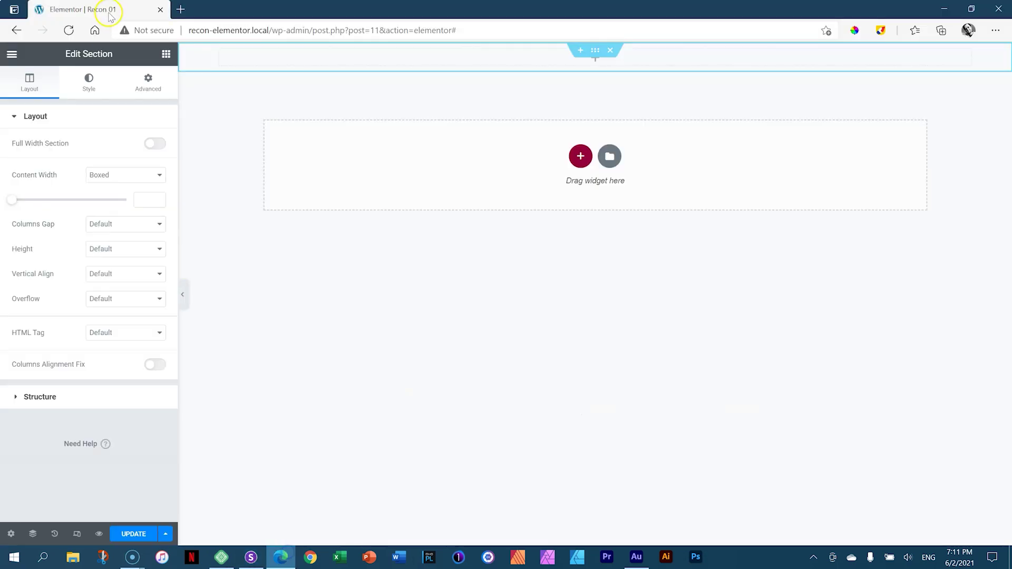
left_click(97, 87)
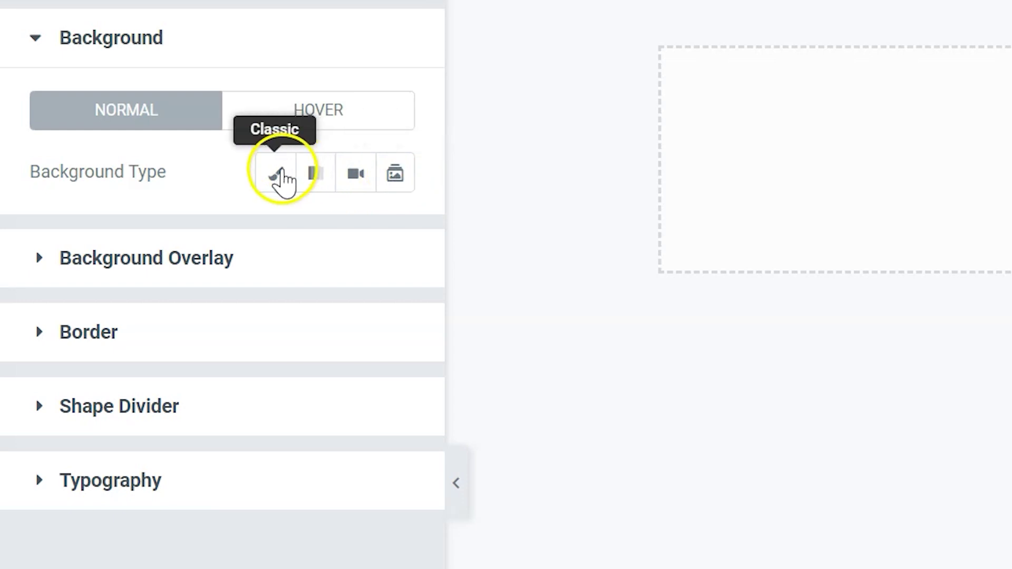
left_click(282, 174)
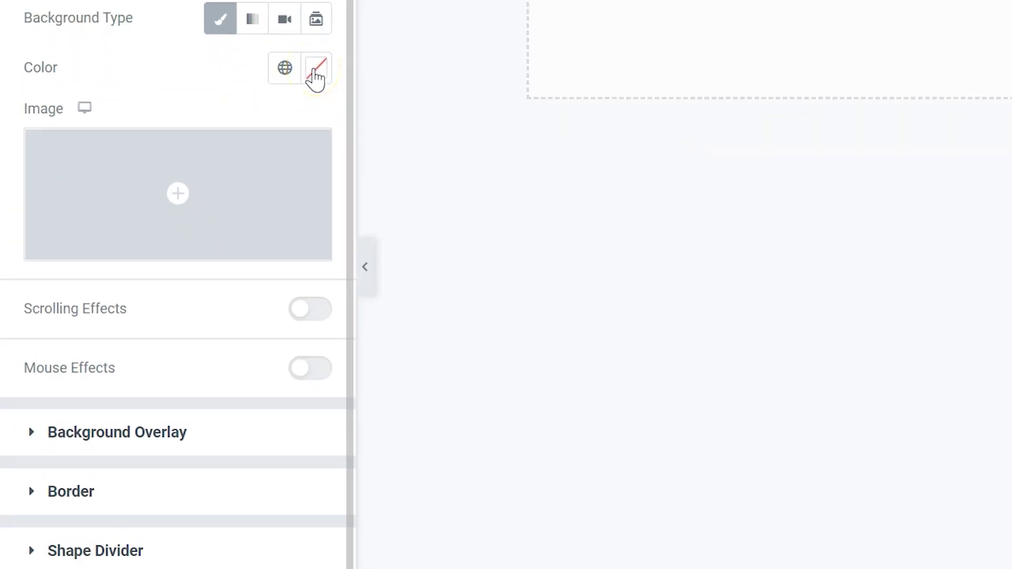
Pick a bright red, #EF2323, as the section's background color
left_click(316, 74)
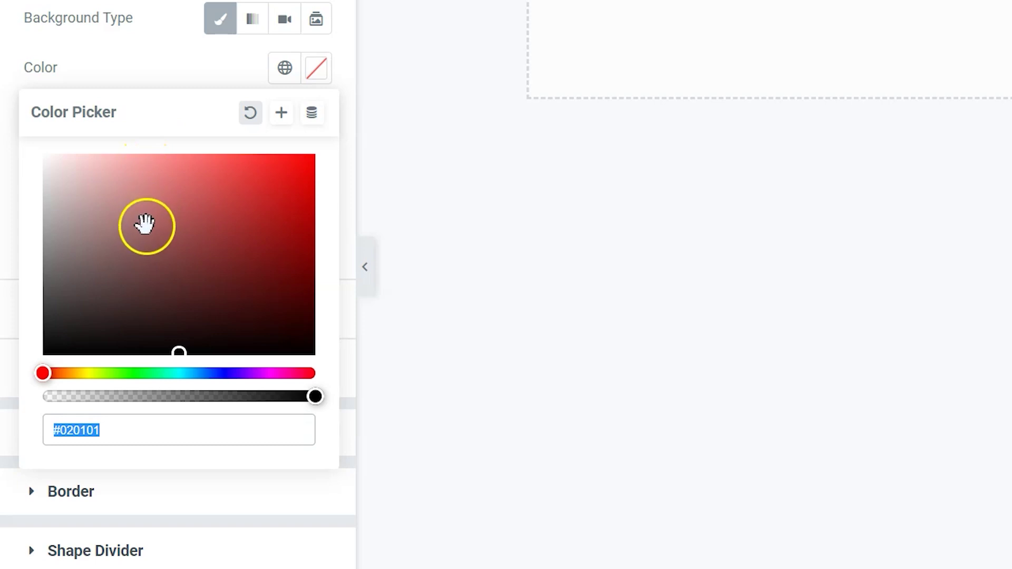
left_click(139, 311)
left_click_drag(140, 311, 275, 165)
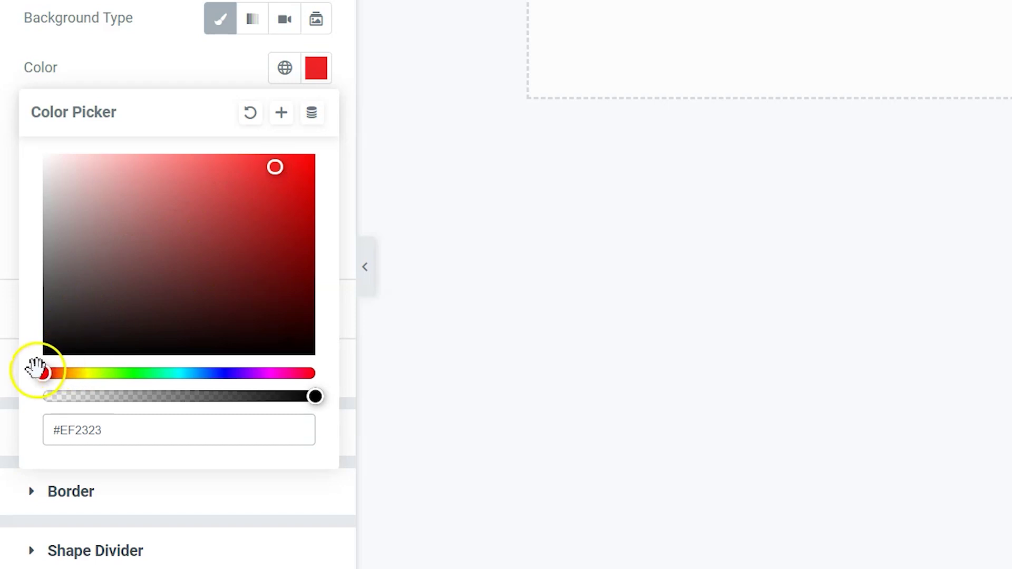
mouse_move(40, 374)
left_mouse_down()
mouse_move(288, 372)
mouse_move(42, 376)
left_mouse_up()
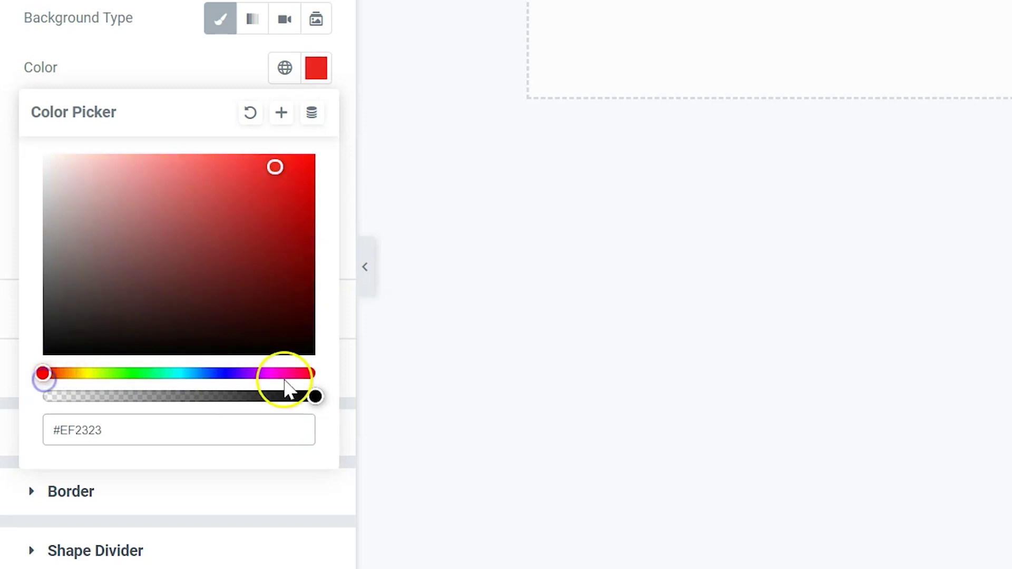
left_click_drag(316, 399, 339, 402)
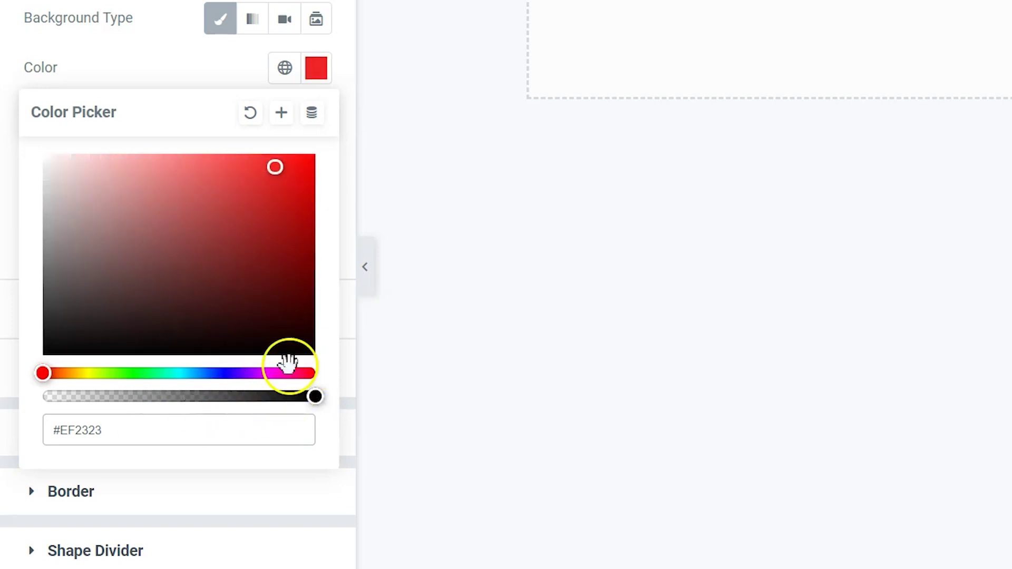
left_click_drag(274, 400, 318, 404)
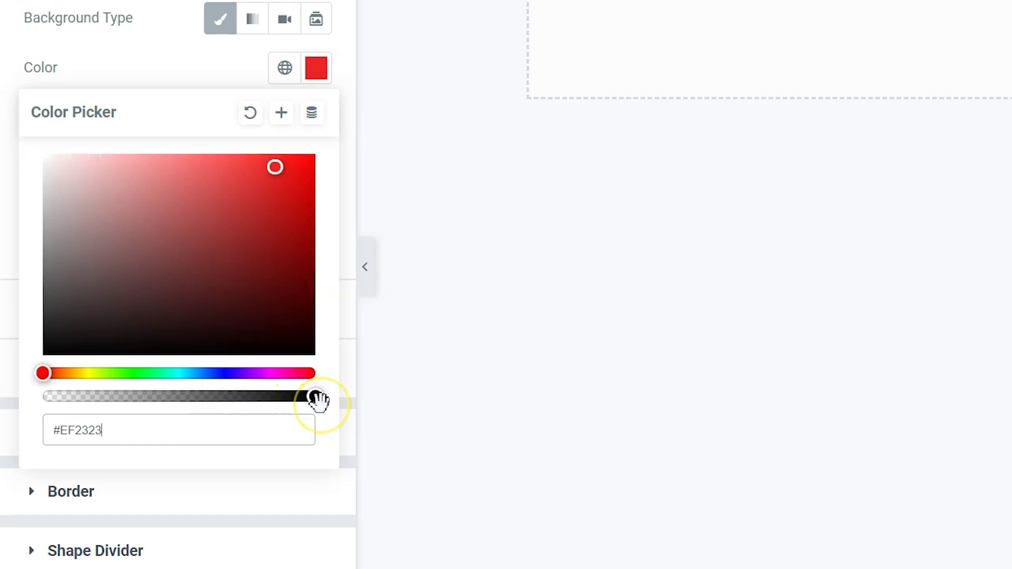
Fade the red background color to fully transparent and bring it back to full opacity
left_click(323, 421)
left_click(317, 401)
left_click_drag(315, 399, 22, 400)
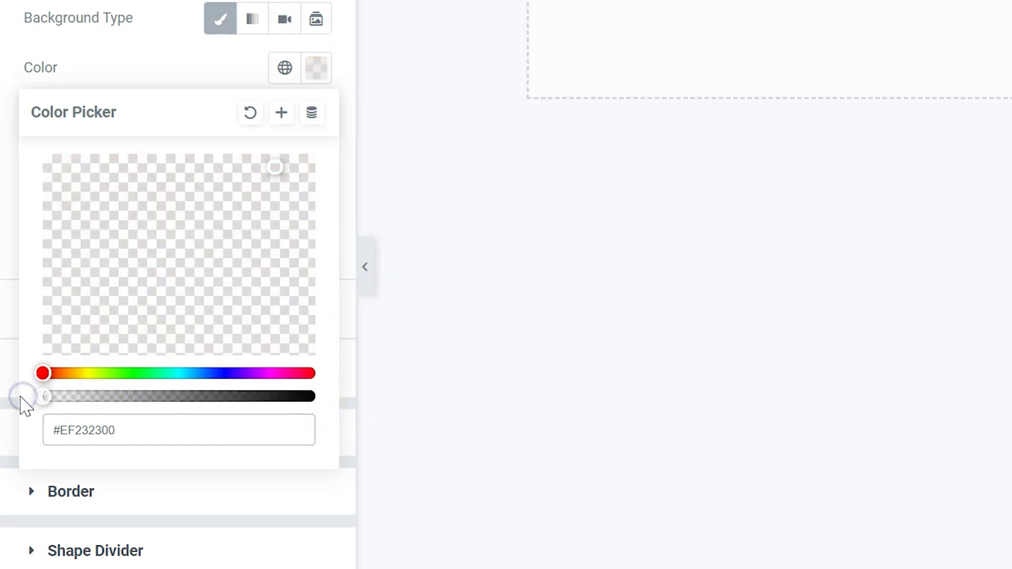
left_click(43, 396)
left_click_drag(43, 396, 315, 396)
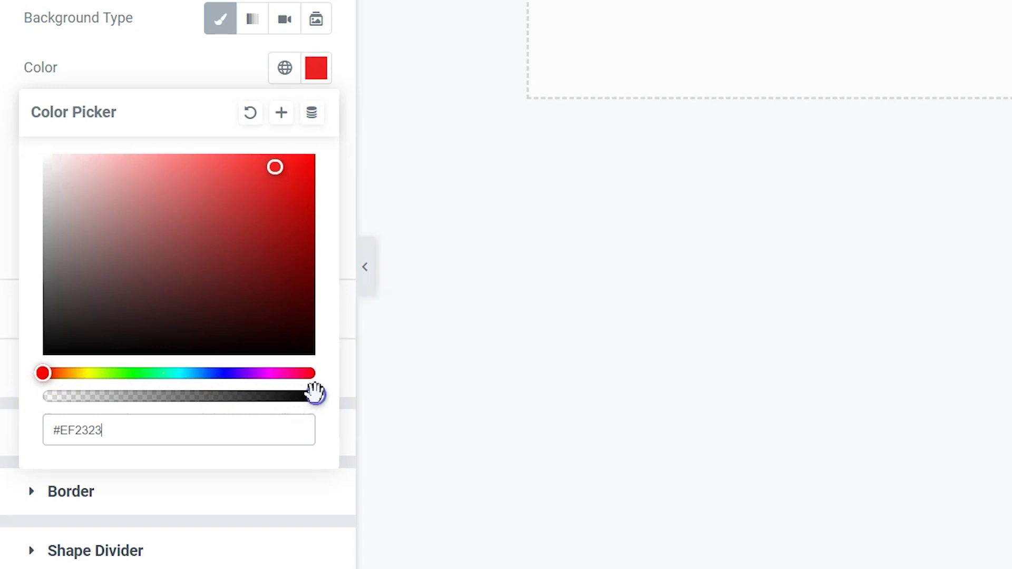
left_click(312, 393)
Set the section's background color to #363636 and update the page
double_click(95, 428)
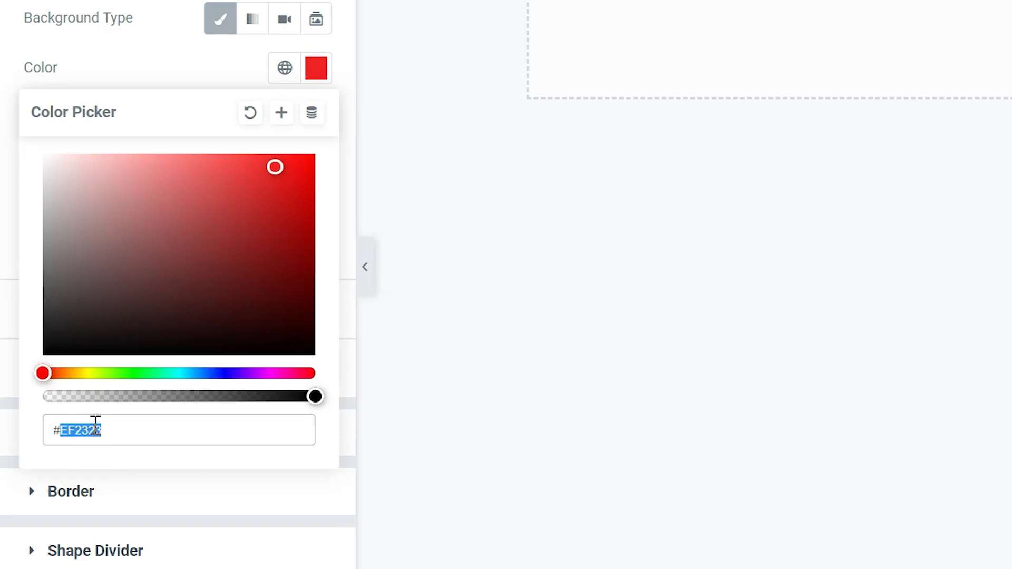
type("363636")
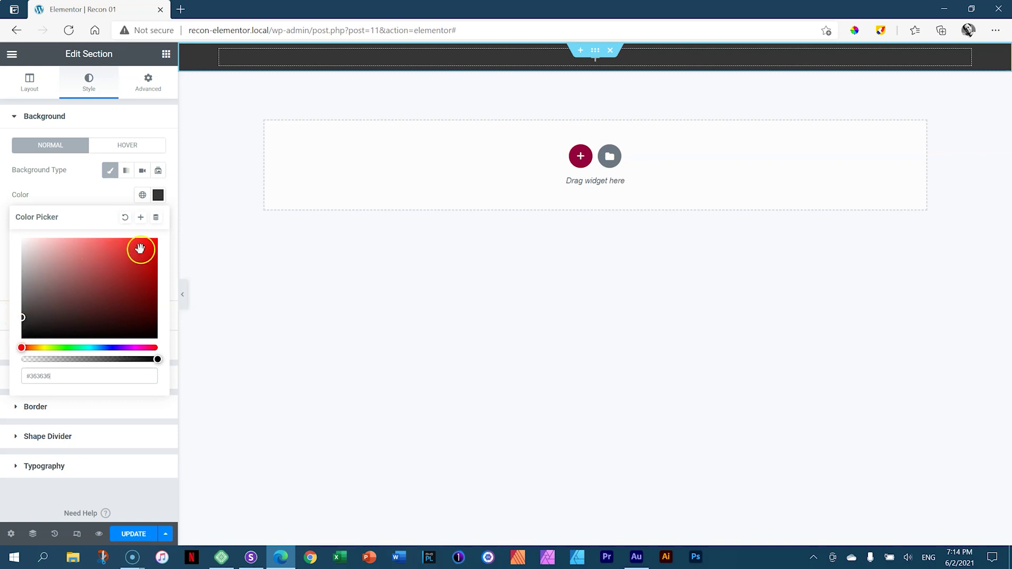
left_click(158, 195)
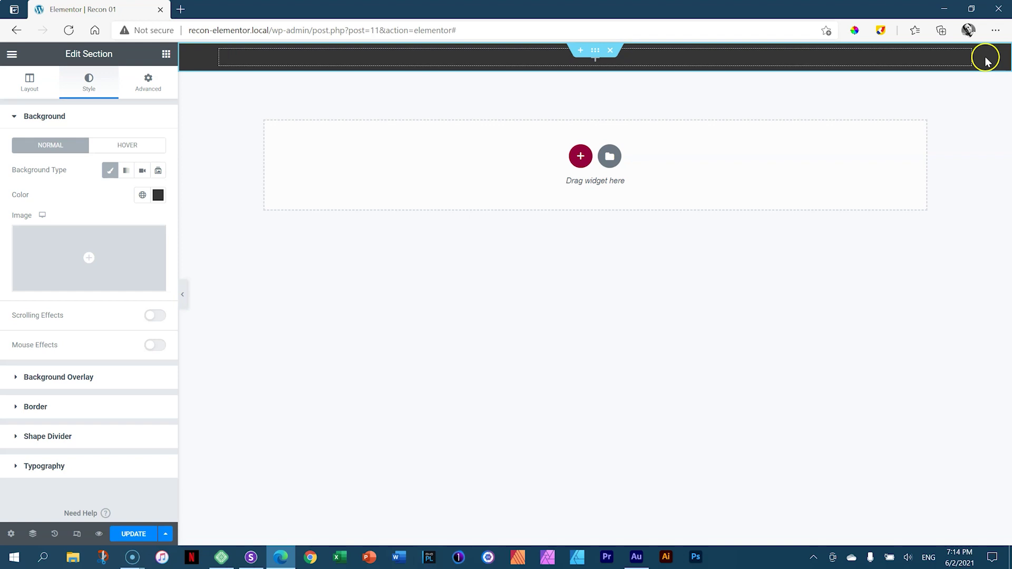
left_click(146, 537)
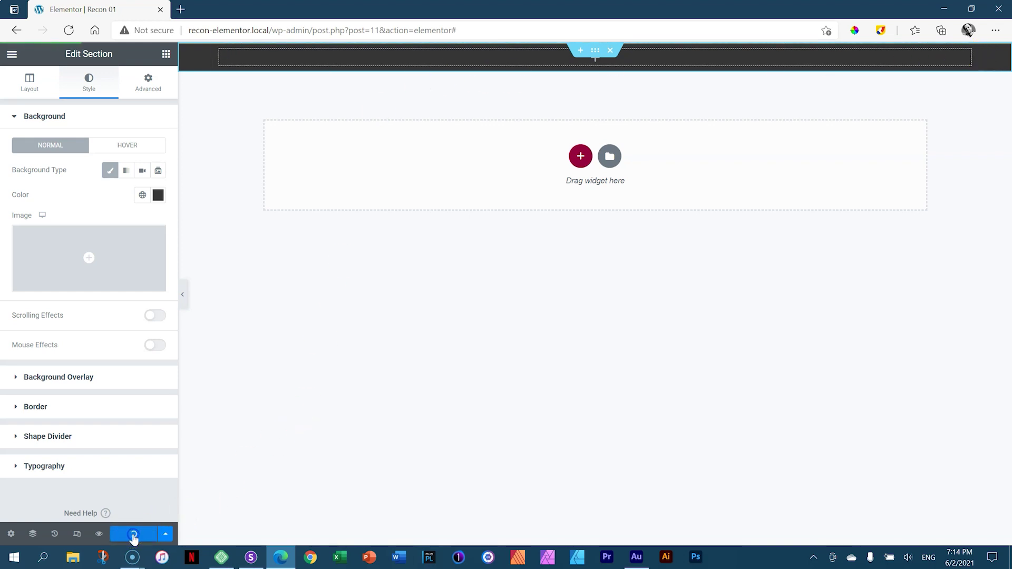
left_click(330, 452)
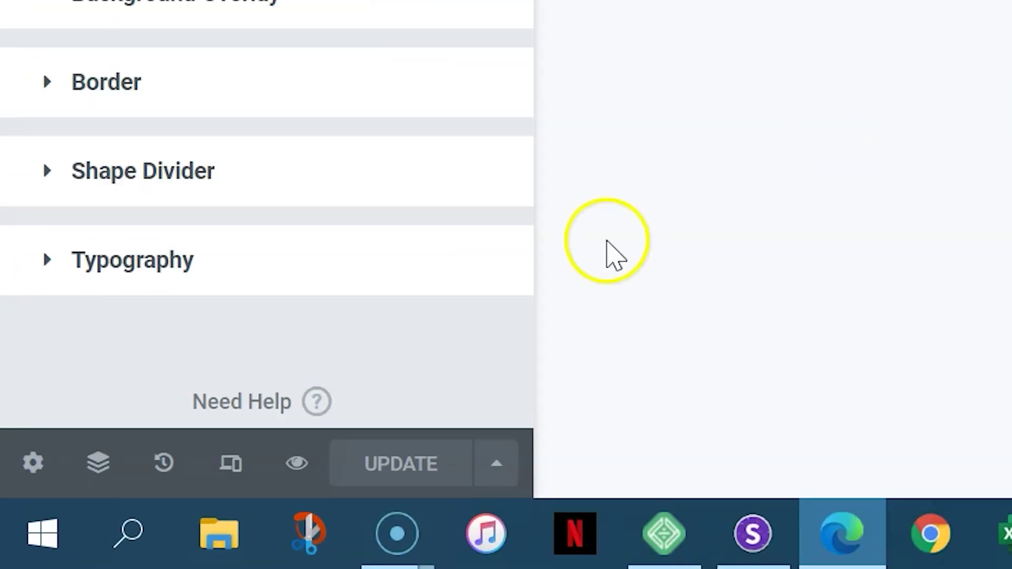
Preview the Recon 01 page in the browser and compare it with the section in the editor
left_click(281, 468)
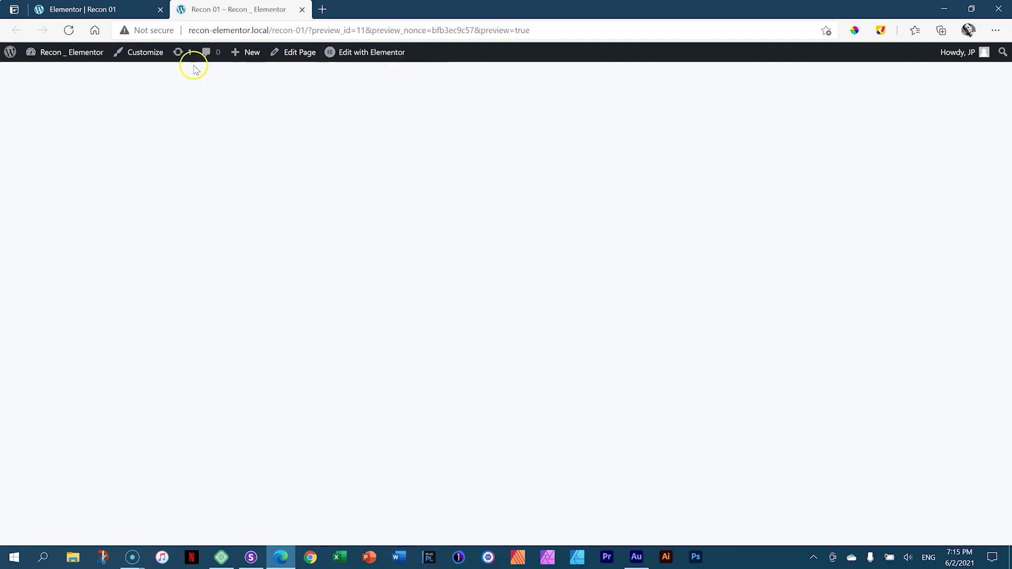
left_click(146, 8)
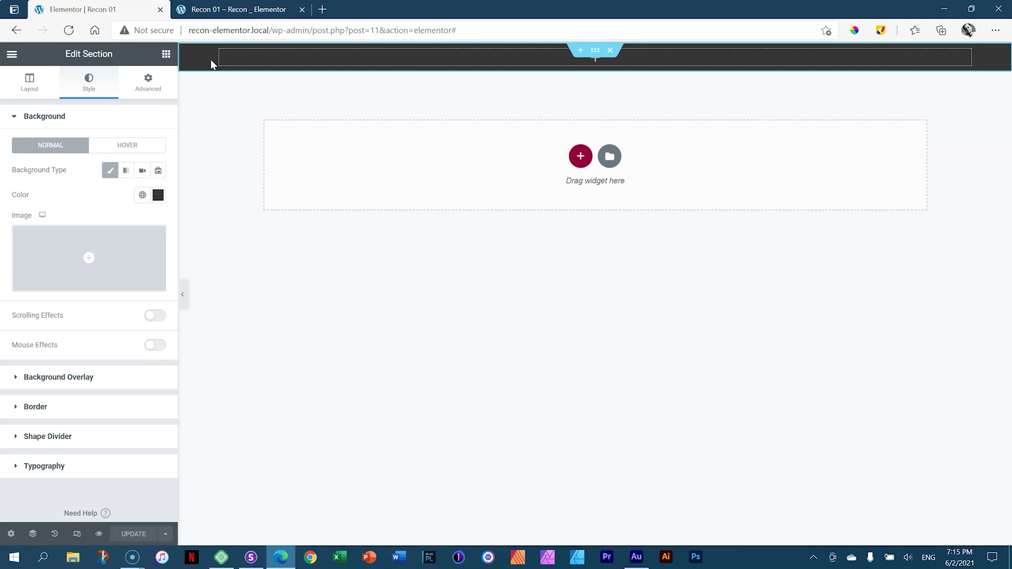
left_click(216, 10)
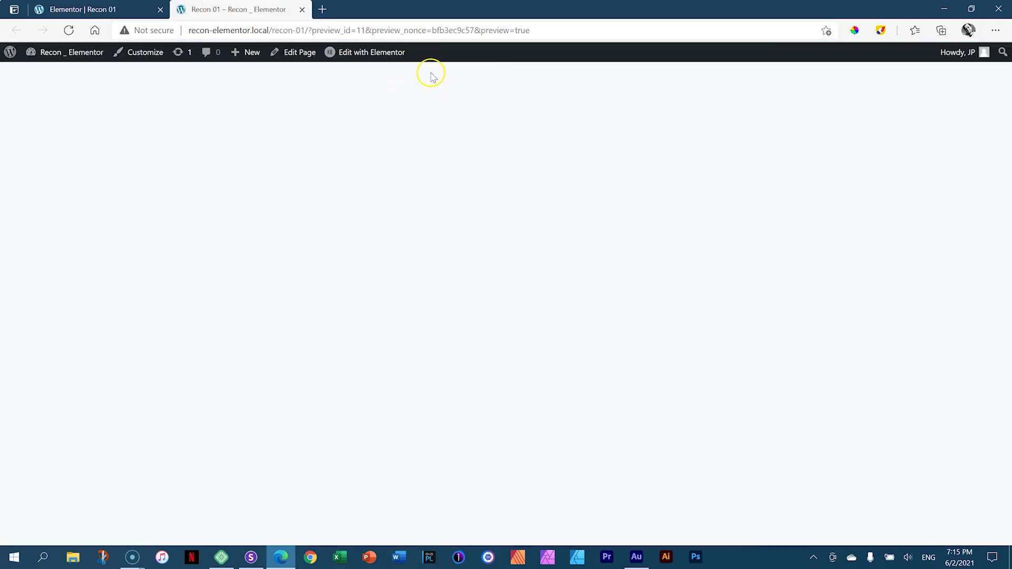
Return to the Recon 01 page in the editor and look over the basic widgets available, including Heading and Text Editor
left_click(135, 11)
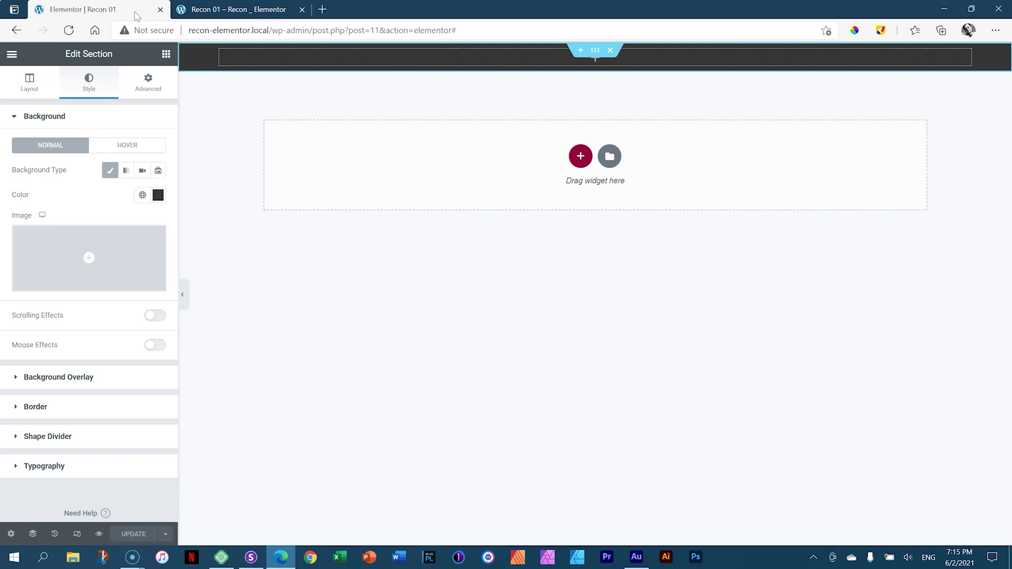
left_click(395, 34)
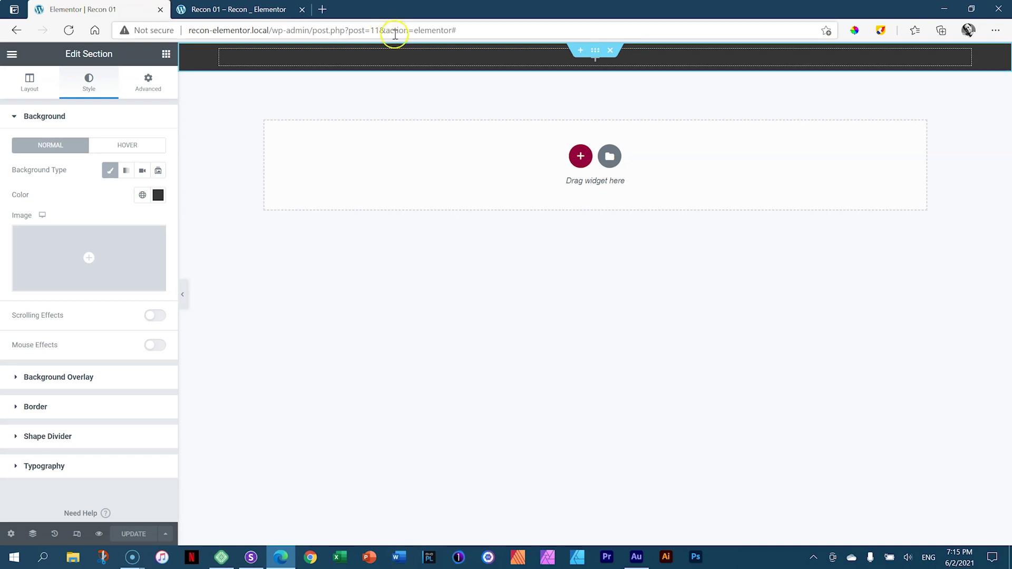
left_click(166, 55)
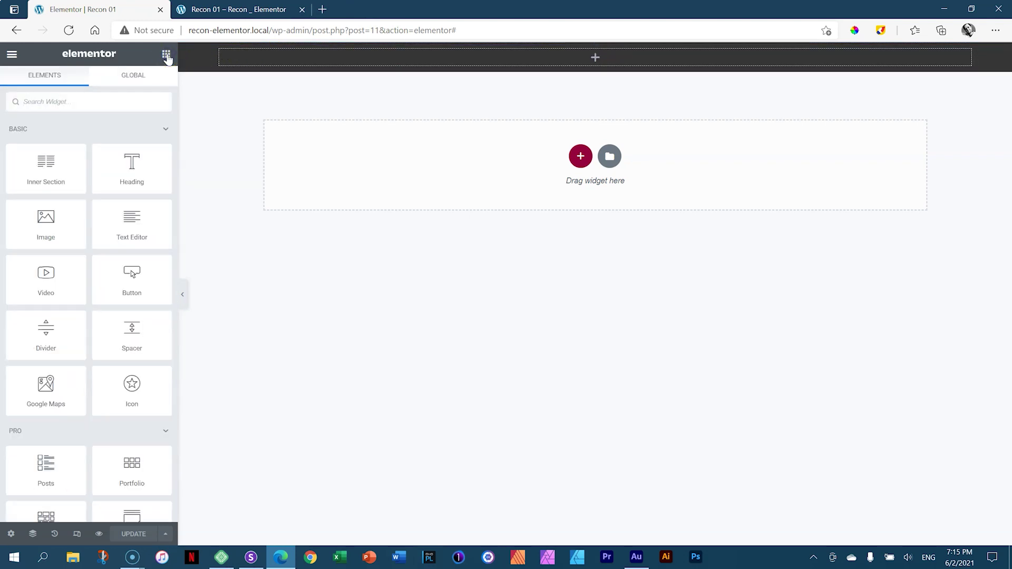
left_click_drag(32, 350, 46, 387)
mouse_move(597, 62)
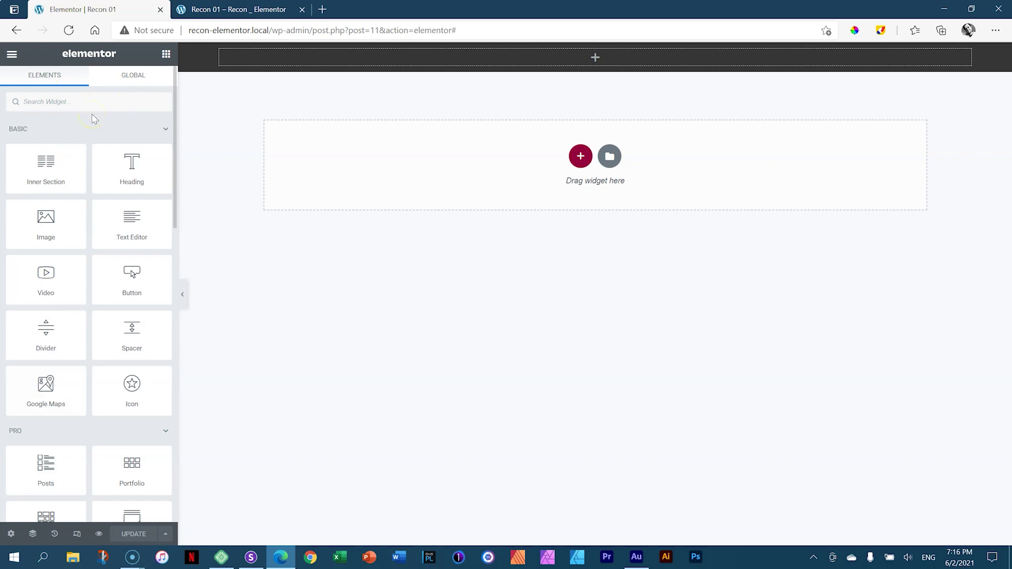
left_click(174, 126)
left_click_drag(112, 158, 153, 201)
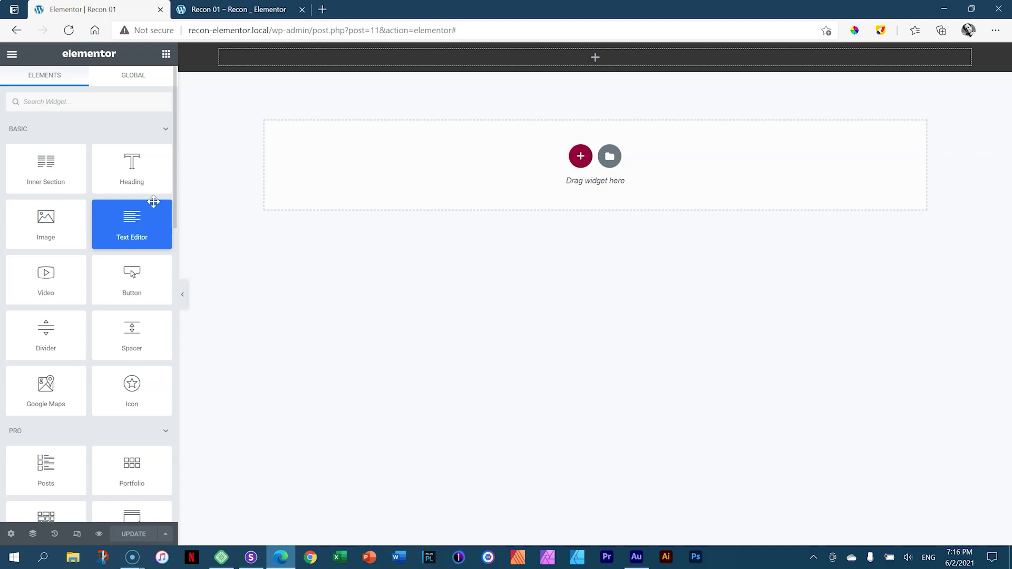
mouse_move(138, 235)
left_mouse_down()
mouse_move(131, 226)
mouse_move(151, 226)
left_mouse_up()
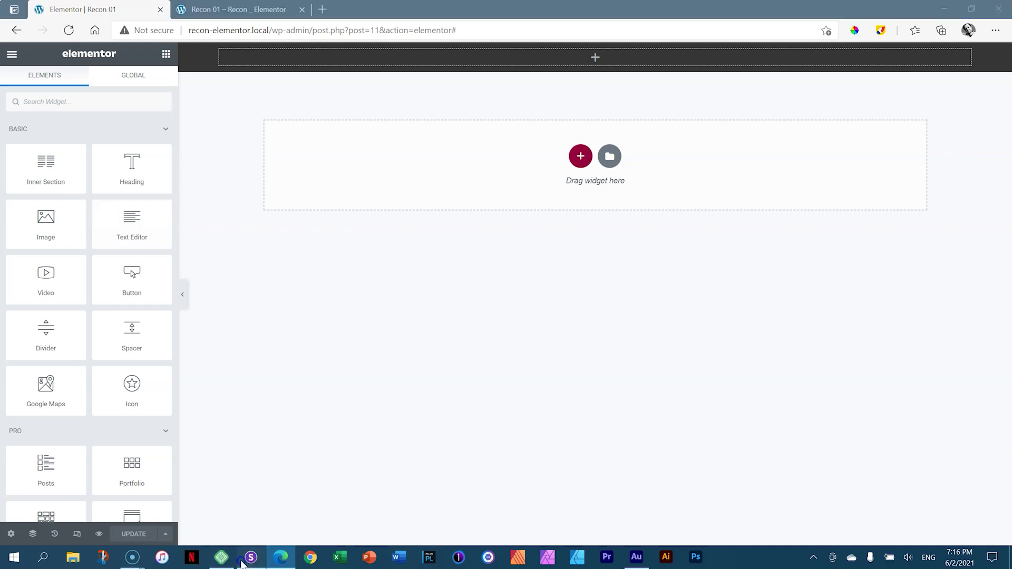
Switch to the responsive preview app and examine the two text lines in the Demo 01 banner at desktop size
left_click(251, 558)
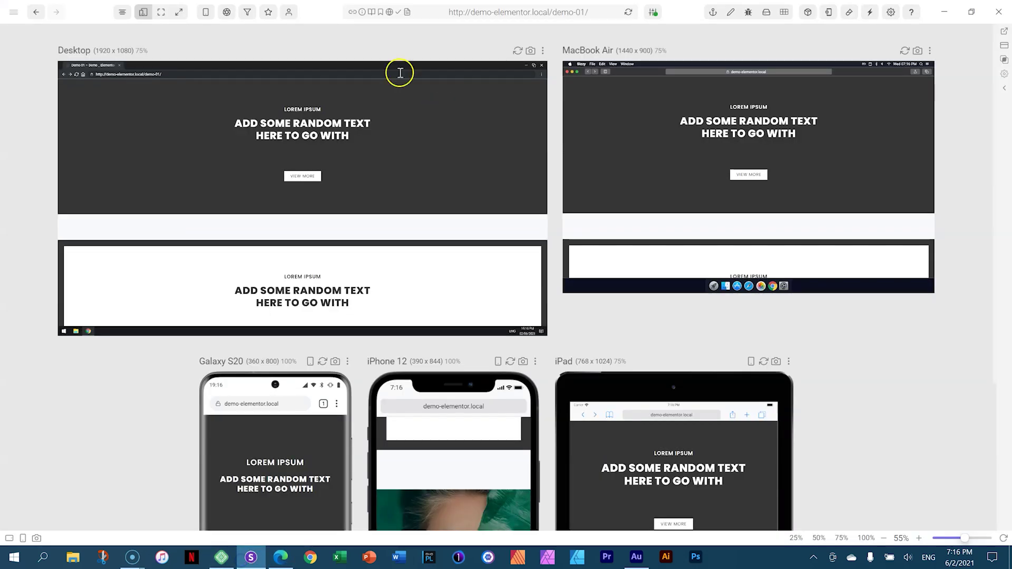
left_click(543, 51)
left_click(491, 77)
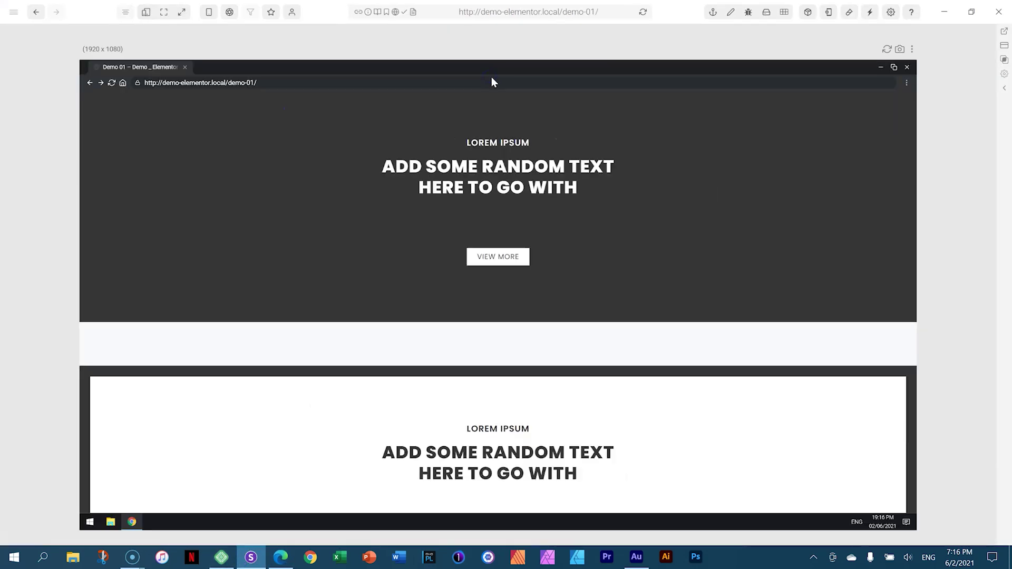
left_click_drag(469, 143, 531, 142)
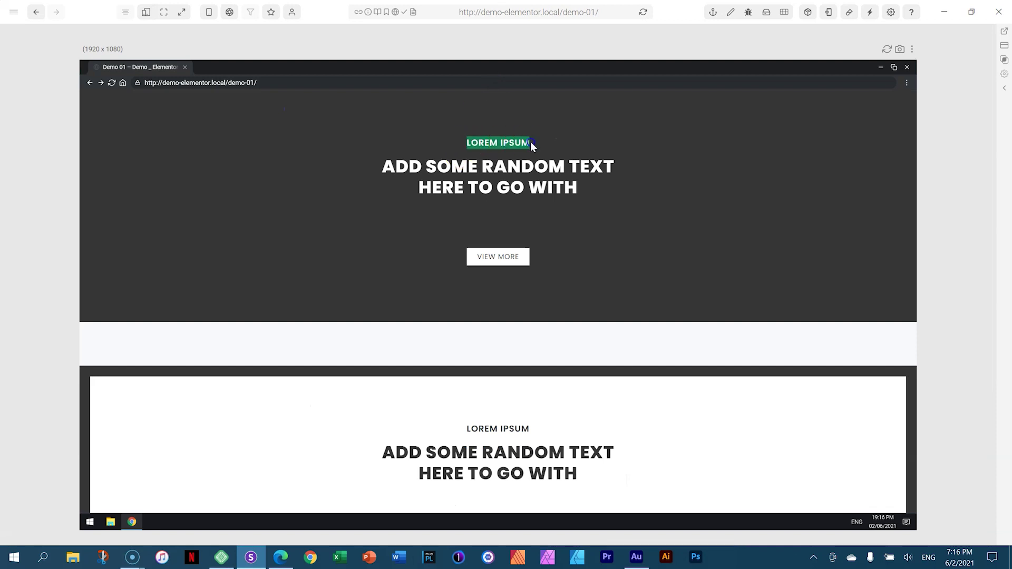
left_click(539, 139)
left_click_drag(578, 188, 381, 165)
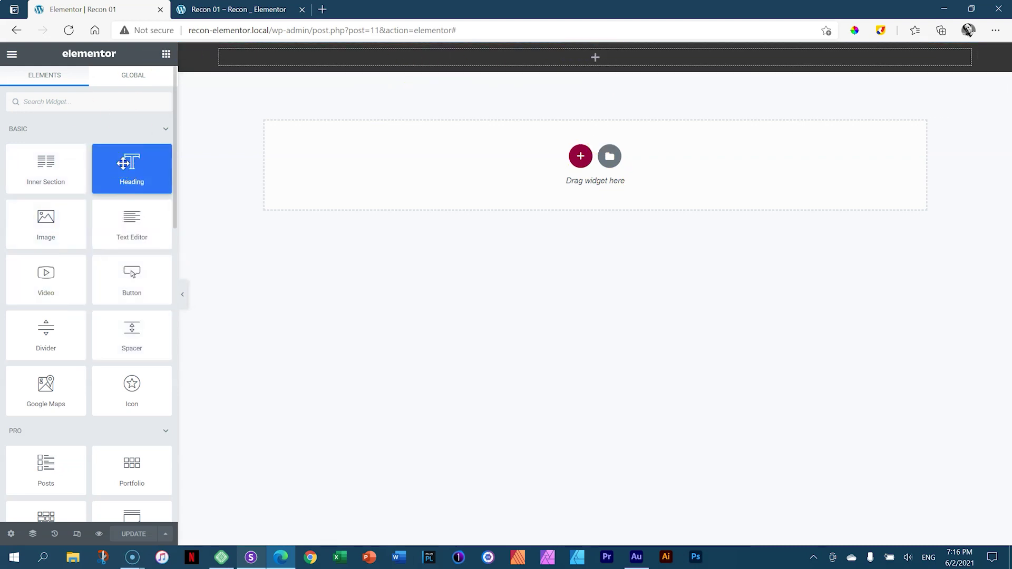
Back in the Recon 01 editor, add a Heading widget to the dark section and set its title to "Lorem Ipsum"
left_click_drag(123, 164, 602, 60)
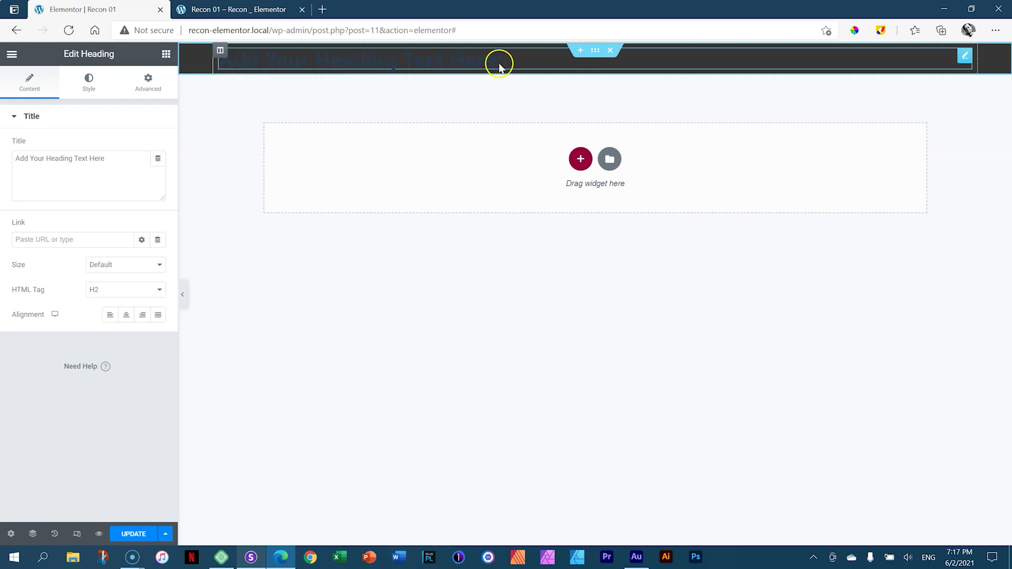
left_click_drag(498, 63, 216, 64)
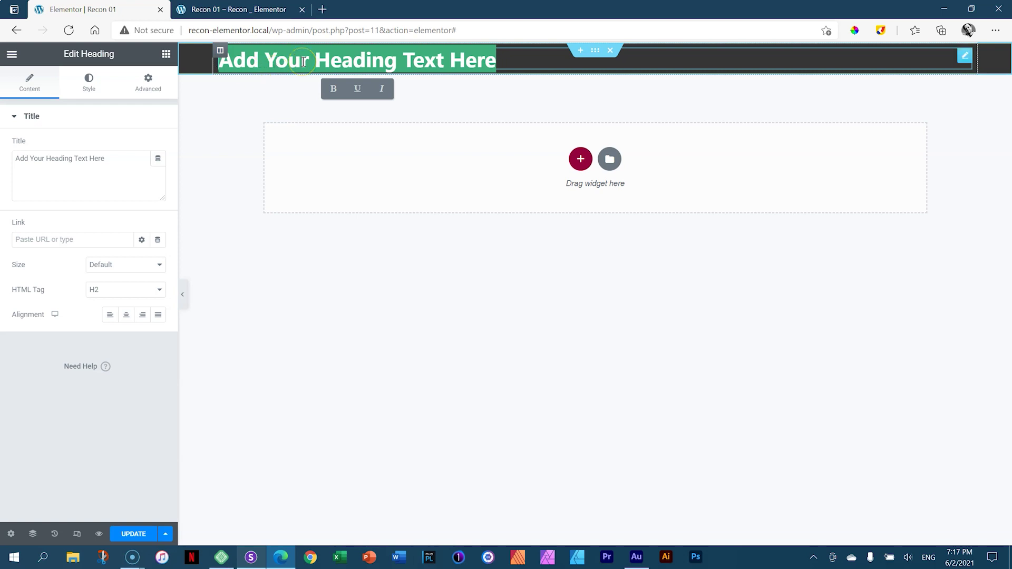
left_click_drag(105, 159, 12, 162)
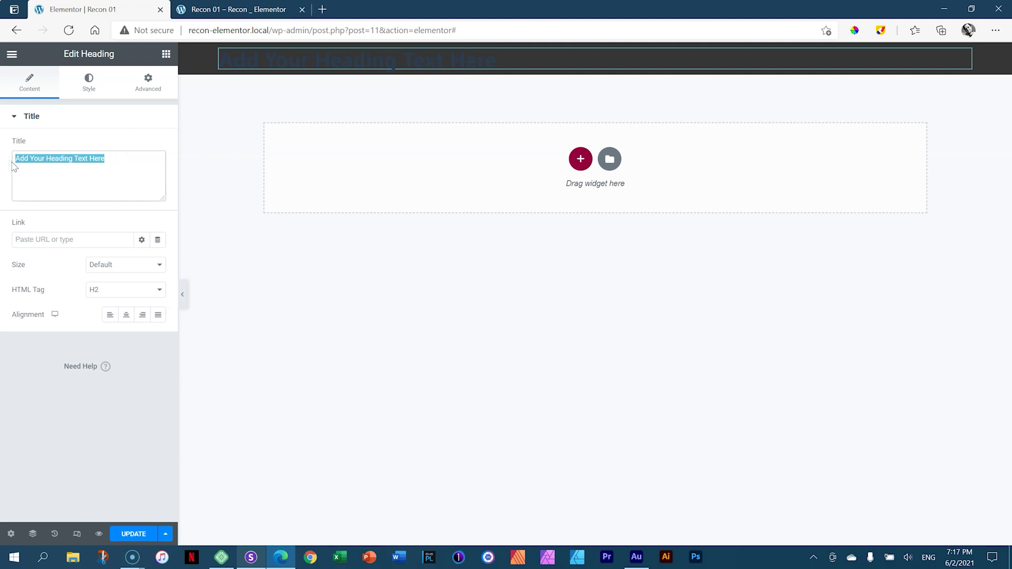
type("Lorem Ipsum")
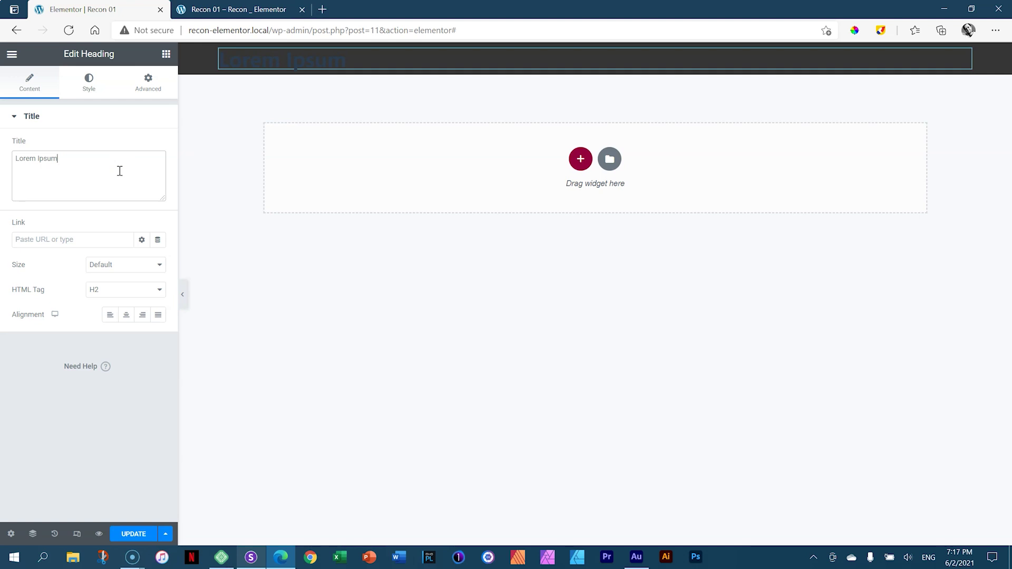
Set the Lorem Ipsum heading's text color to white, #FFFFFF
left_click(89, 87)
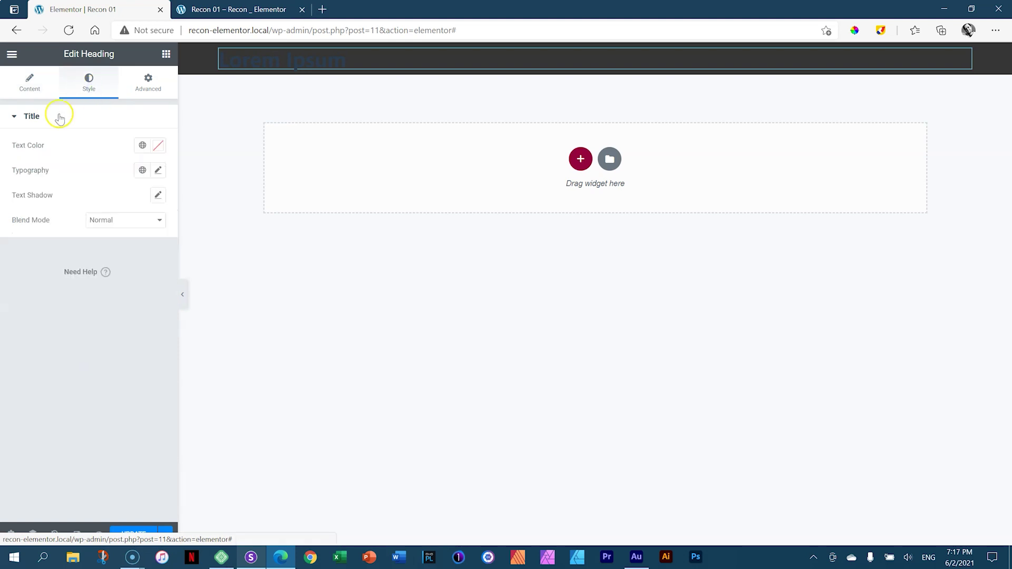
left_click(158, 145)
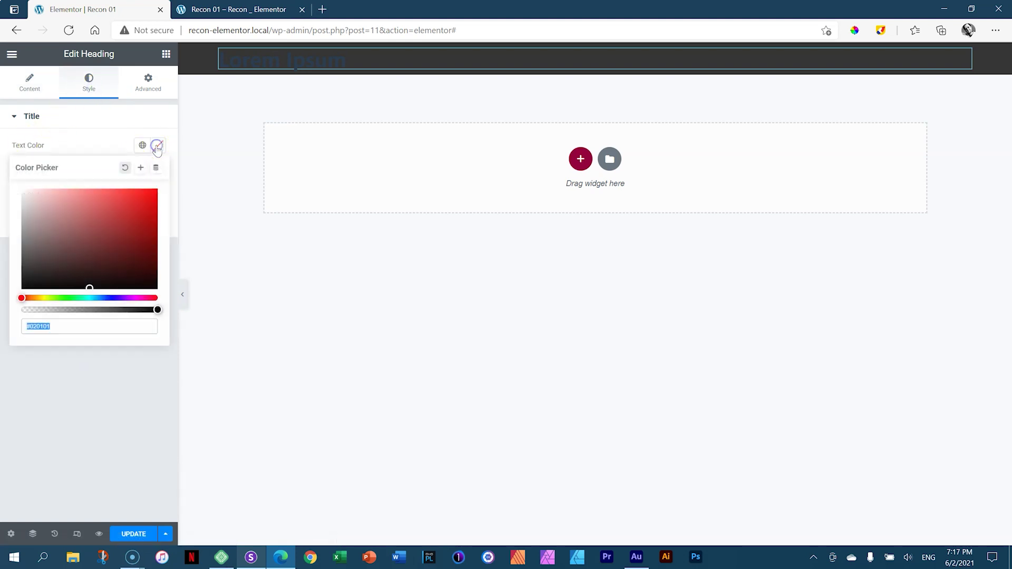
left_click(69, 275)
left_click_drag(70, 276, 12, 175)
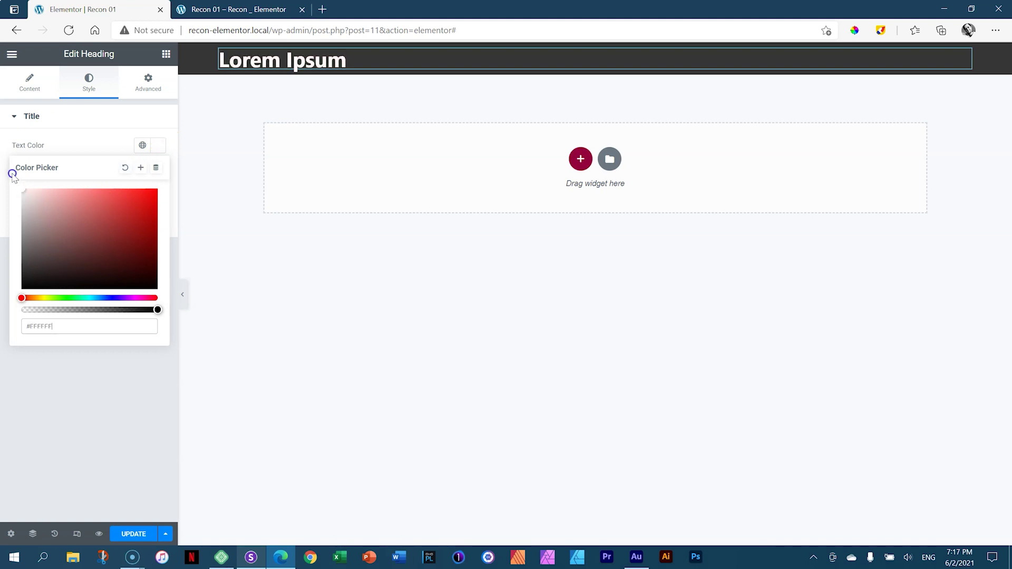
left_click(36, 326)
left_click(59, 326)
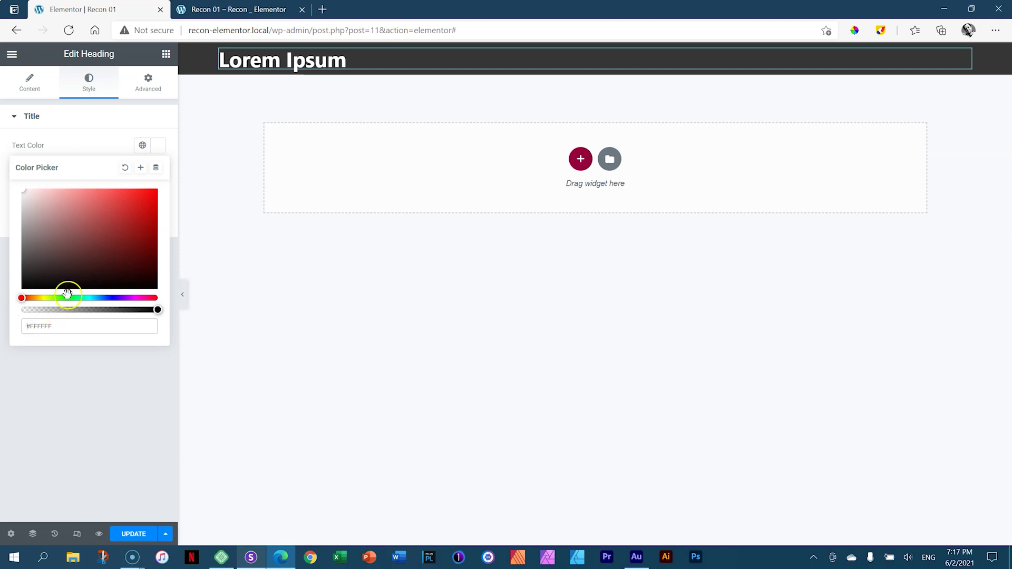
left_click(158, 149)
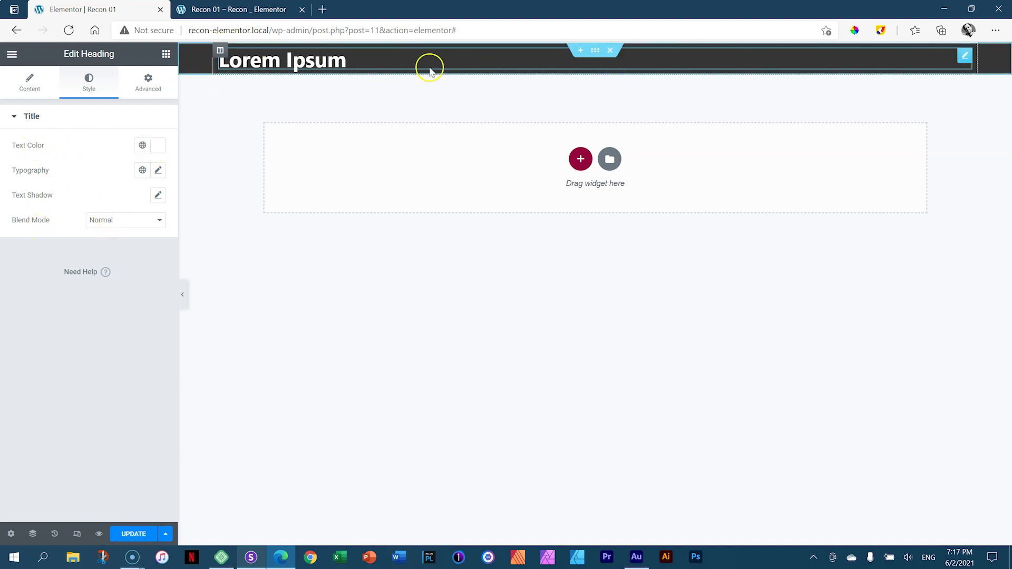
Center the Lorem Ipsum heading and set its HTML tag to H3
left_click(30, 85)
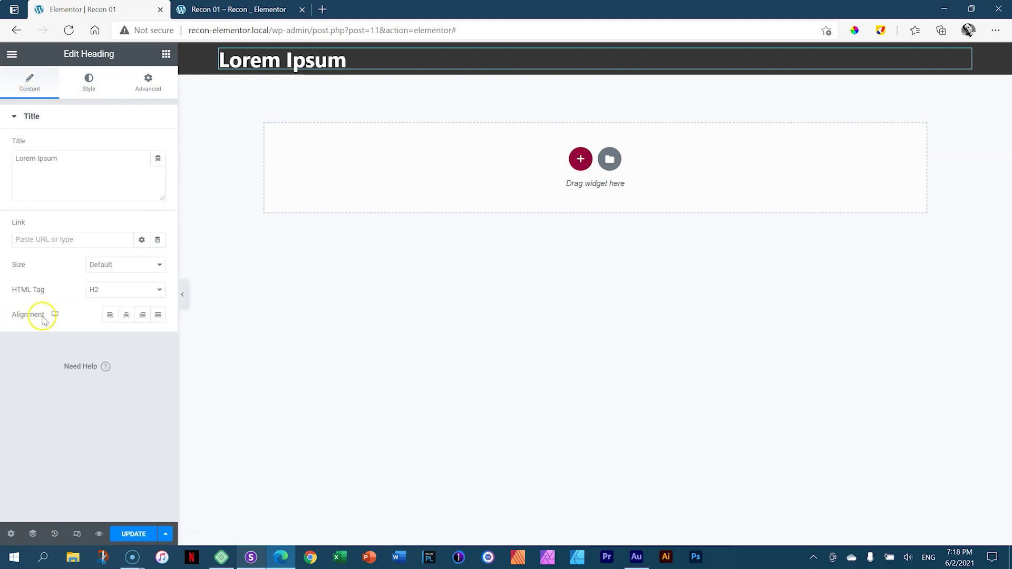
left_click(127, 316)
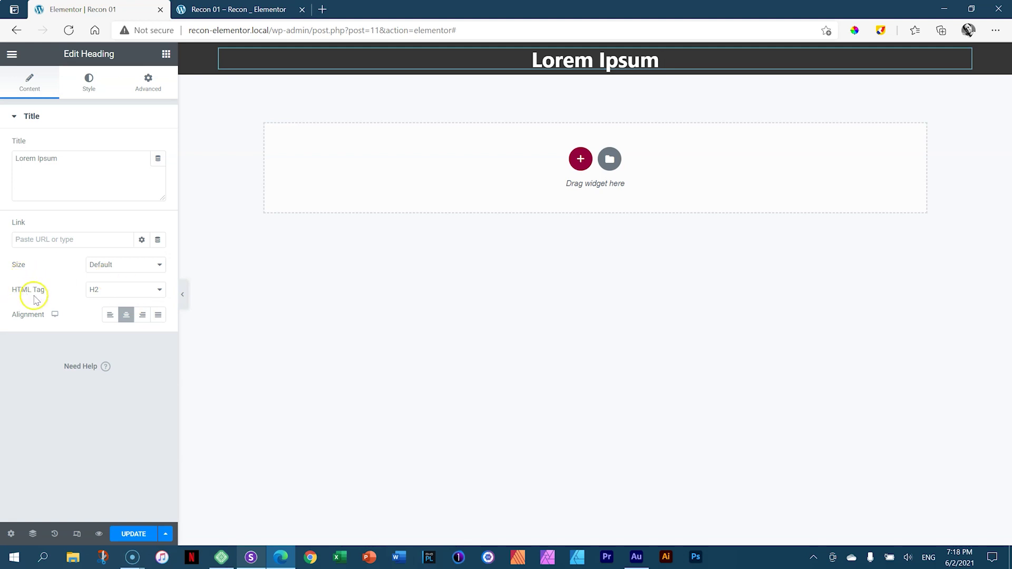
left_click(99, 290)
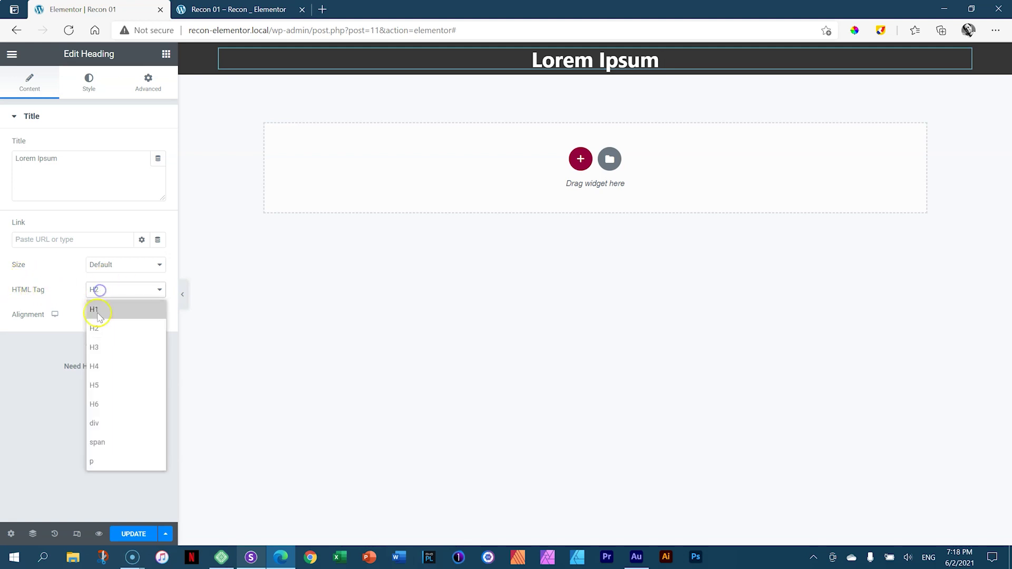
left_click(95, 347)
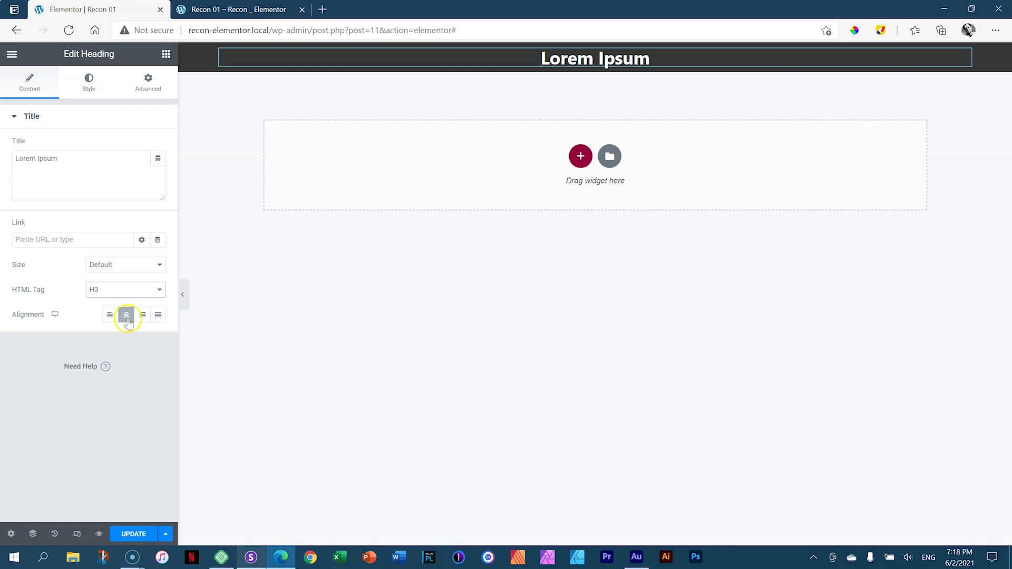
Switch the heading's HTML tag to H2 and back to H3 to compare the two heading levels
left_click(107, 290)
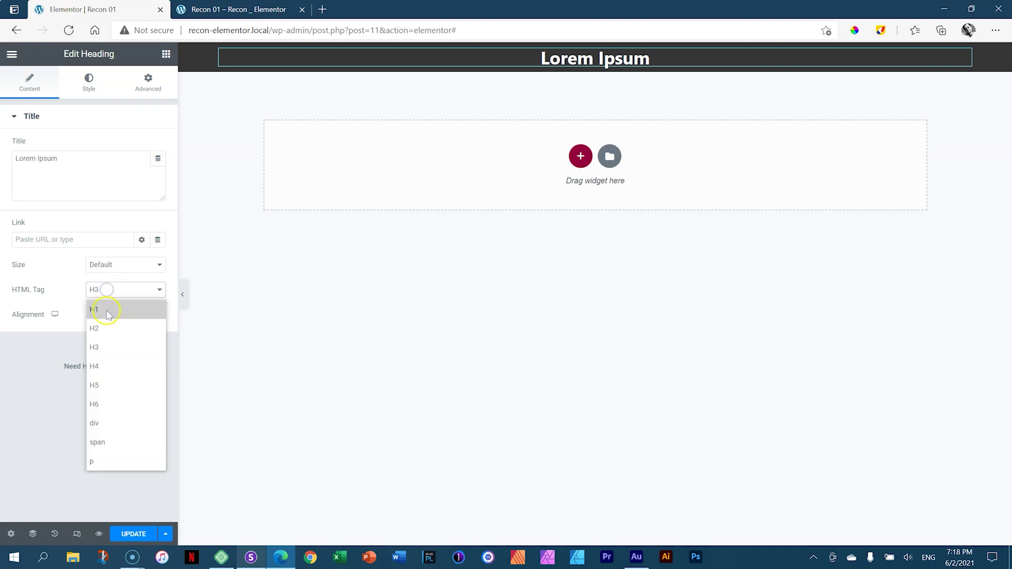
left_click(103, 328)
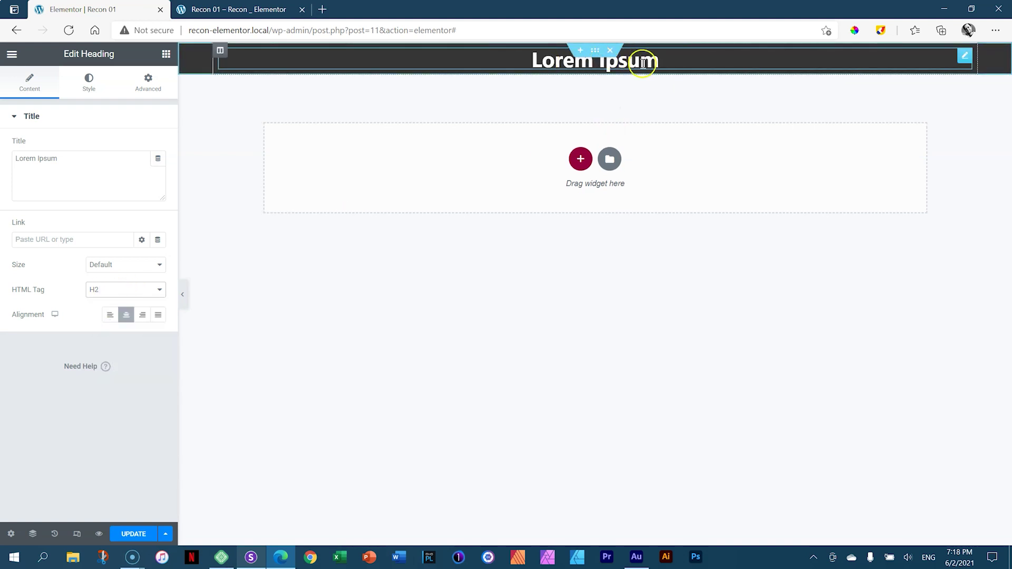
left_click(137, 291)
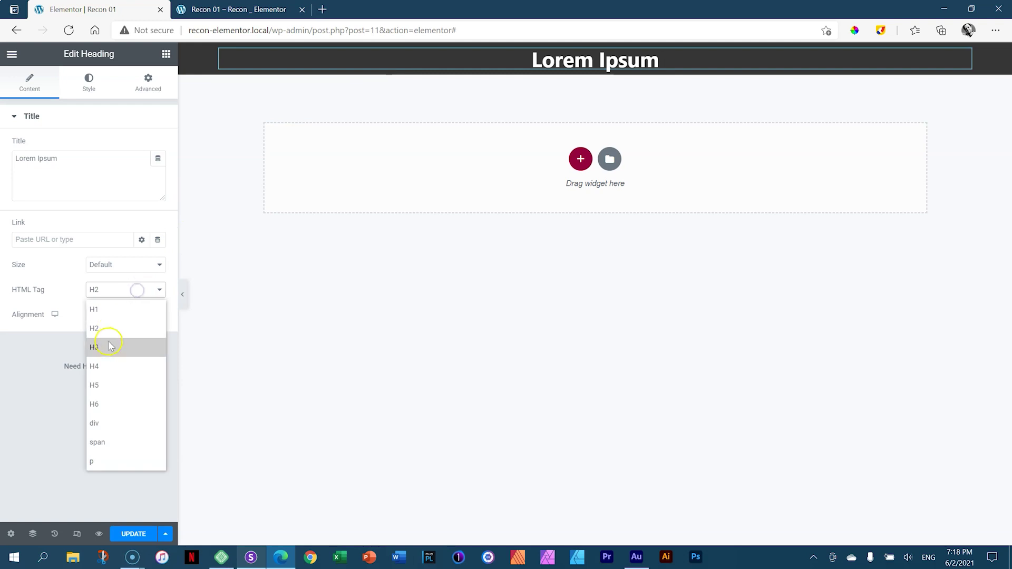
left_click(109, 345)
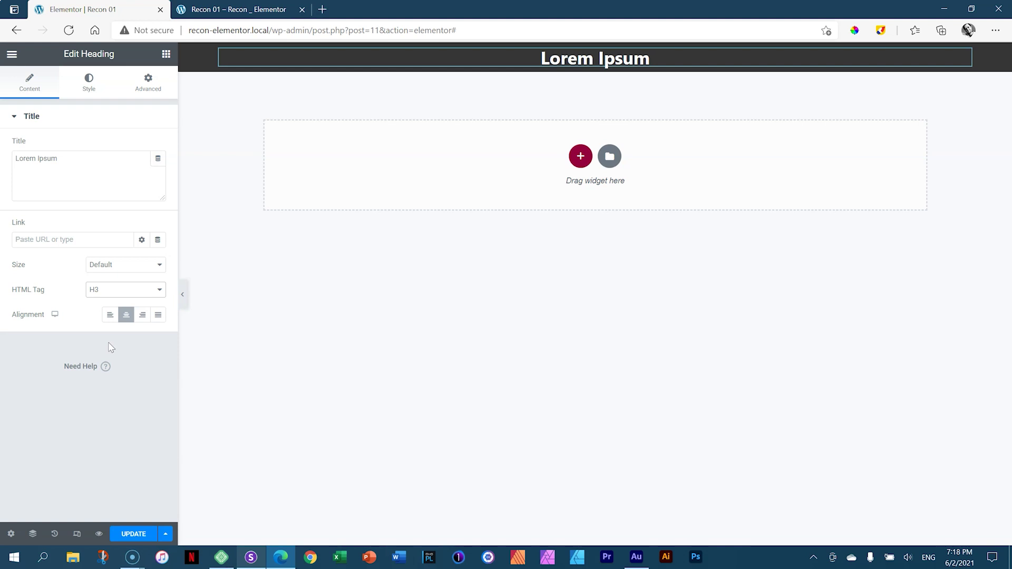
left_click(148, 292)
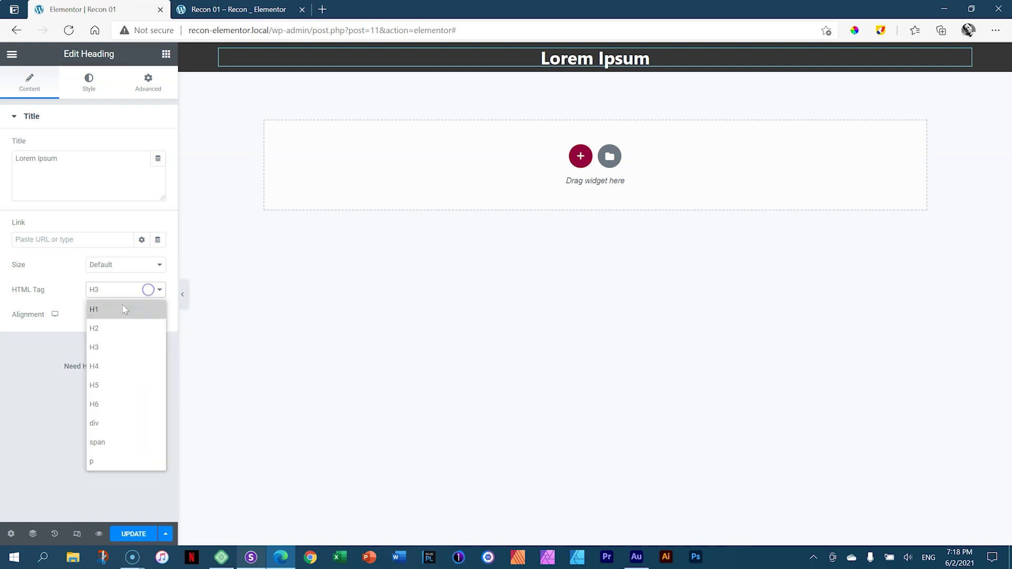
left_click(115, 336)
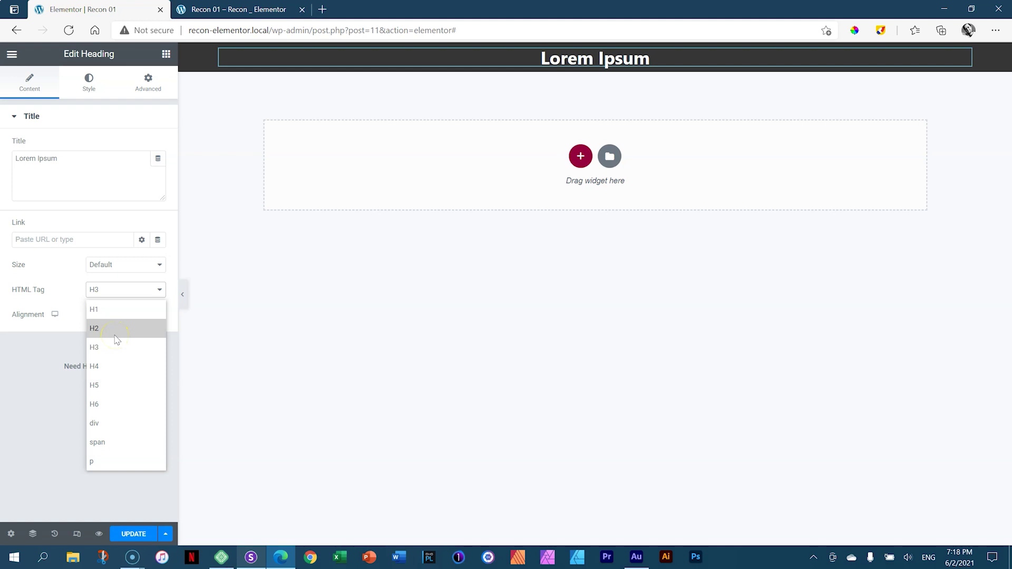
left_click(114, 349)
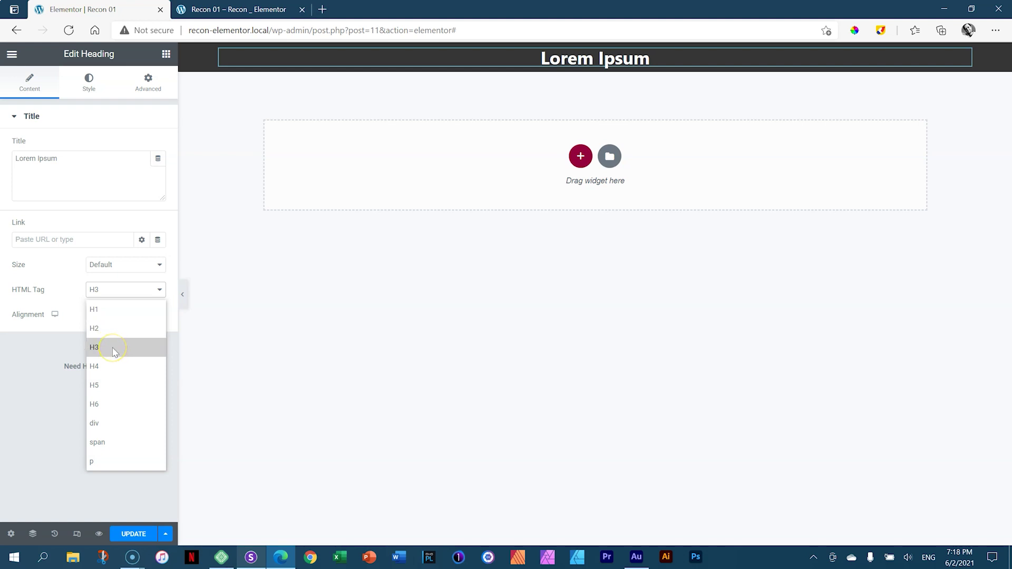
left_click(114, 349)
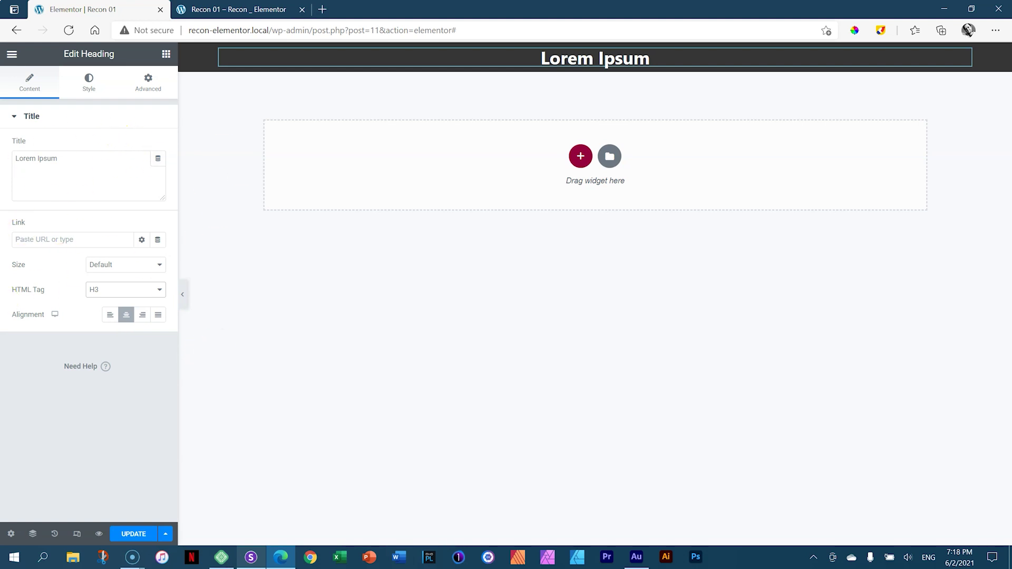
Set the Lorem Ipsum heading's font family to Poppins
left_click(88, 82)
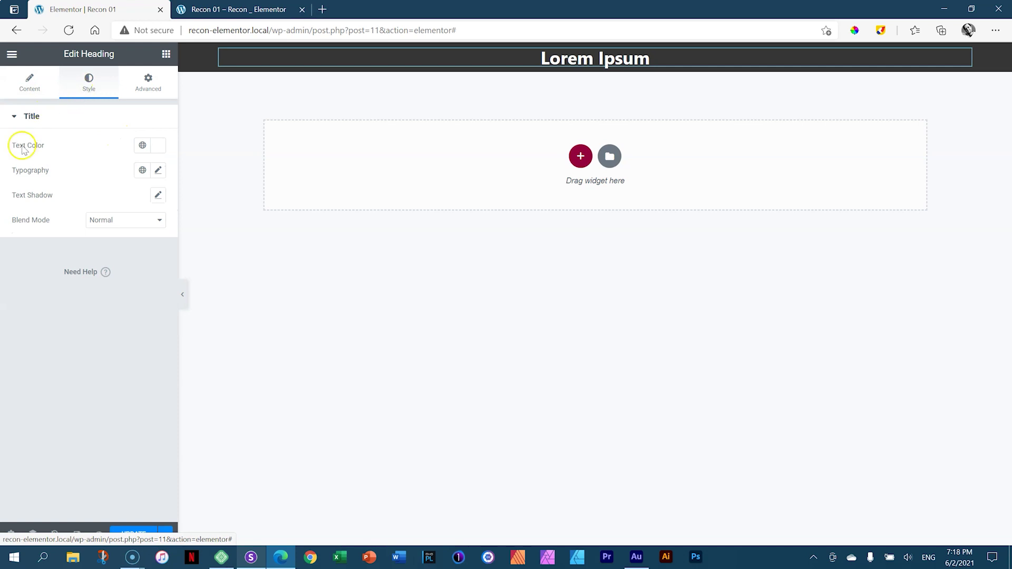
left_click(38, 170)
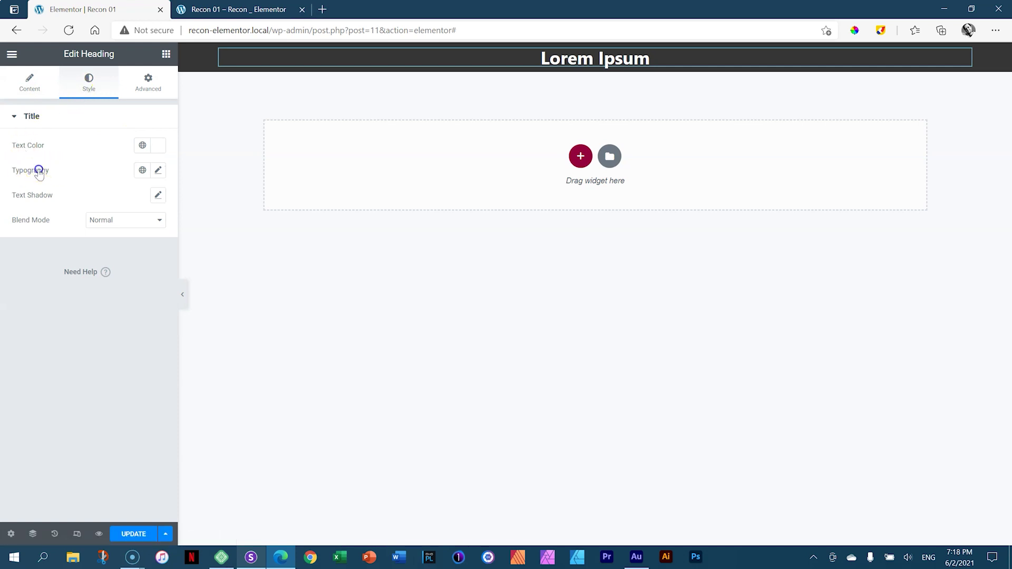
left_click(159, 171)
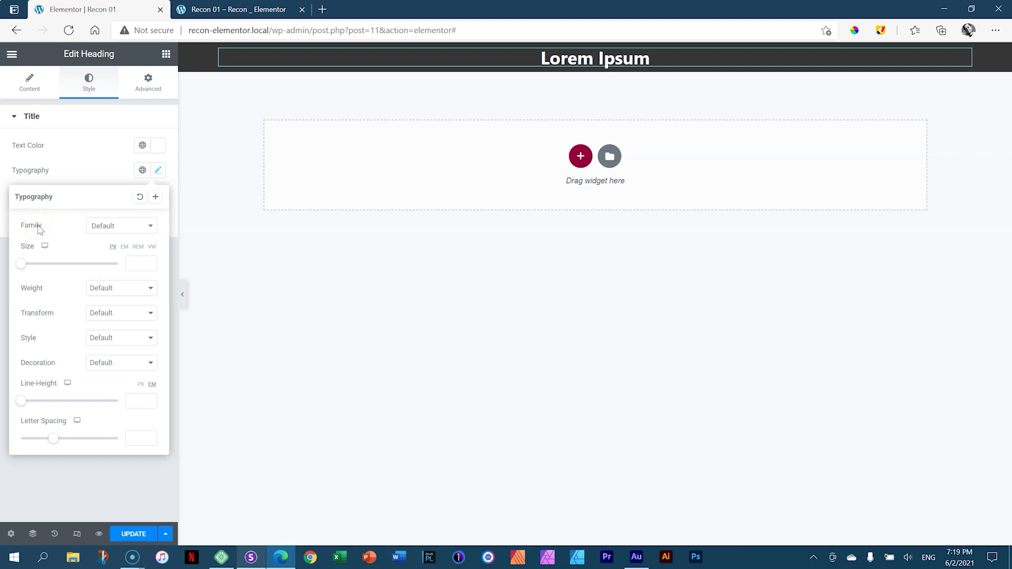
left_click(113, 227)
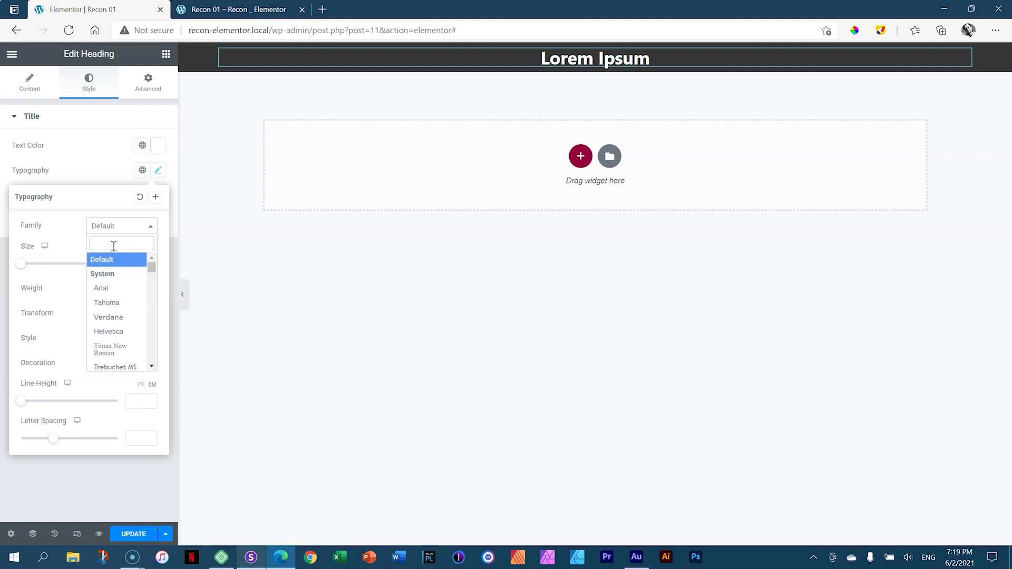
type("poppins")
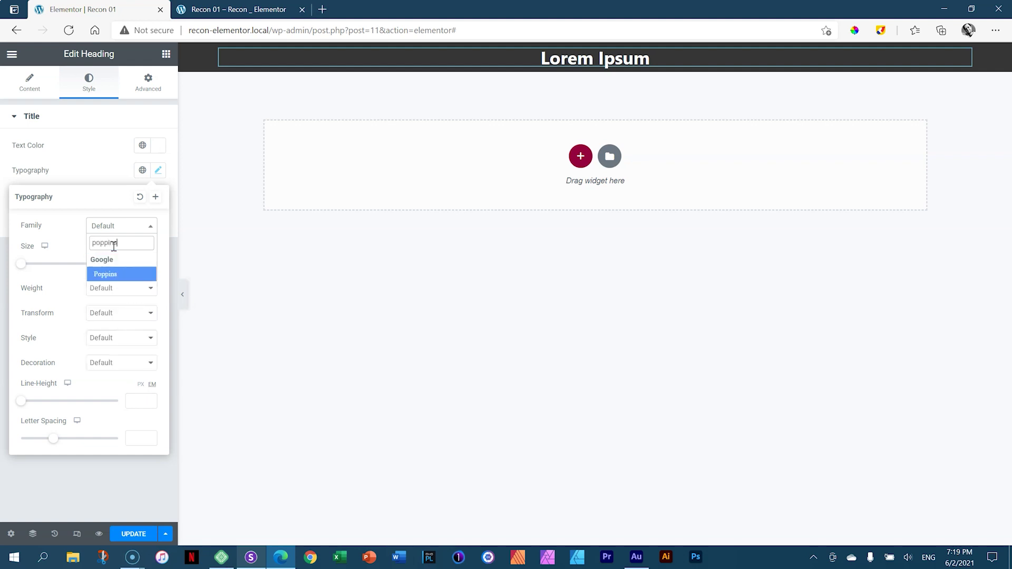
left_click(100, 275)
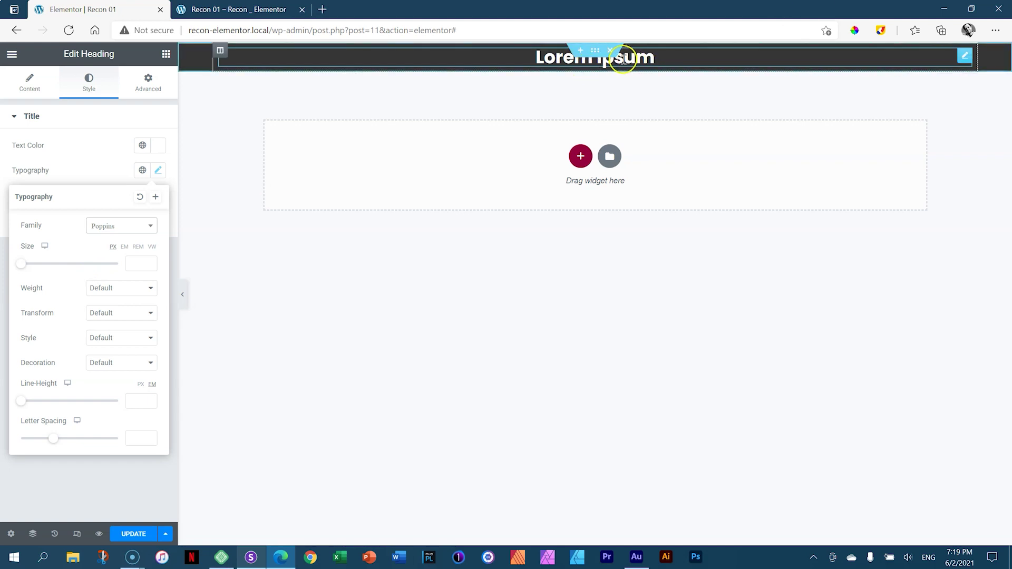
Set the heading's font size to 20 px, its weight to 500 and its text transform to Uppercase
left_click(134, 265)
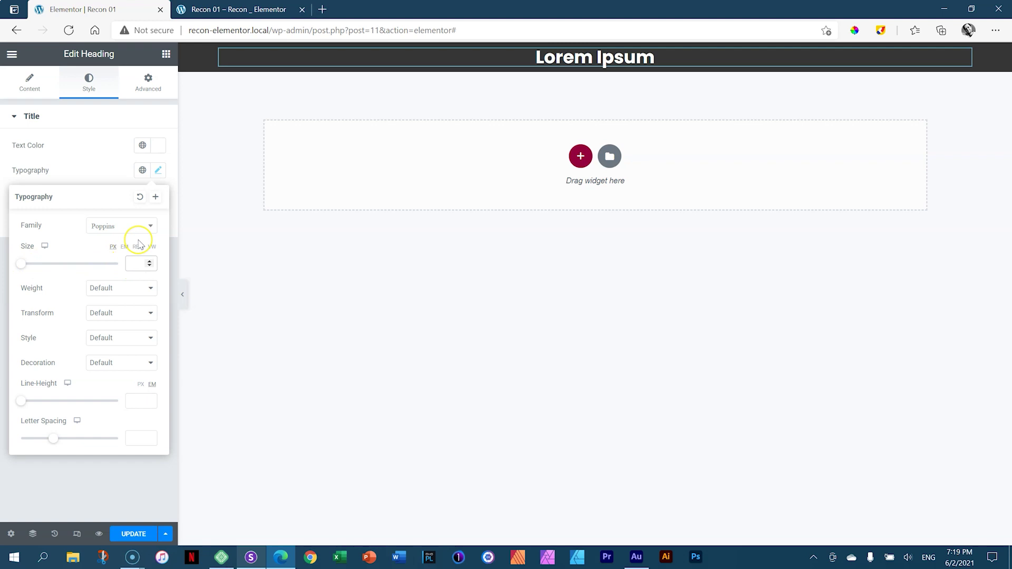
type("20")
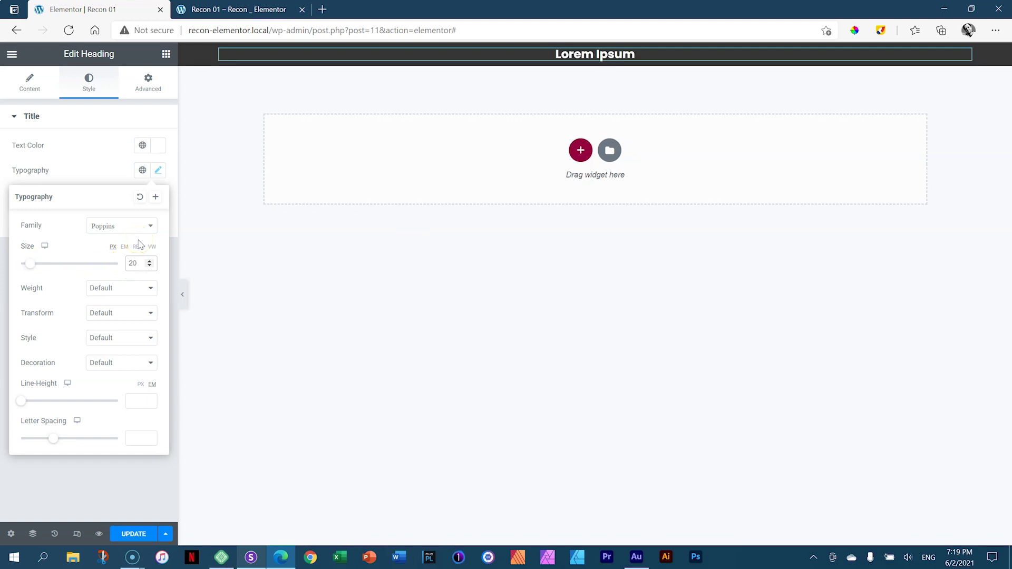
left_click(121, 290)
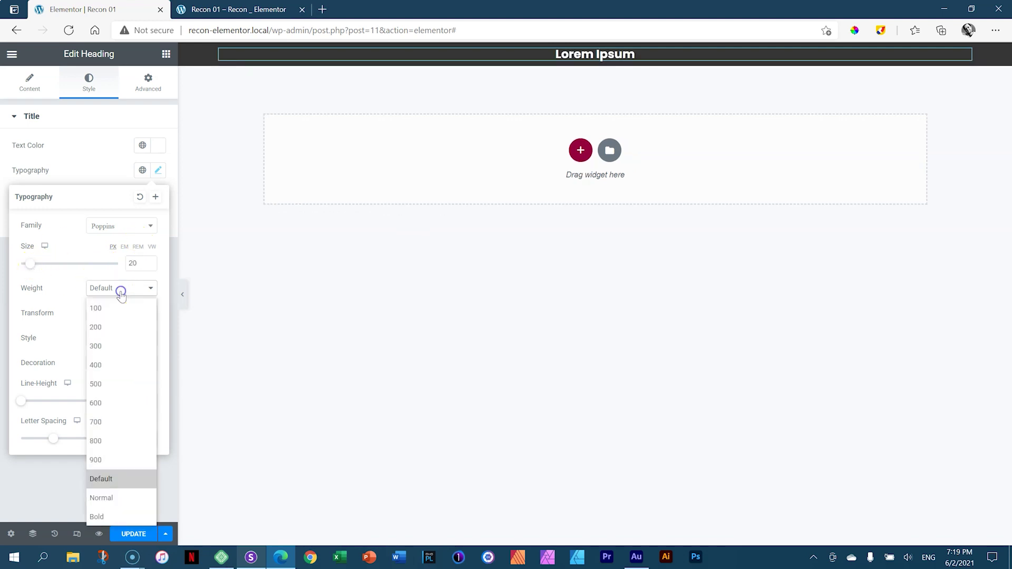
left_click(109, 392)
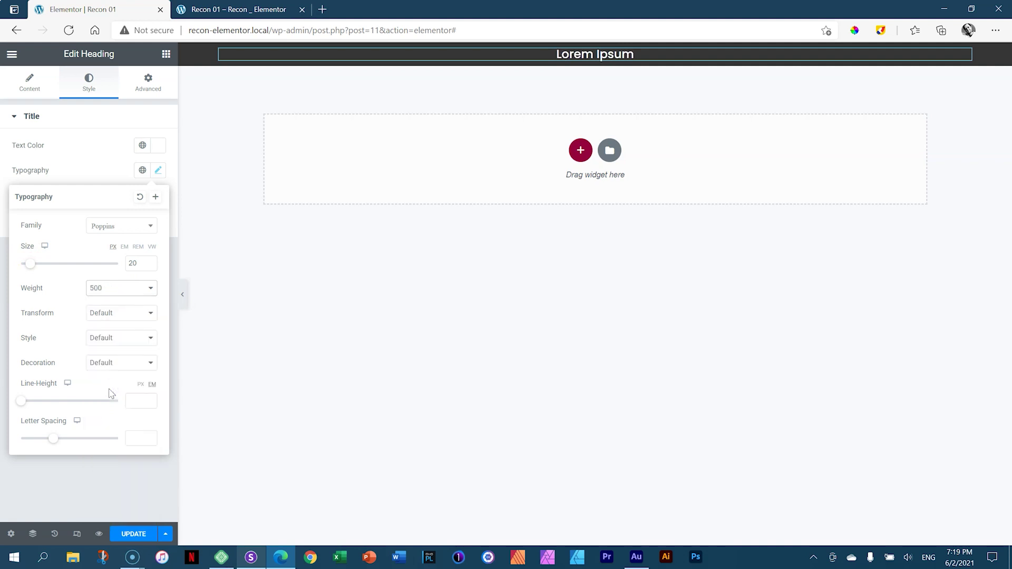
left_click(120, 317)
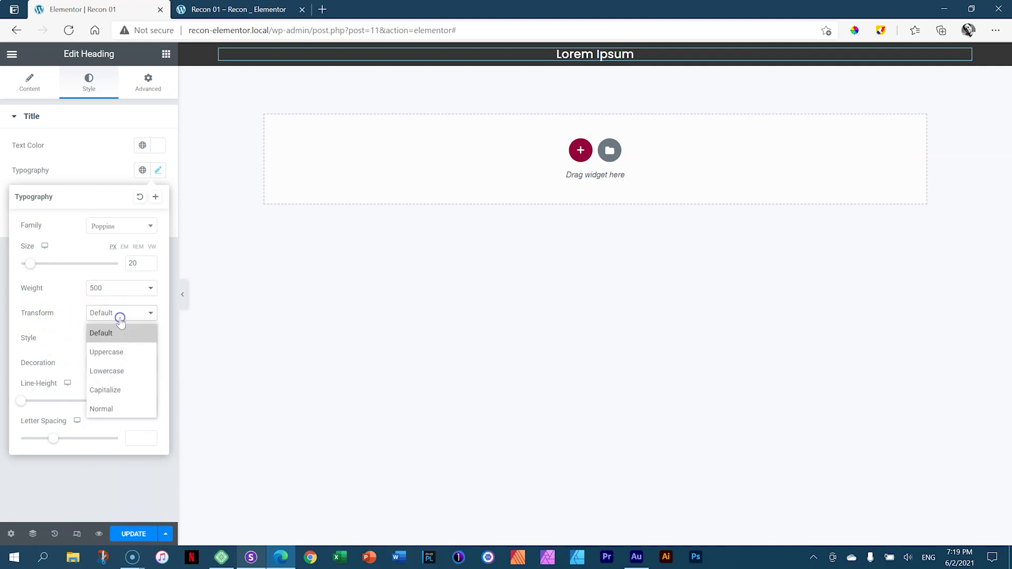
left_click(107, 352)
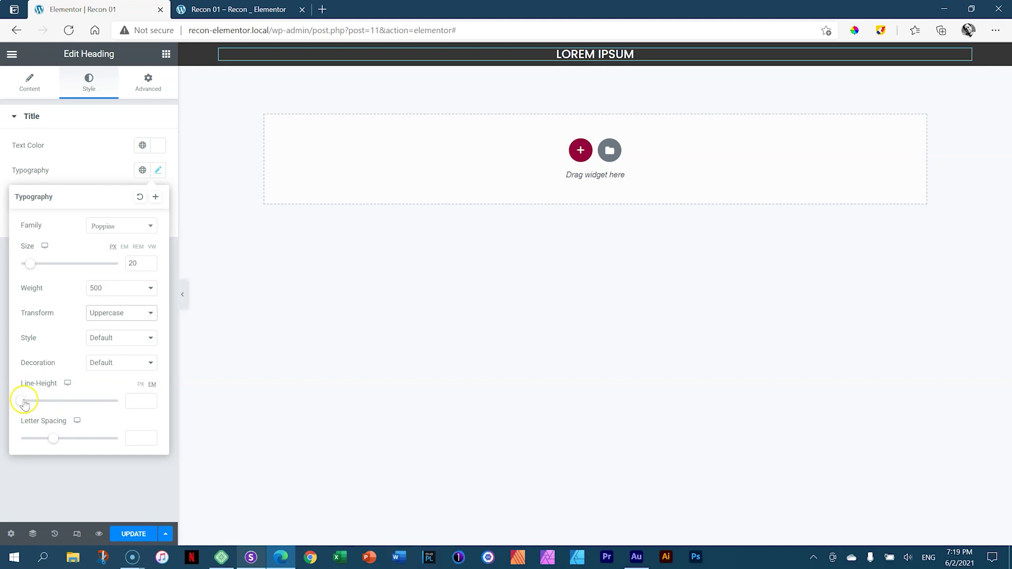
Try a line height of 6.7 em on the heading and reduce it to 0.1 em
left_click_drag(24, 400, 85, 401)
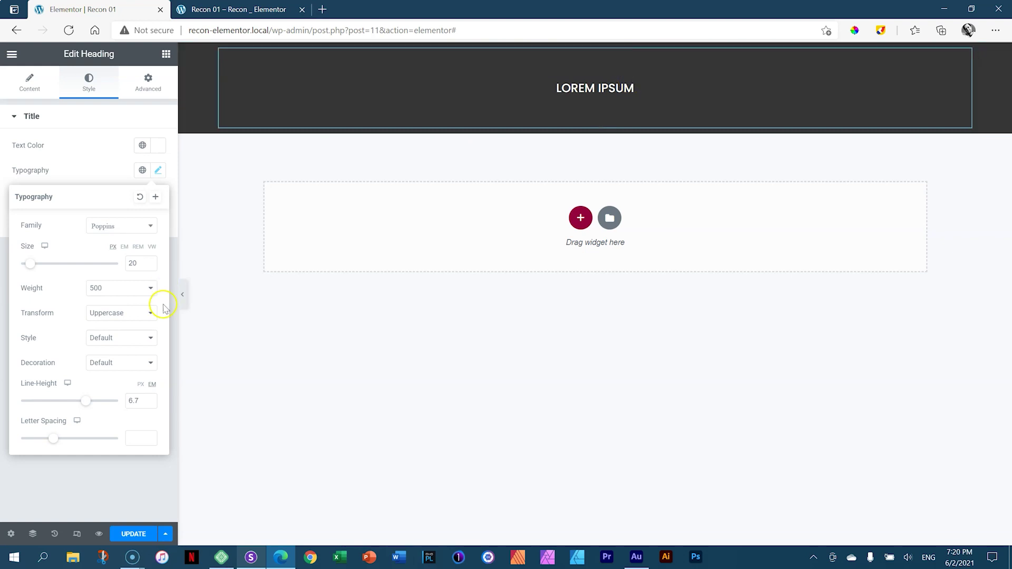
left_click_drag(86, 400, 22, 401)
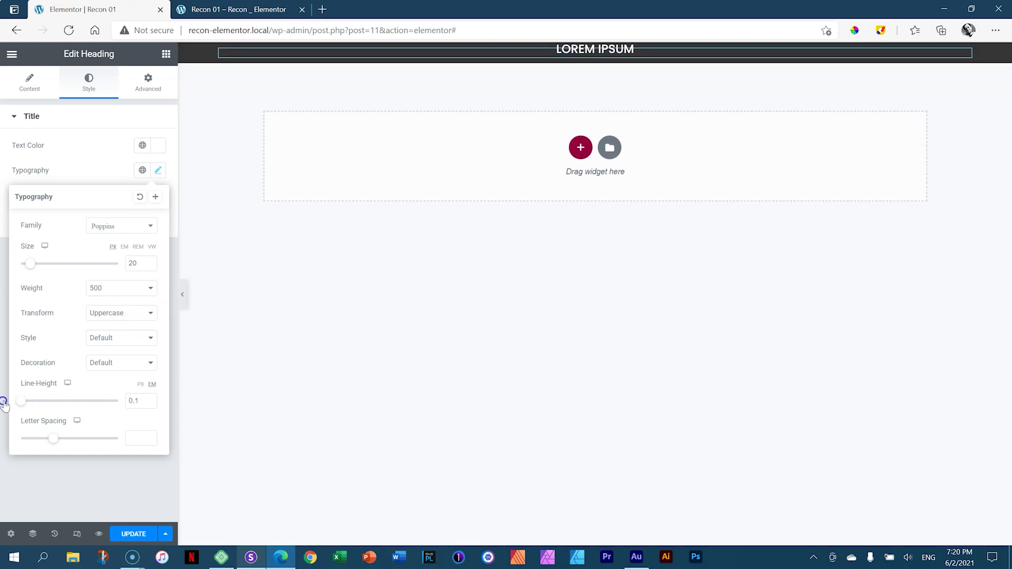
left_click(6, 402)
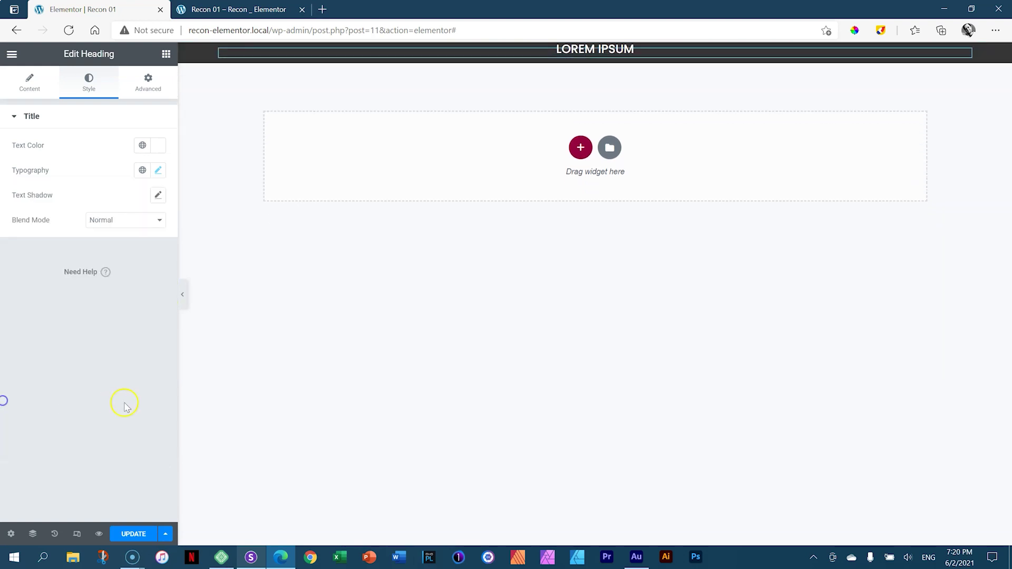
Set the heading's line height to 1 em in its typography settings
left_click(158, 170)
left_click_drag(141, 401, 119, 403)
type("1")
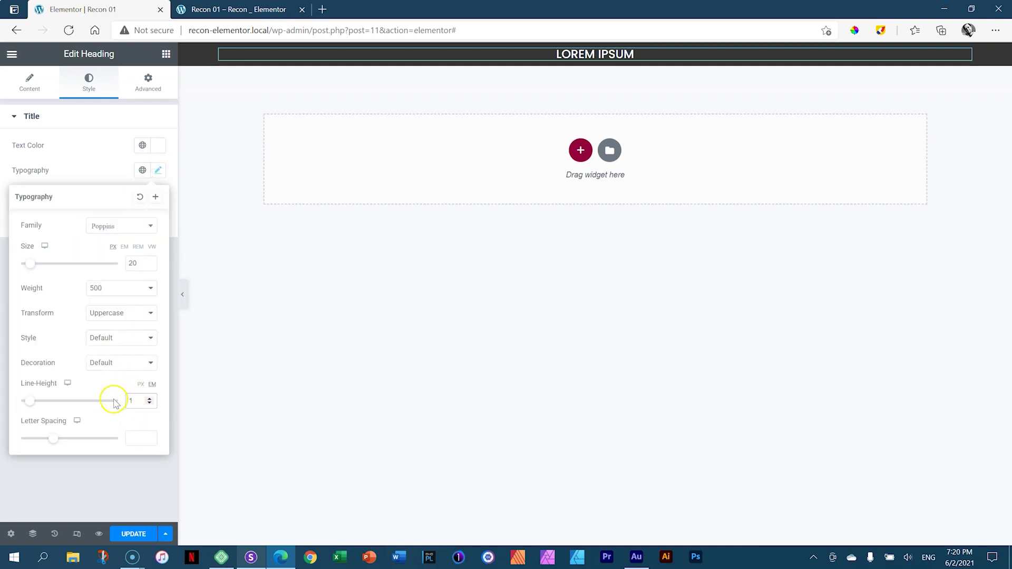
left_click(114, 401)
key("Tab")
type("1")
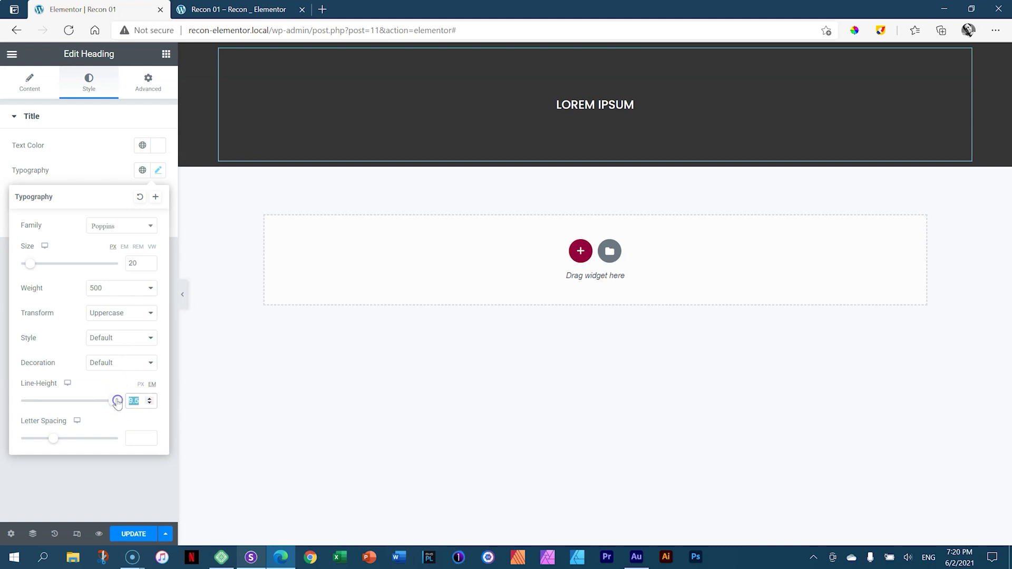
left_click(162, 387)
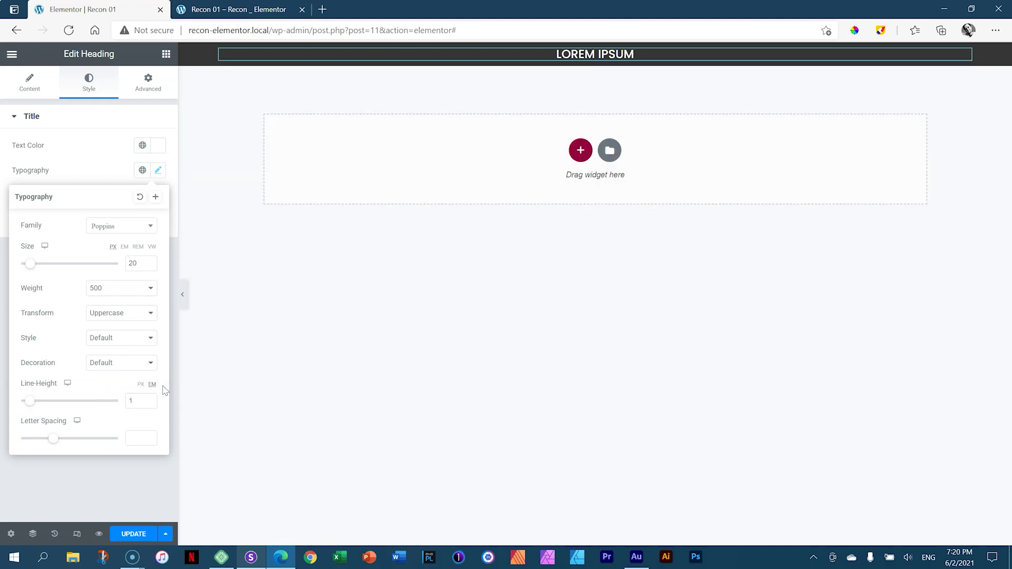
Set the heading's letter spacing to 1, close the typography settings and update the page
left_click(140, 433)
left_click(134, 438)
type("1")
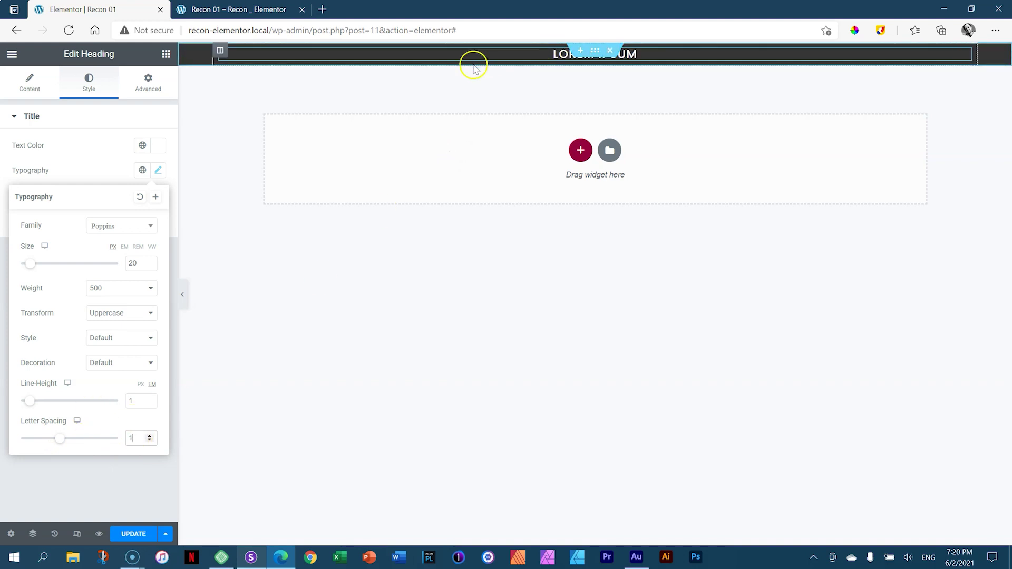
left_click(156, 171)
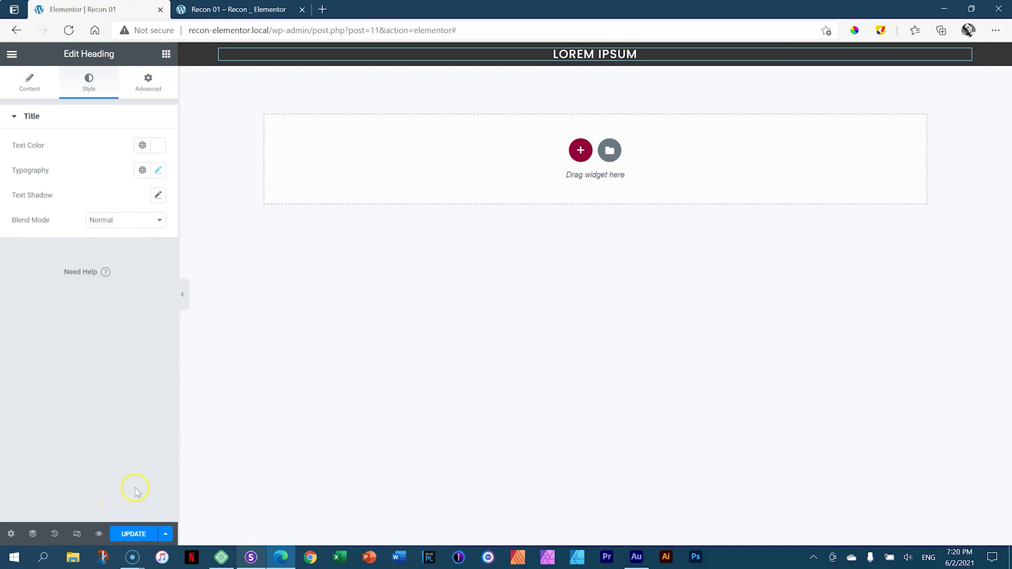
left_click(134, 534)
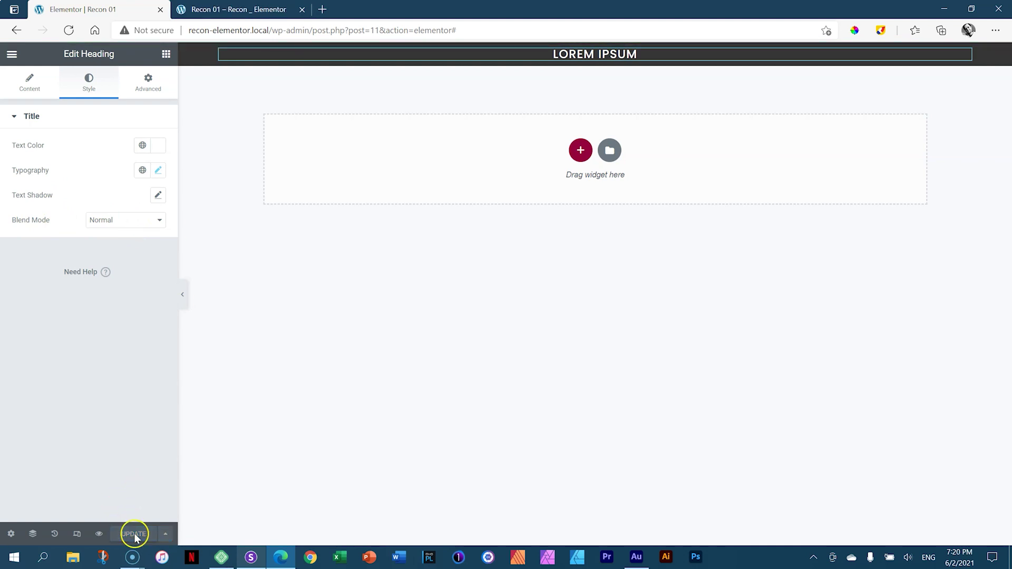
left_click(132, 558)
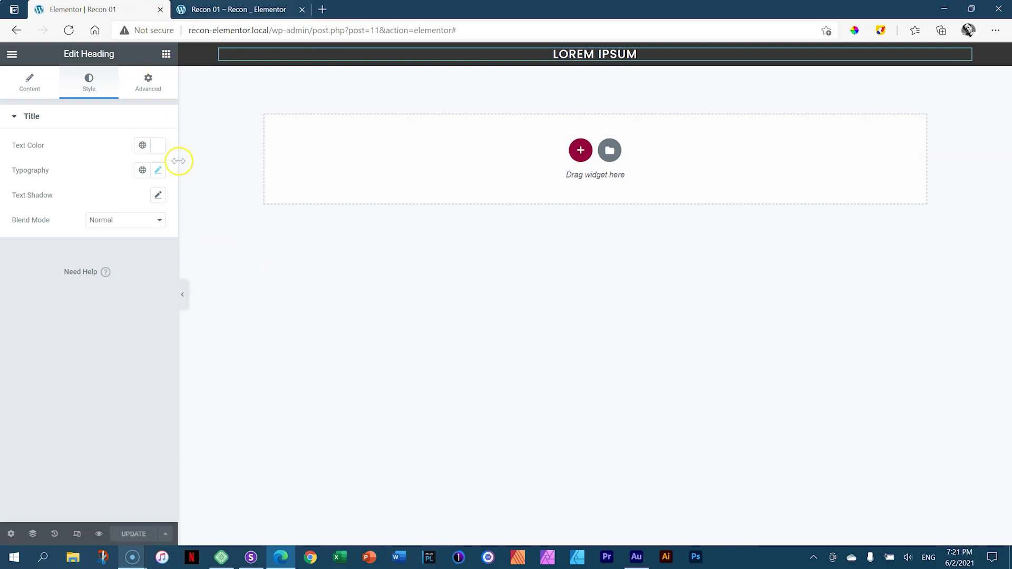
Check the styled Lorem Ipsum heading on the Recon 01 preview page and return to the editor
left_click(239, 10)
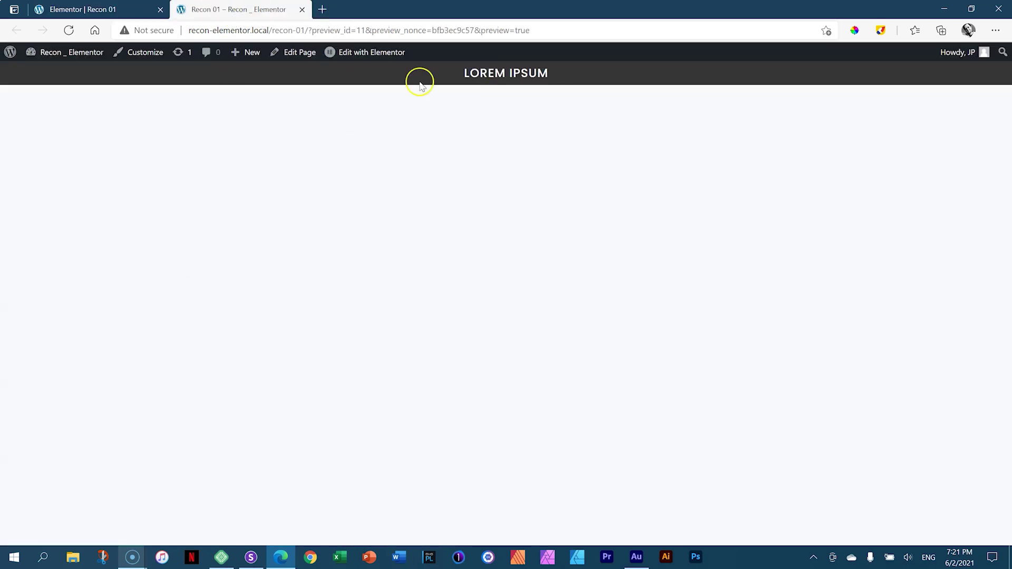
left_click_drag(465, 72, 546, 71)
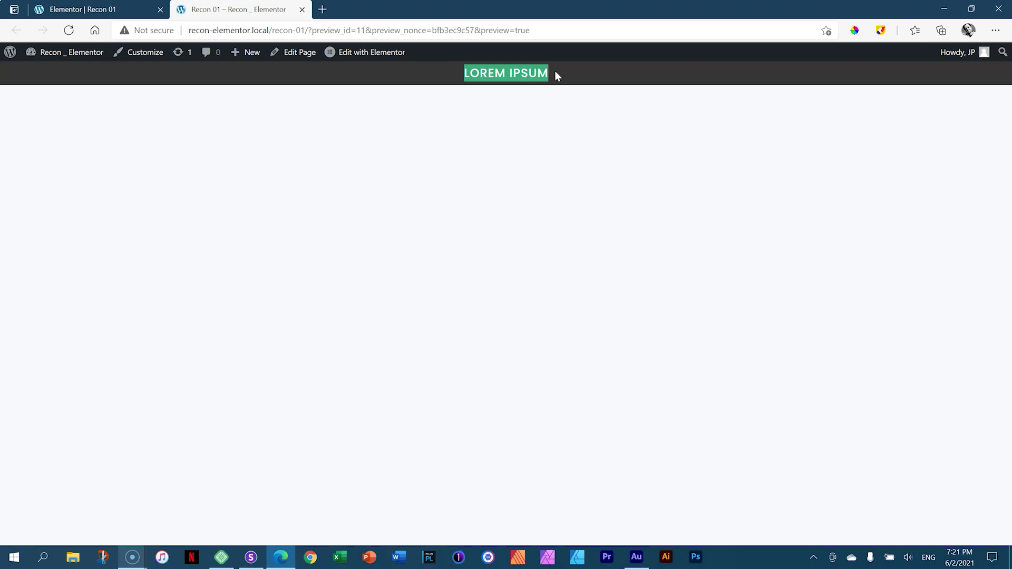
left_click(527, 109)
left_click(111, 10)
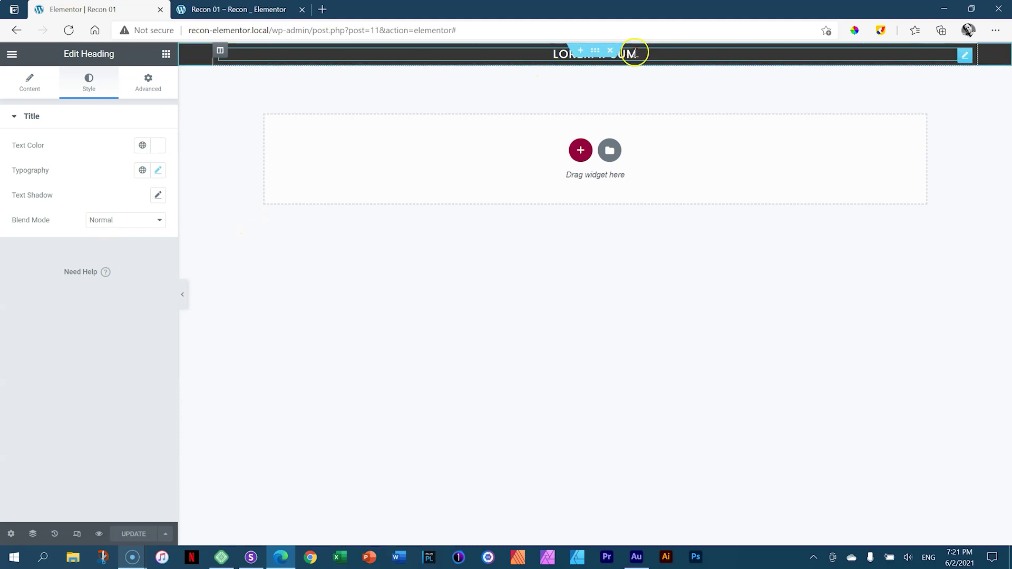
Switch to the demo page window, copy the main heading "Add some random text here to go with", and return to the Recon 01 editor
left_click(255, 557)
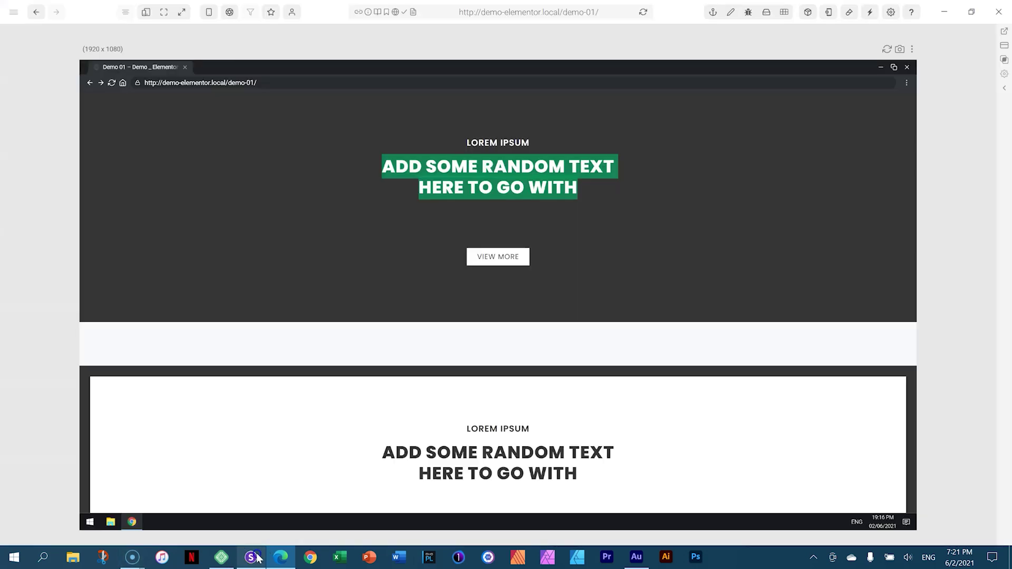
left_click(481, 139)
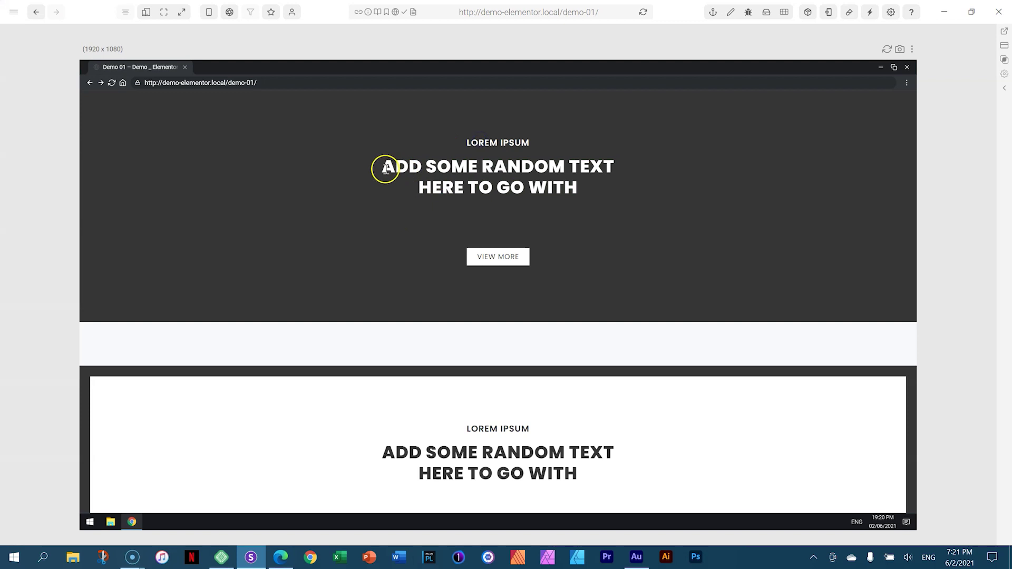
left_click_drag(385, 166, 575, 185)
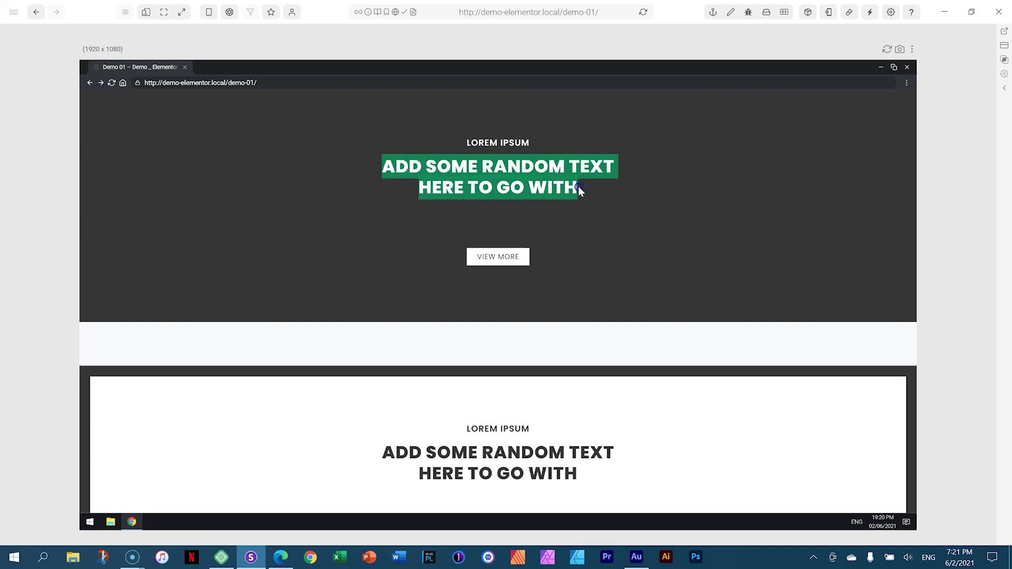
right_click(549, 186)
left_click(555, 192)
left_click(281, 557)
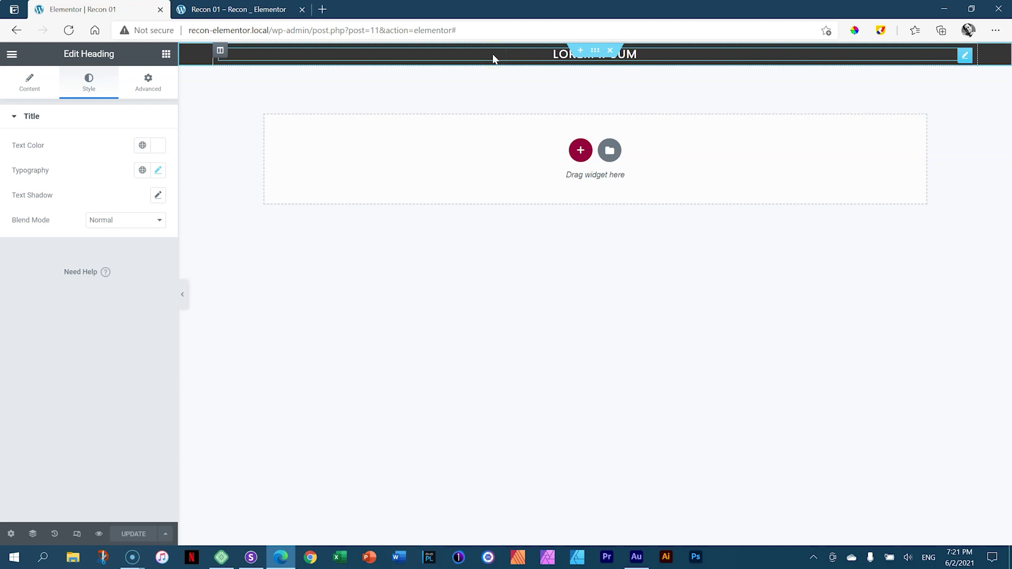
Try adding a Heading widget below the Lorem Ipsum heading, and undo the addition
left_click(165, 55)
left_click_drag(132, 161, 644, 60)
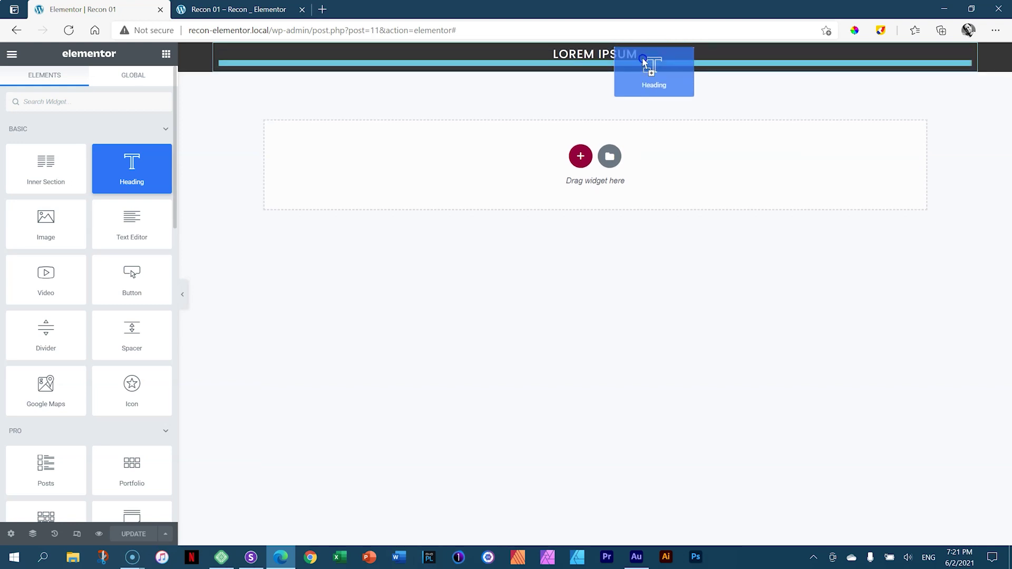
left_click_drag(644, 62, 644, 63)
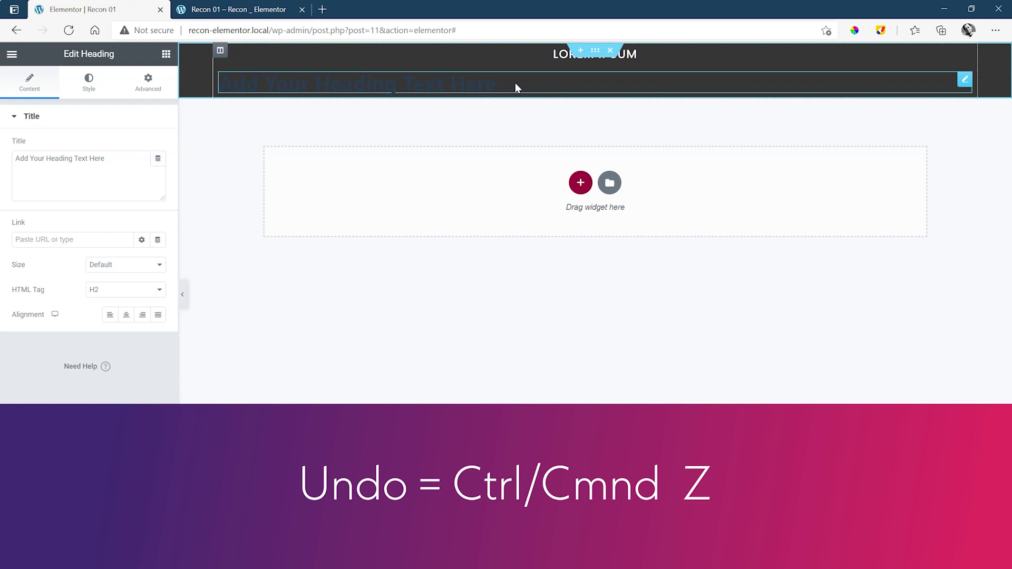
key("ctrl+z")
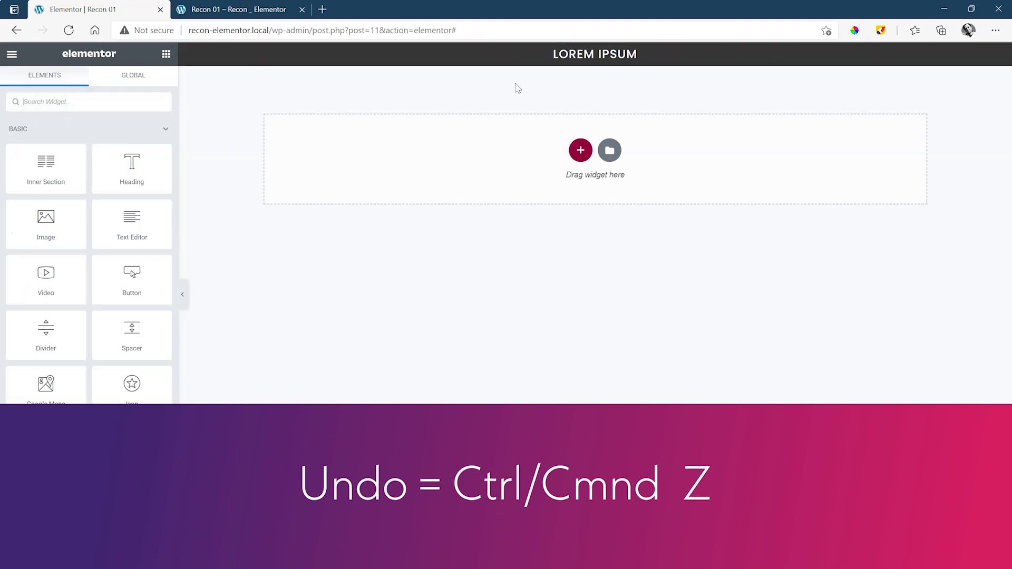
Add a Heading widget below the Lorem Ipsum heading and delete it again
left_click_drag(129, 170, 614, 61)
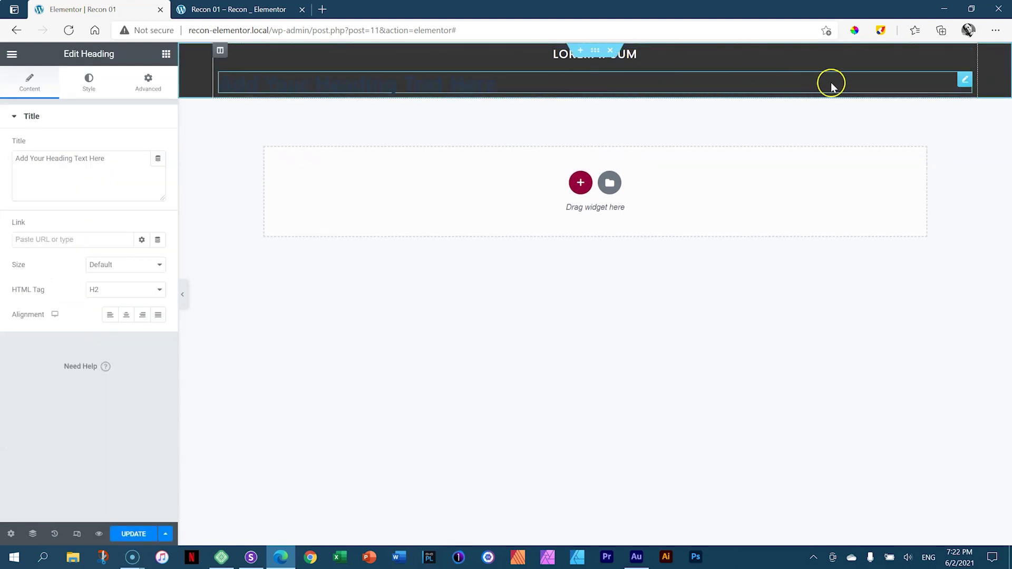
left_click(964, 83)
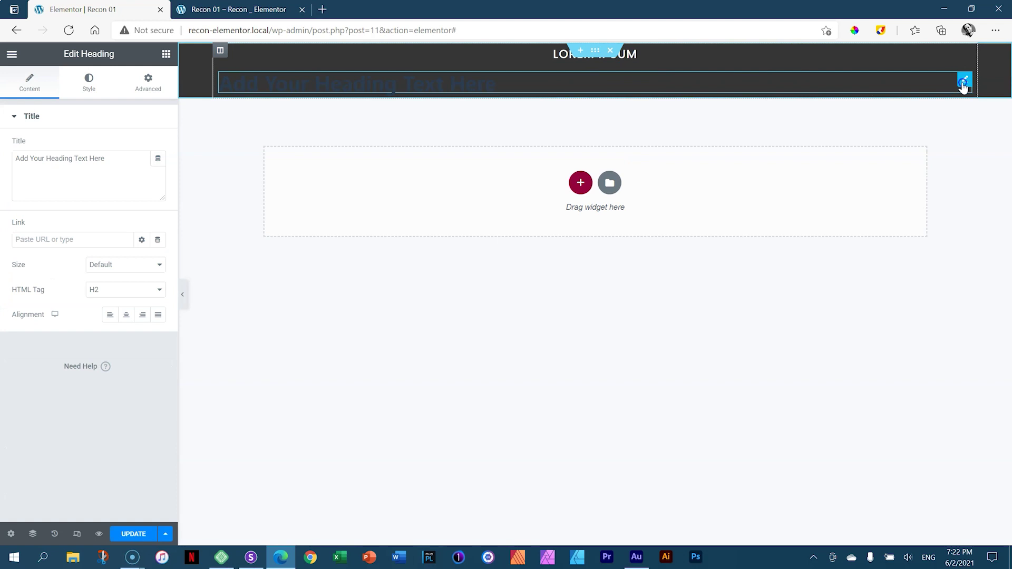
right_click(963, 85)
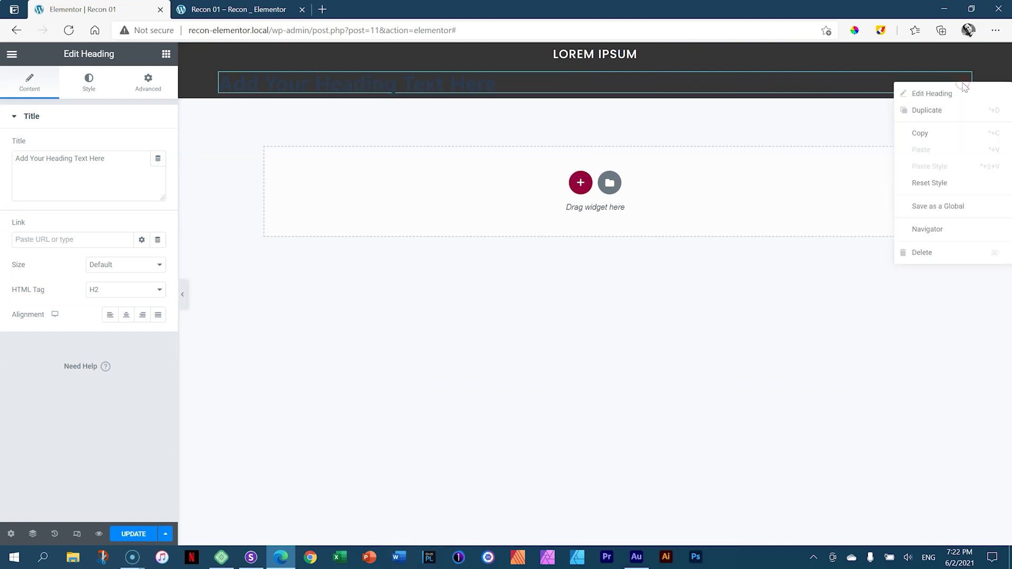
left_click(920, 255)
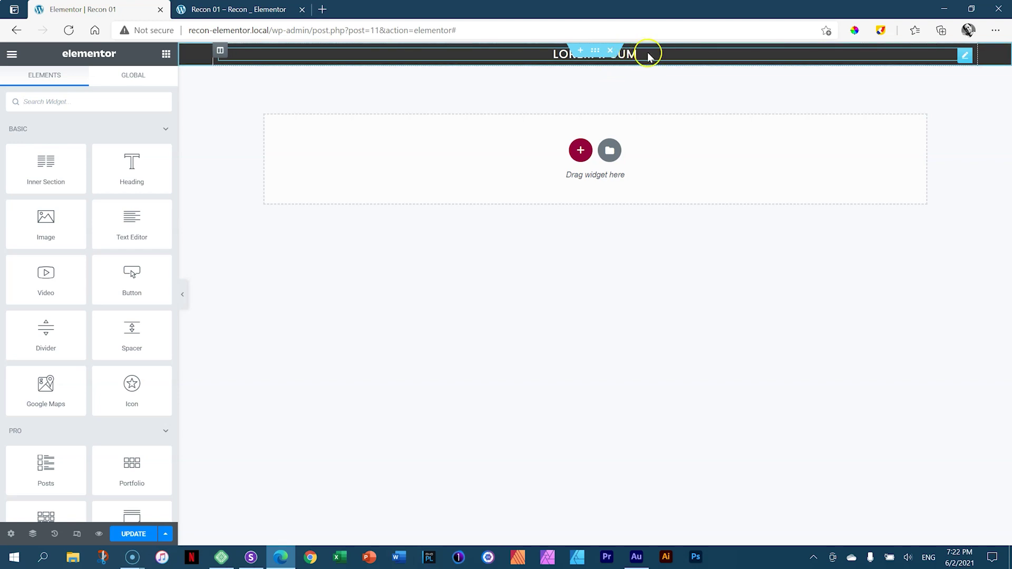
Duplicate the Lorem Ipsum heading and select the text of the copy
right_click(649, 56)
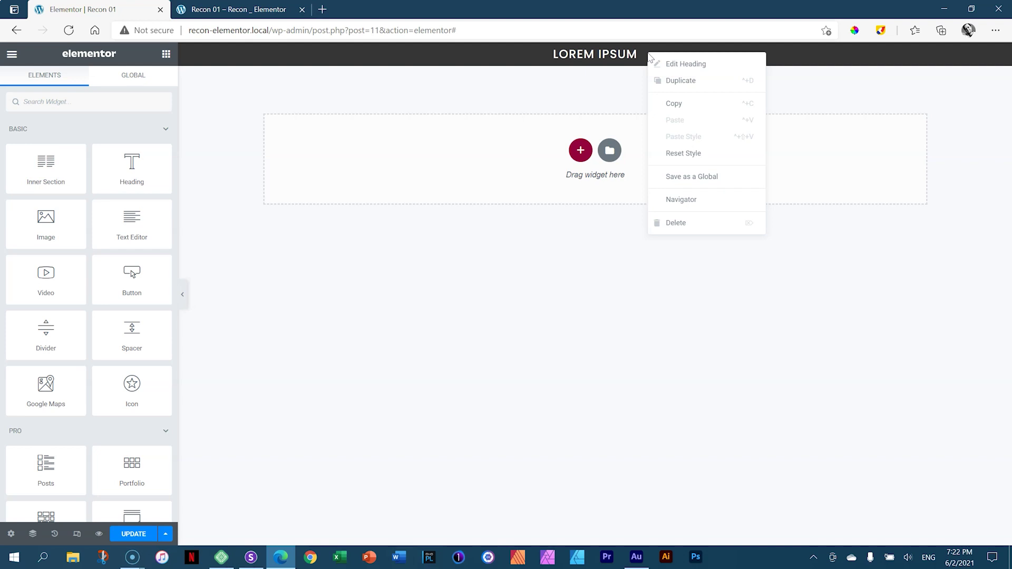
left_click(591, 106)
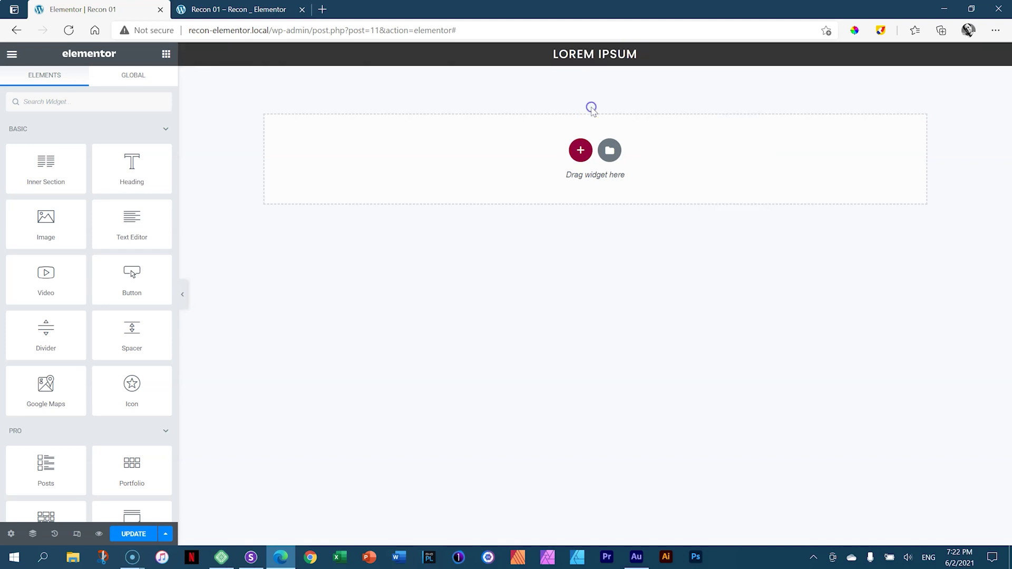
right_click(661, 55)
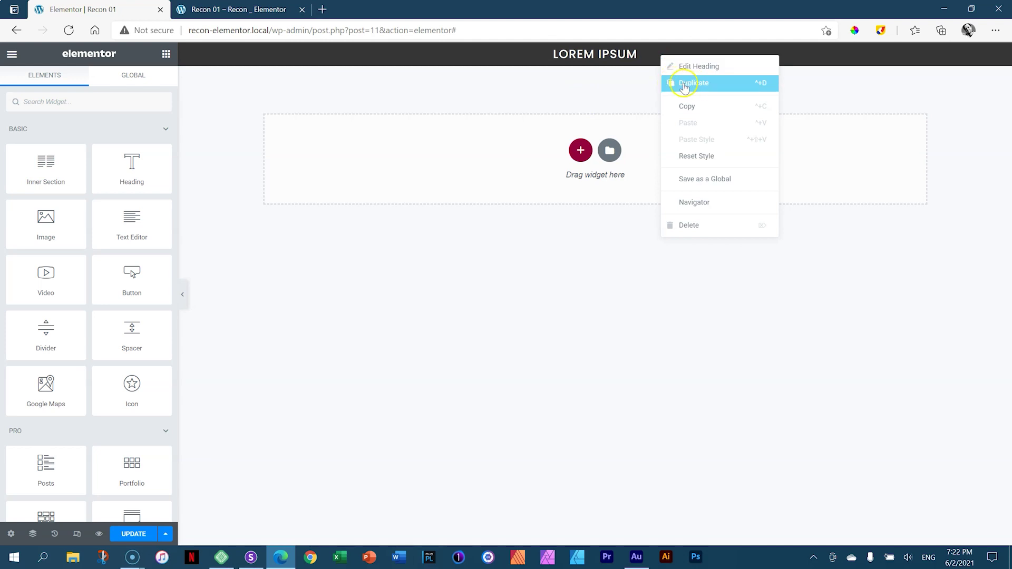
left_click(685, 85)
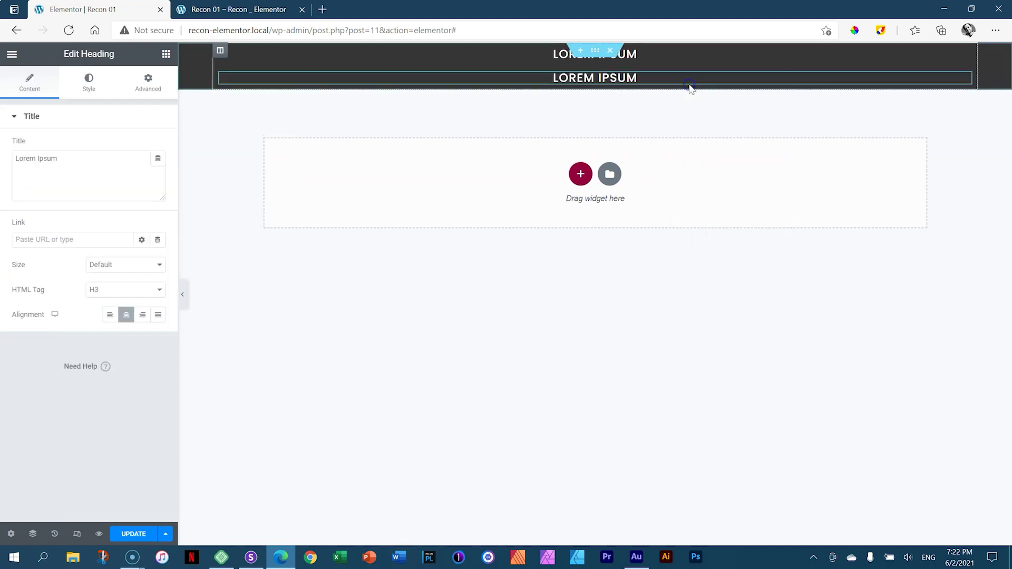
left_click(556, 77)
double_click(563, 78)
left_click(563, 78)
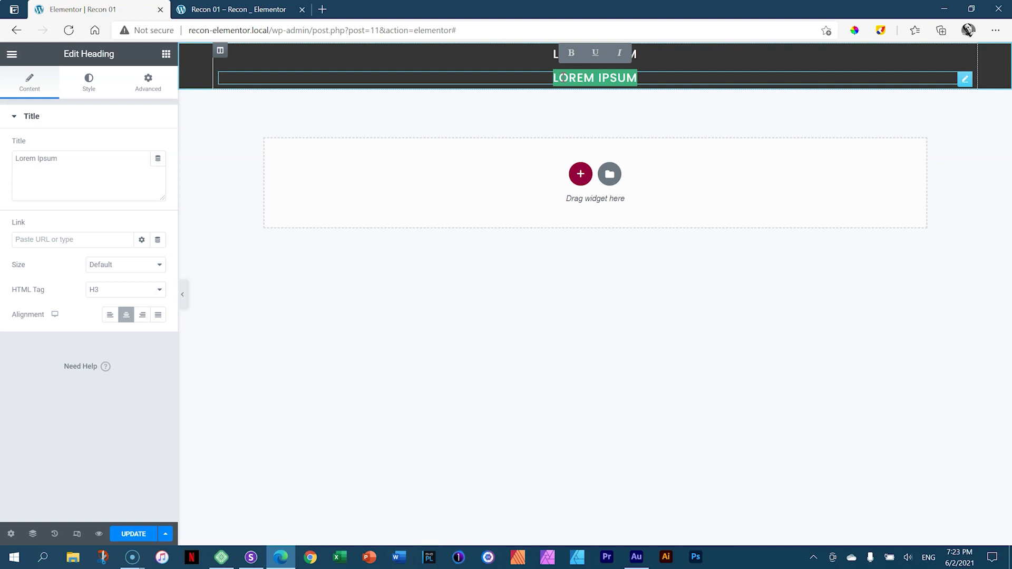
triple_click(606, 83)
Open loremipsum.io in a new browser tab, copy the phrase "ut labore et dolore magna aliqua" and return to the Elementor editor
left_click(322, 9)
type("lo")
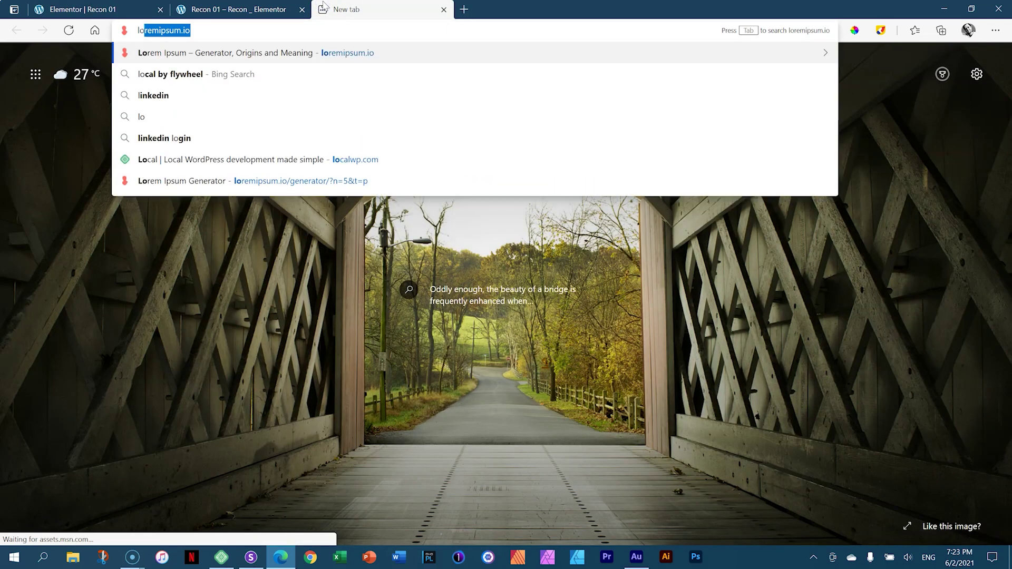
type("re")
key("Return")
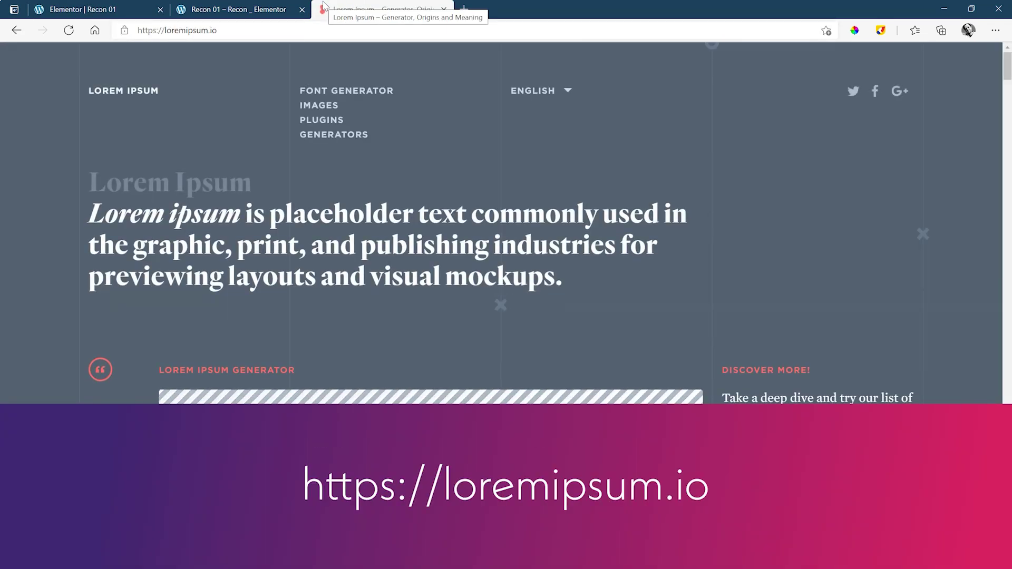
scroll(395, 222, "down", 2)
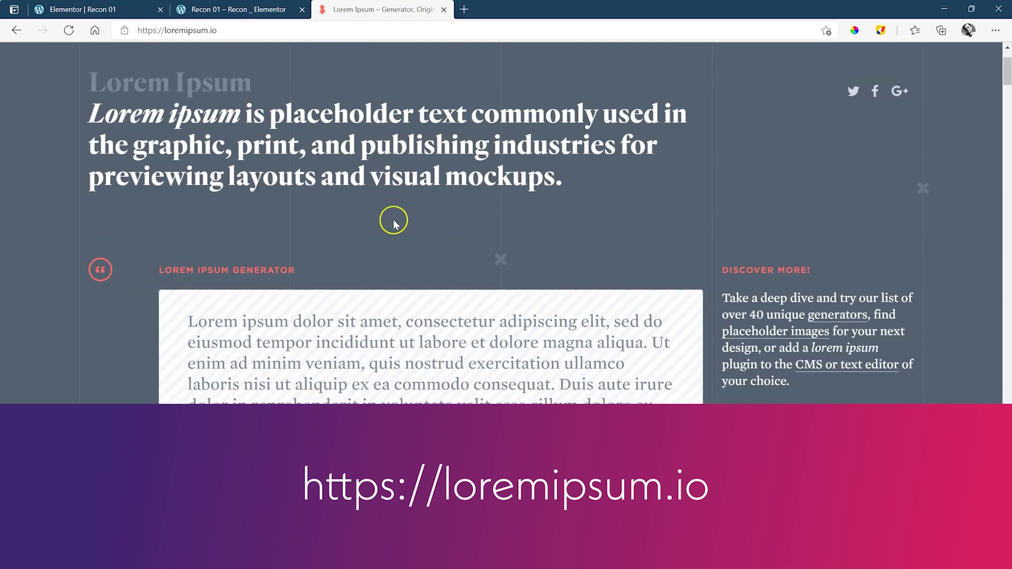
scroll(393, 221, "down", 2)
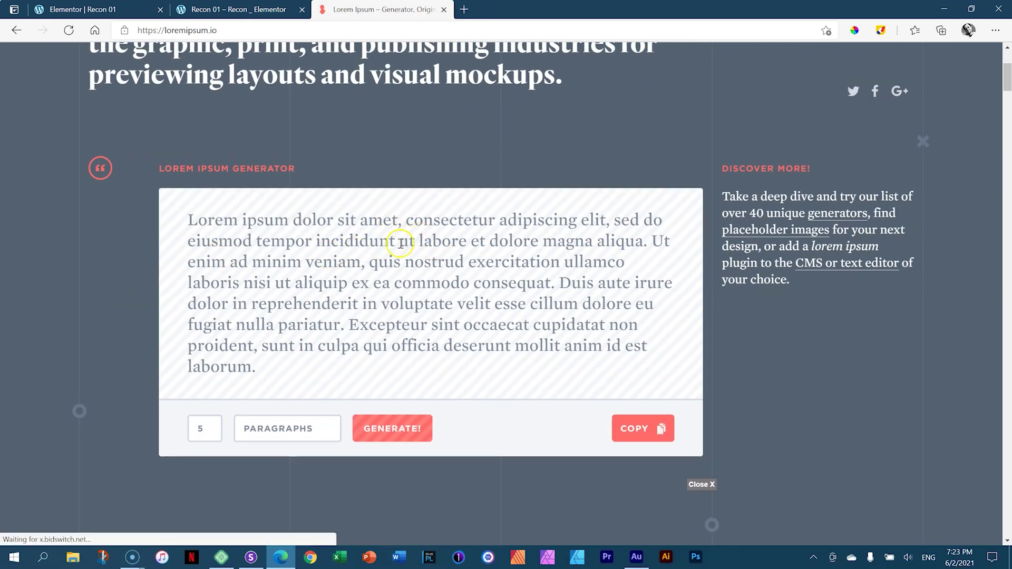
left_click_drag(401, 244, 644, 246)
right_click(596, 238)
left_click(617, 250)
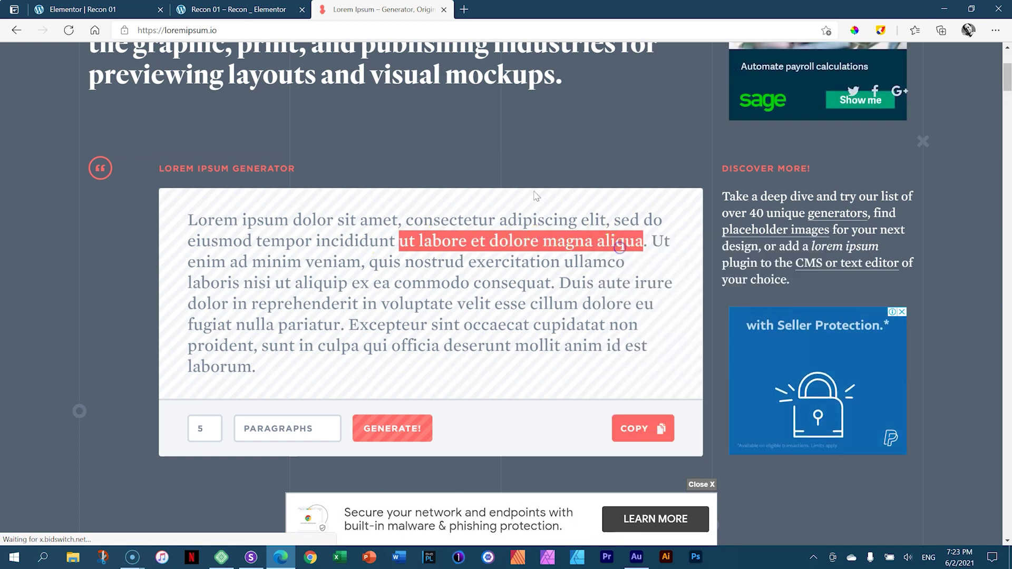
key("ctrl+1")
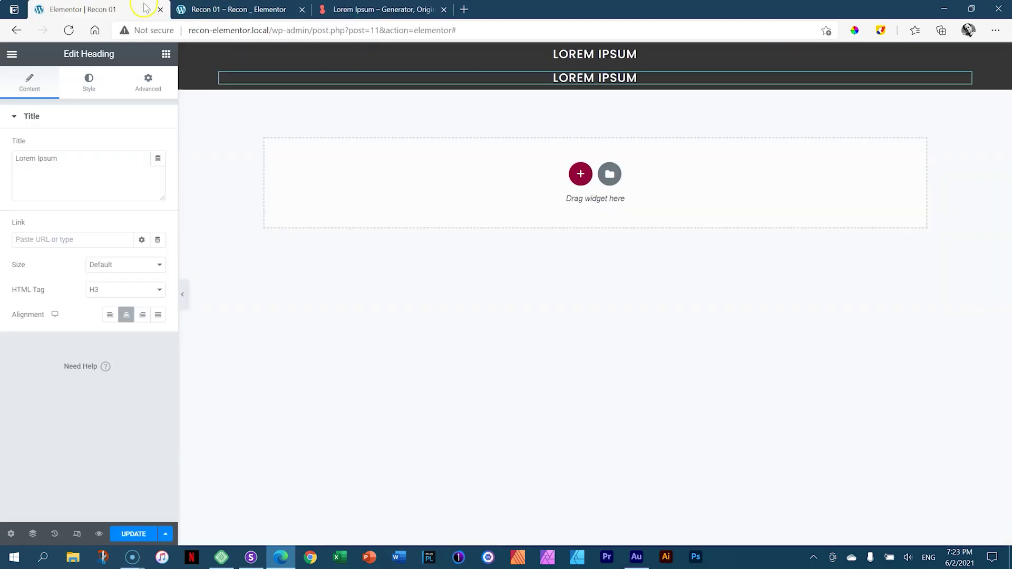
Replace the duplicated heading's title with the copied phrase "ut labore et dolore magna aliqua"
triple_click(571, 80)
left_click(75, 163)
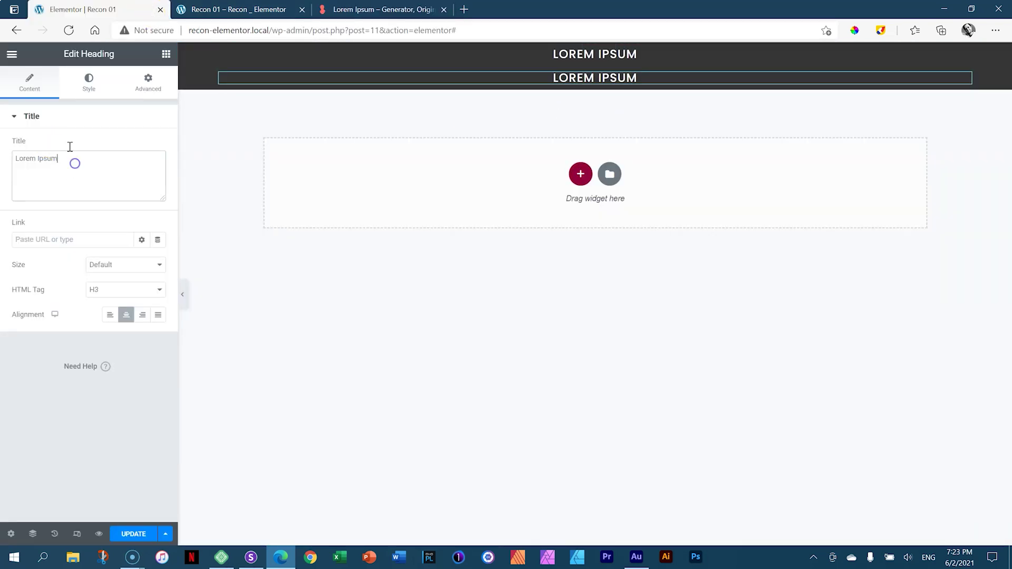
left_click_drag(59, 159, 14, 161)
key("ctrl+v")
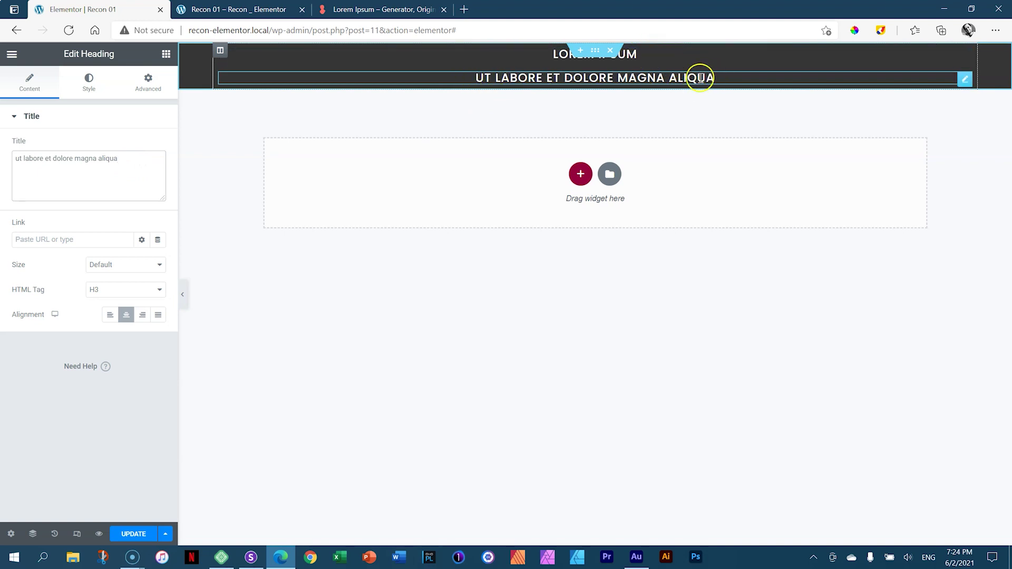
Set the second heading's HTML tag to H2
left_click(555, 77)
left_click(559, 76)
left_click(563, 76)
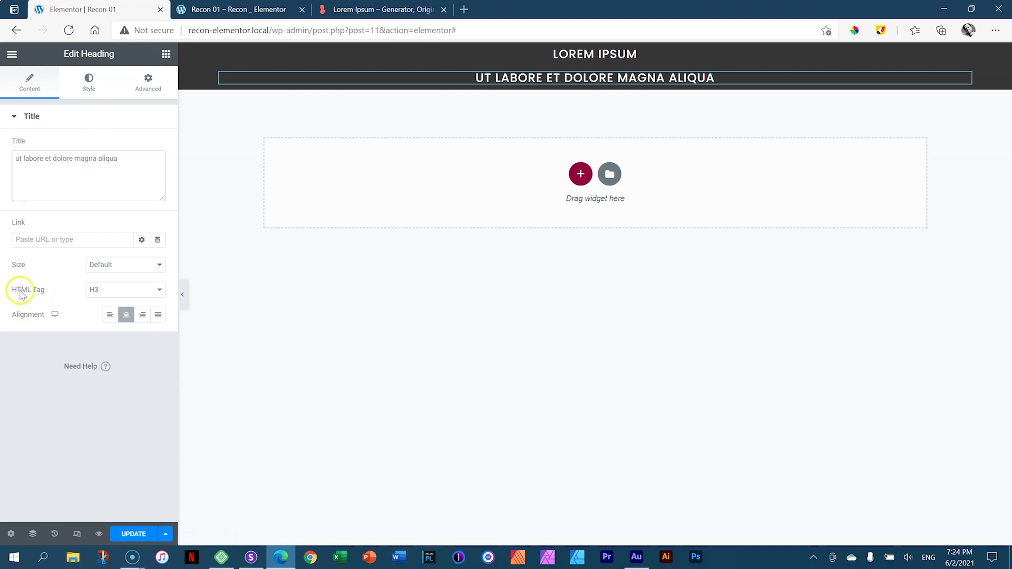
left_click(109, 289)
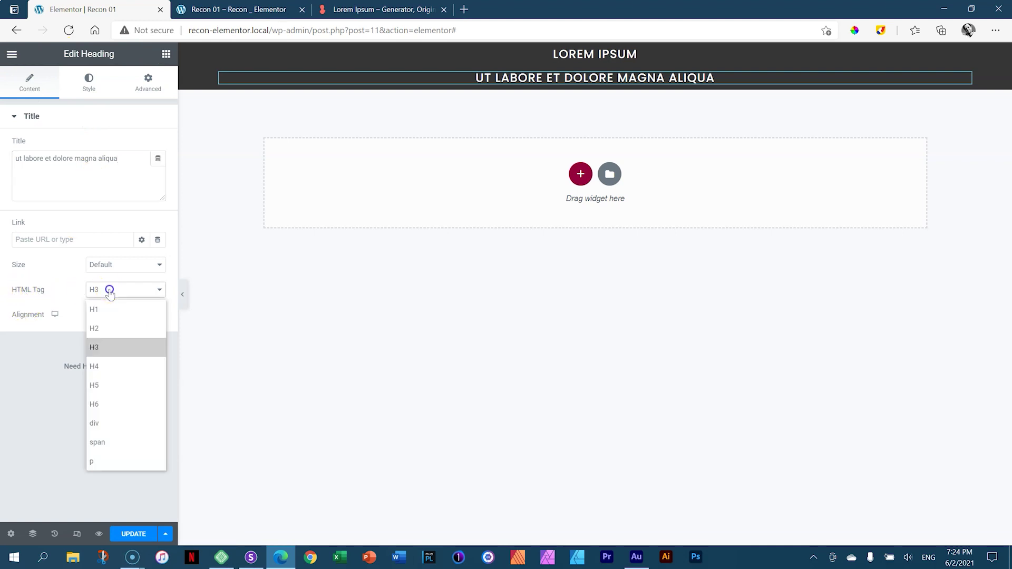
left_click(108, 327)
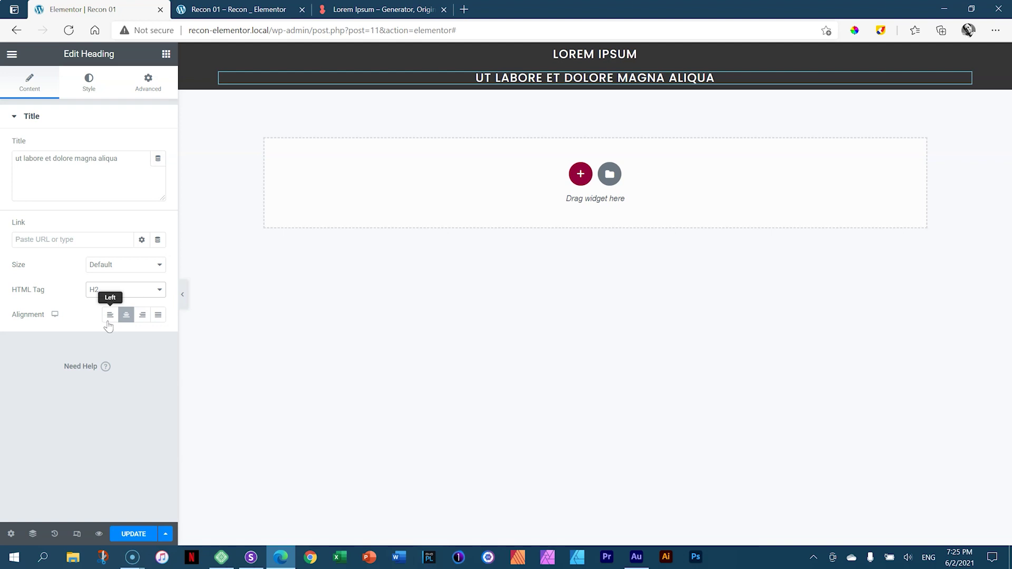
Set the second heading's typography to size 40 px and weight 800, and close the typography settings
left_click(103, 93)
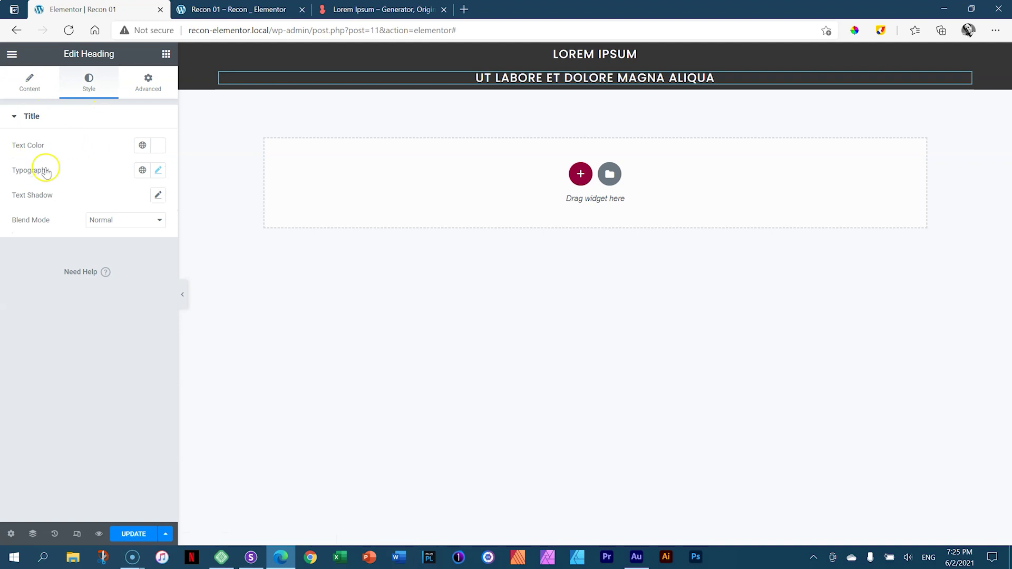
left_click(159, 170)
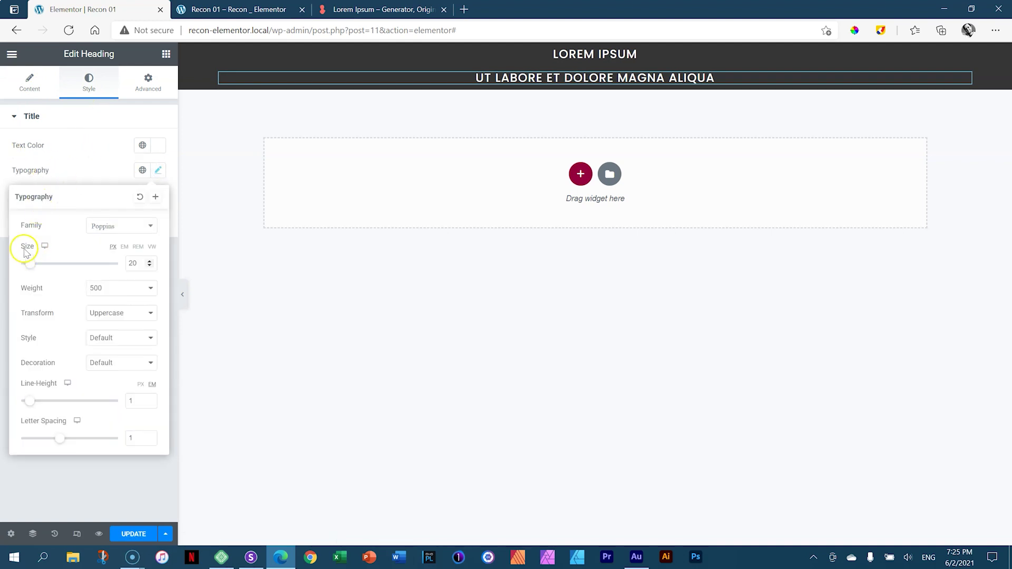
left_click_drag(140, 263, 123, 265)
type("40")
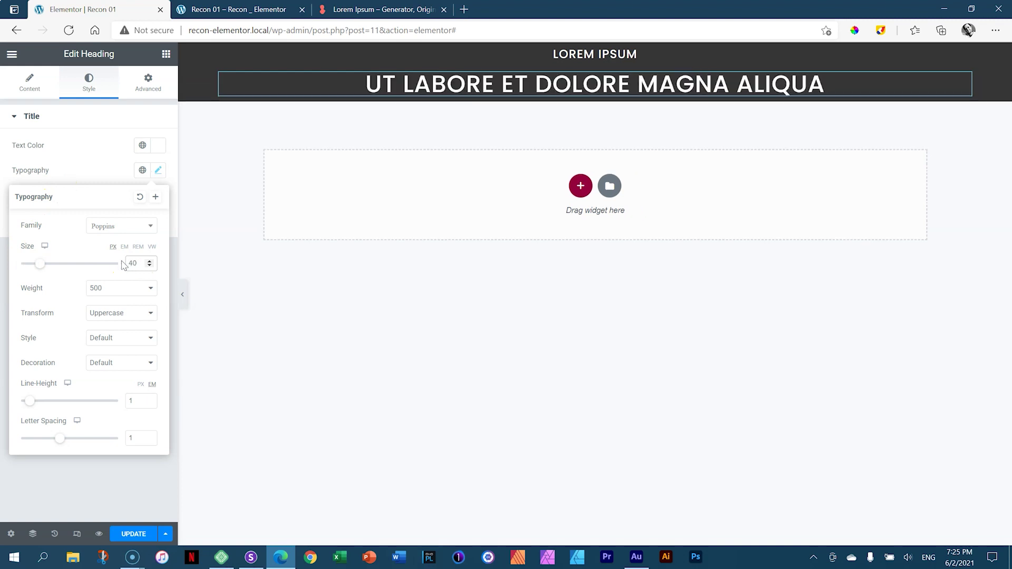
left_click(115, 289)
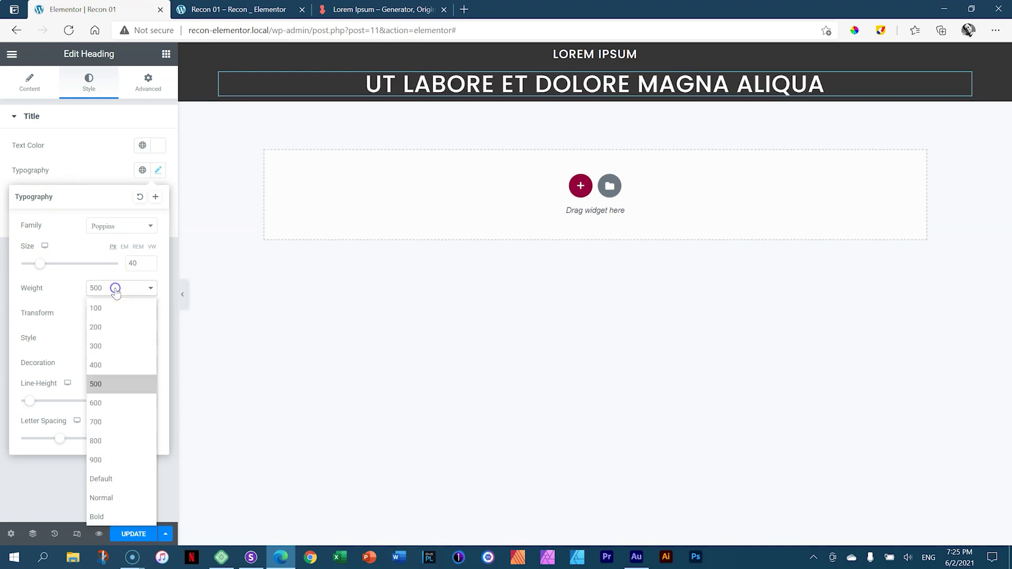
left_click(108, 440)
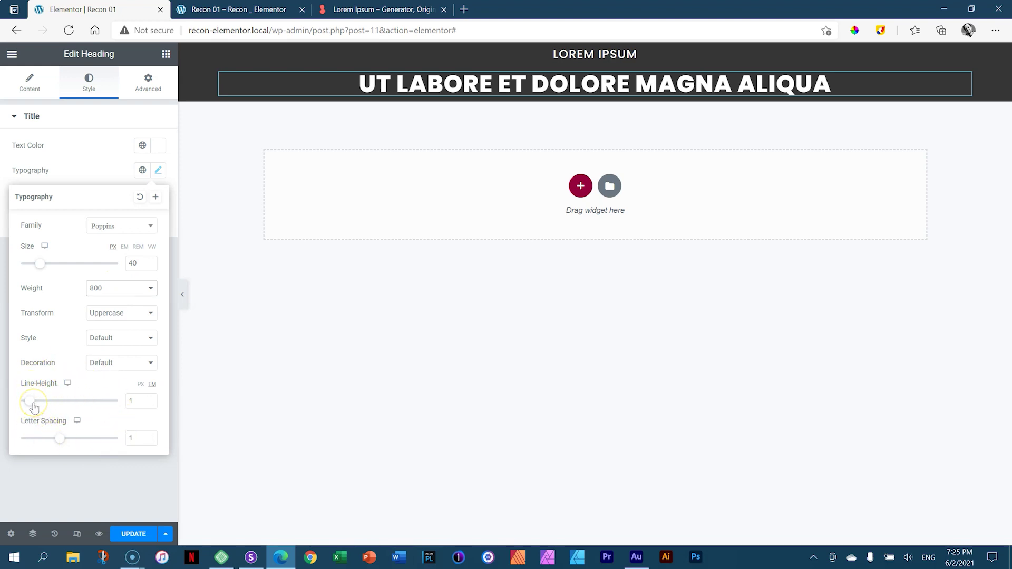
left_click(158, 171)
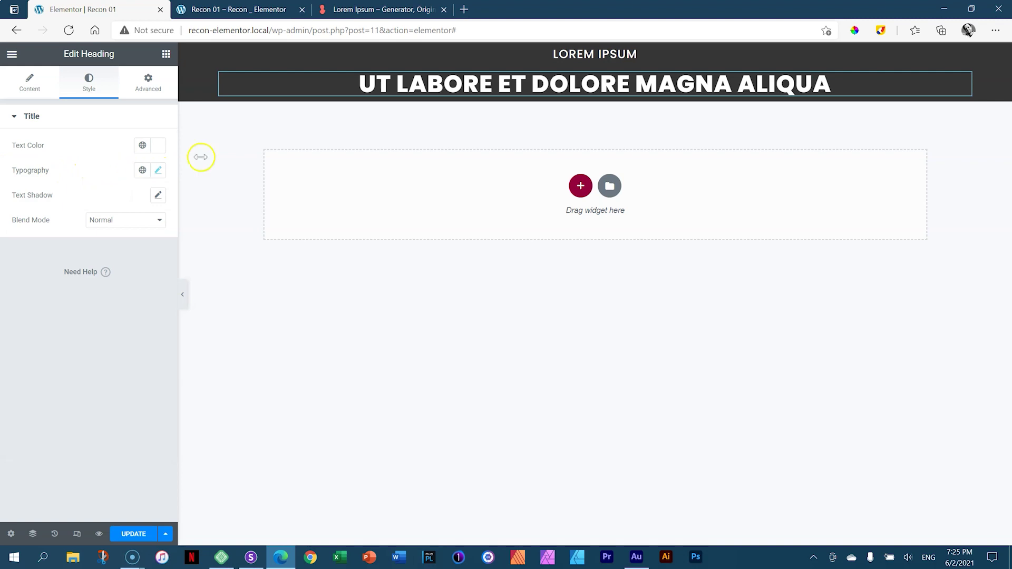
Try a line break before "MAGNA" in the second heading and remove it again
left_click(623, 84)
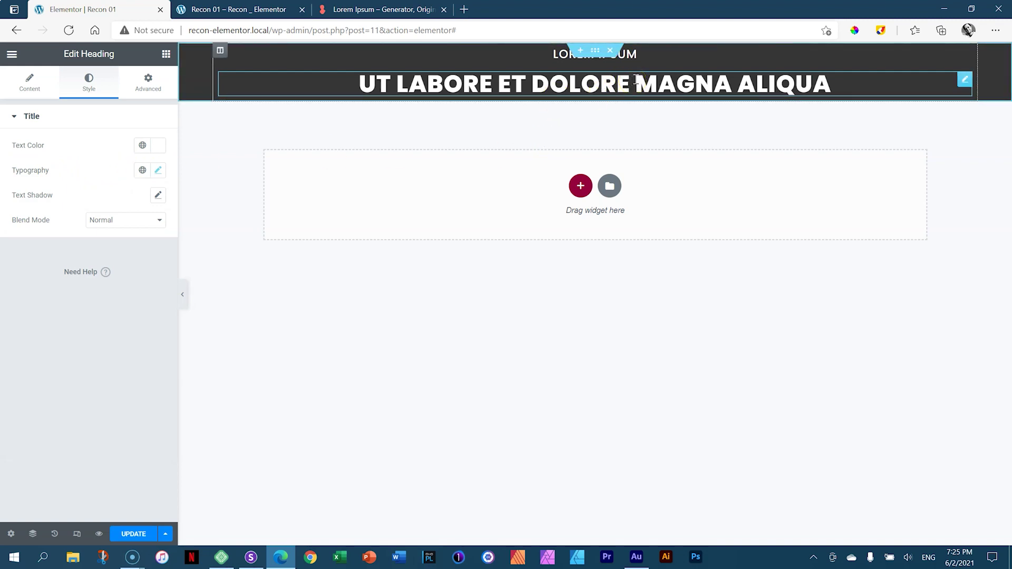
left_click(542, 213)
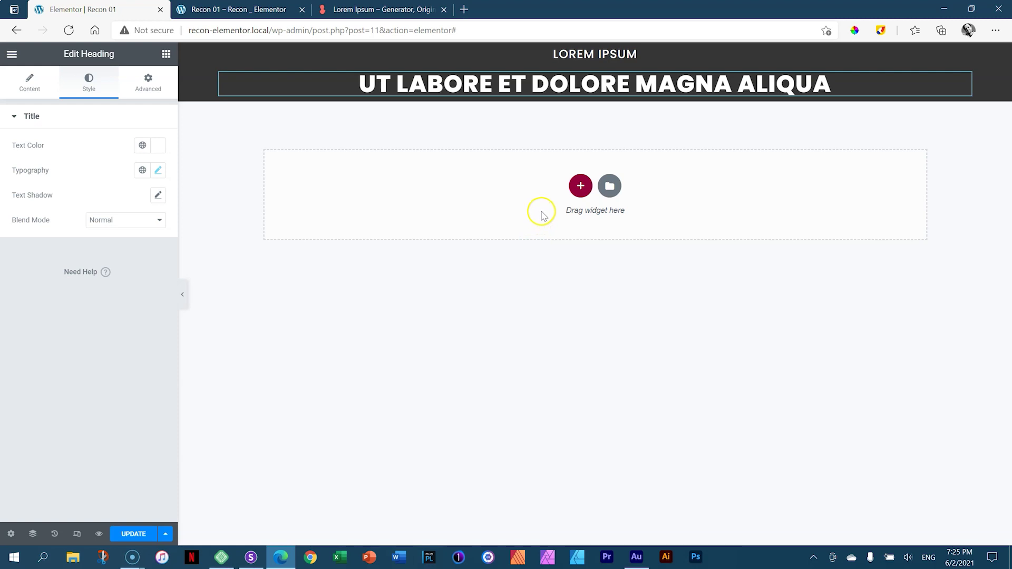
left_click(638, 86)
left_click(835, 84)
left_click(630, 86)
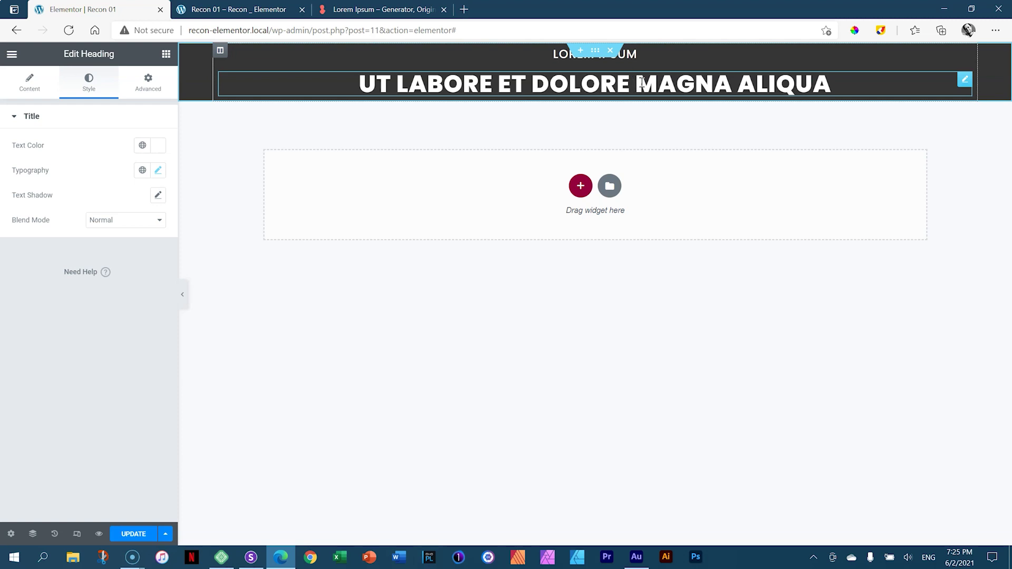
key("Return")
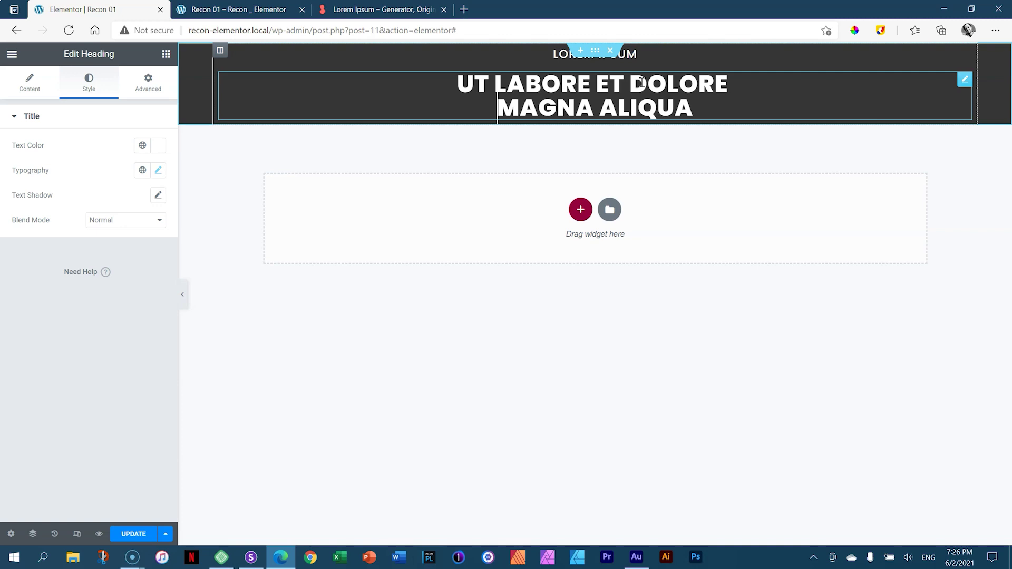
key("BackSpace")
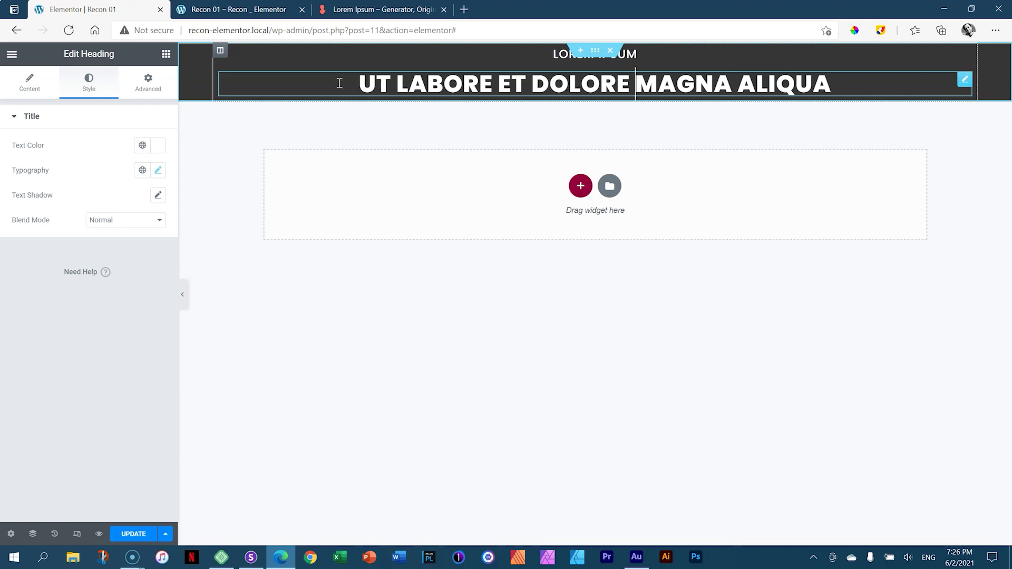
Increase the second heading's linked padding to 38 px and further to 299 px on all sides
left_click(148, 92)
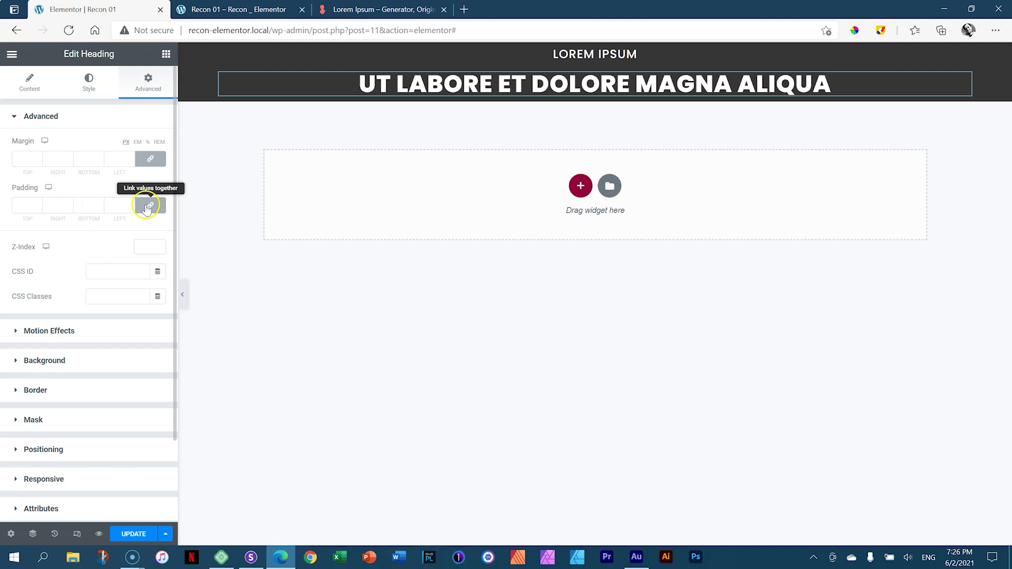
left_click(27, 219)
left_click(124, 219)
left_click_drag(38, 203, 38, 203)
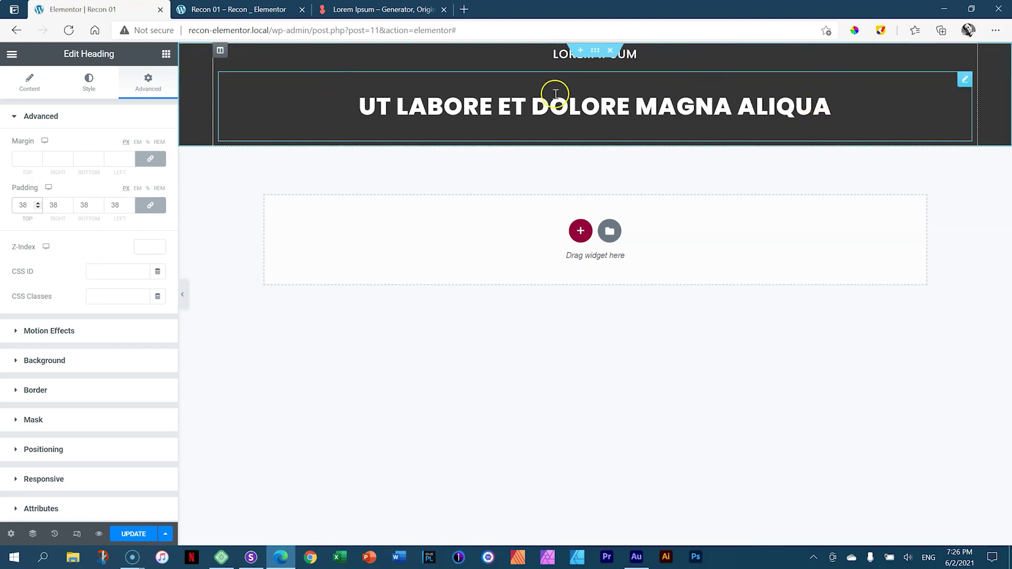
left_click(37, 202)
left_click_drag(37, 202, 37, 202)
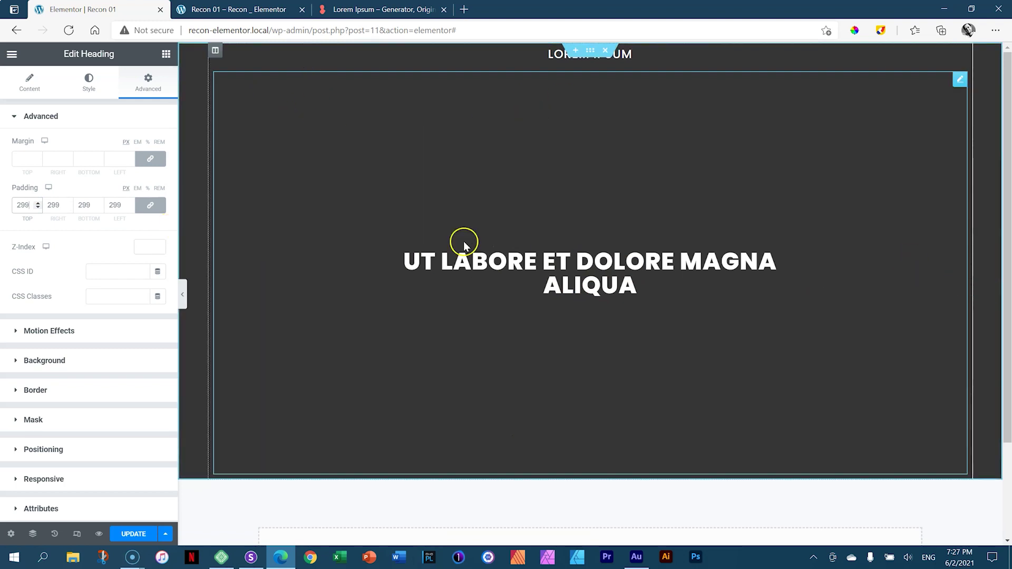
Clear the second heading's linked padding and unlink the four padding values from each other
double_click(24, 205)
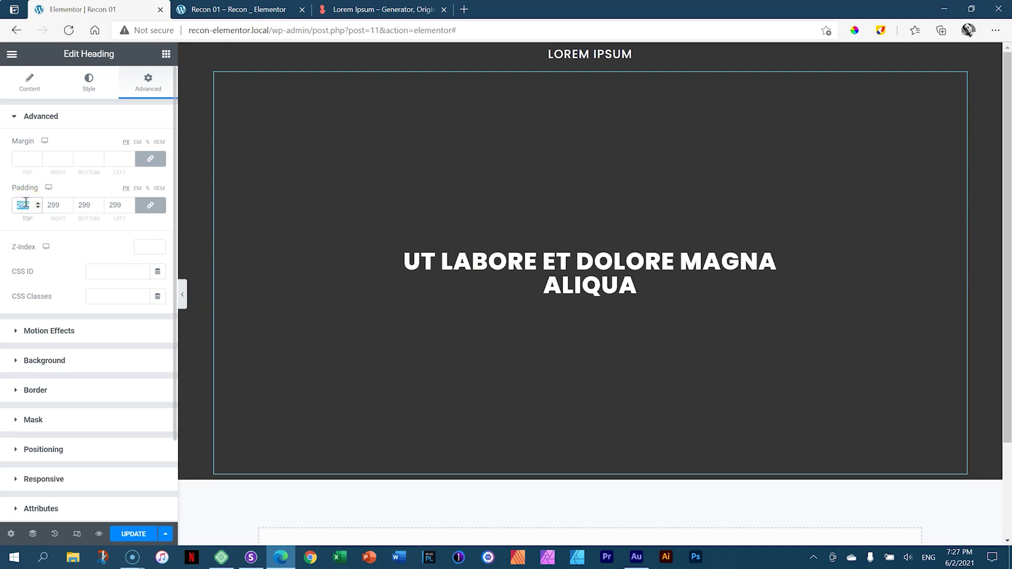
key("BackSpace")
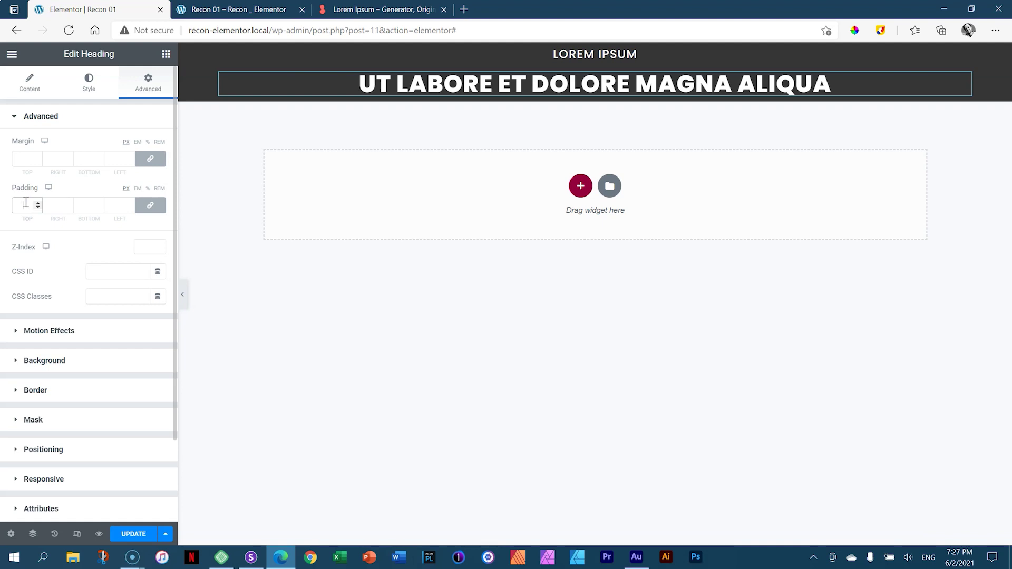
left_click(21, 208)
left_click(150, 207)
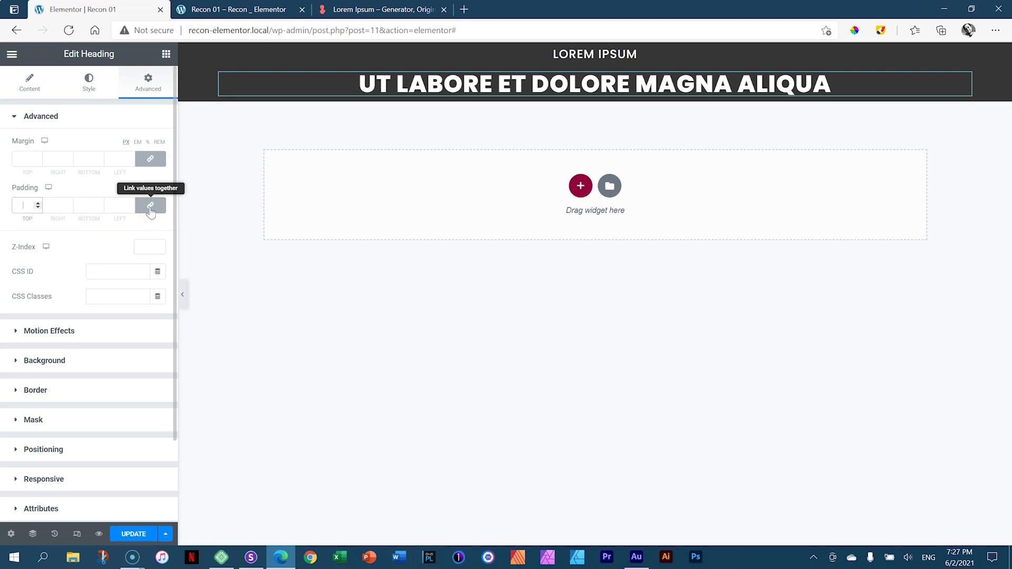
left_click(152, 208)
left_click(152, 207)
left_click(151, 208)
left_click(142, 203)
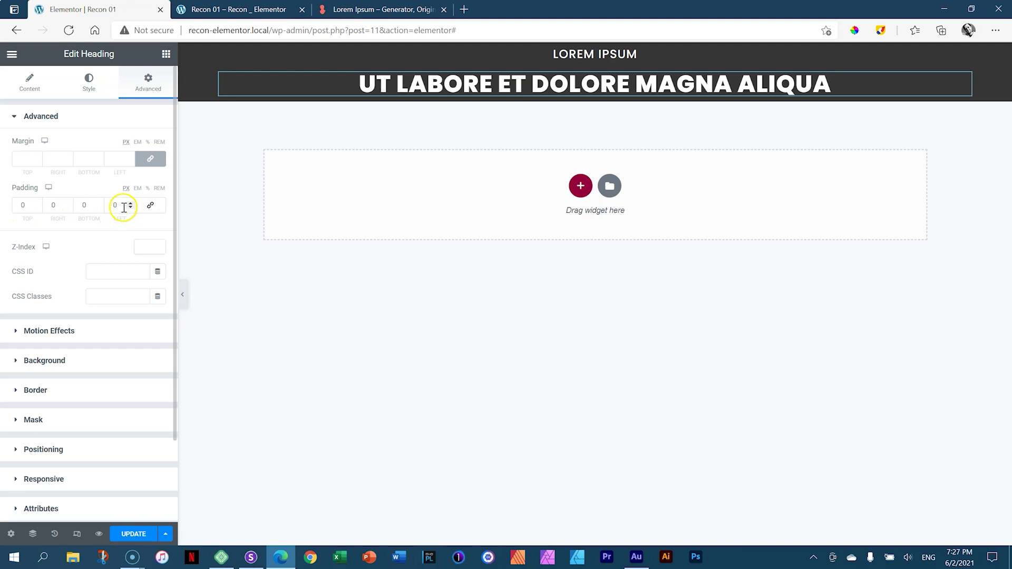
Set the second heading's right and left padding to 300 px each
double_click(45, 207)
type("300")
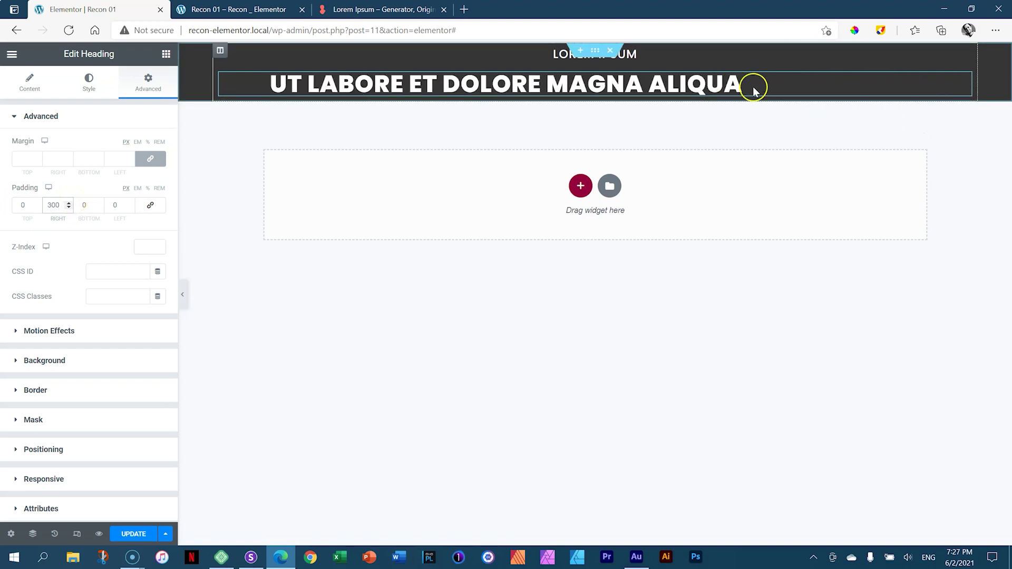
left_click(120, 202)
type("3000")
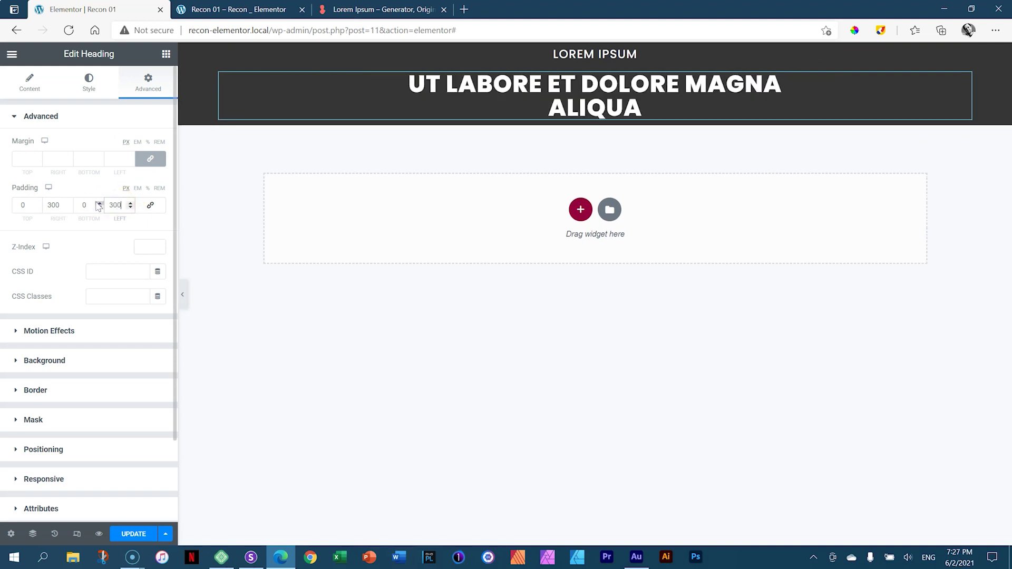
key("BackSpace")
Increase the second heading's right and left padding to 350 px each
double_click(55, 205)
type("350")
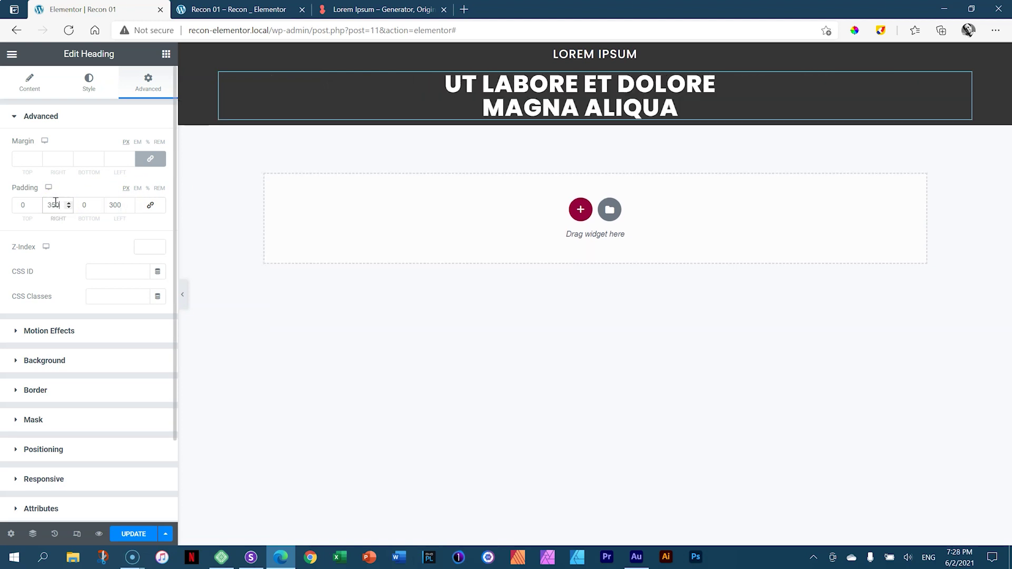
double_click(114, 205)
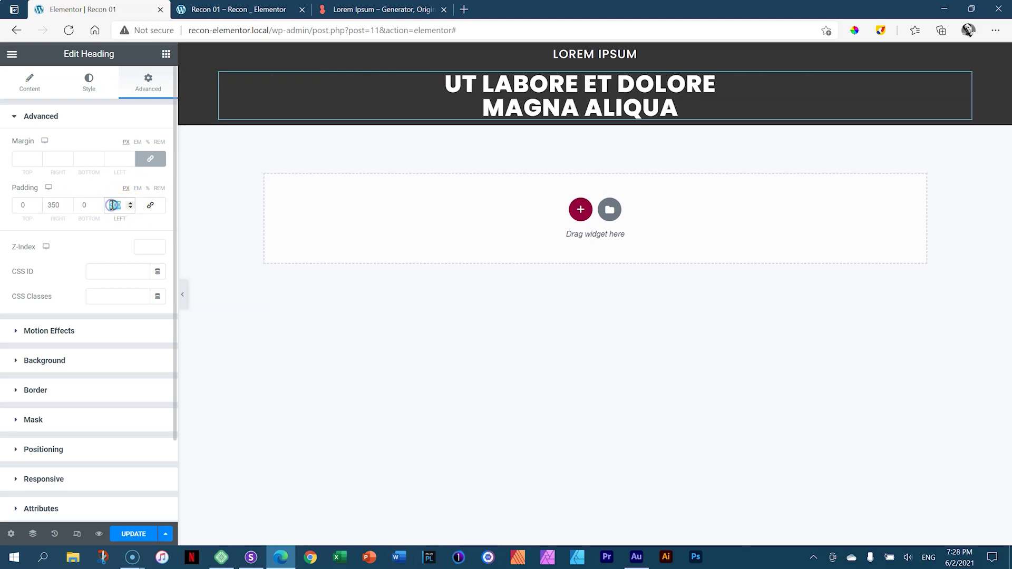
type("350")
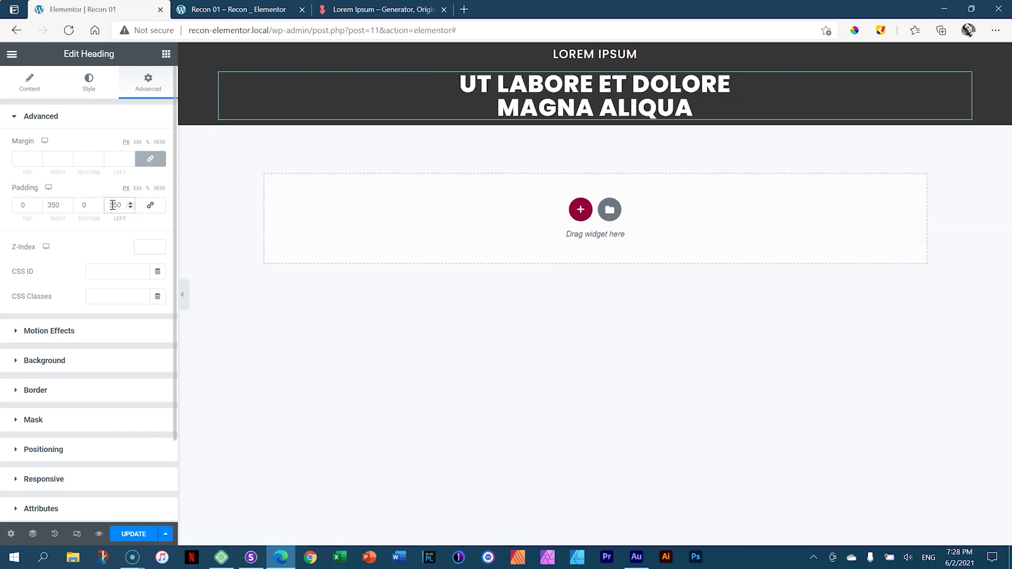
left_click(436, 90)
Reset the second heading's right and left padding to 0
double_click(55, 206)
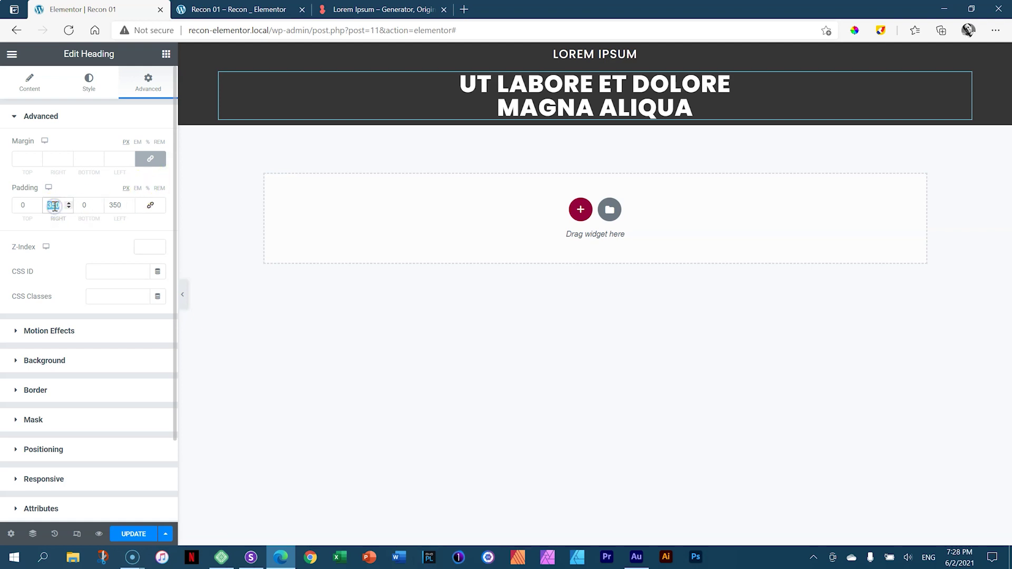
type("0")
double_click(115, 206)
type("0")
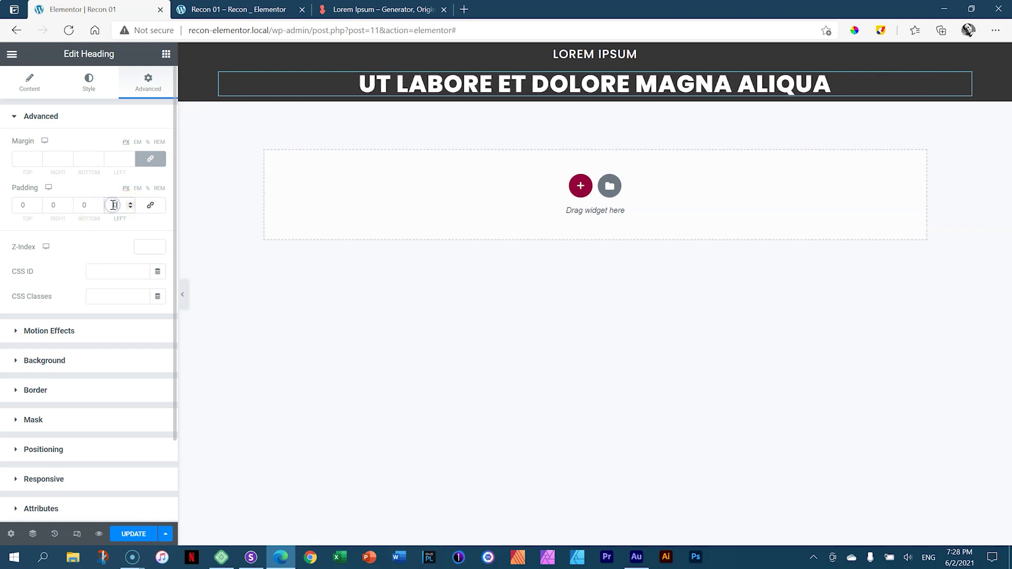
Switch the second heading's padding unit to percent and set the right and left padding to 25% each
left_click(147, 189)
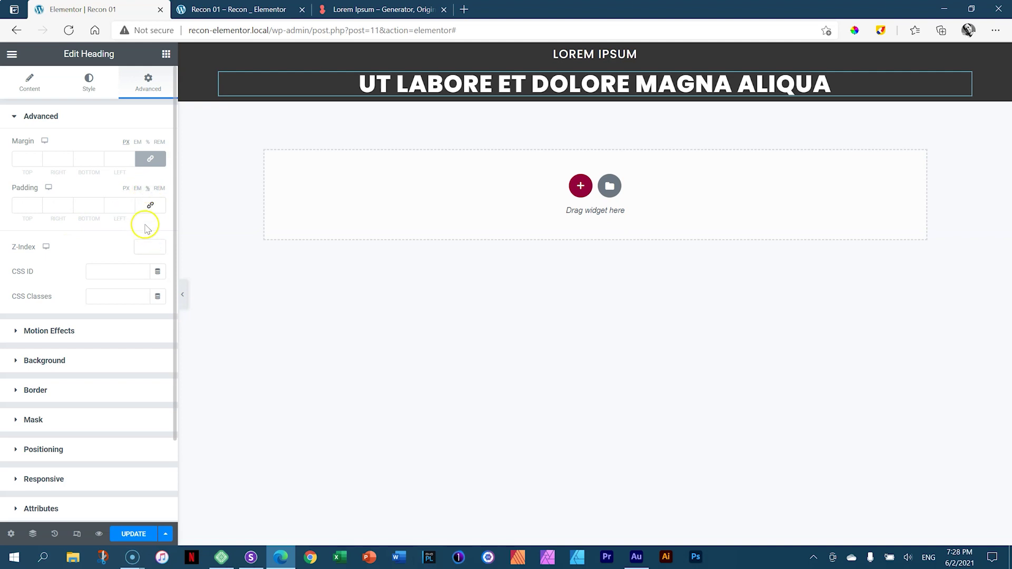
left_click(51, 206)
type("25")
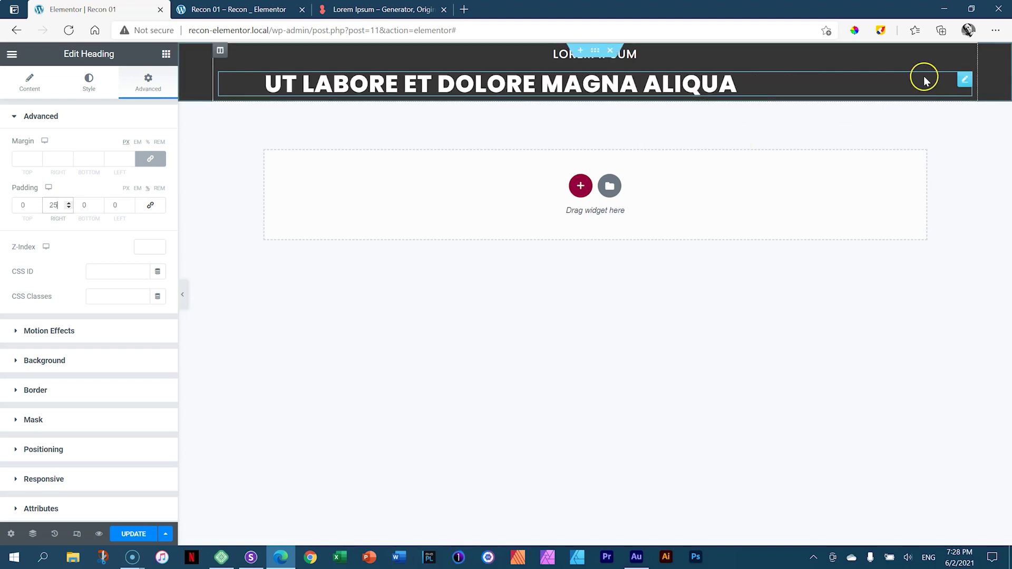
double_click(114, 205)
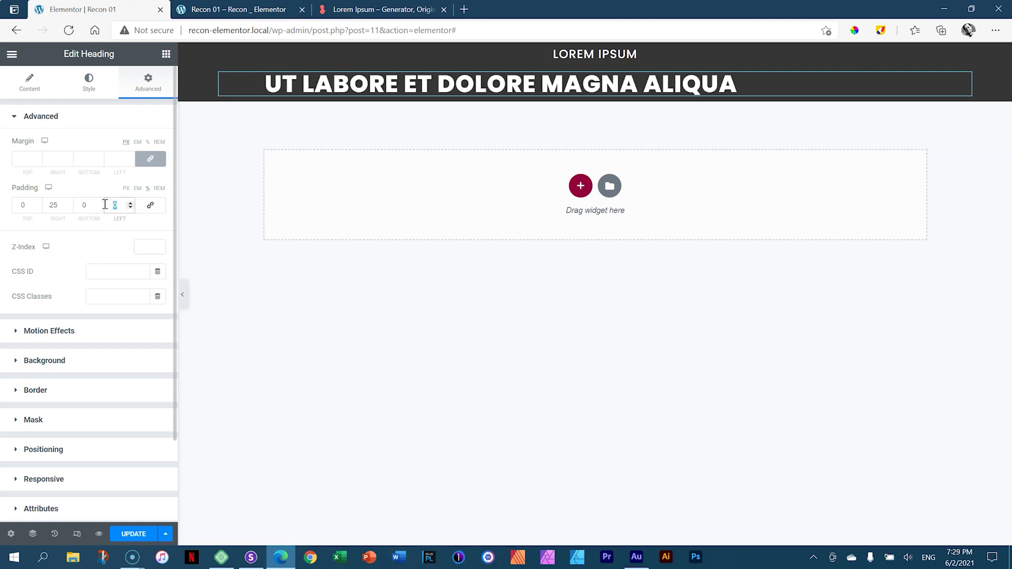
type("25")
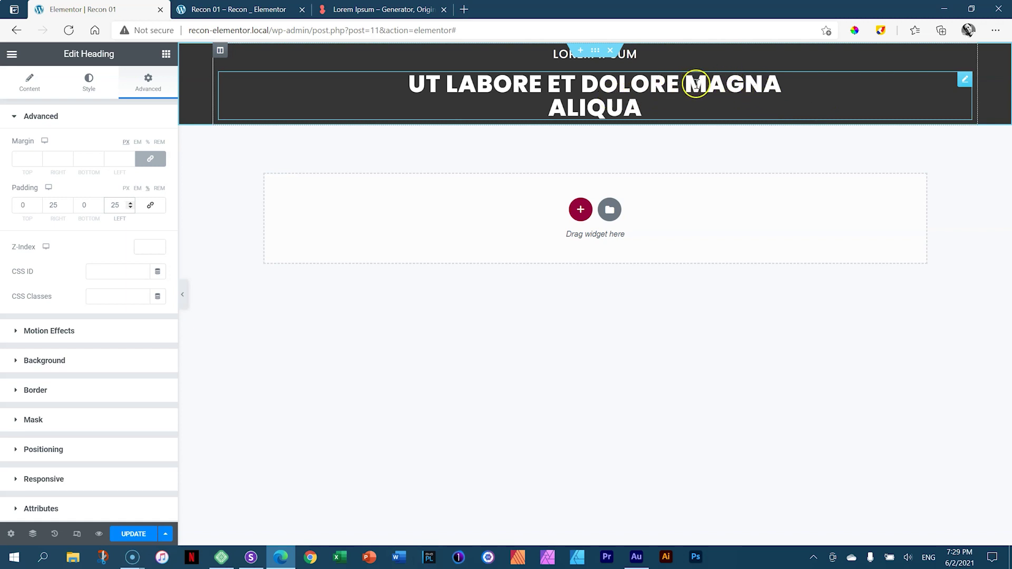
Set the second heading's right and left padding to 30% each
left_click(51, 206)
type("100")
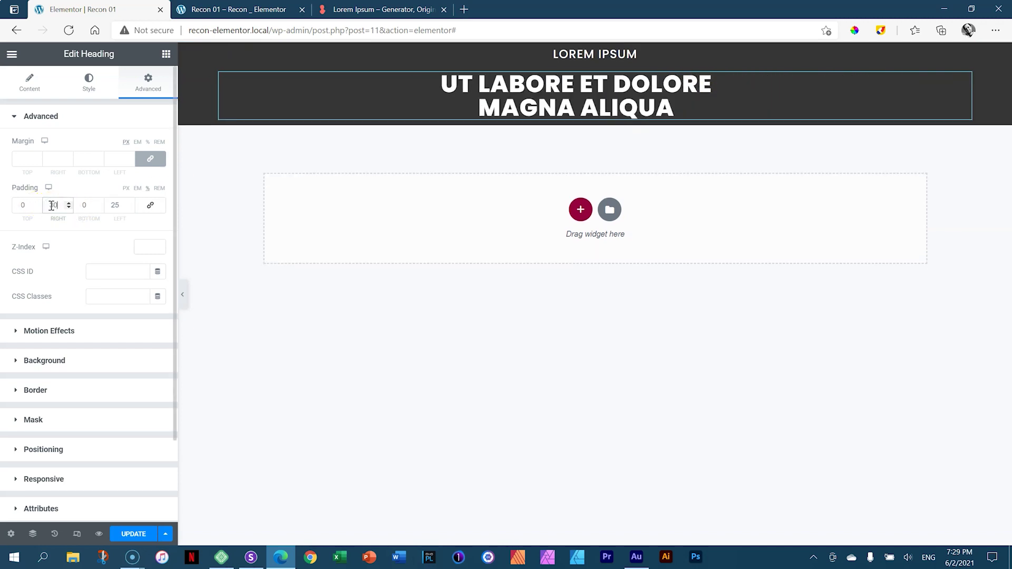
left_click(113, 207)
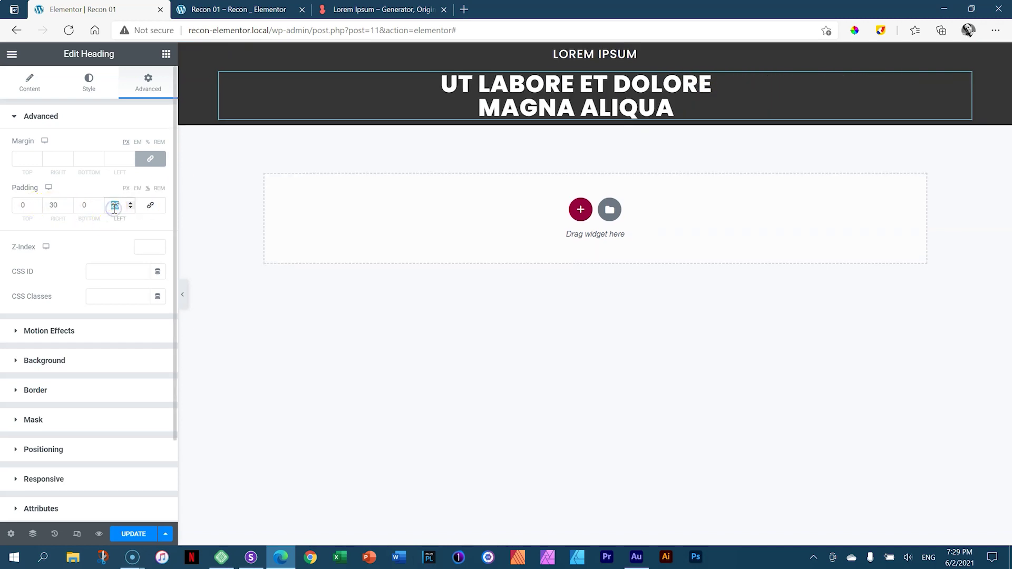
type("30")
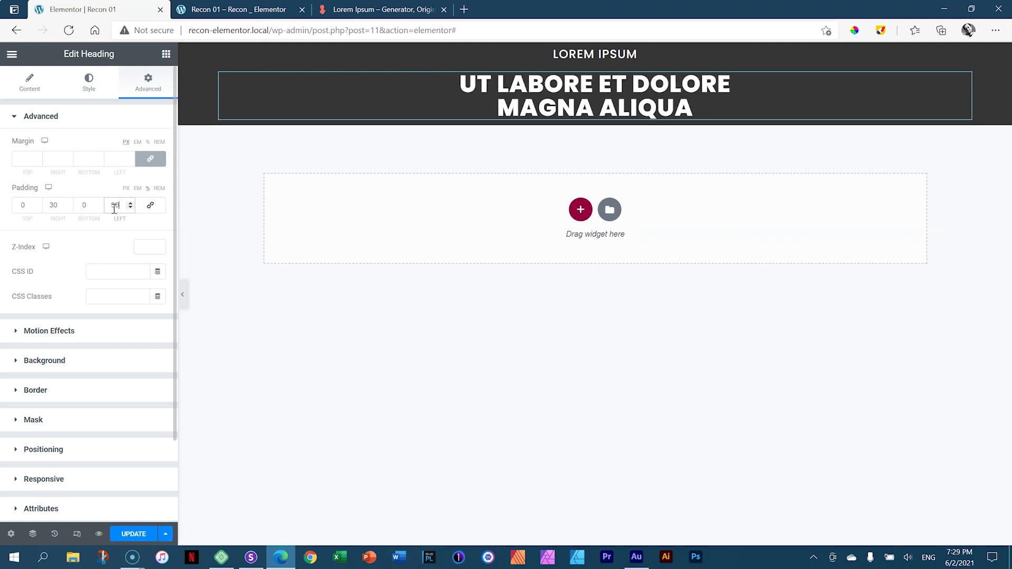
left_click(160, 221)
Update the page, check the second heading's layout in the page preview, and return to the editor
left_click(132, 534)
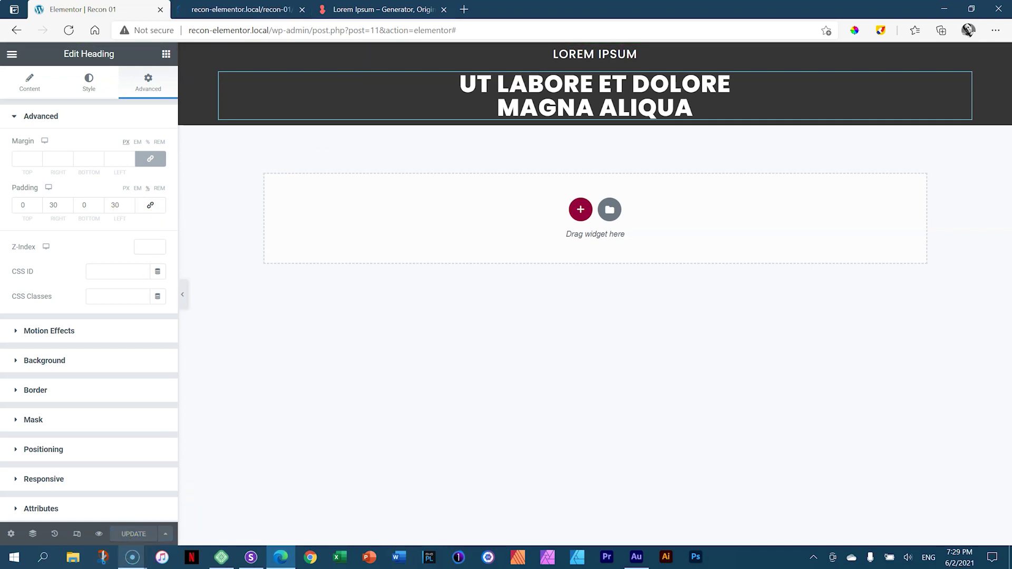
left_click(250, 9)
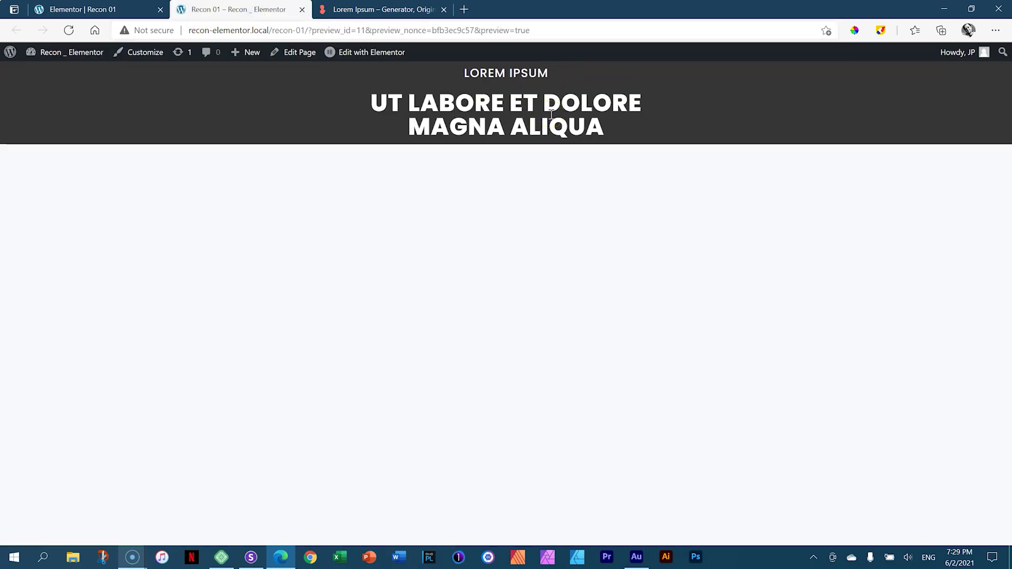
left_click(134, 11)
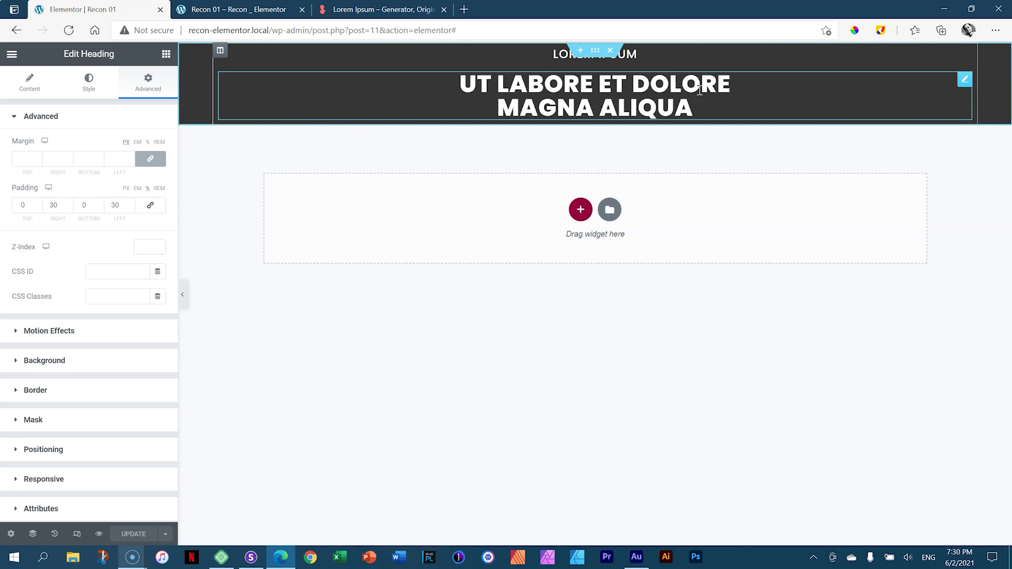
Add a Button widget below the second heading and keep its type as Default
left_click(165, 54)
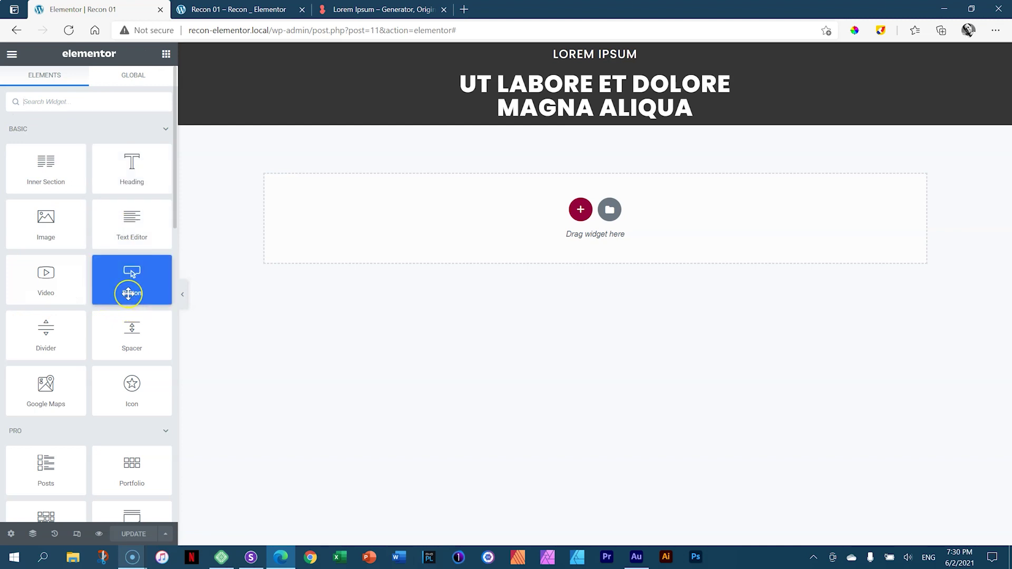
left_click_drag(129, 284, 610, 124)
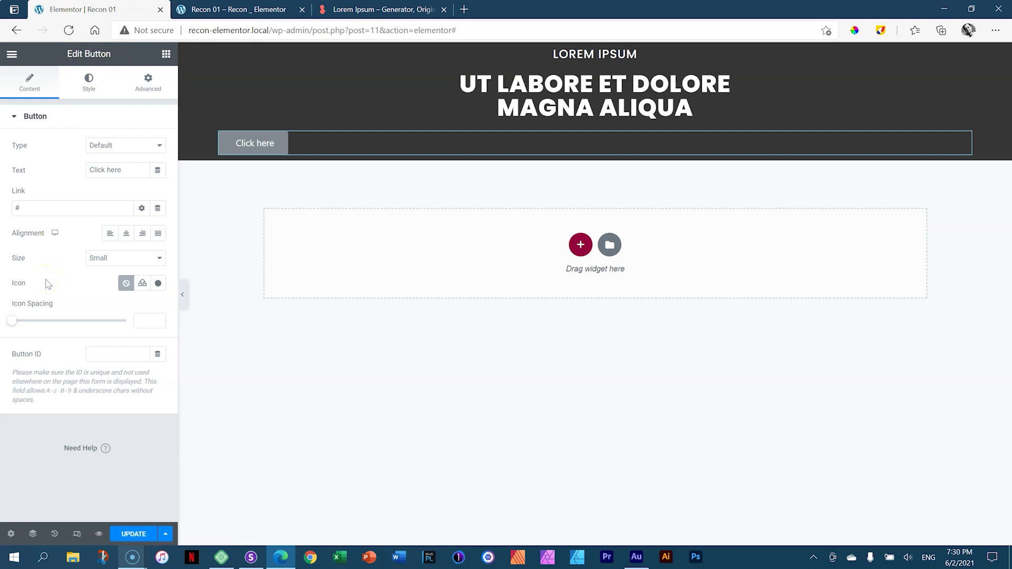
left_click(126, 146)
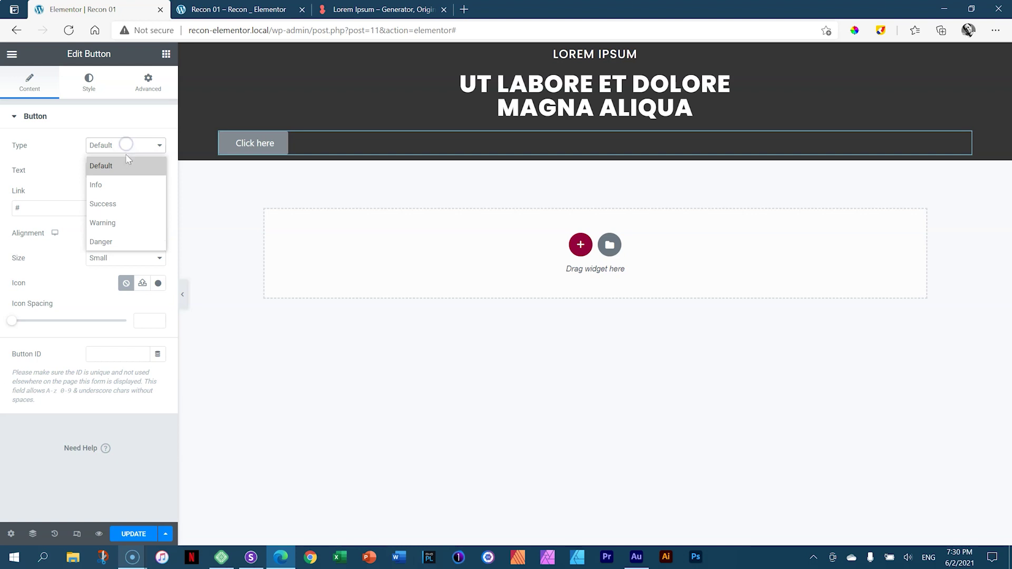
left_click(104, 168)
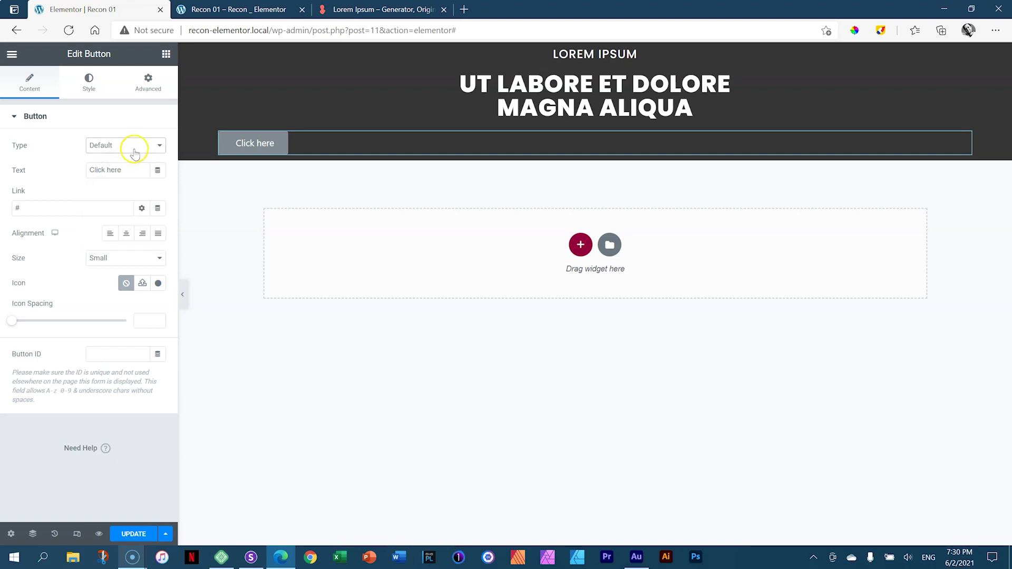
left_click_drag(125, 172, 78, 173)
type("View More")
left_click_drag(33, 208, 16, 209)
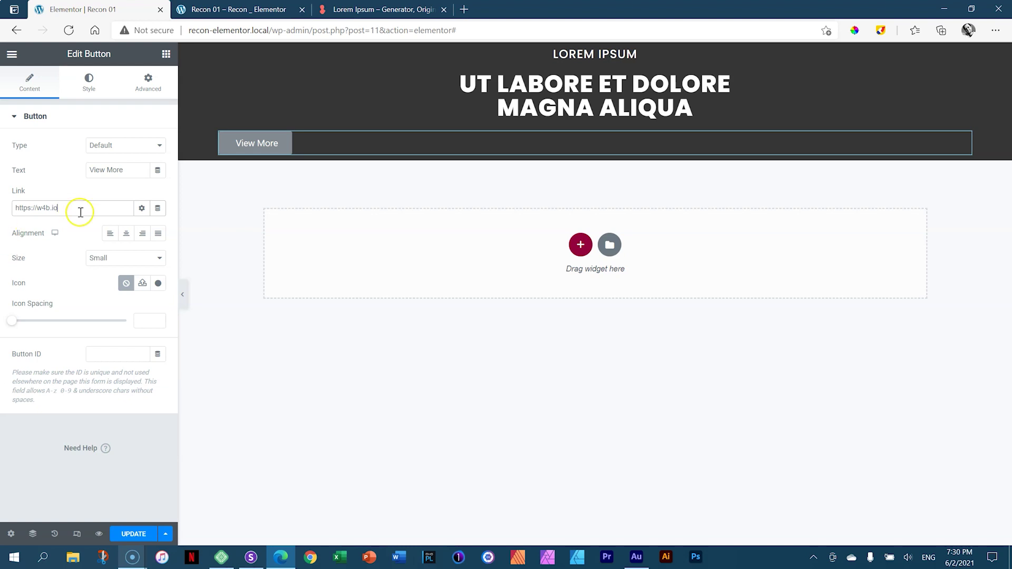
Center the View More button horizontally in its section
left_click(127, 238)
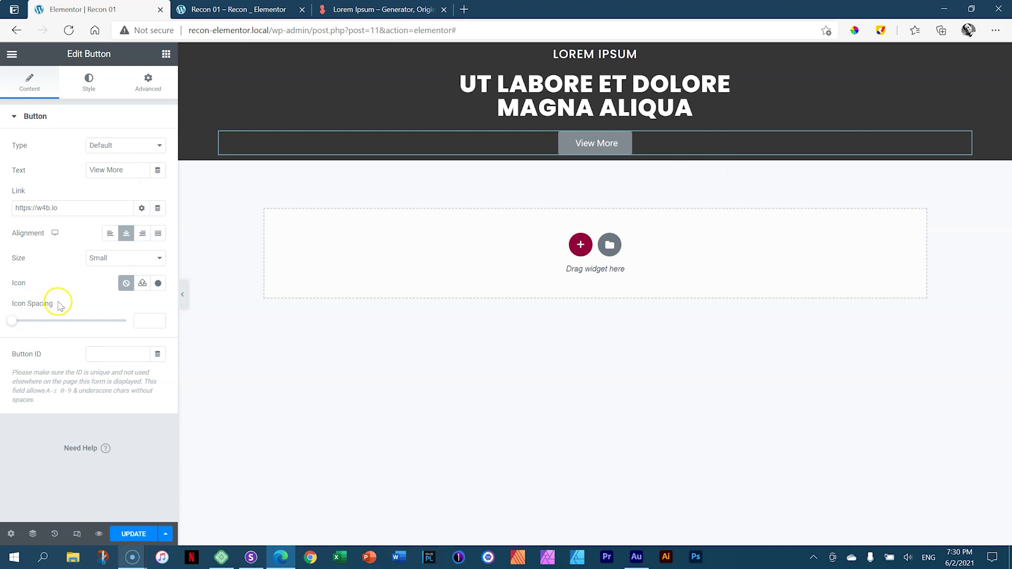
Try the button sizes Extra Small, Medium, Large and Extra Large, and return the size to Small
left_click(115, 261)
left_click(123, 274)
left_click(127, 258)
left_click(111, 317)
left_click(108, 258)
left_click(104, 332)
left_click(104, 258)
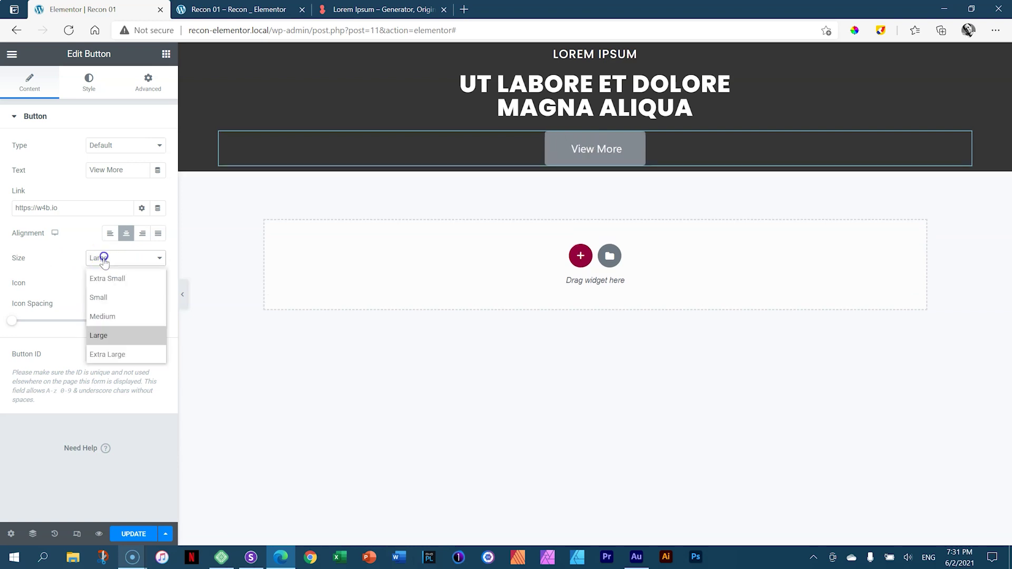
left_click(103, 351)
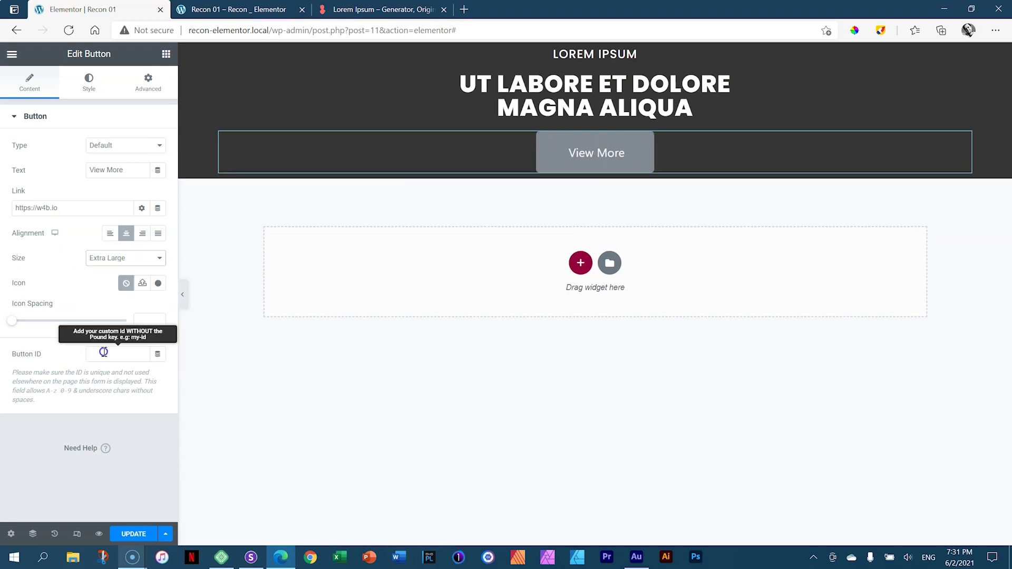
left_click(119, 258)
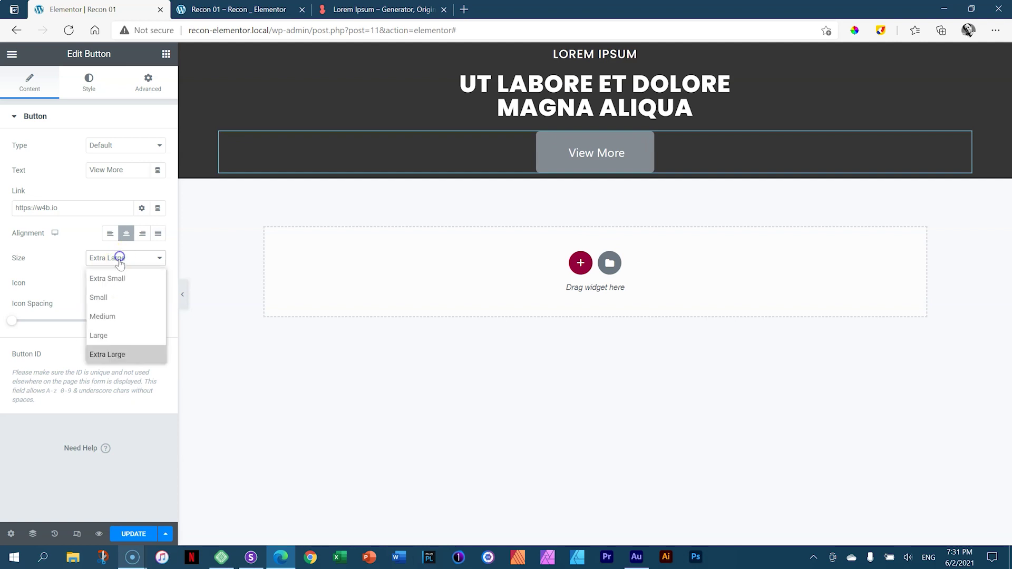
left_click(117, 298)
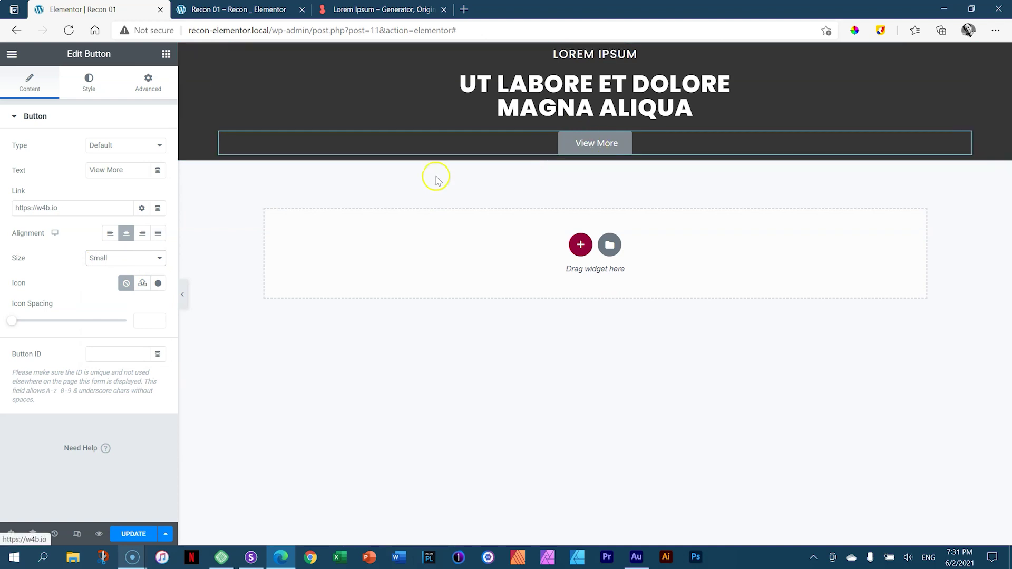
Set the button's typography to the Poppins family, 16 px size and weight 400
left_click(90, 84)
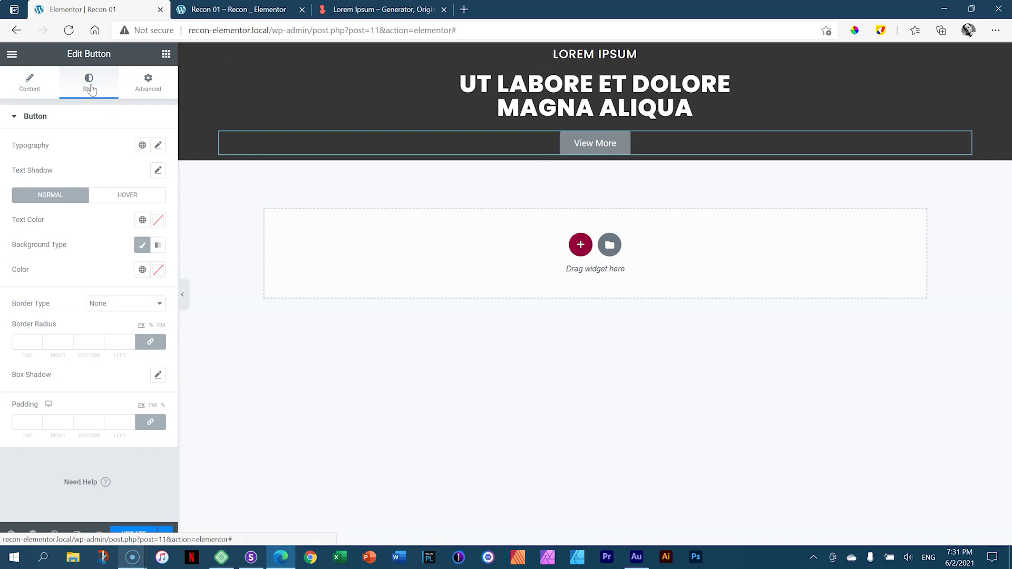
left_click(159, 147)
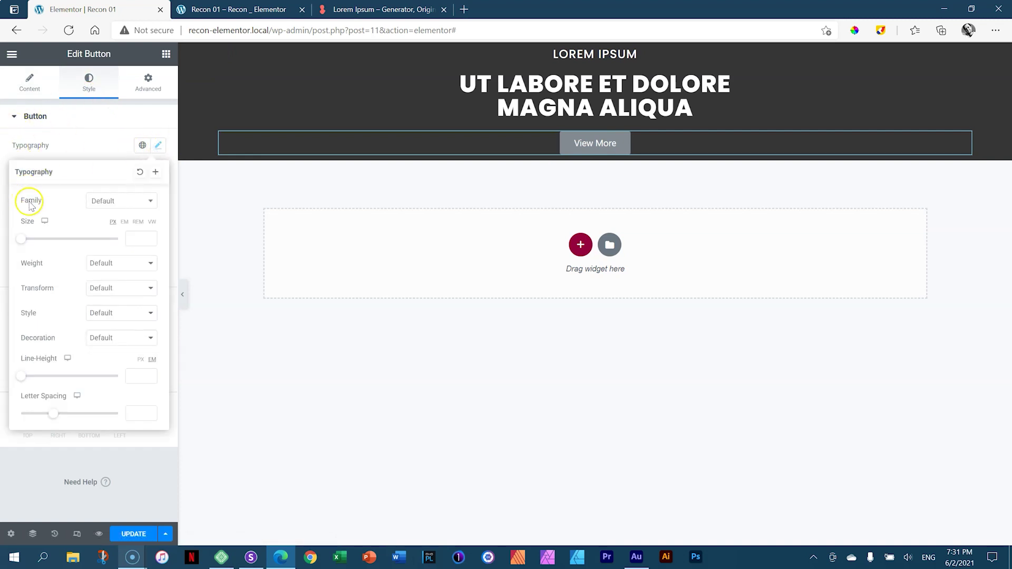
left_click(136, 201)
type("poppins")
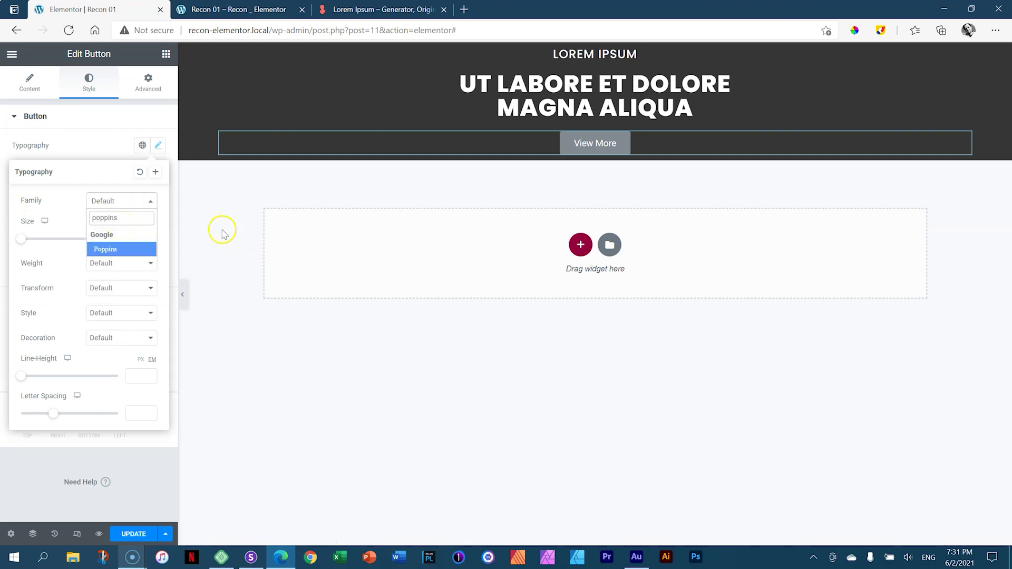
left_click(114, 248)
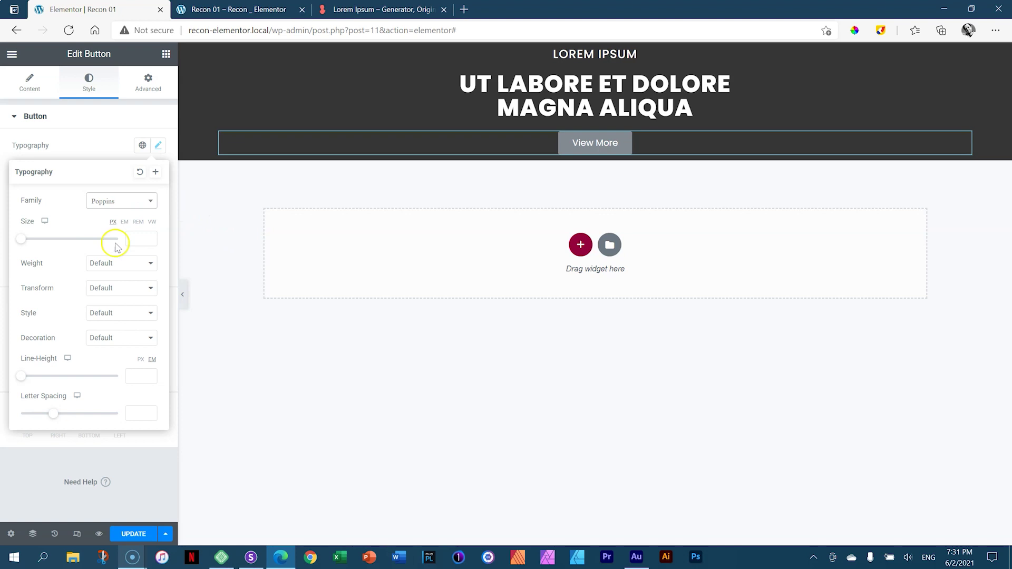
left_click(137, 239)
type("16")
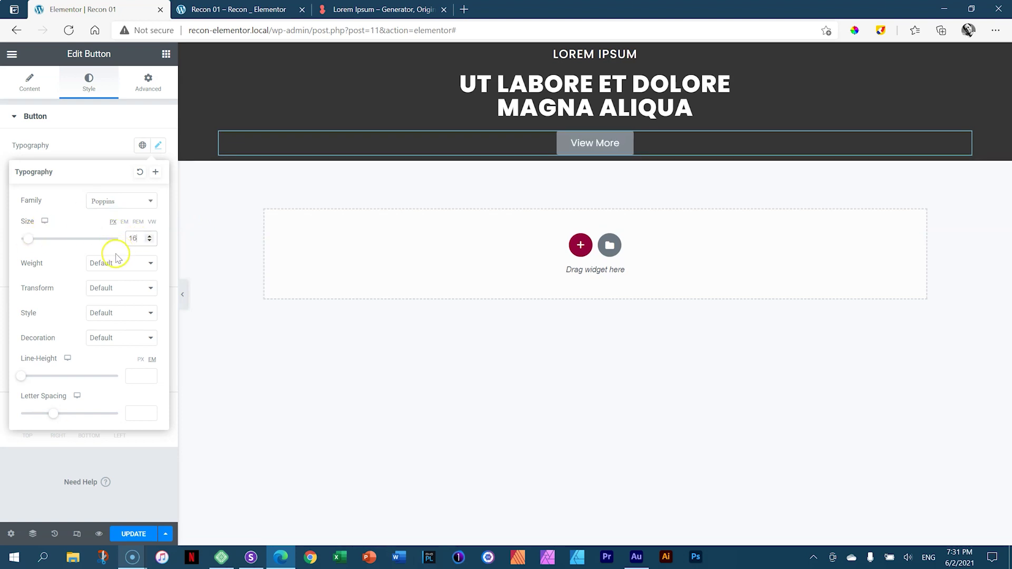
left_click(117, 258)
left_click(107, 339)
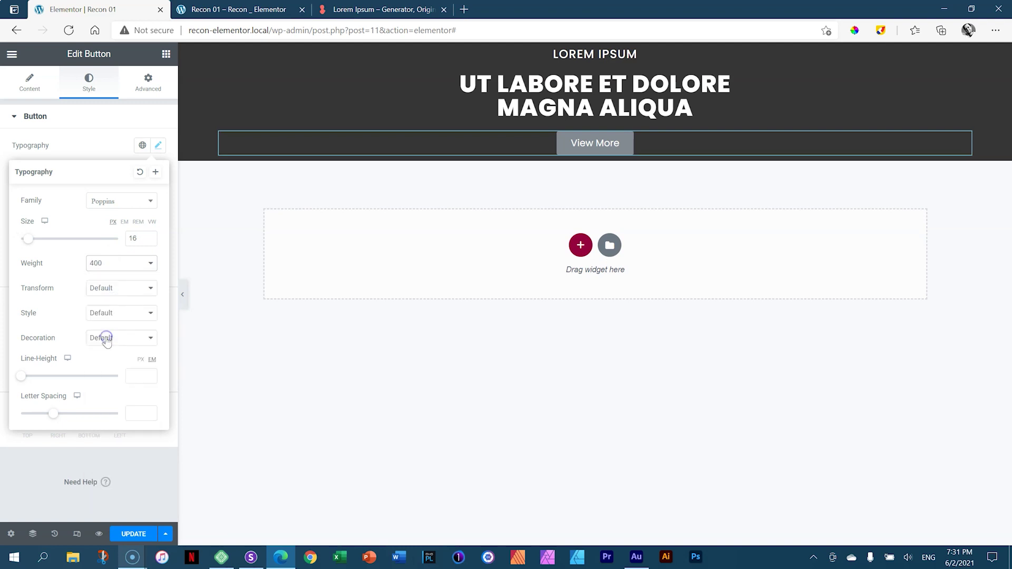
Transform the button text to Uppercase and set its letter spacing to 2
left_click(99, 290)
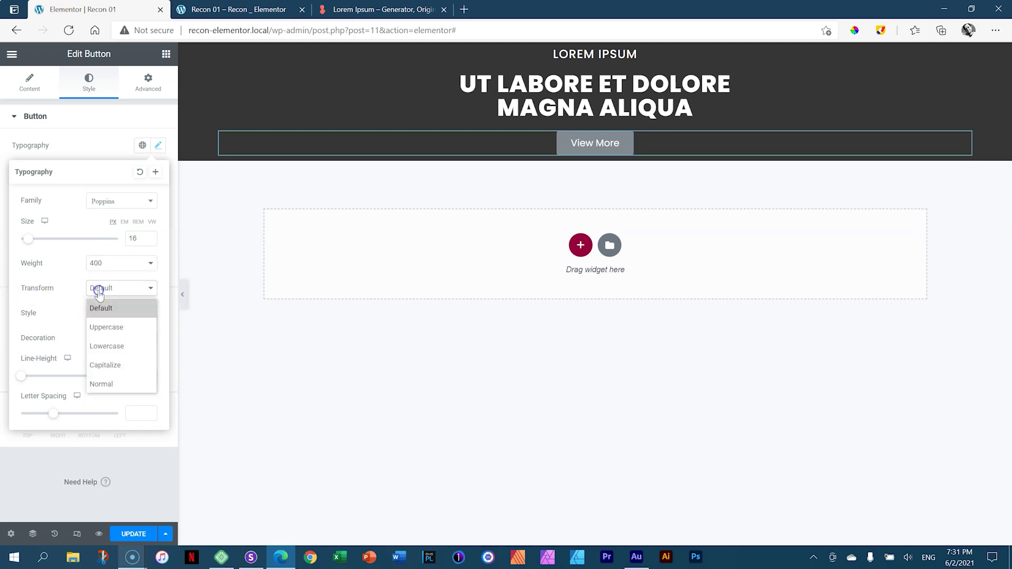
left_click(103, 329)
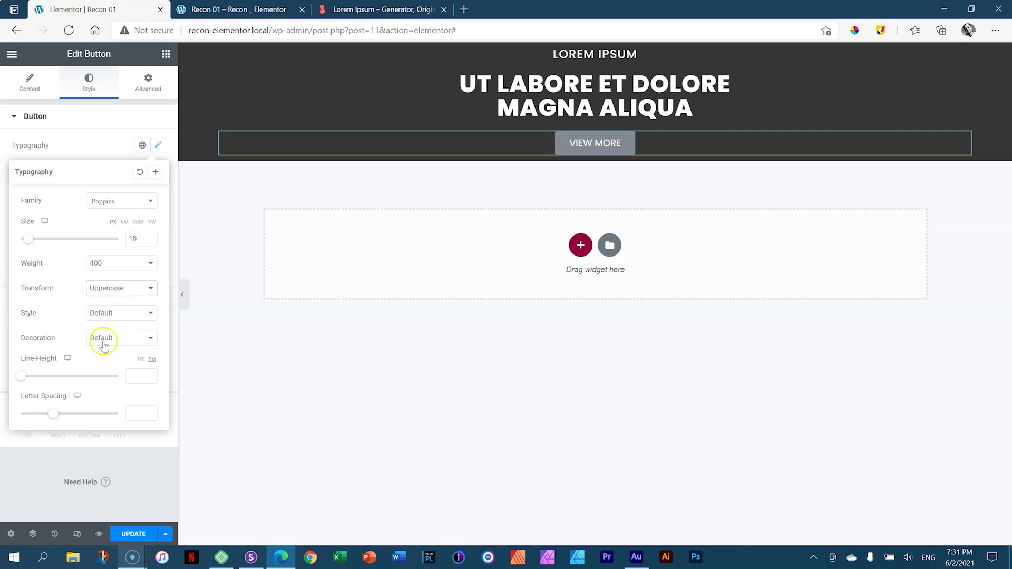
left_click(135, 412)
type("2")
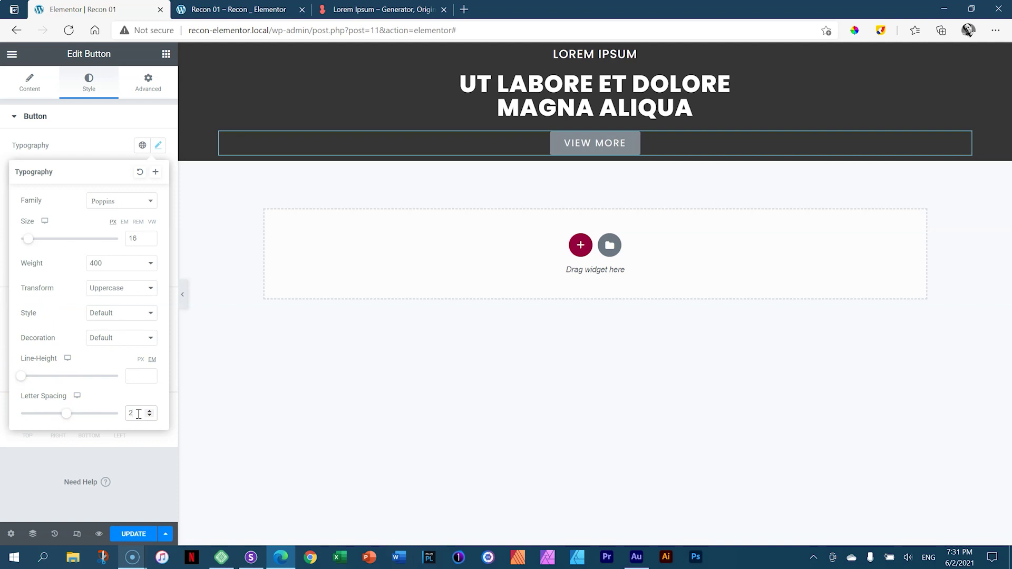
left_click(158, 147)
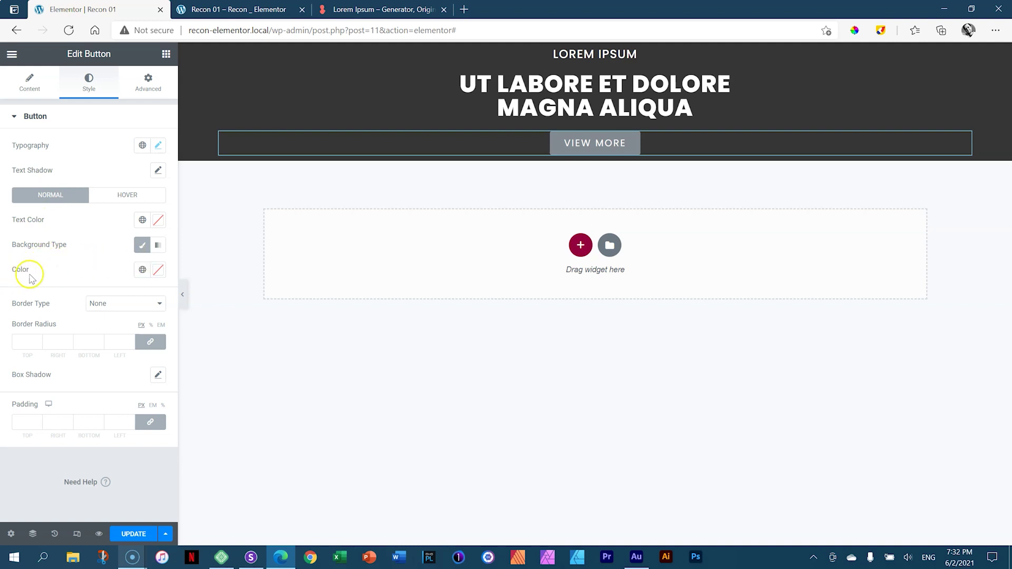
Set the button's normal-state background color to #FFFFFF
left_click(158, 270)
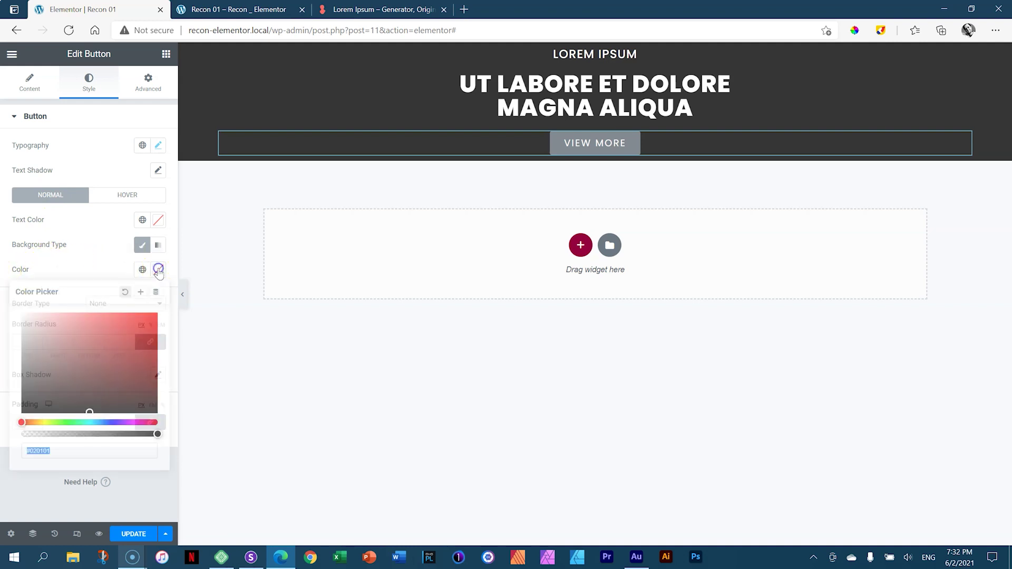
type("#FFFFFF")
left_click(91, 293)
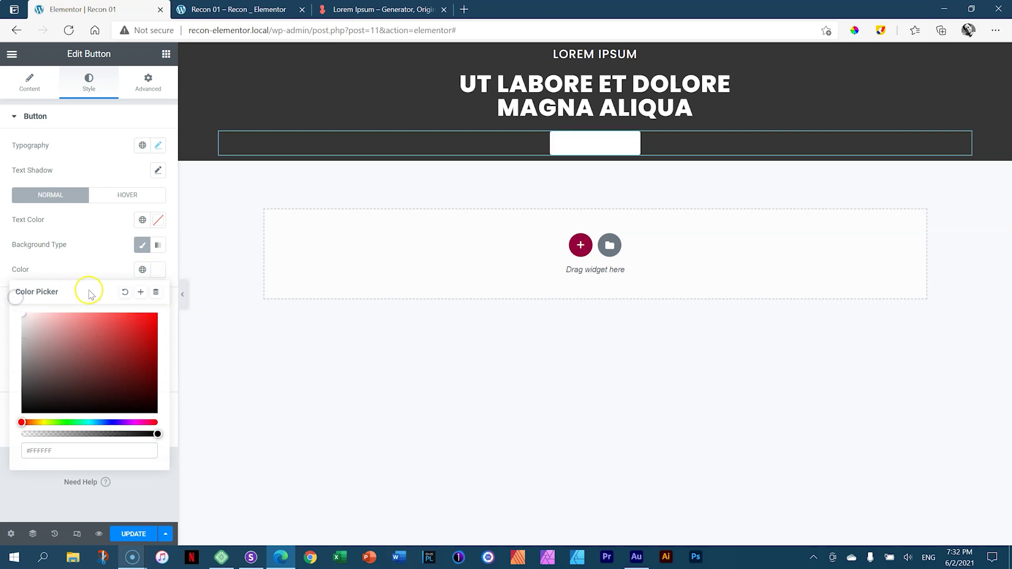
left_click(158, 270)
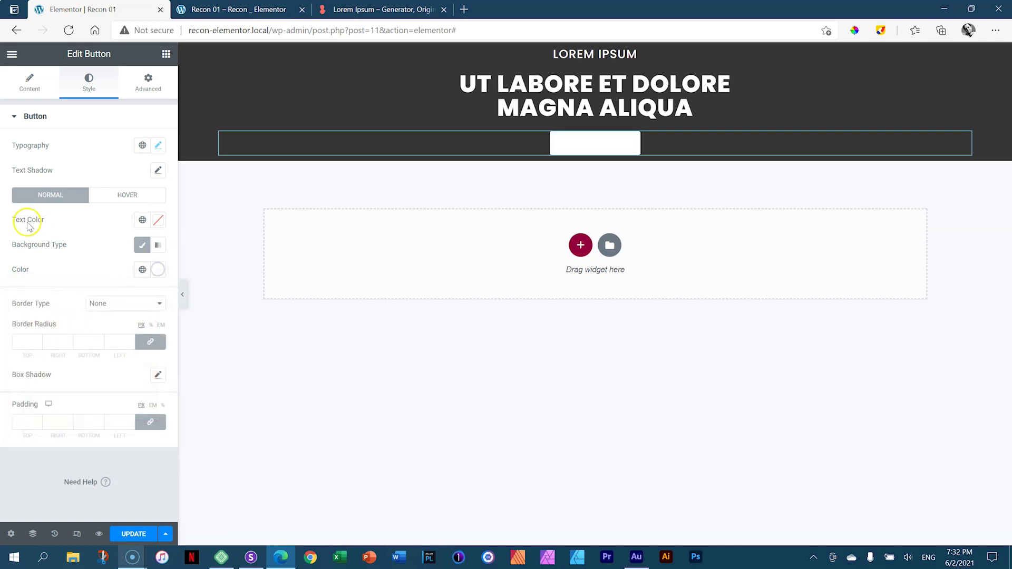
Set the button's normal-state text color to 363636
left_click(159, 221)
type("363636")
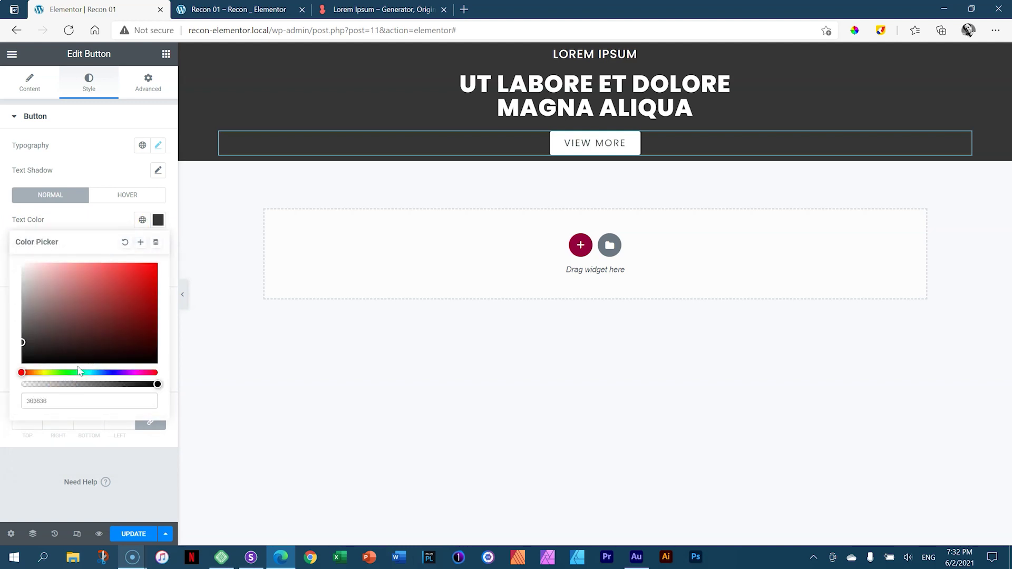
left_click(158, 220)
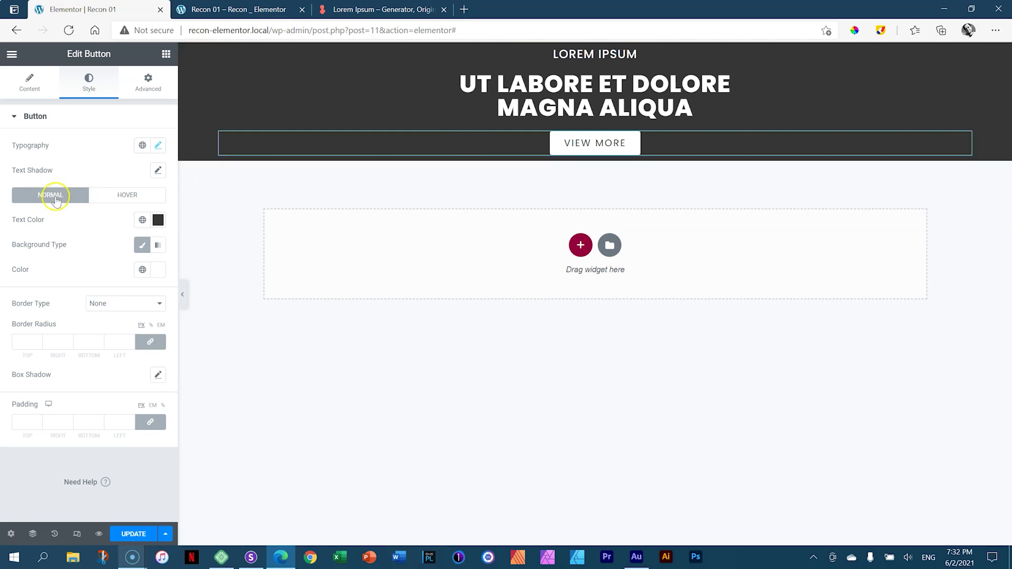
Set the button's hover-state background color to semi-transparent white, #FFFFFFA1
left_click(128, 196)
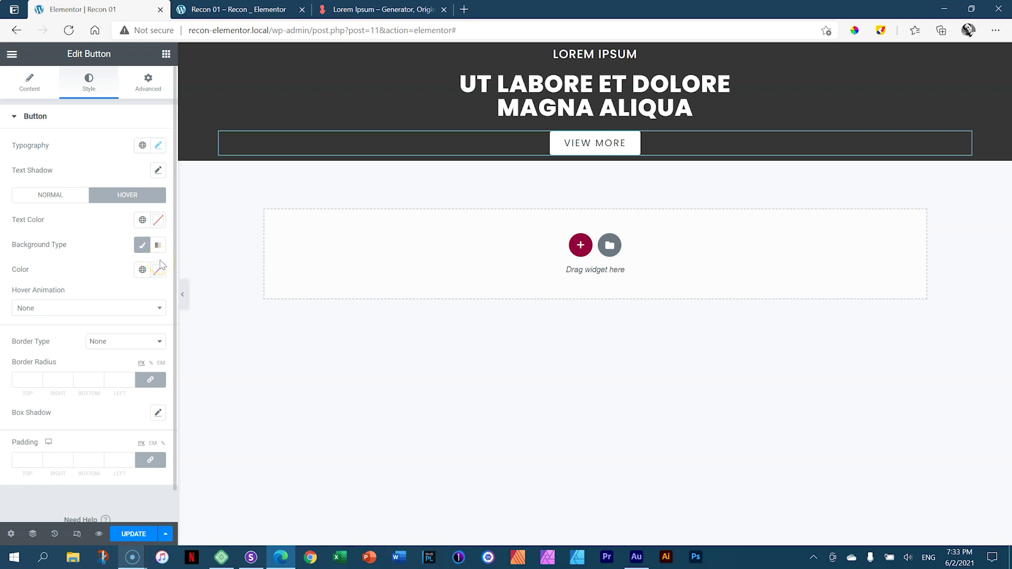
left_click(23, 267)
left_click(157, 270)
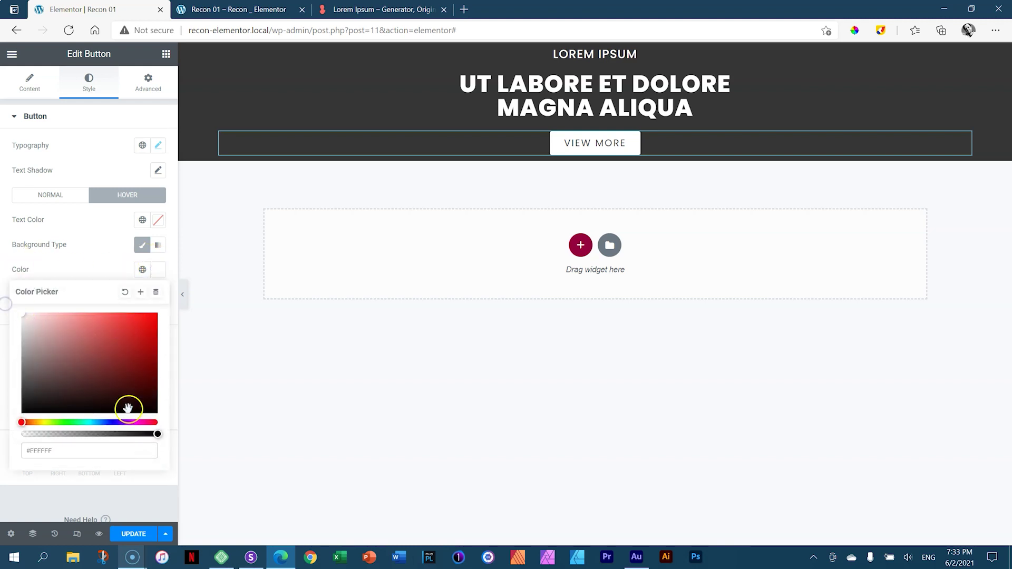
left_click(36, 450)
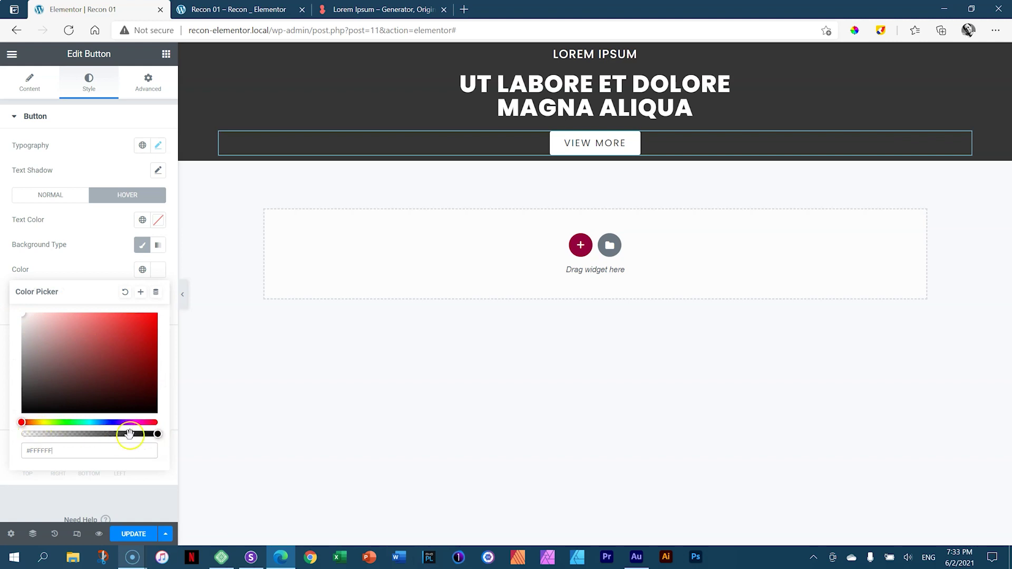
left_click_drag(156, 434, 107, 435)
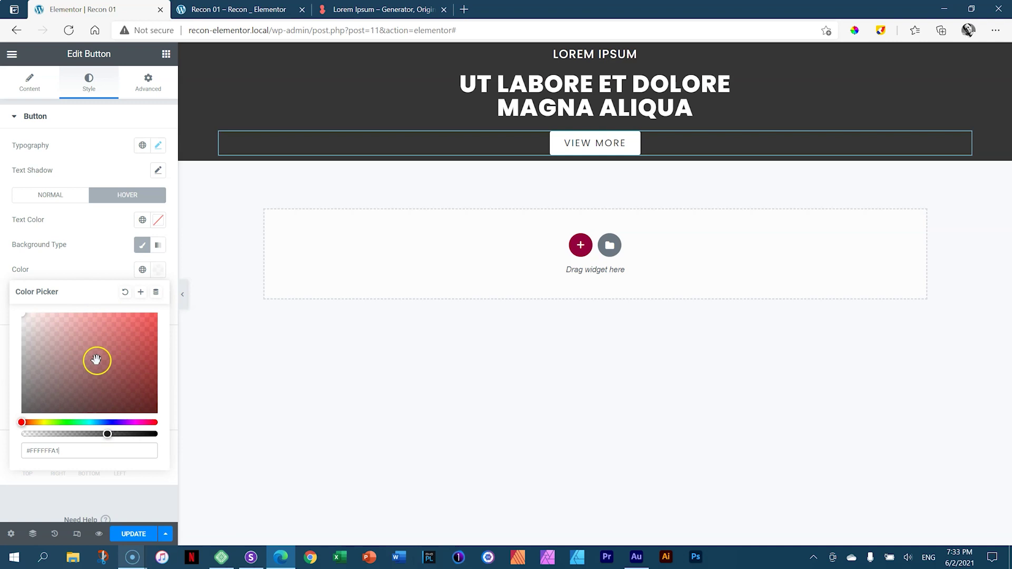
left_click(159, 270)
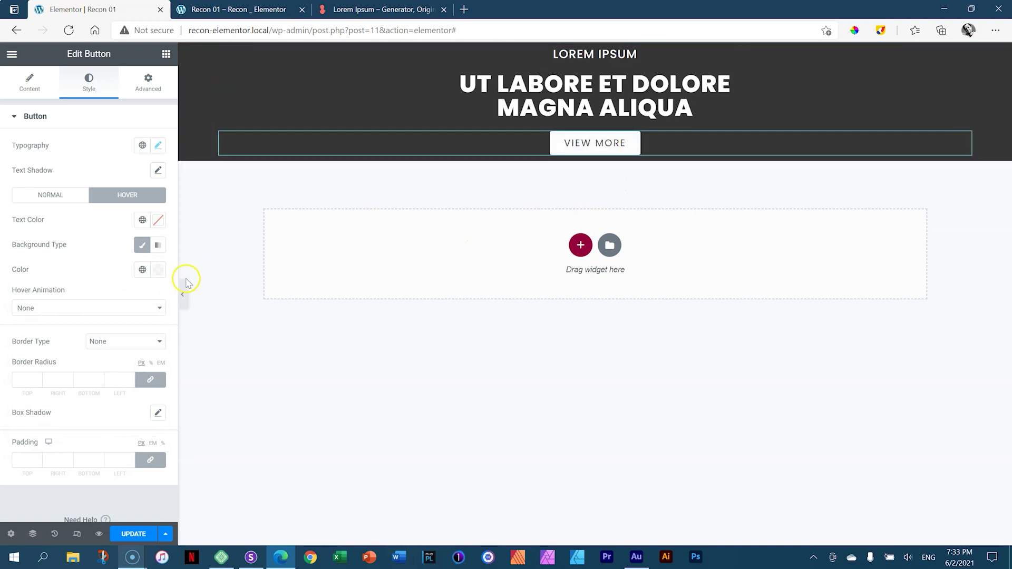
Apply the Grow hover animation to the View More button
left_click(53, 309)
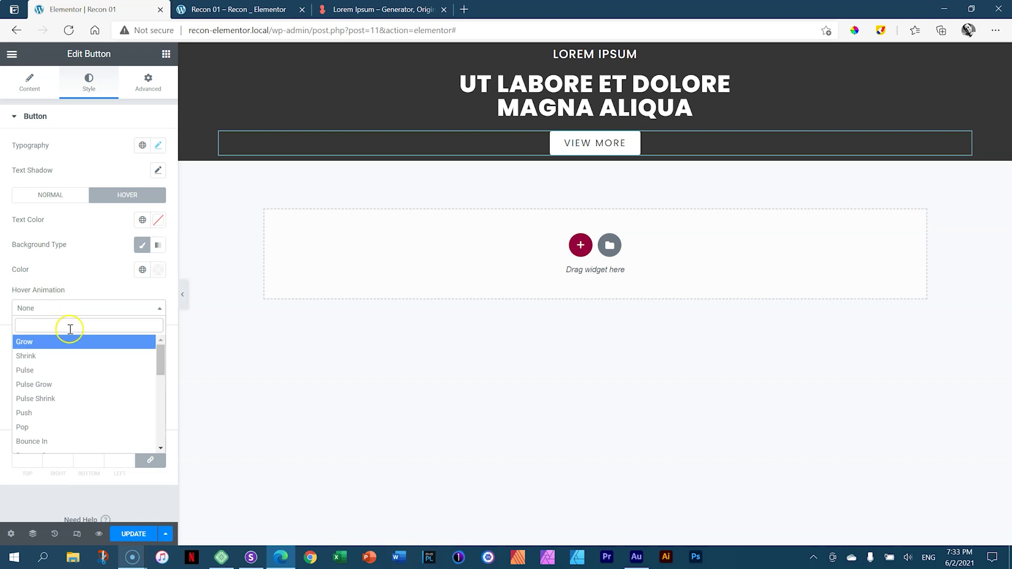
mouse_move(157, 363)
left_mouse_down()
mouse_move(156, 436)
mouse_move(159, 356)
left_mouse_up()
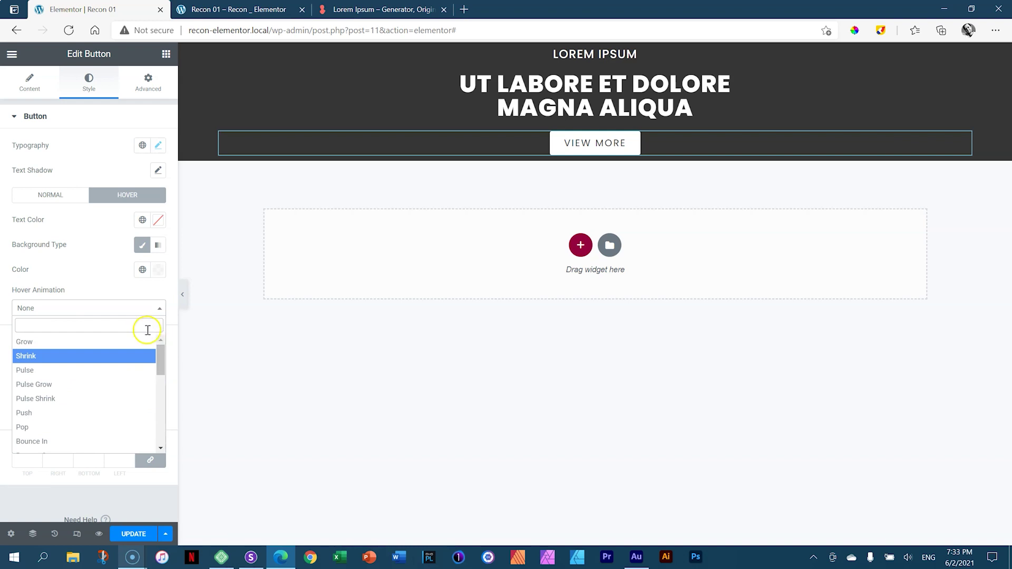
left_click(23, 342)
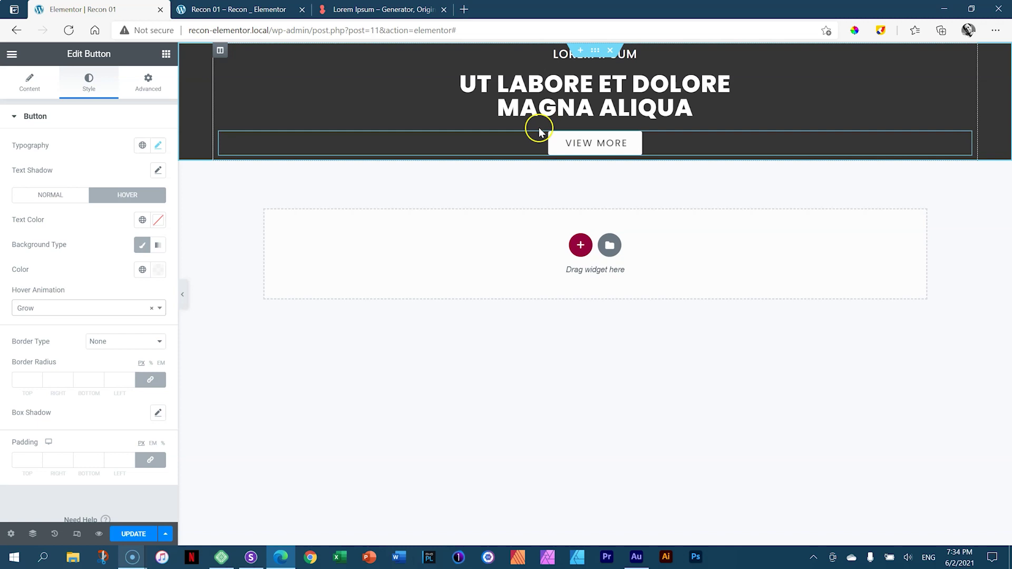
left_click(556, 145)
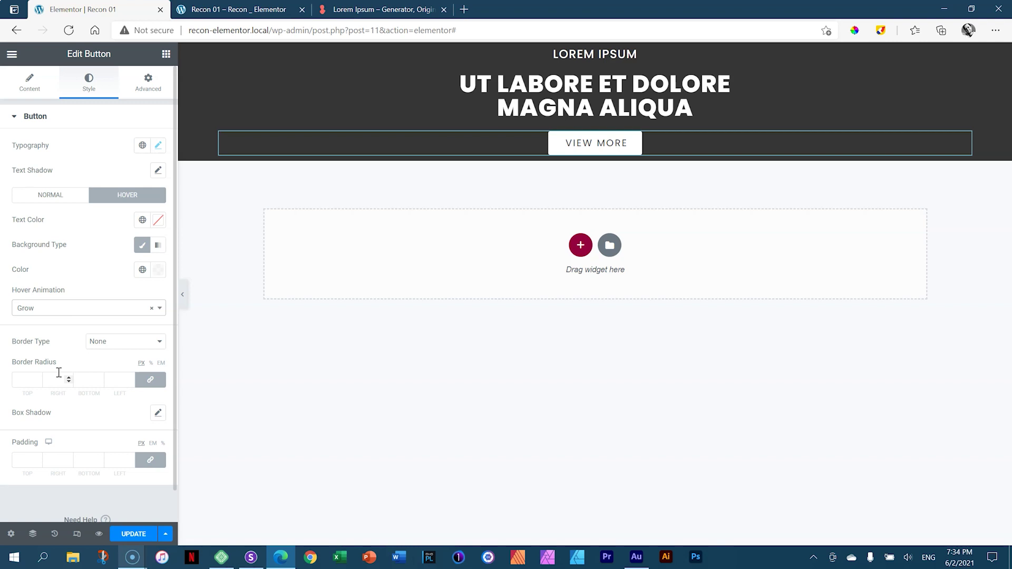
Square off the button by setting its border radius to 0 px on all four corners
left_click(36, 380)
left_click(75, 378)
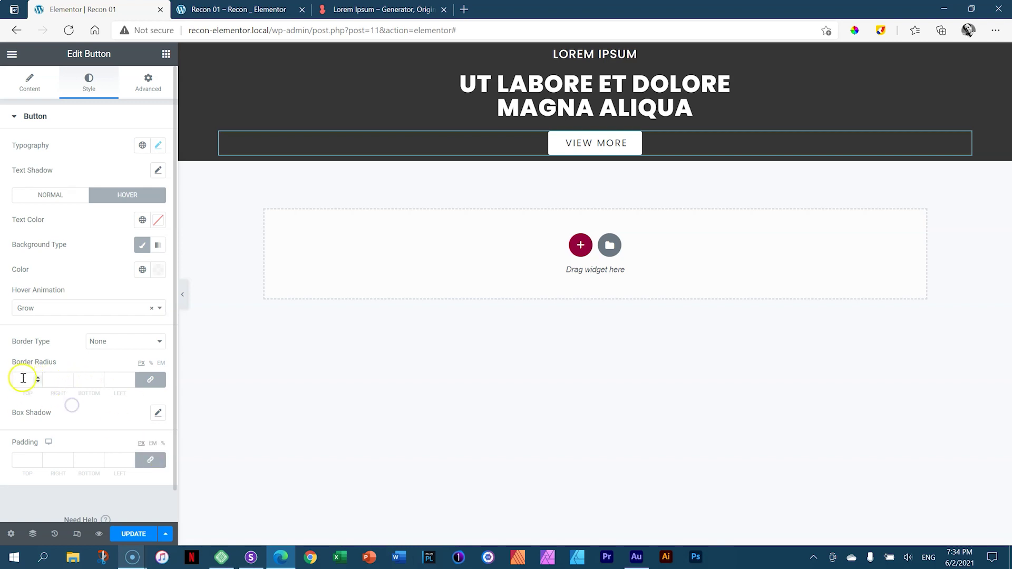
left_click(150, 381)
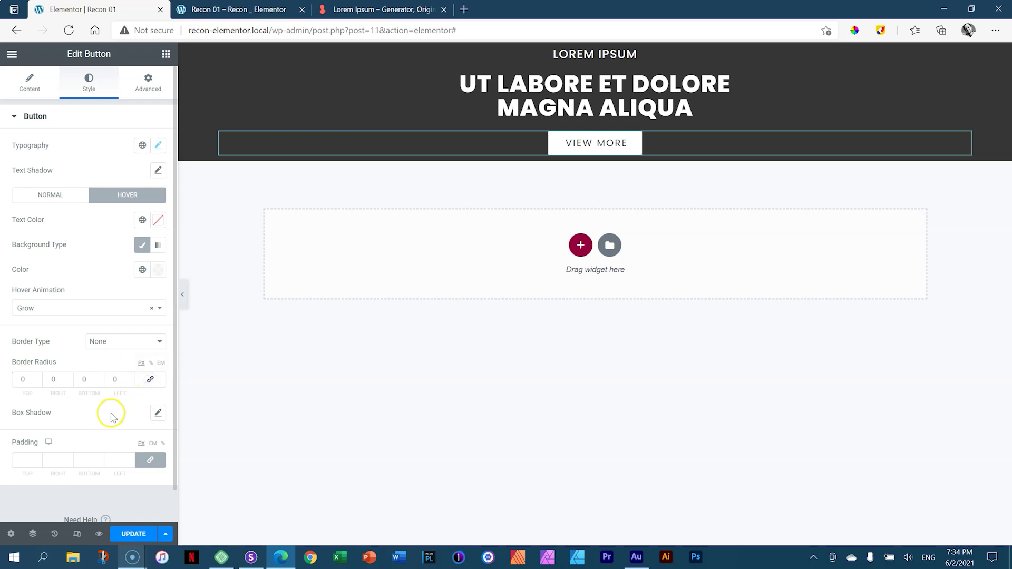
left_click(151, 382)
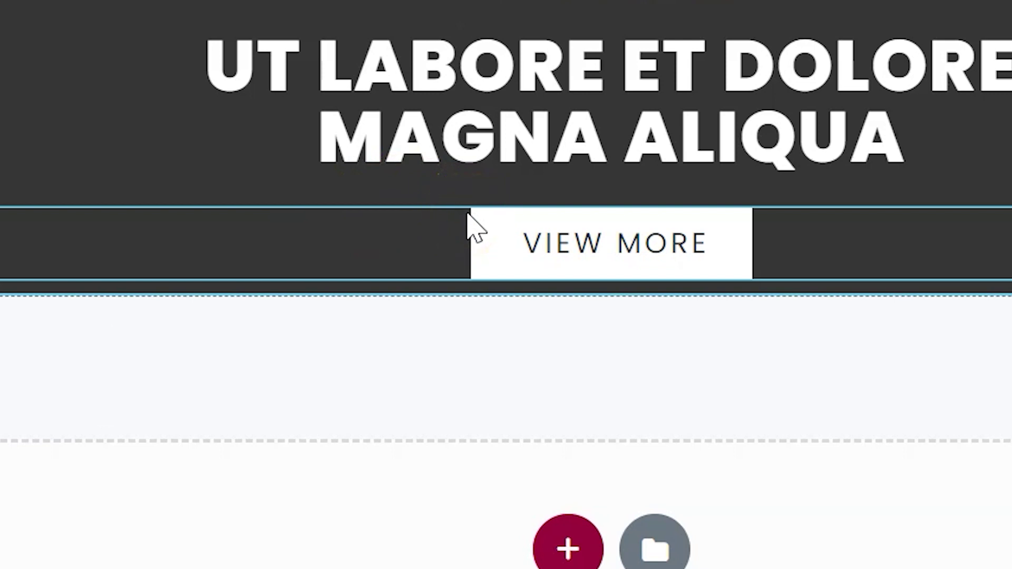
left_click(439, 229)
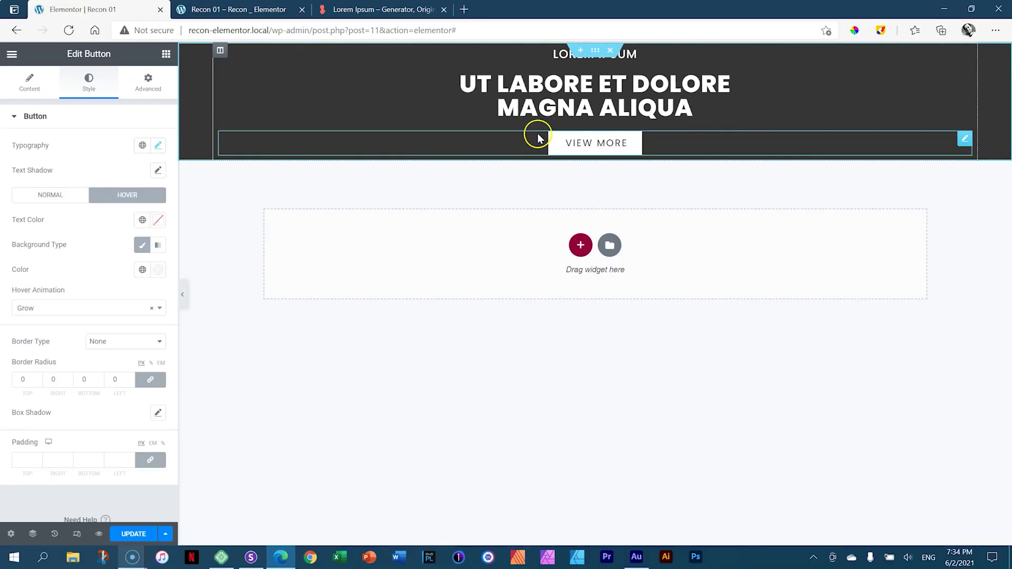
Update the page and view the styled button in the Recon 01 page preview
left_click(134, 534)
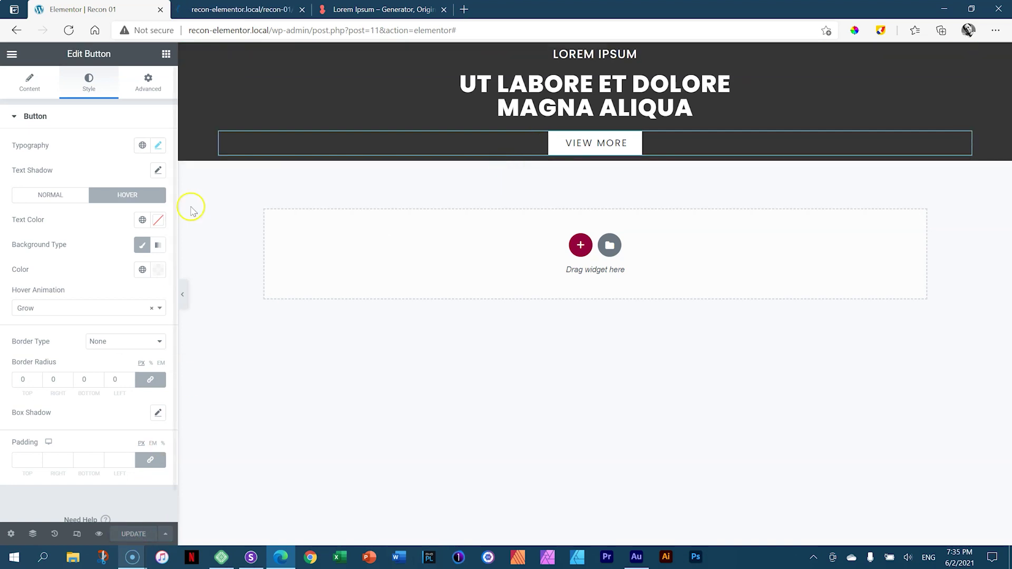
left_click(226, 9)
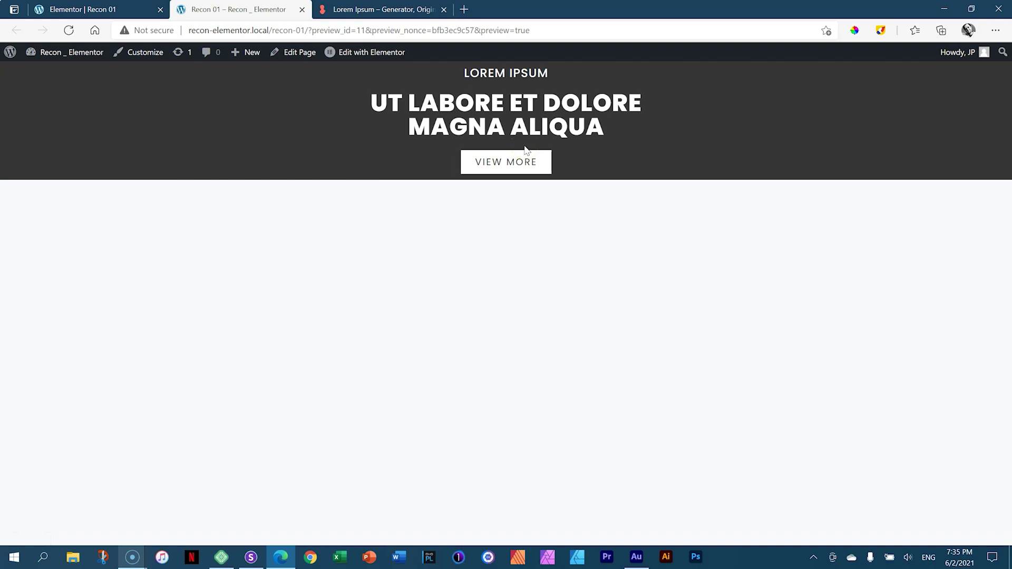
Back in the Elementor editor, give the dark header section unlinked padding of 100 px at the top and 120 px at the bottom
left_click(106, 9)
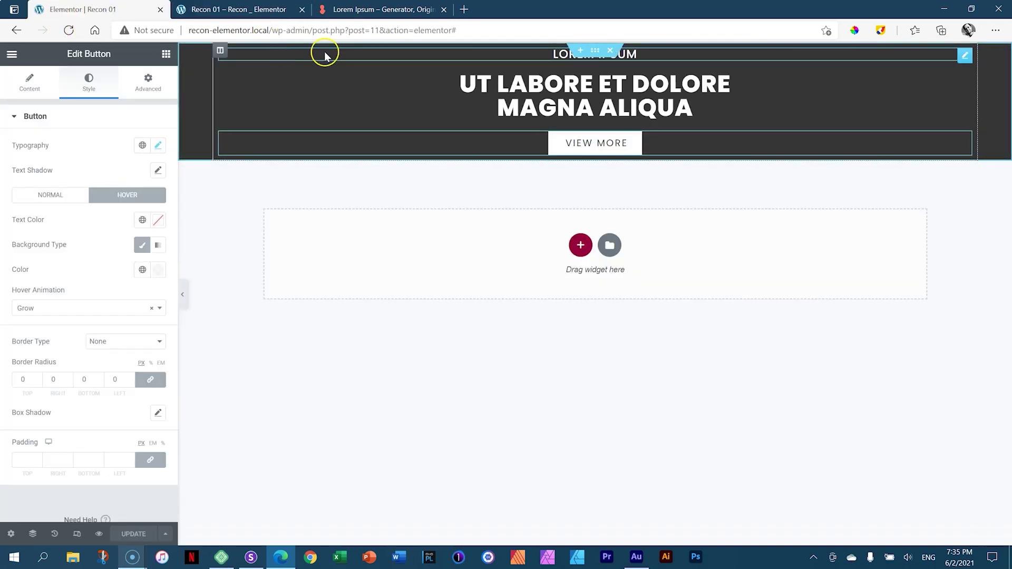
left_click(595, 51)
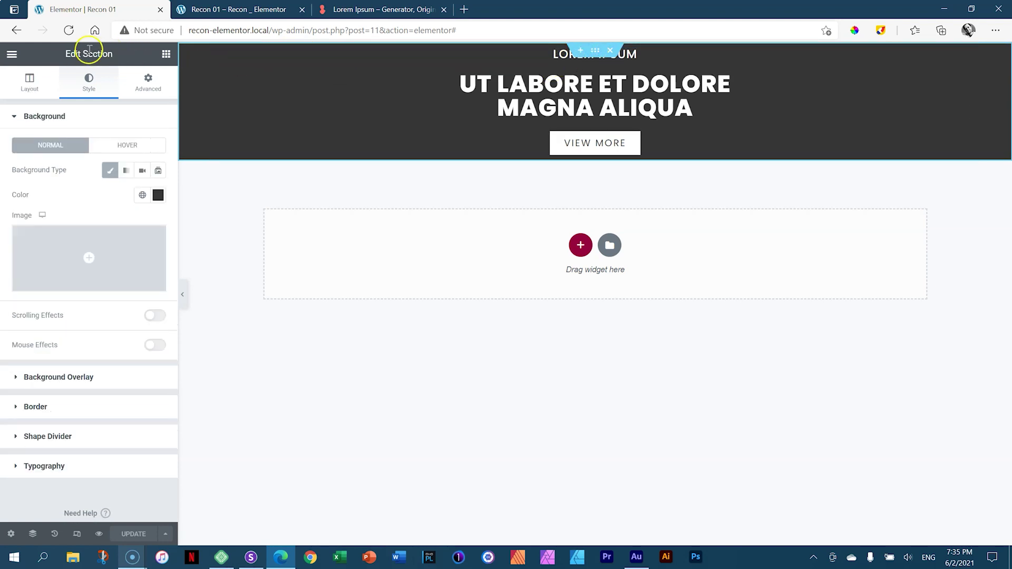
left_click(139, 86)
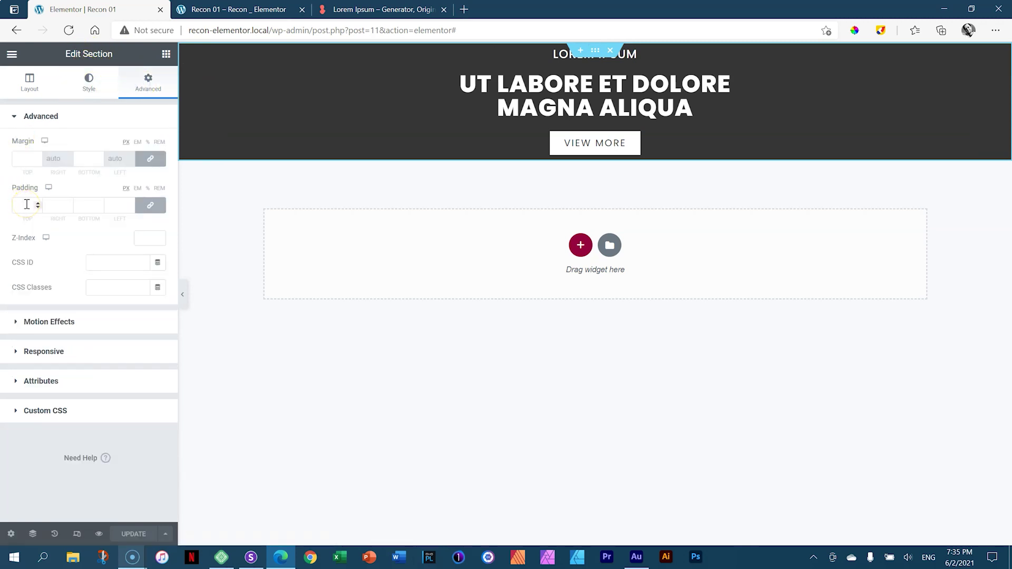
left_click(151, 207)
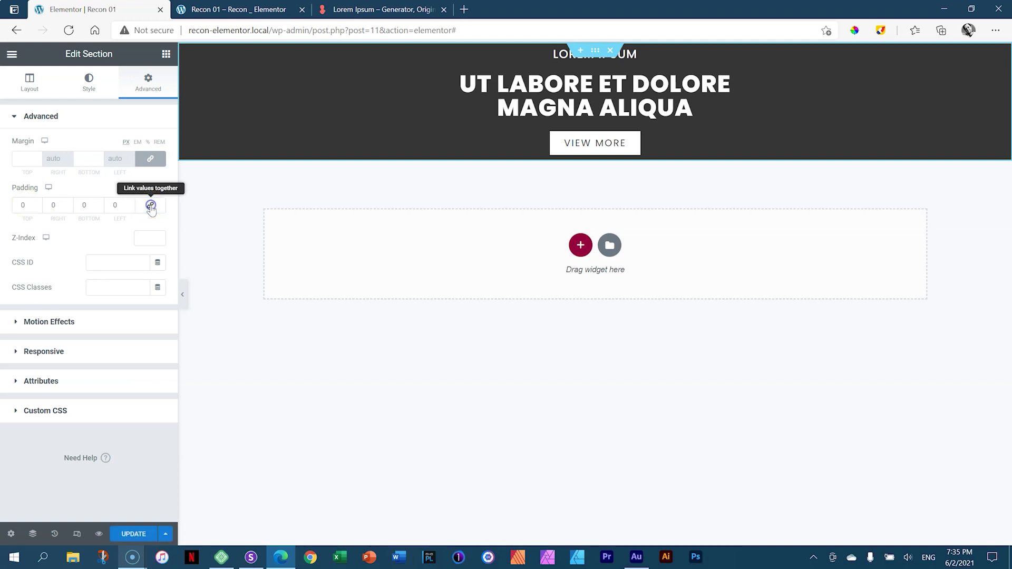
left_click_drag(28, 205, 13, 204)
type("100")
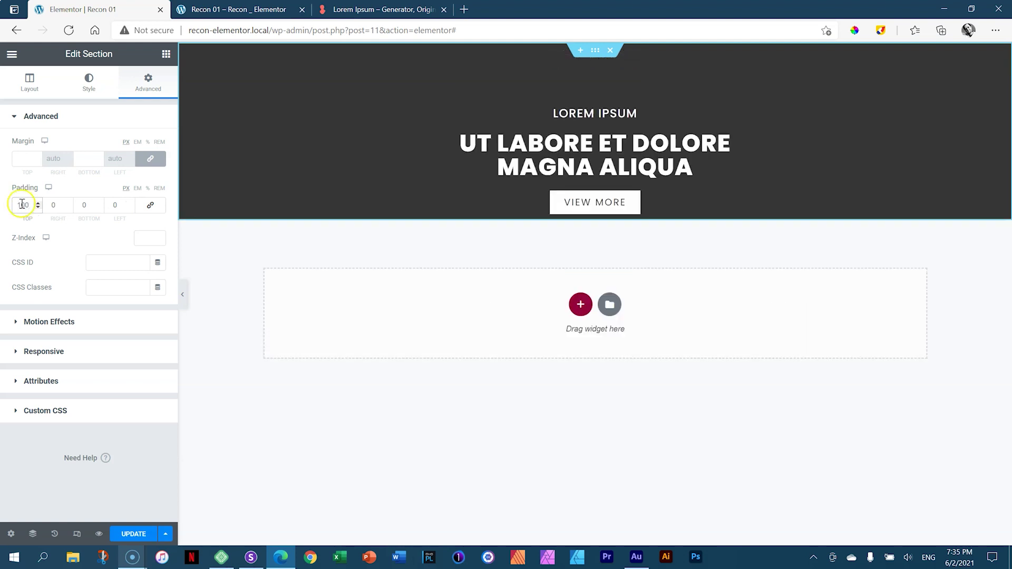
left_click_drag(95, 205, 76, 205)
type("120")
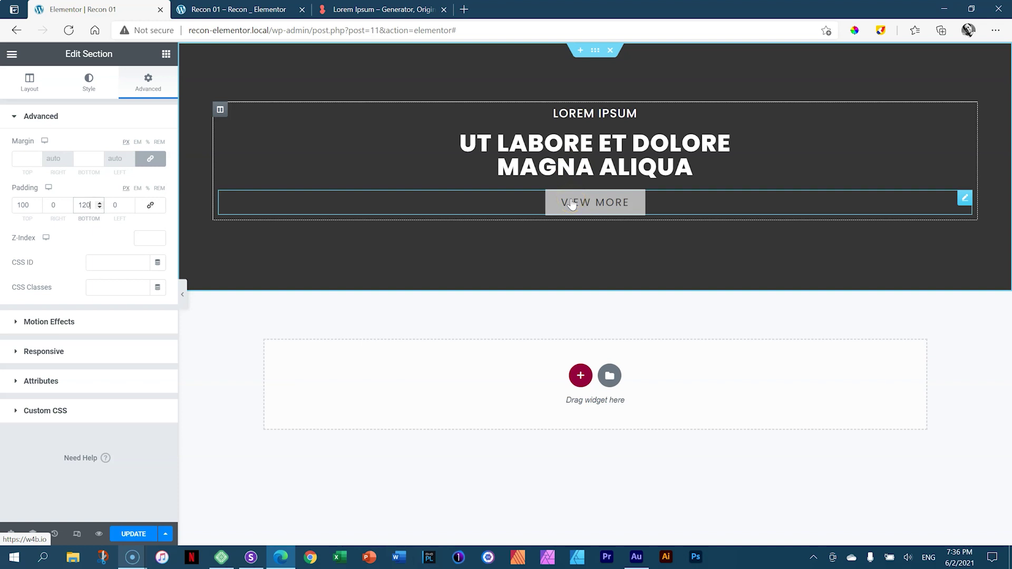
Try pushing the View More button down with an unlinked top margin of 99 px
left_click(578, 180)
right_click(603, 202)
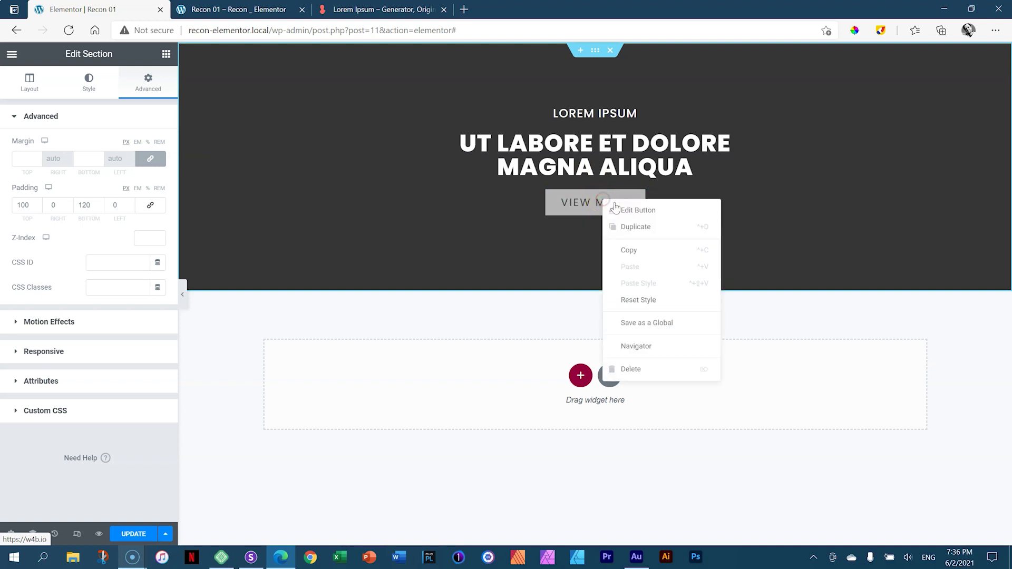
left_click(618, 211)
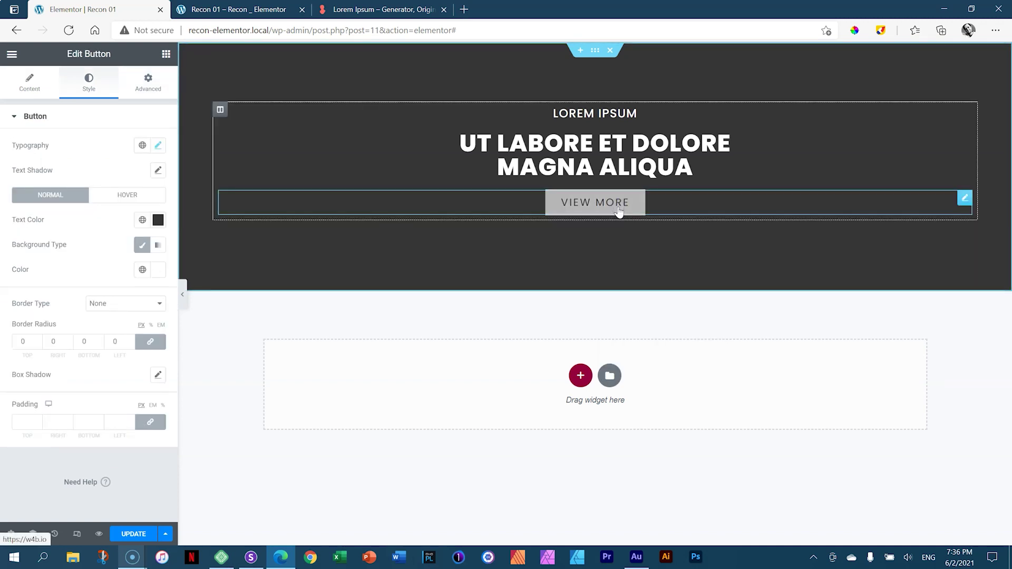
left_click(157, 80)
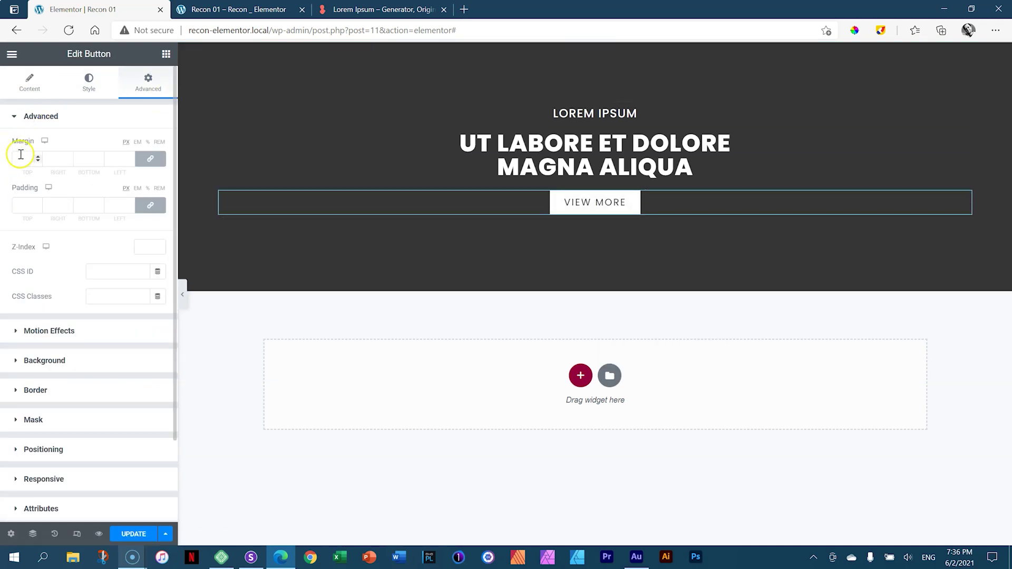
left_click(157, 159)
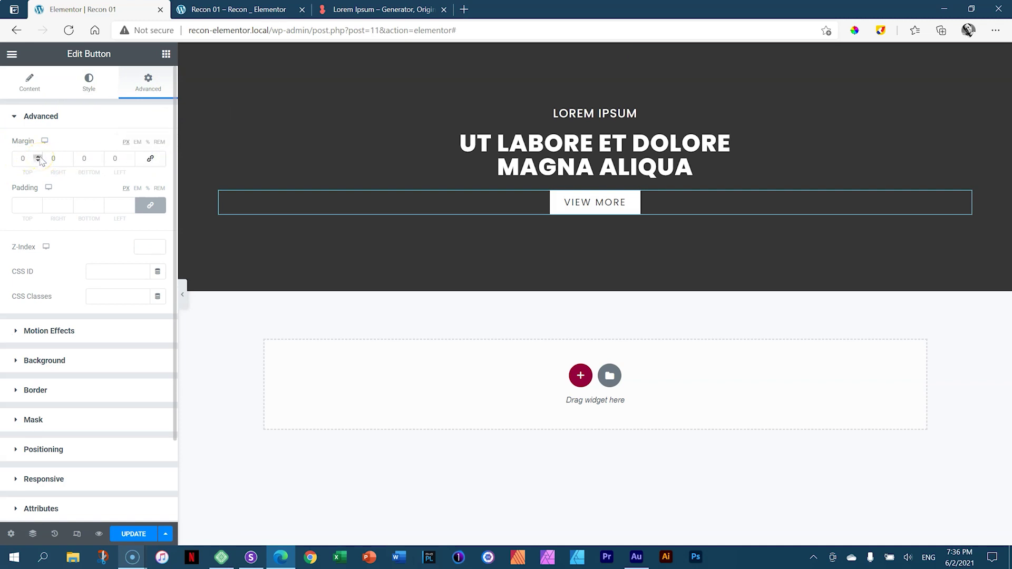
left_click_drag(40, 157, 39, 157)
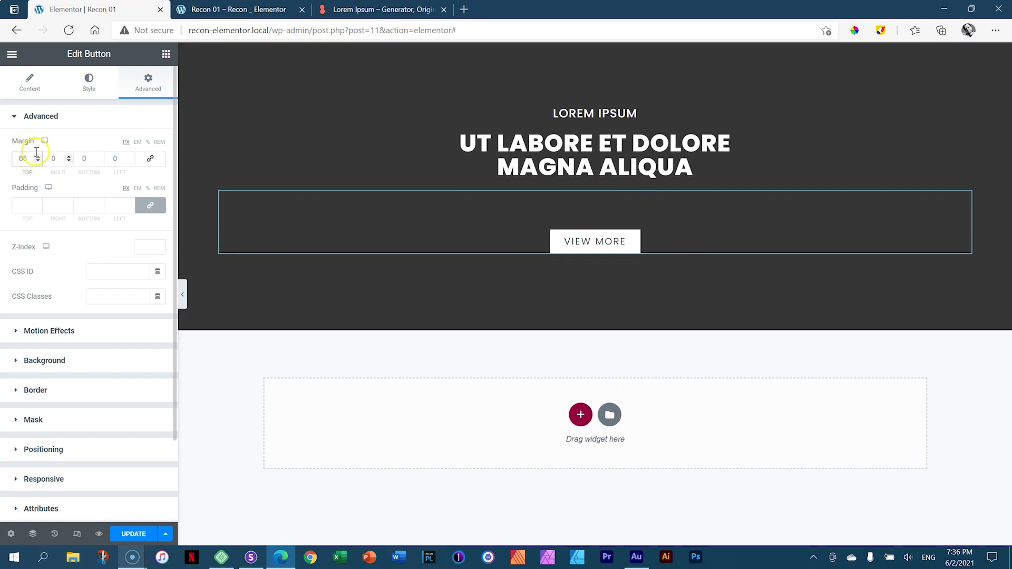
left_click_drag(39, 157, 39, 158)
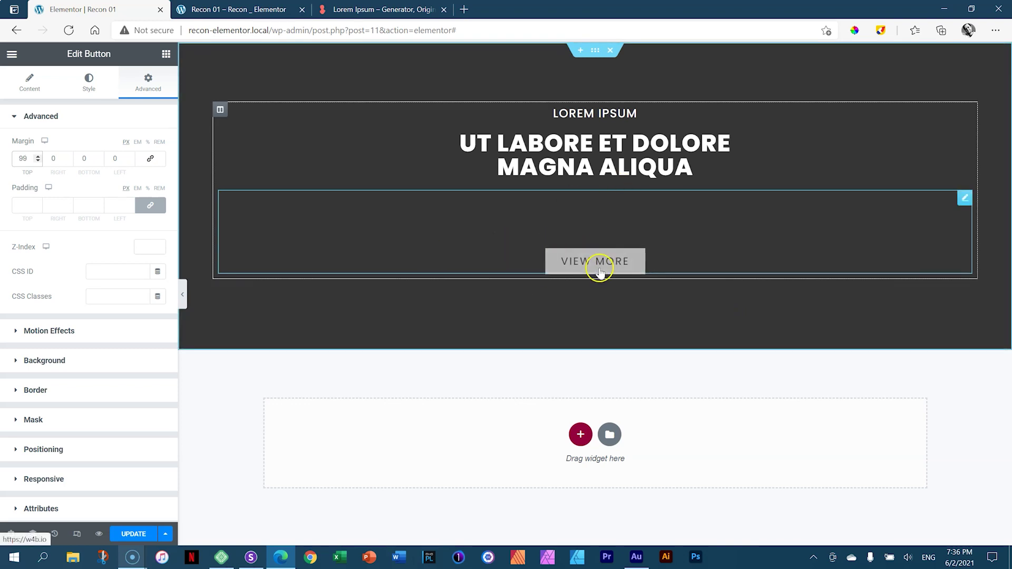
Reset the button's top margin to 0, relink the margin values and clear them
double_click(30, 159)
type("0")
left_click(143, 156)
left_click(38, 164)
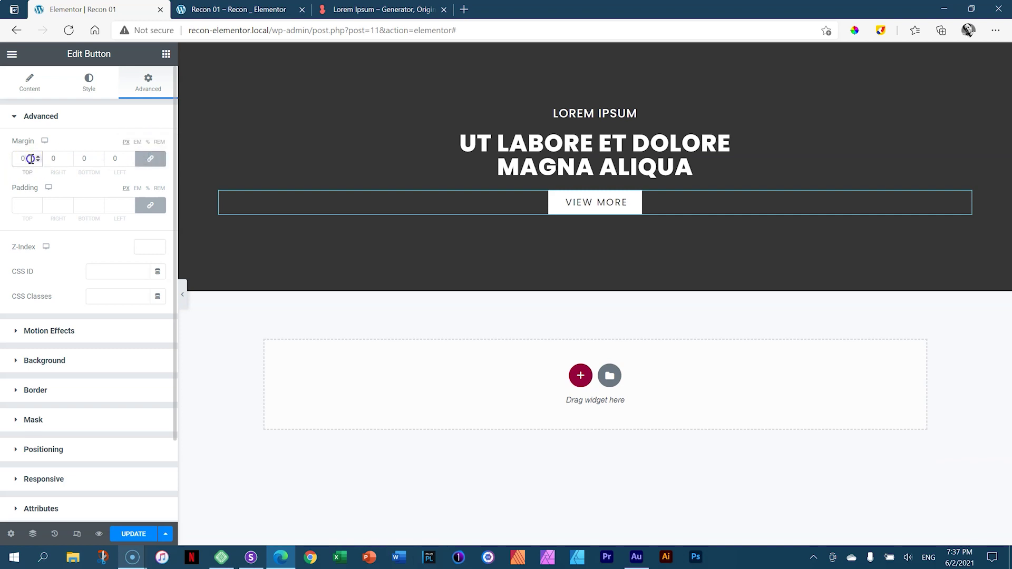
key("BackSpace")
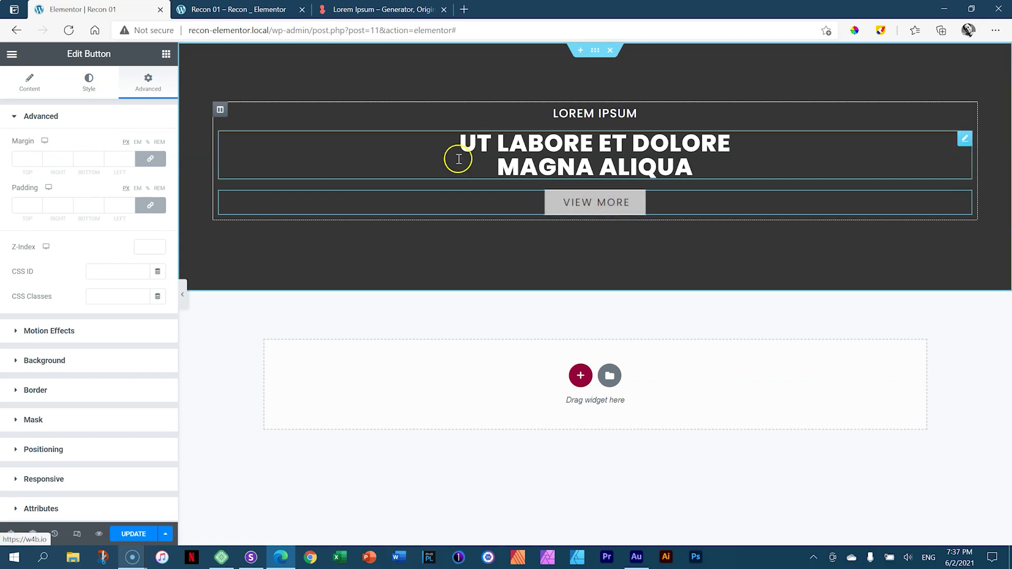
Add a 75 px Spacer widget between the main heading and the View More button, and update the page
left_click(167, 55)
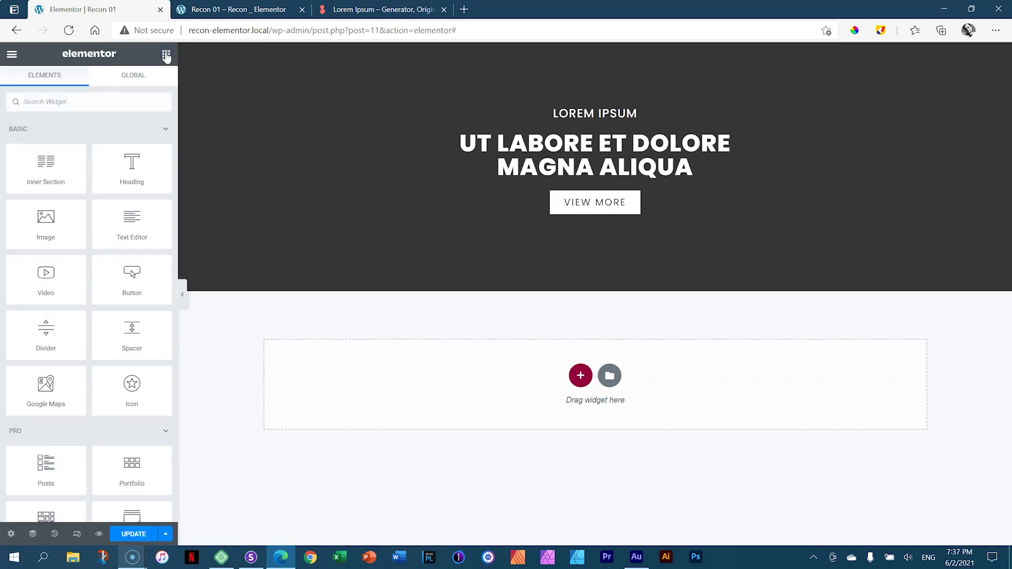
left_click_drag(122, 349, 612, 174)
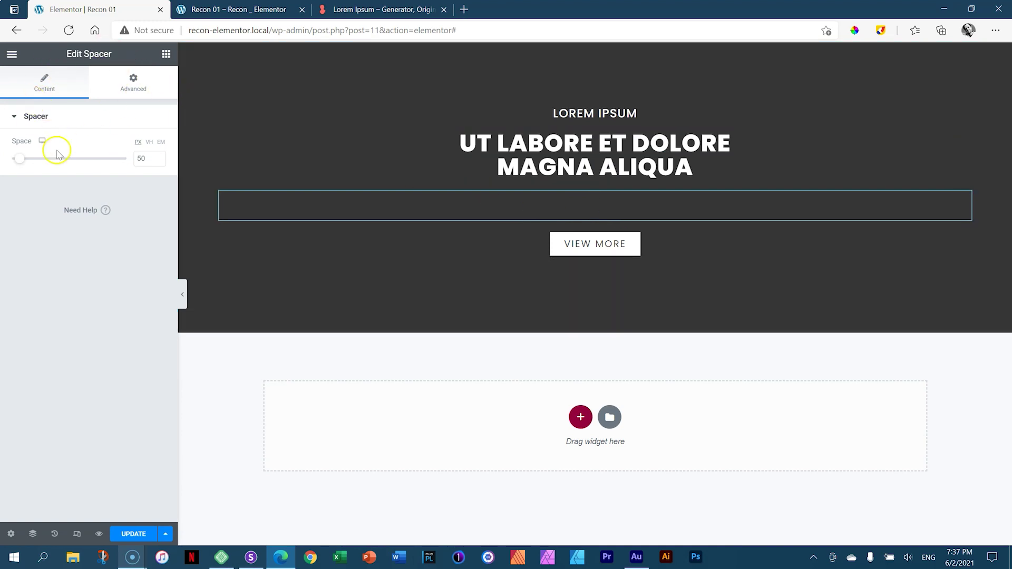
double_click(141, 160)
type("75")
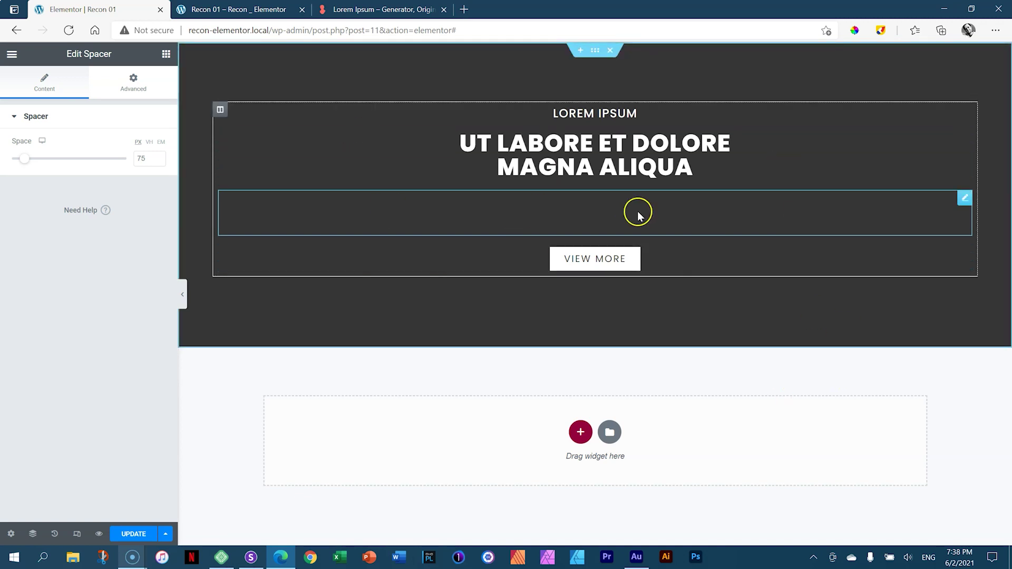
left_click(132, 534)
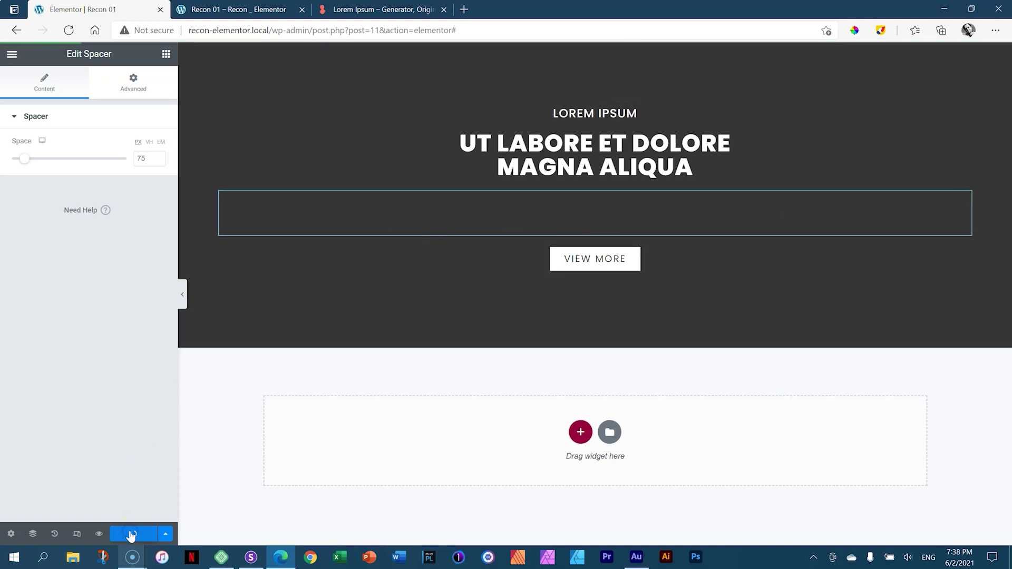
Copy the address recon-elementor.local/recon-01 from the page preview and load it in Sizzy
left_click(235, 9)
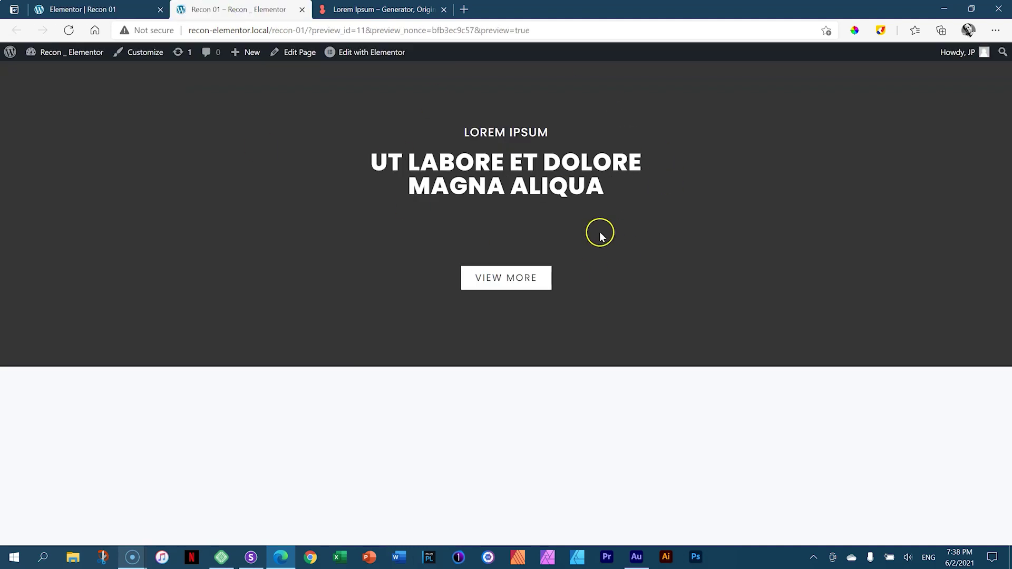
left_click(304, 31)
double_click(294, 30)
left_click_drag(294, 30, 190, 30)
key("ctrl+c")
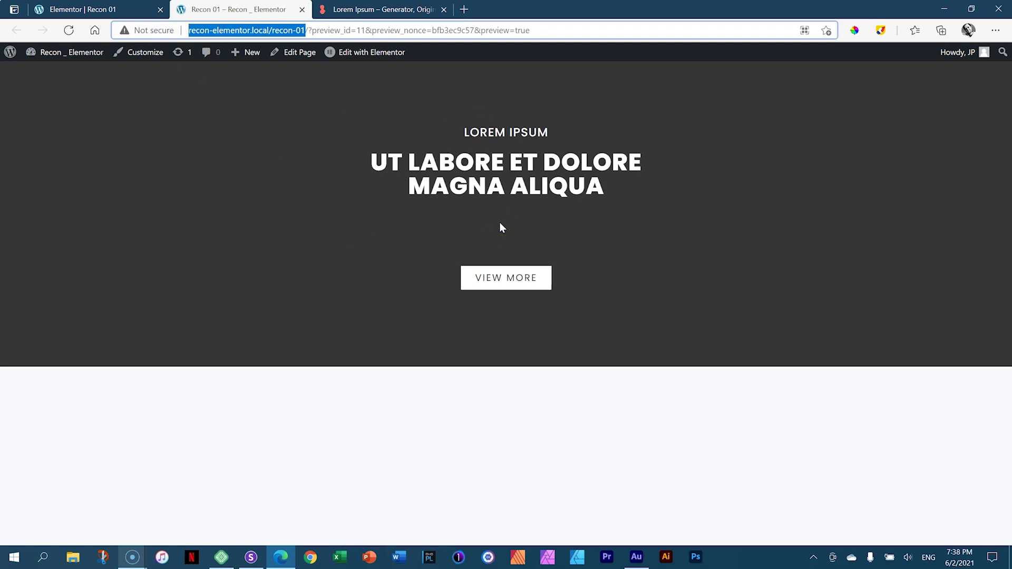
left_click(251, 556)
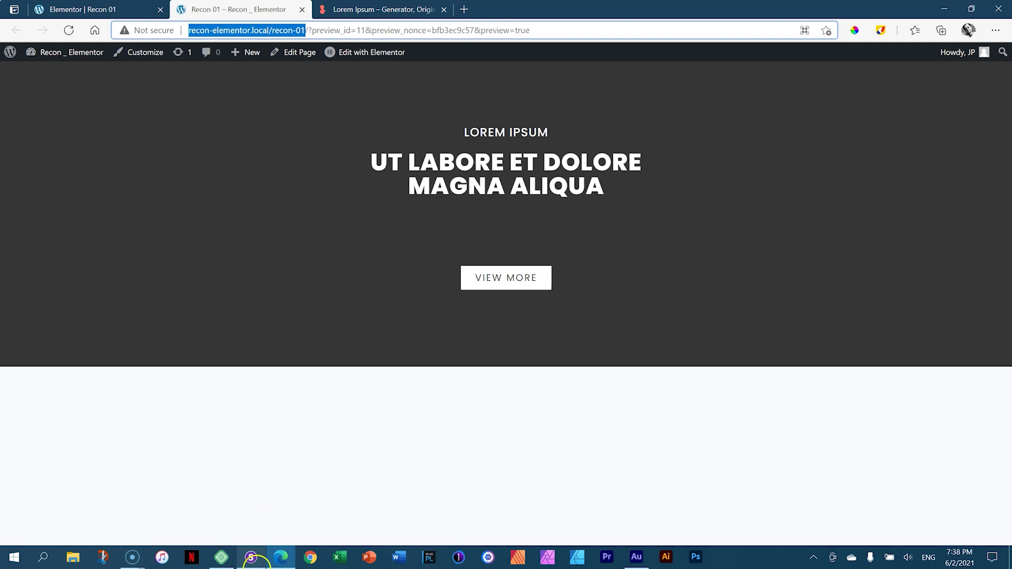
left_click(603, 12)
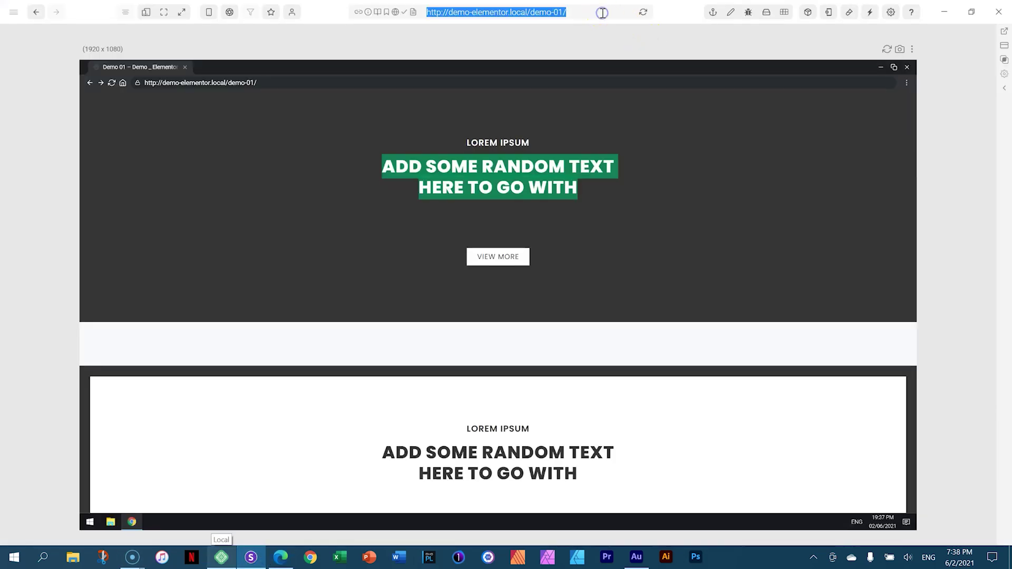
key("ctrl+v")
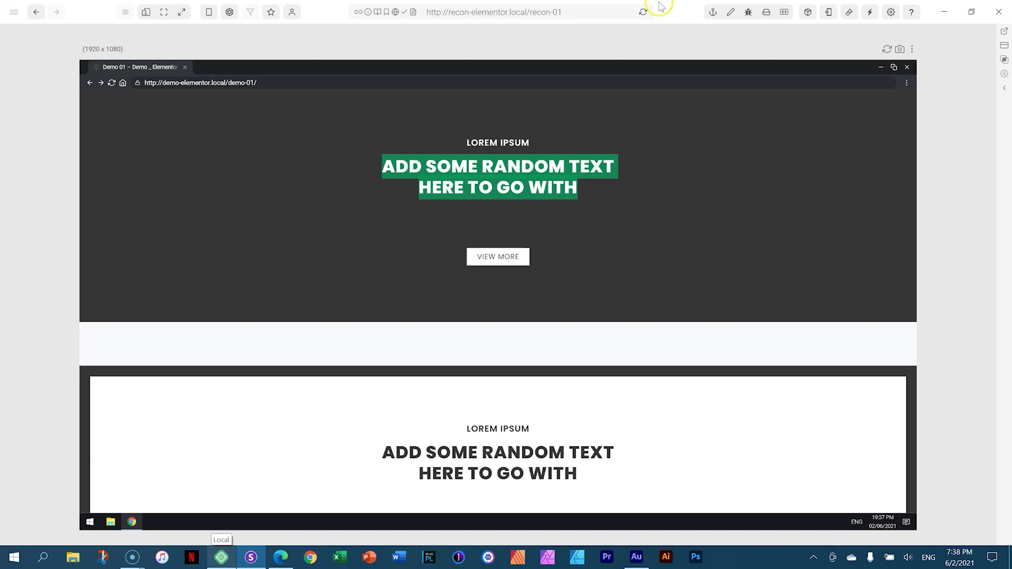
left_click(643, 13)
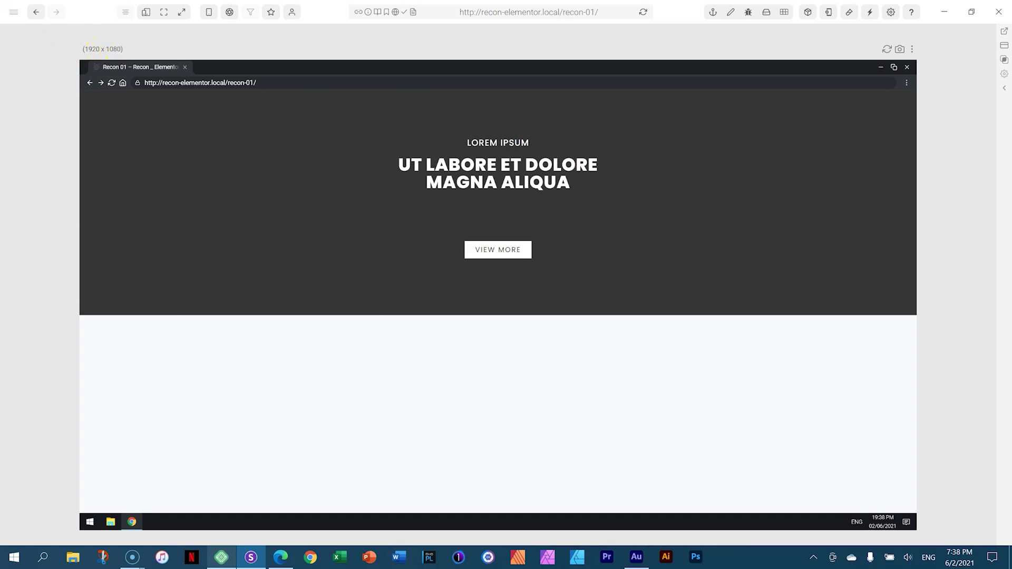
Show the page on multiple devices and examine the header's layout on desktop, MacBook Air, Galaxy S20, iPhone 12 and iPad
left_click(147, 14)
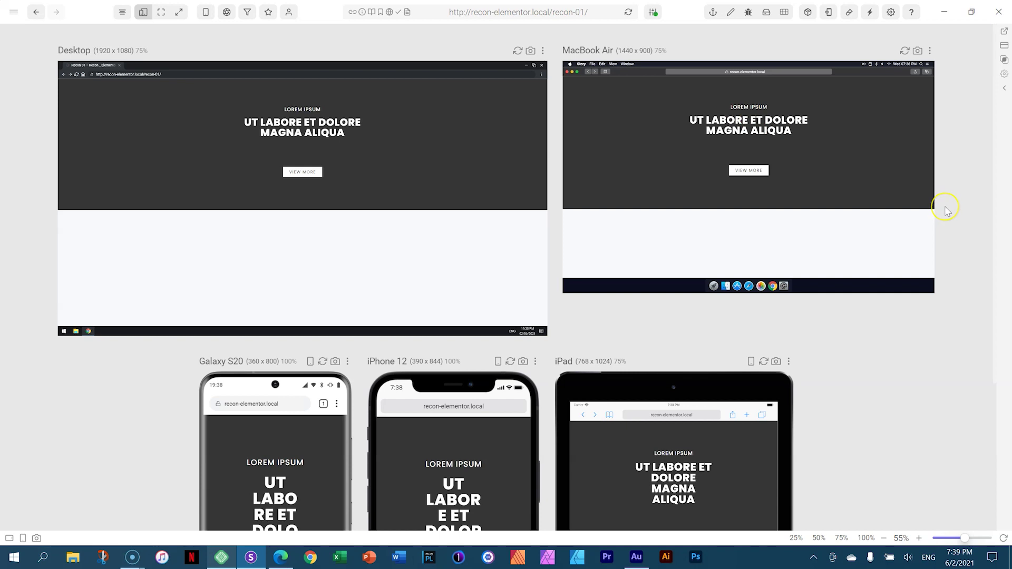
scroll(946, 211, "down", 2)
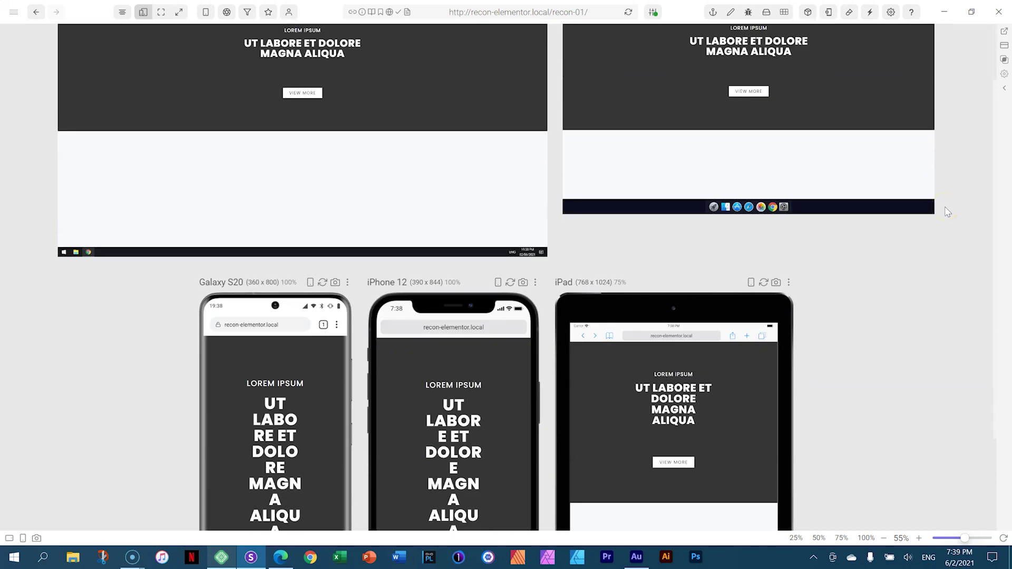
scroll(947, 212, "down", 3)
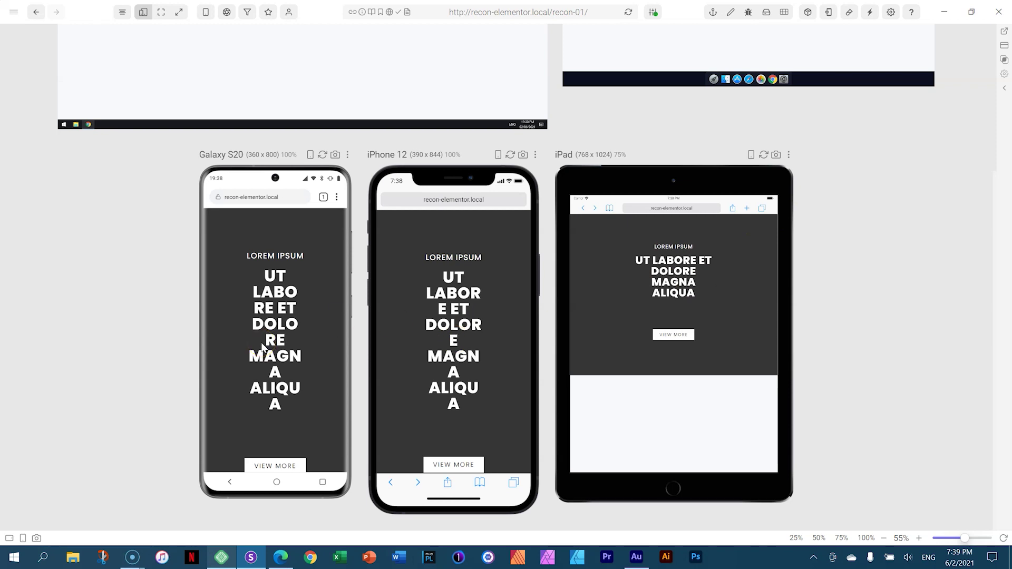
scroll(572, 164, "up", 4)
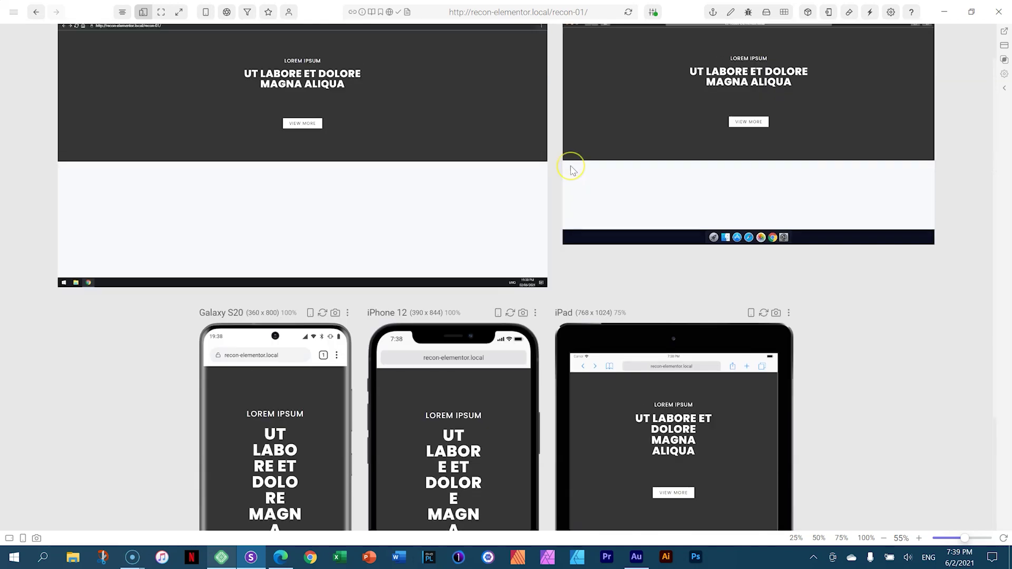
scroll(573, 170, "down", 4)
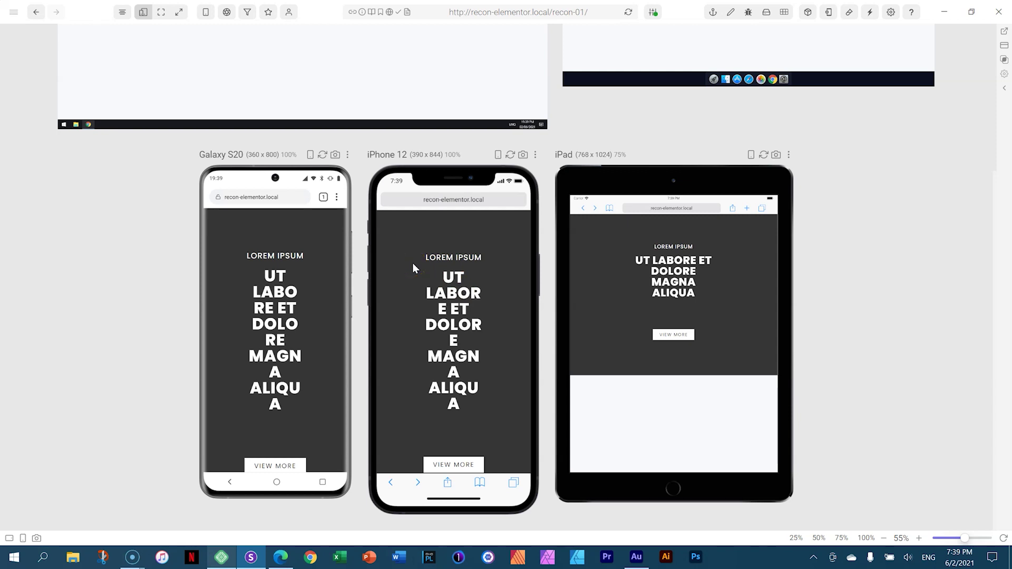
Switch back to the Elementor editor in Edge and view the header in responsive mode at mobile and tablet sizes
left_click(278, 560)
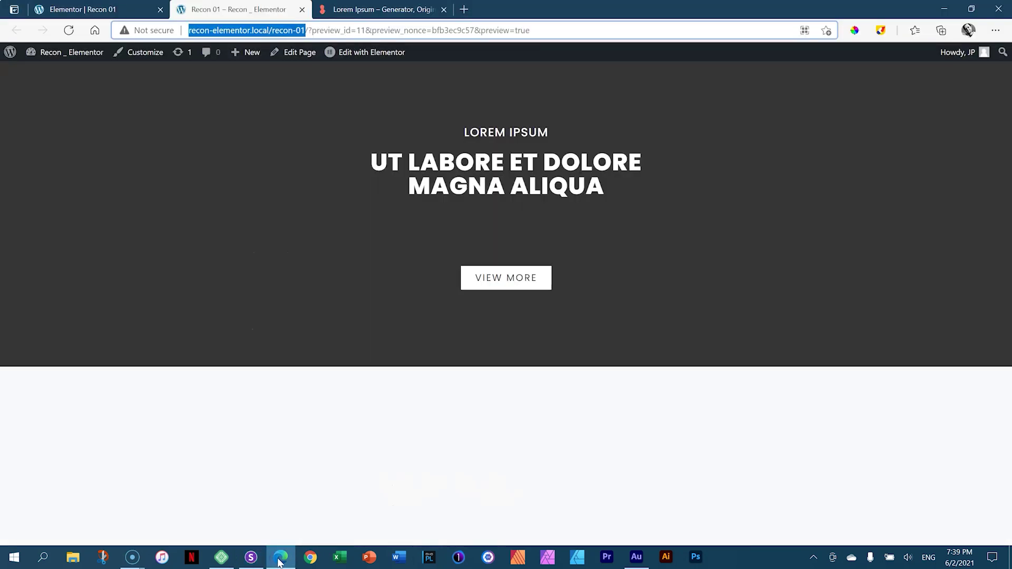
left_click(95, 10)
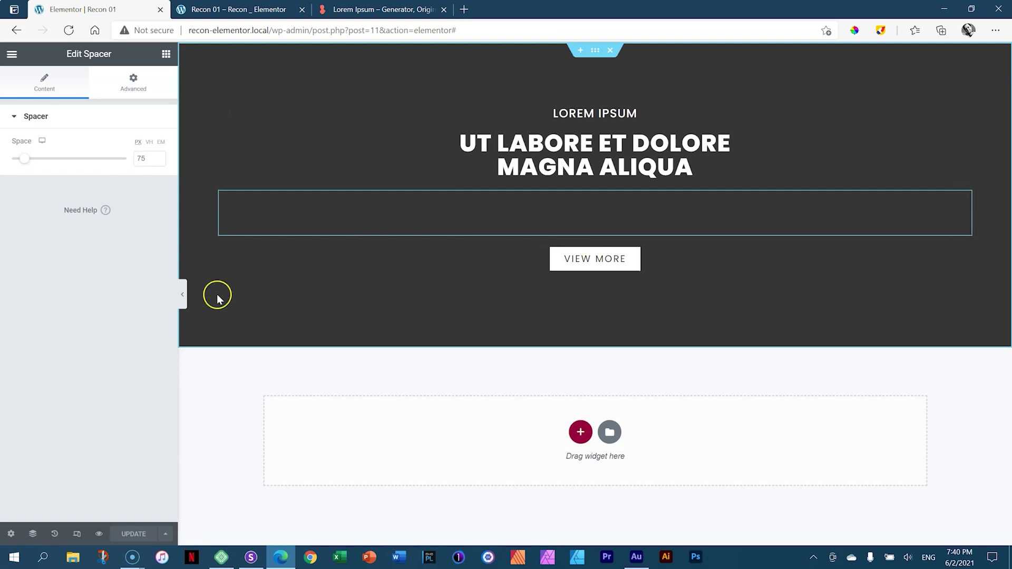
left_click(80, 535)
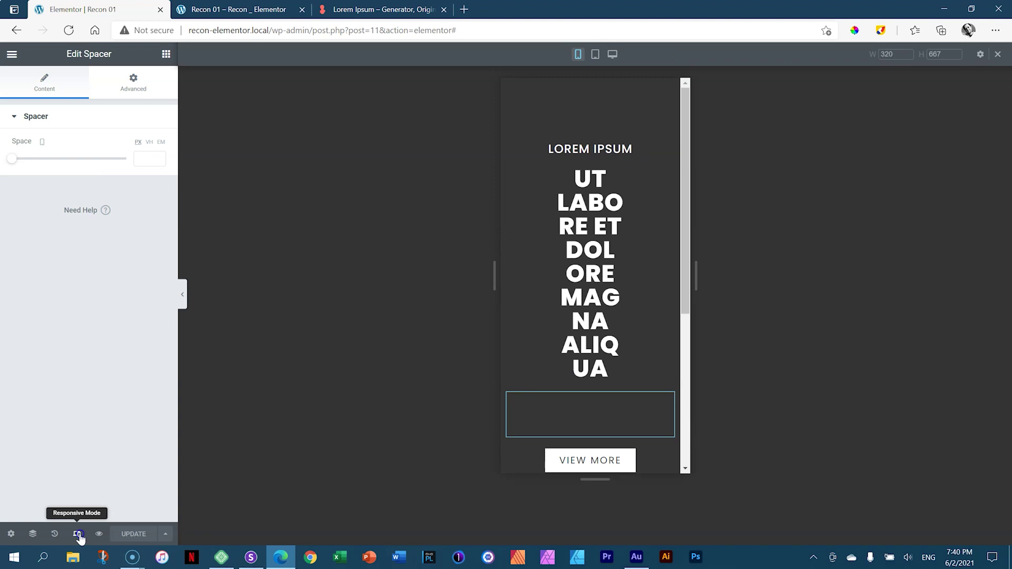
left_click(79, 535)
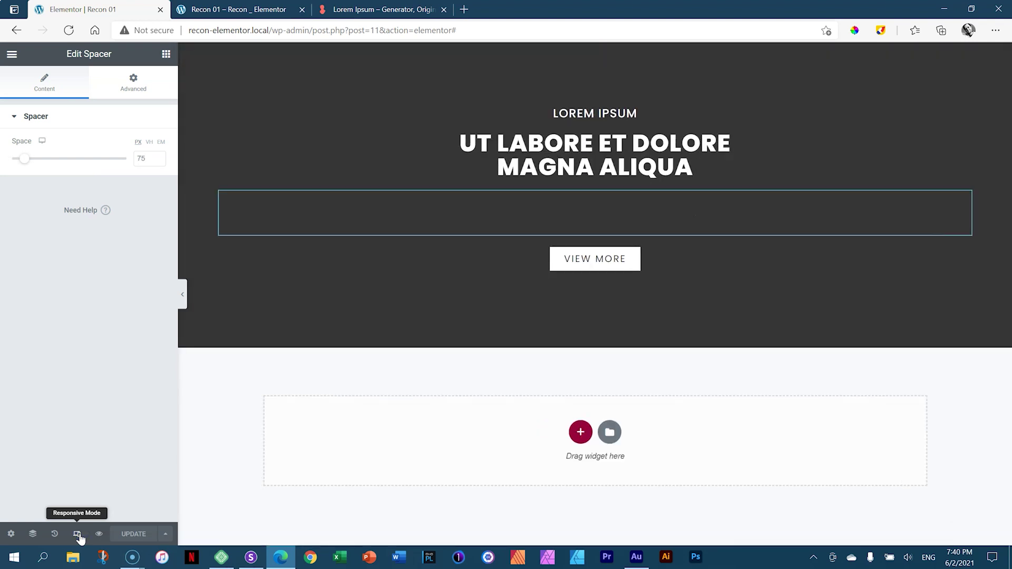
left_click(79, 536)
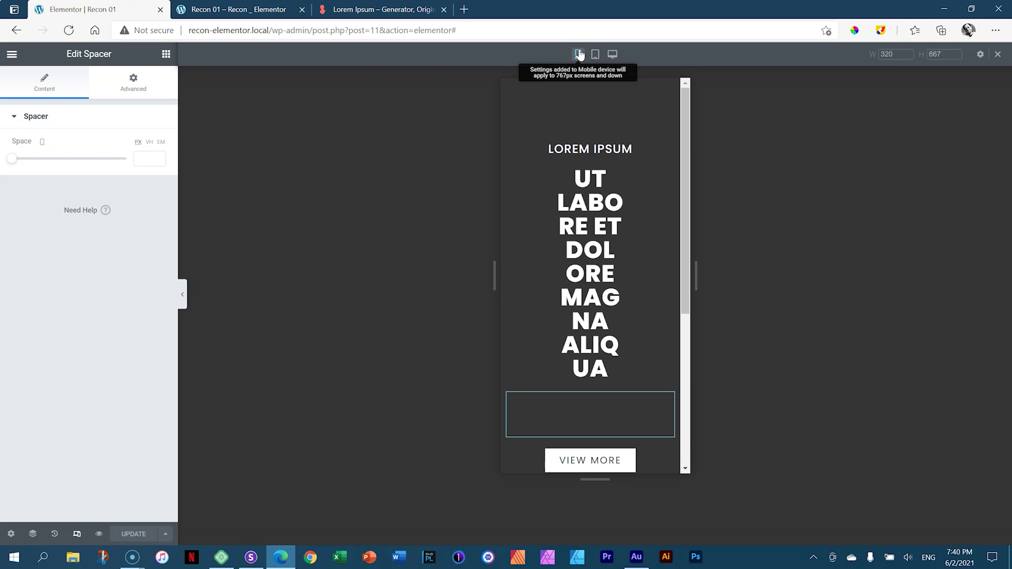
left_click(595, 56)
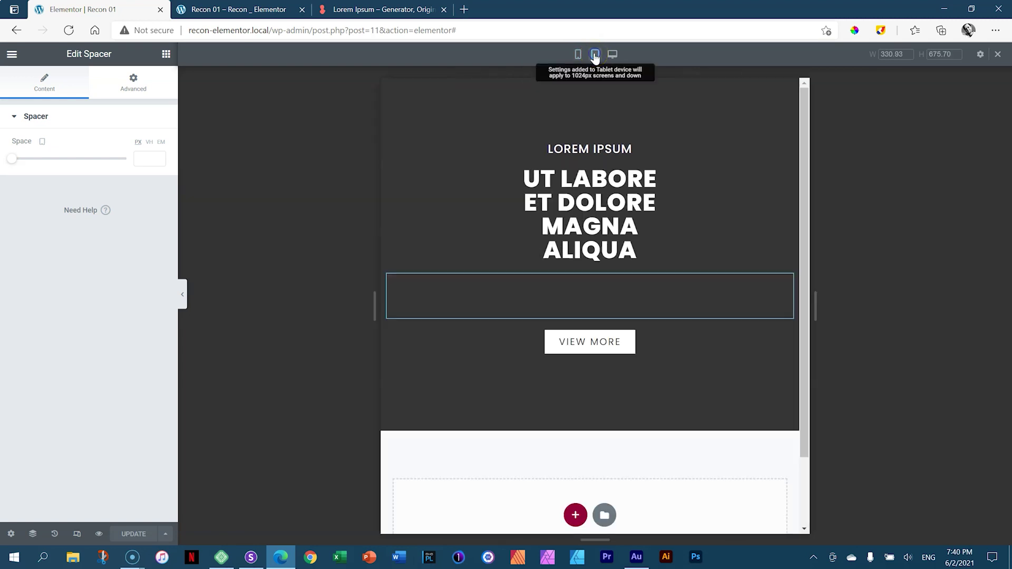
Compare the header section at tablet, desktop and mobile sizes in responsive mode, including the mobile viewport's width and height
left_click(592, 61)
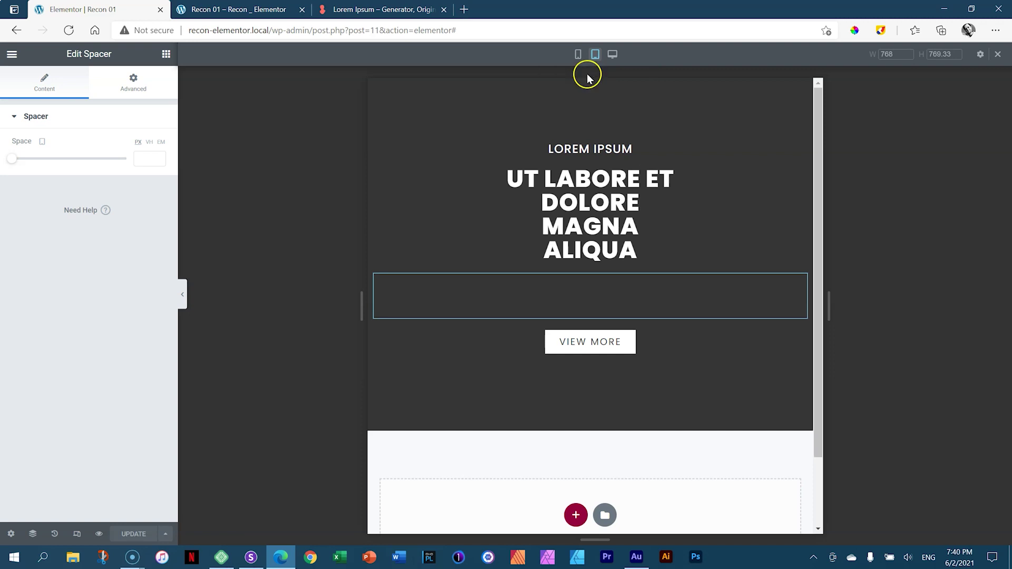
left_click(613, 55)
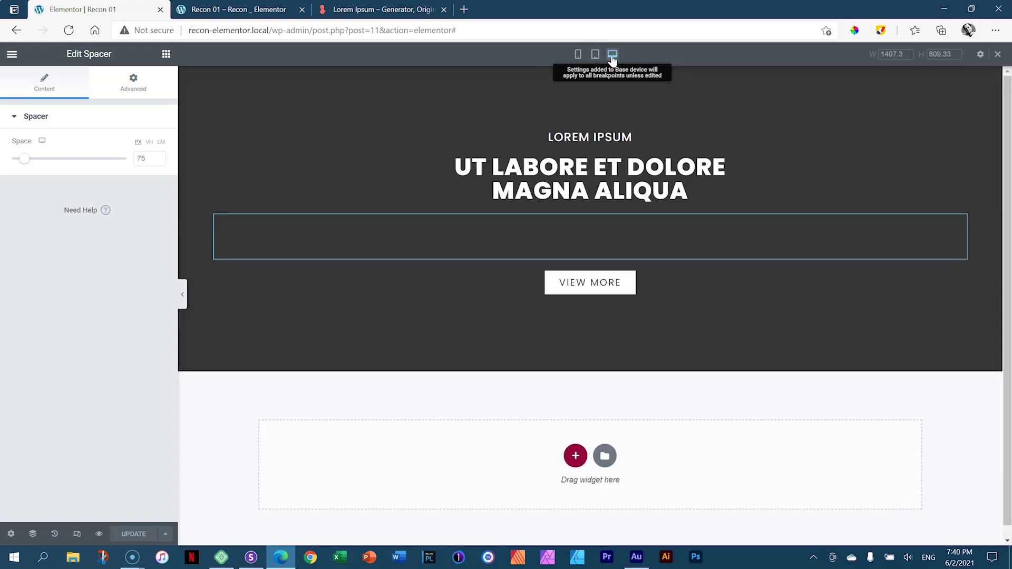
left_click(578, 54)
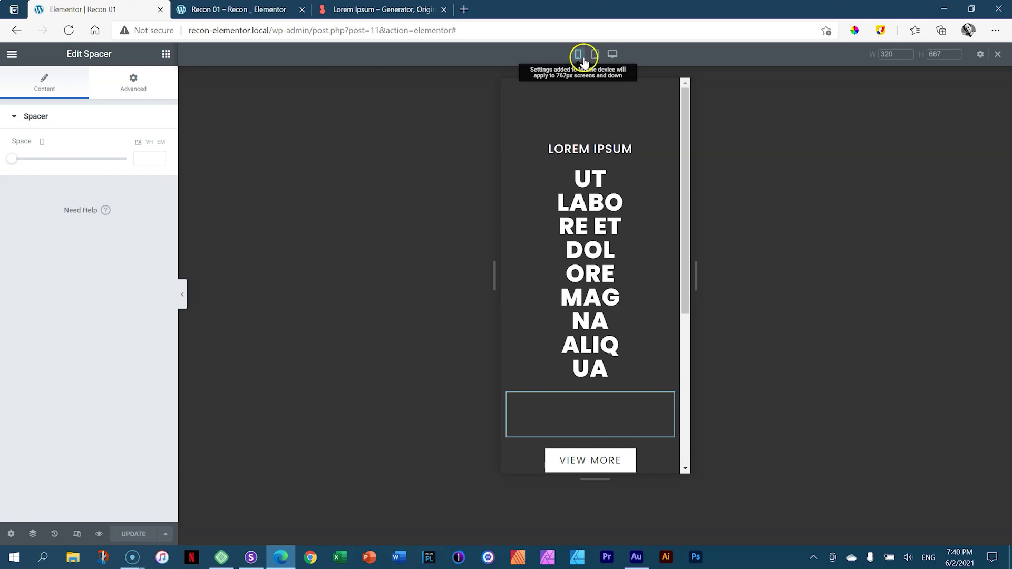
left_click(942, 53)
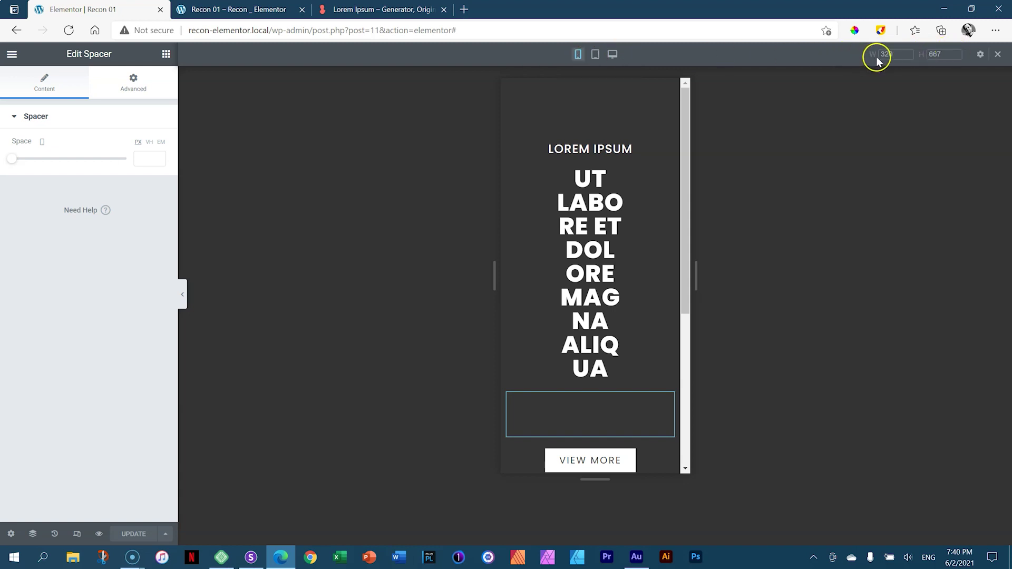
left_click(899, 55)
left_click(250, 556)
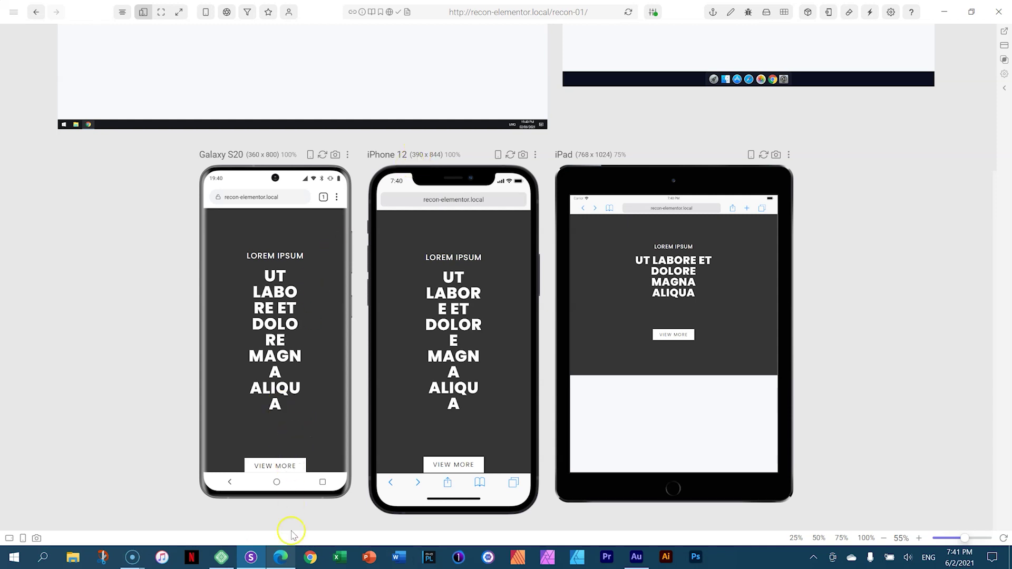
left_click(285, 559)
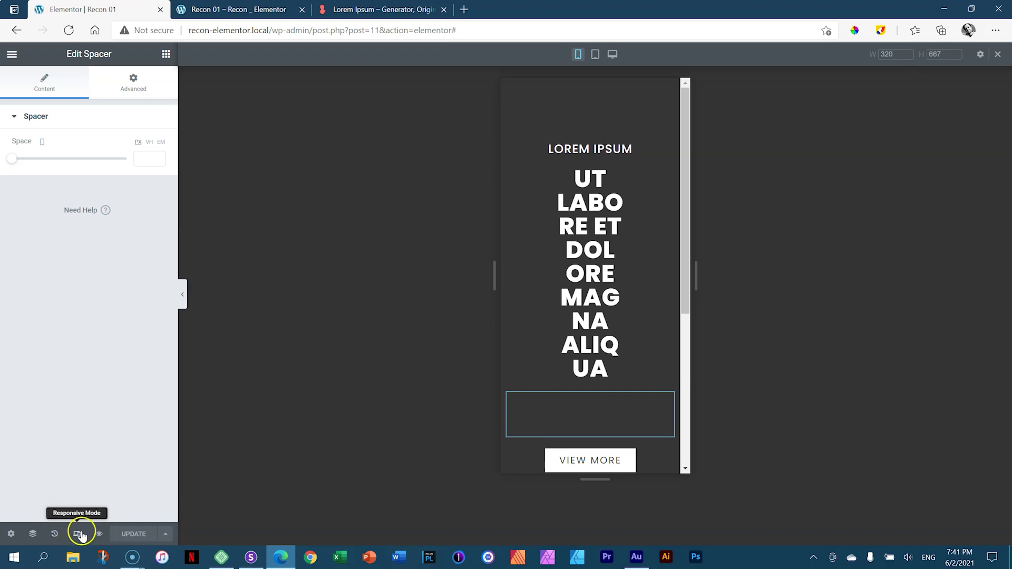
left_click(612, 54)
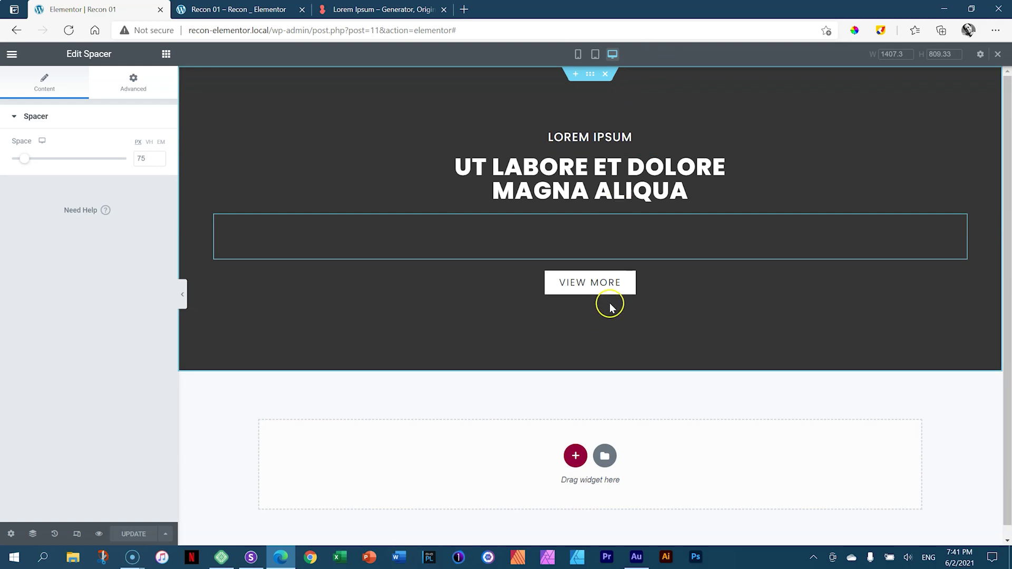
Set the main heading's tablet padding to 10% on the right and left, unlinked from 0 at top and bottom
left_click(594, 55)
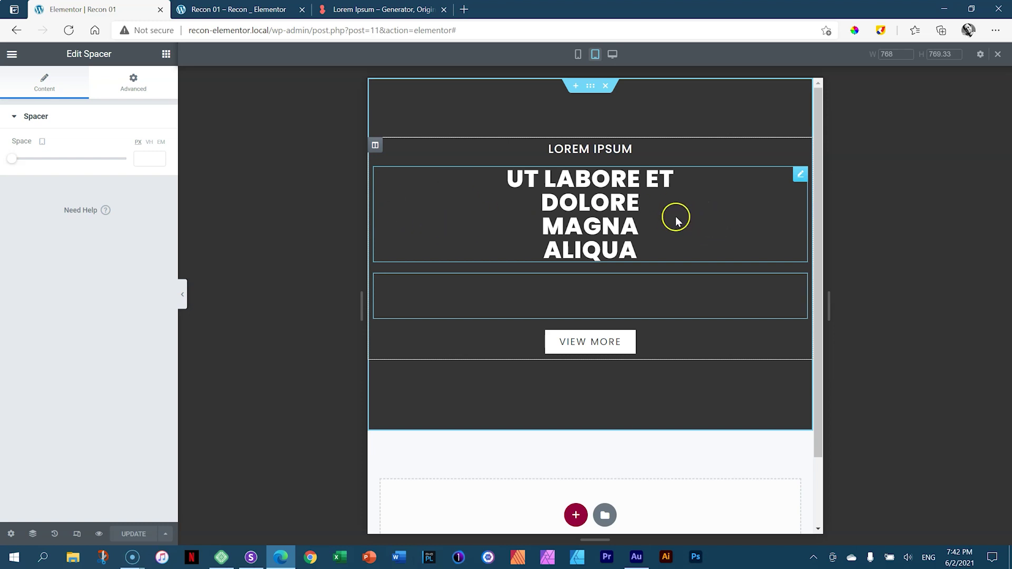
left_click(801, 176)
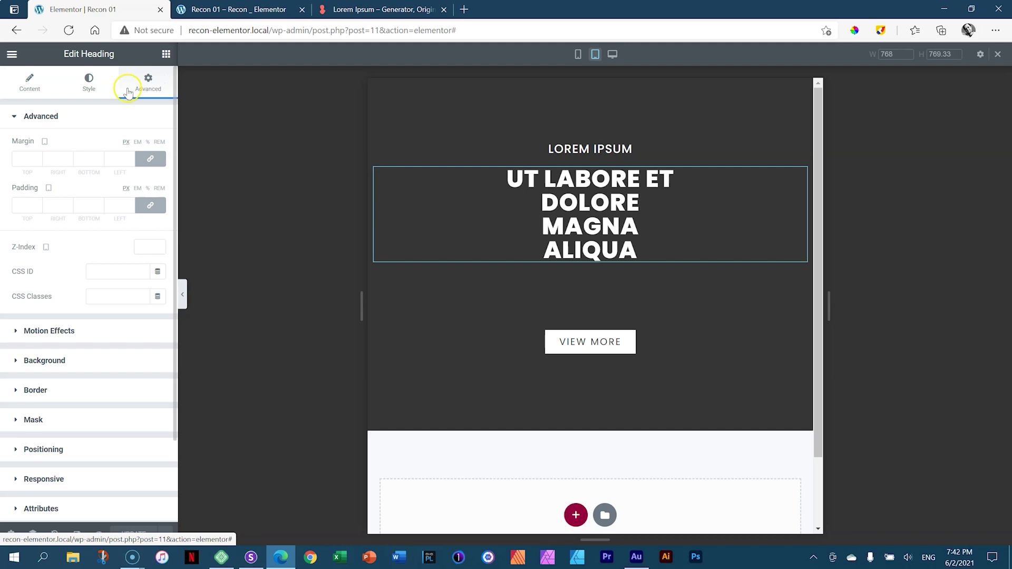
left_click(147, 188)
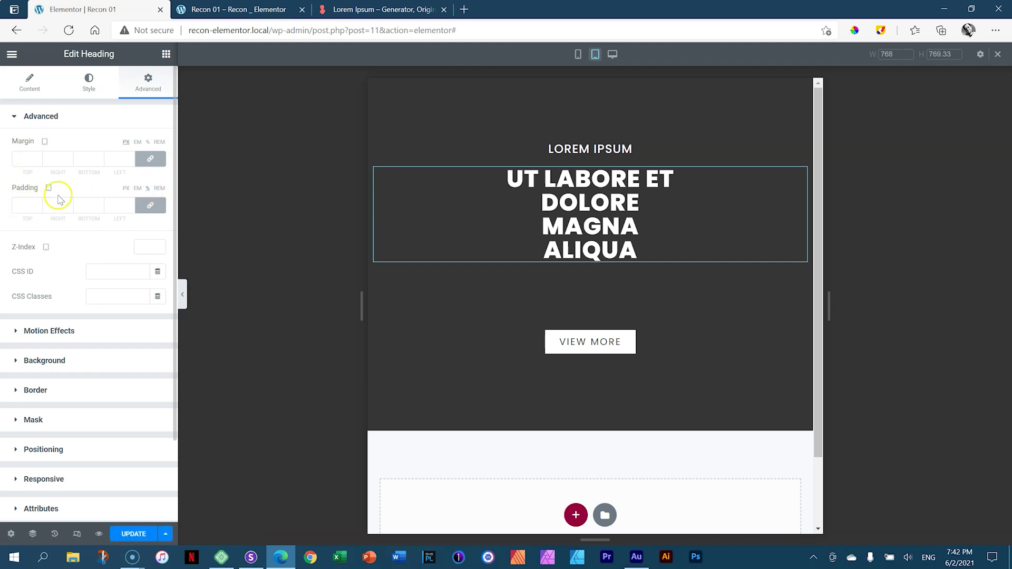
left_click(151, 205)
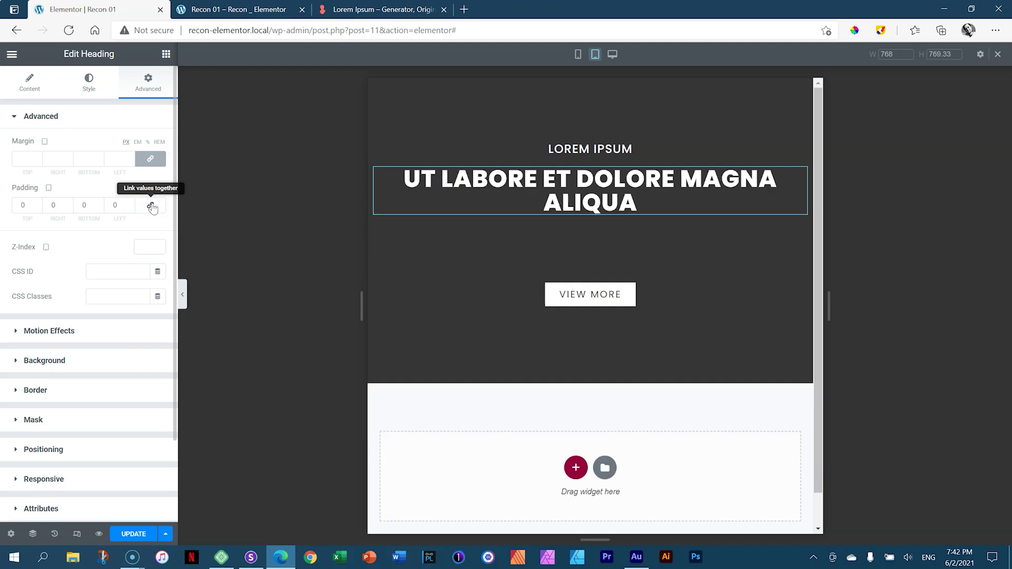
double_click(49, 205)
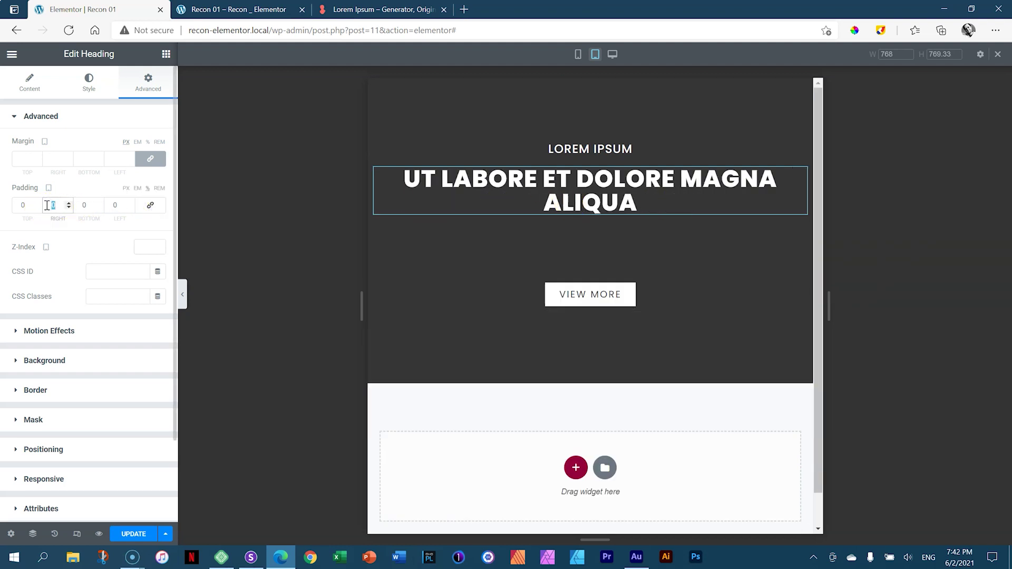
type("10")
left_click(117, 204)
type("10")
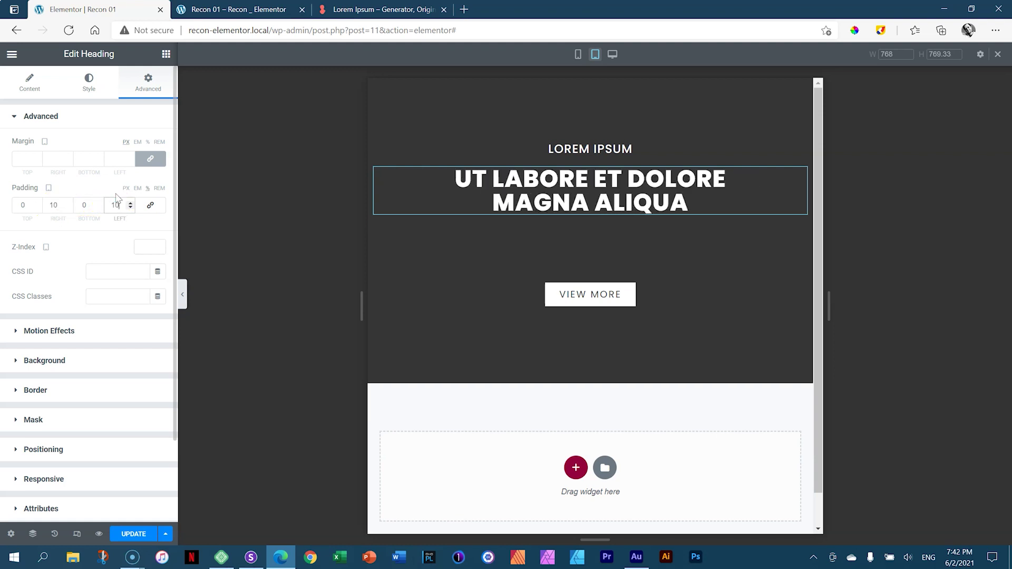
Compare the main heading's line breaks and padding values across the desktop, tablet and mobile views
left_click(604, 185)
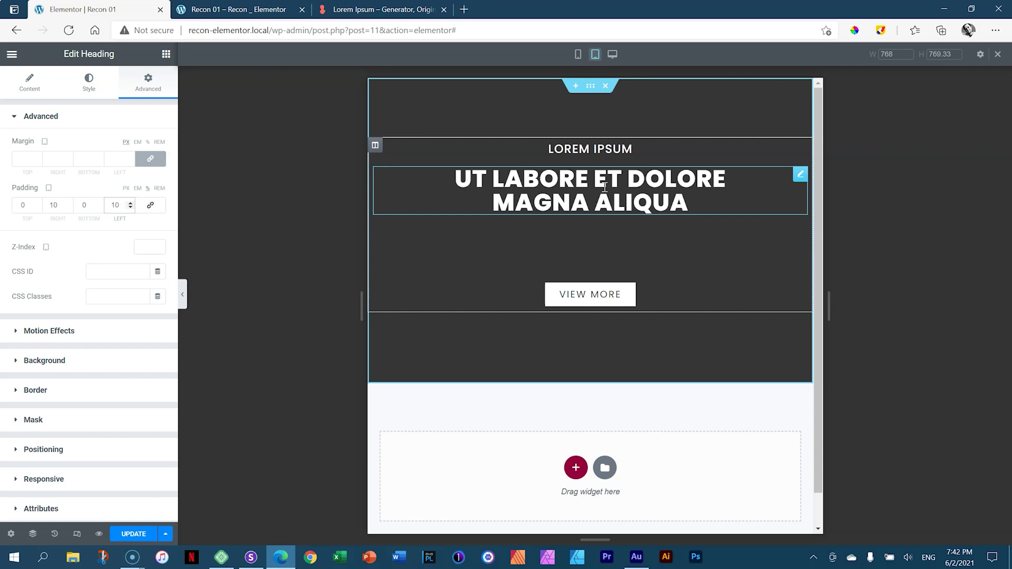
left_click(613, 55)
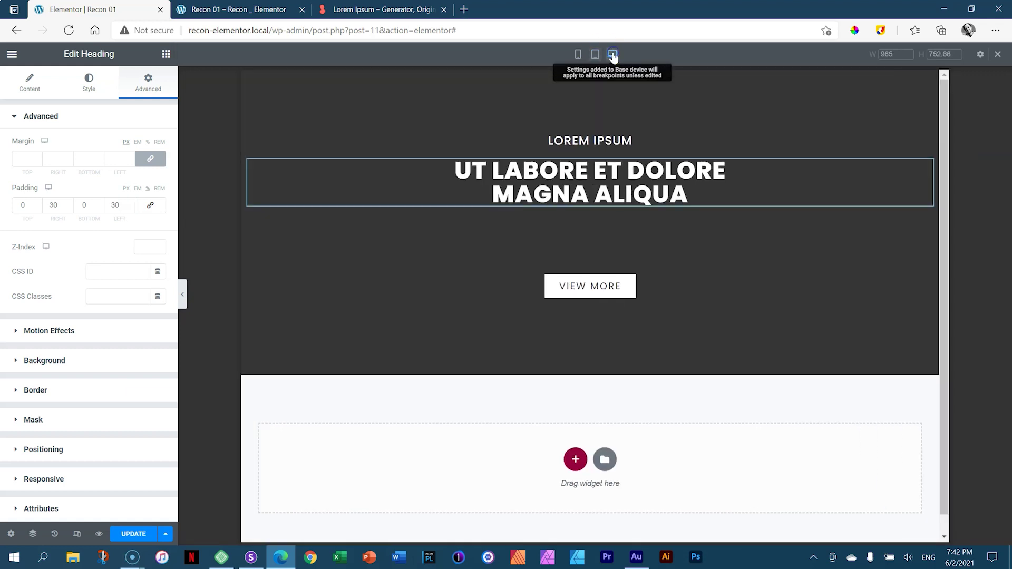
left_click(635, 186)
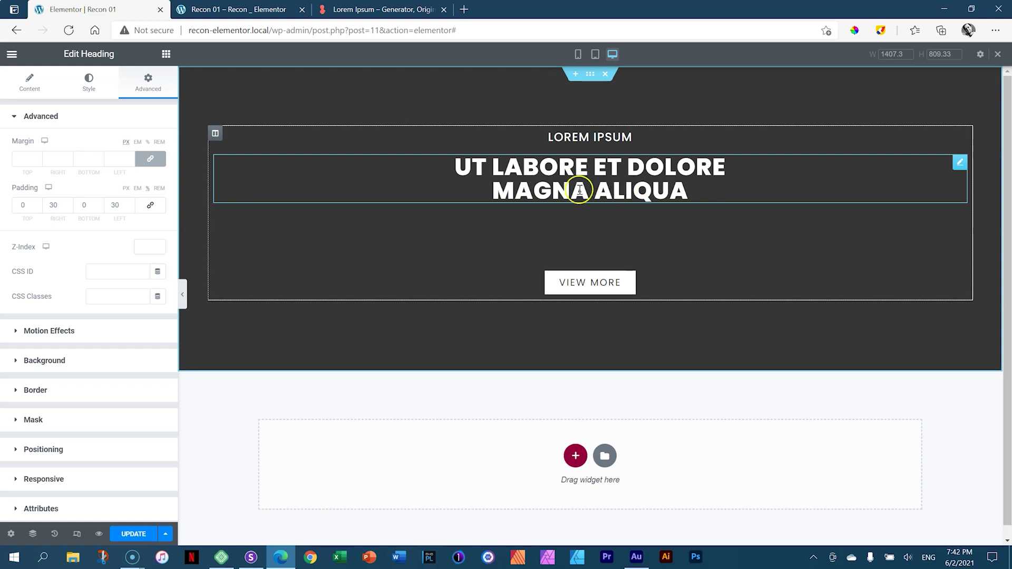
left_click(595, 55)
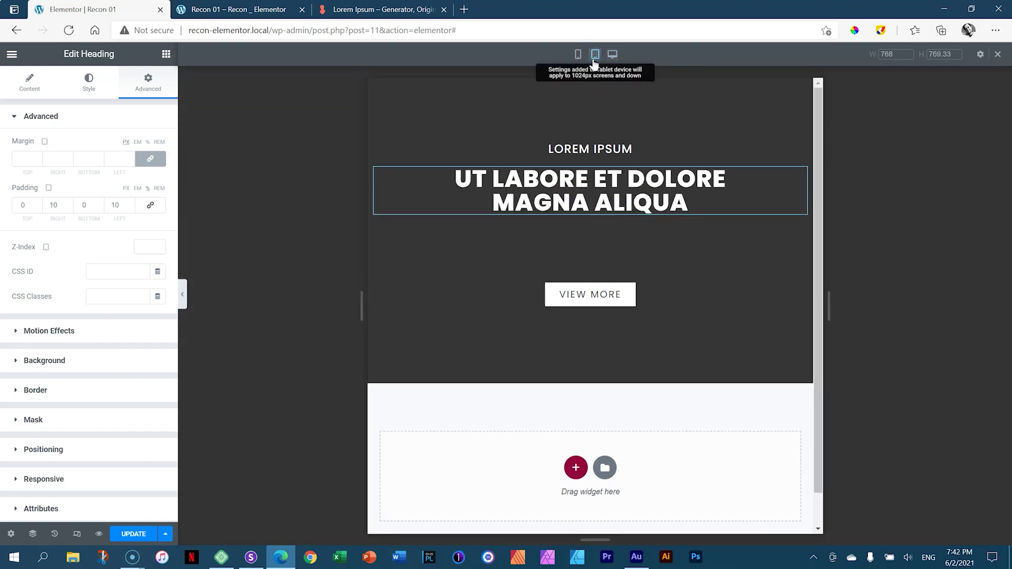
left_click(578, 54)
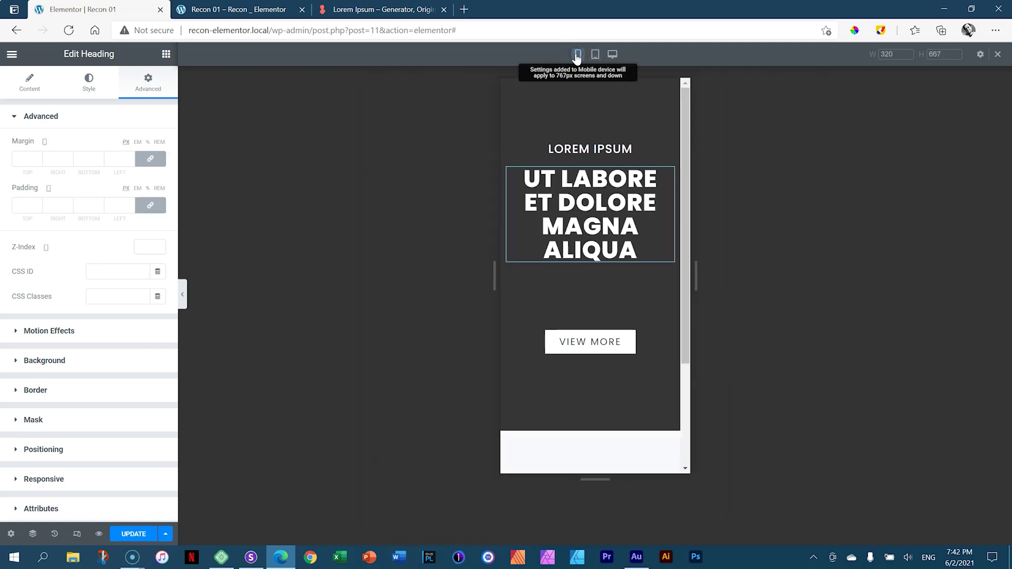
left_click(579, 55)
left_click(614, 55)
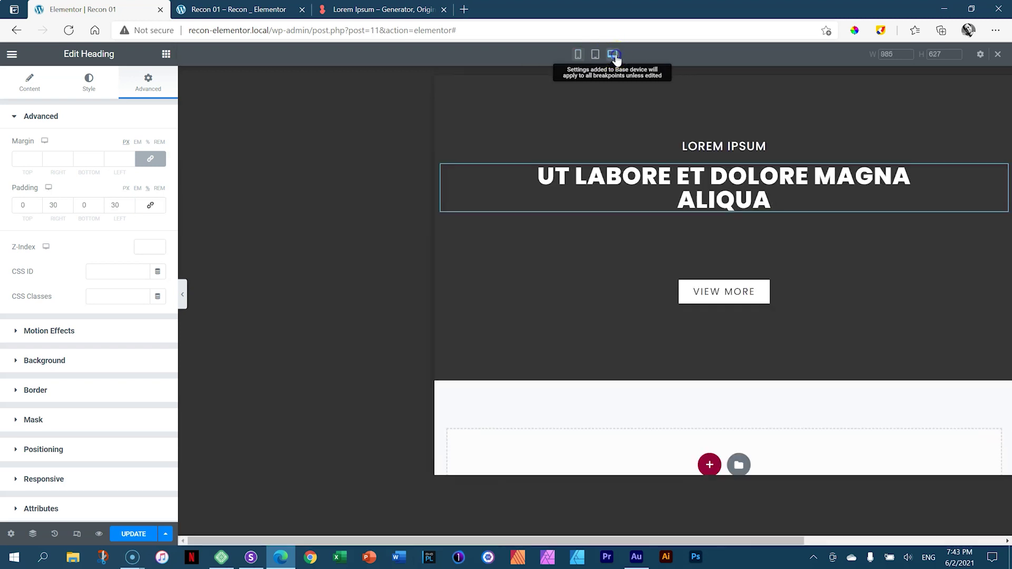
left_click(60, 192)
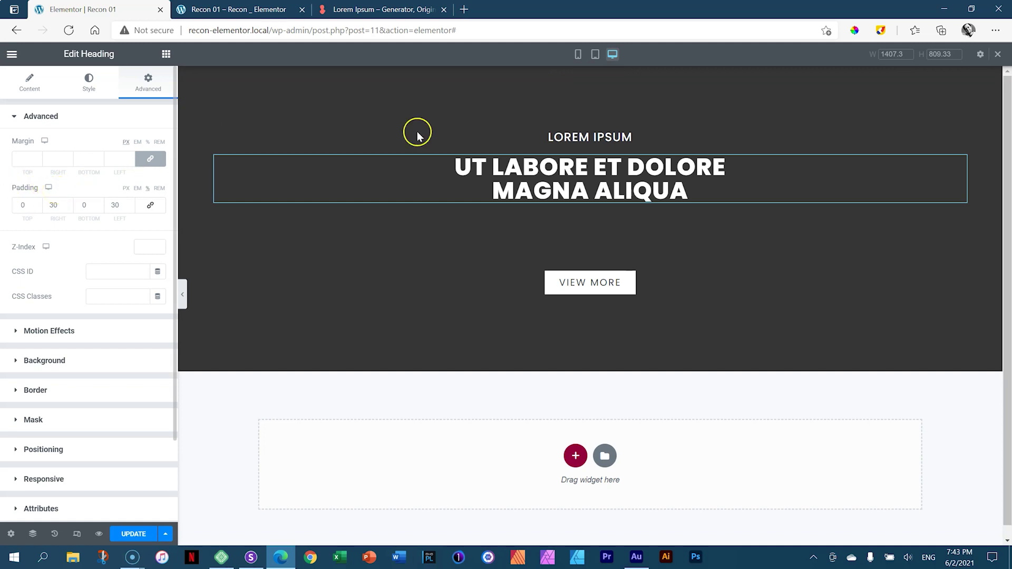
left_click(594, 54)
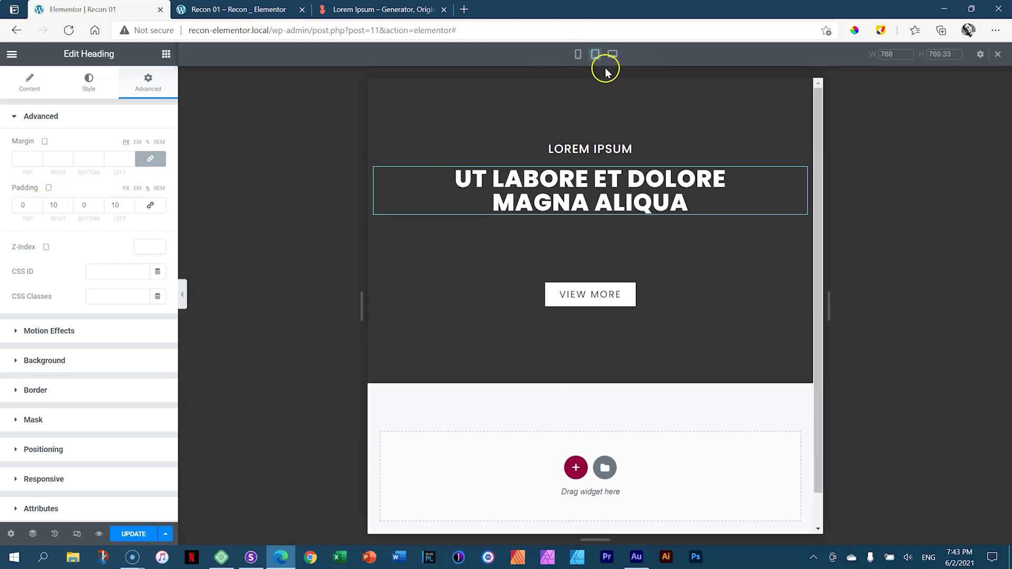
Check the heading's padding for mobile, desktop and tablet using the Padding setting's own device selector
left_click(577, 54)
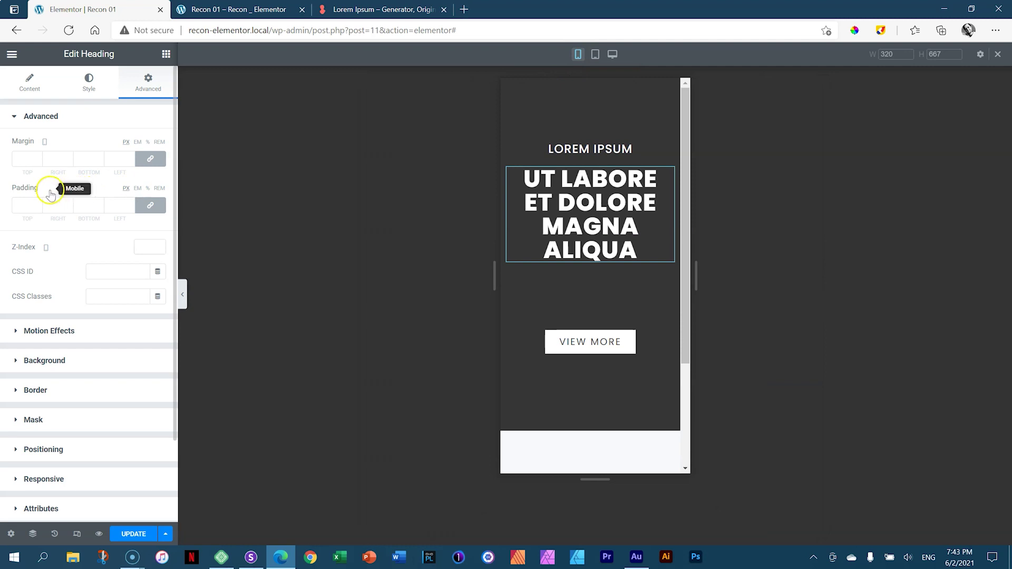
left_click(50, 189)
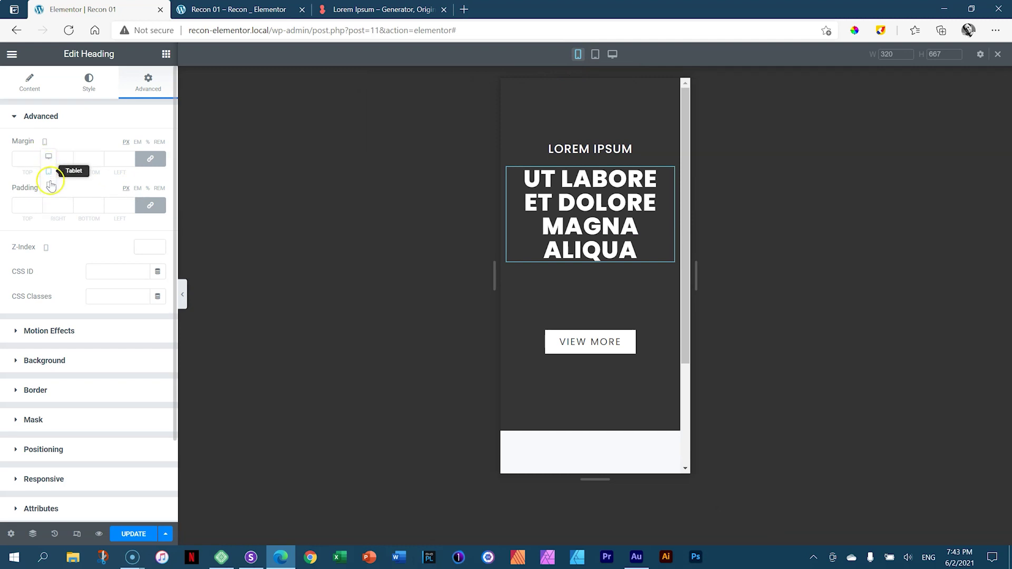
left_click(48, 157)
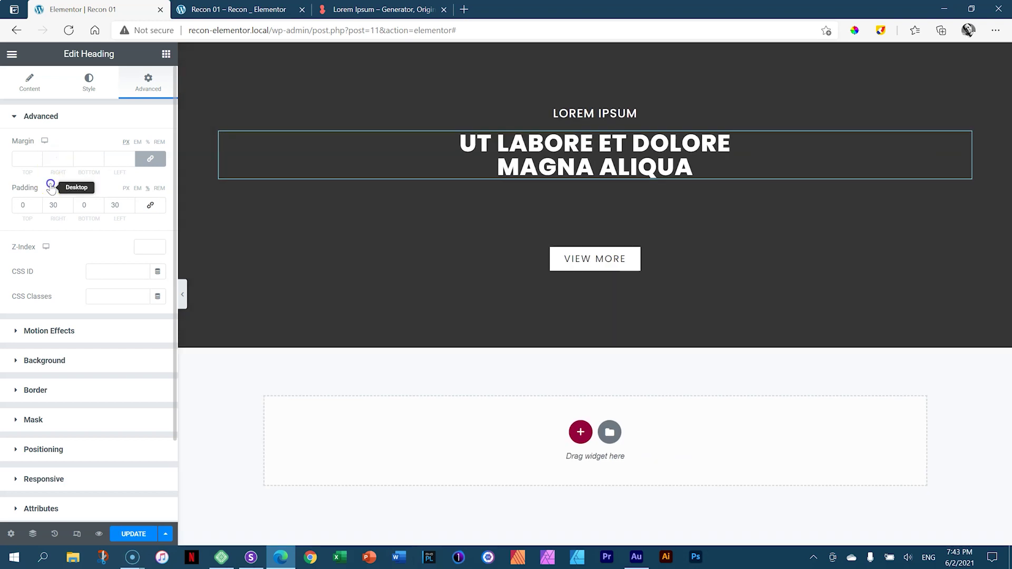
left_click(50, 189)
left_click(51, 196)
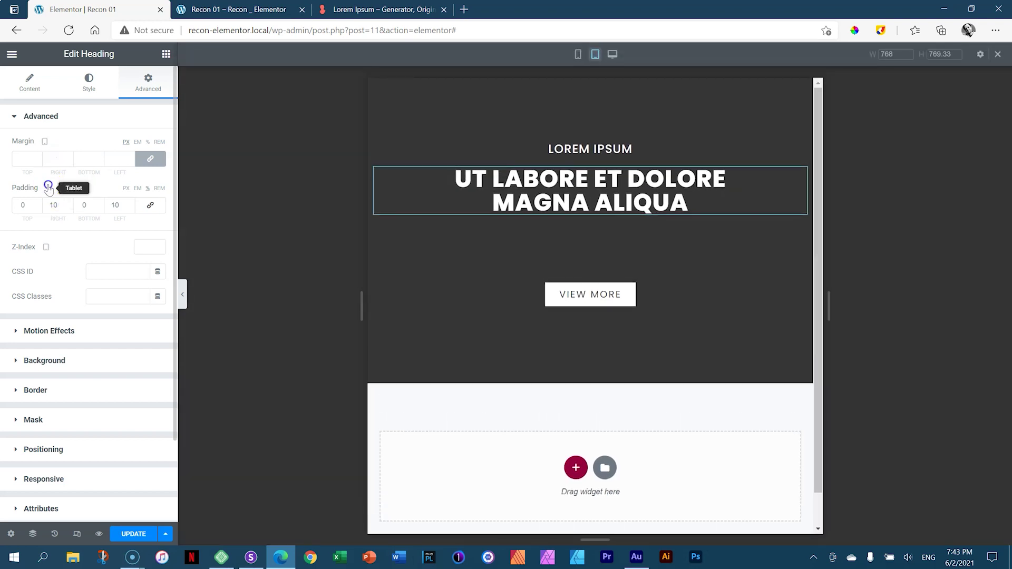
Set the main heading's mobile padding to 3% on the right and left, unlinked from 0 at top and bottom
left_click(50, 202)
mouse_move(49, 186)
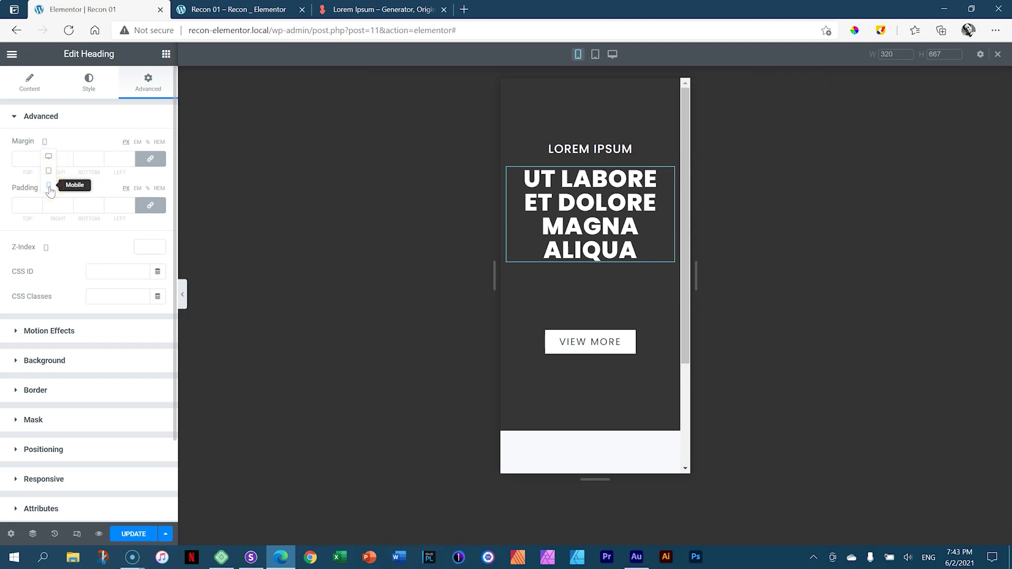
left_click(147, 188)
left_click(61, 206)
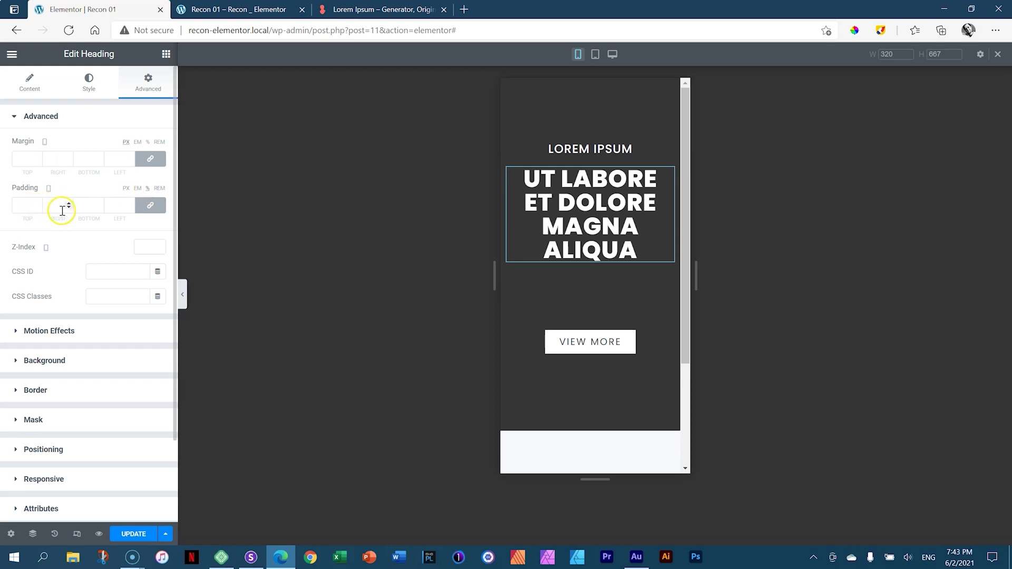
type("3")
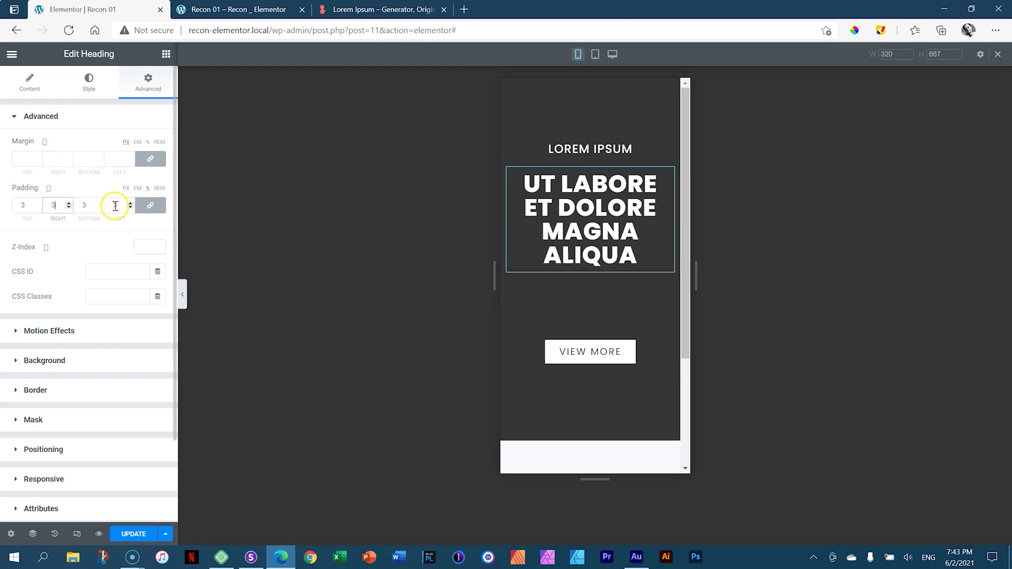
key("BackSpace")
left_click(148, 204)
left_click(51, 204)
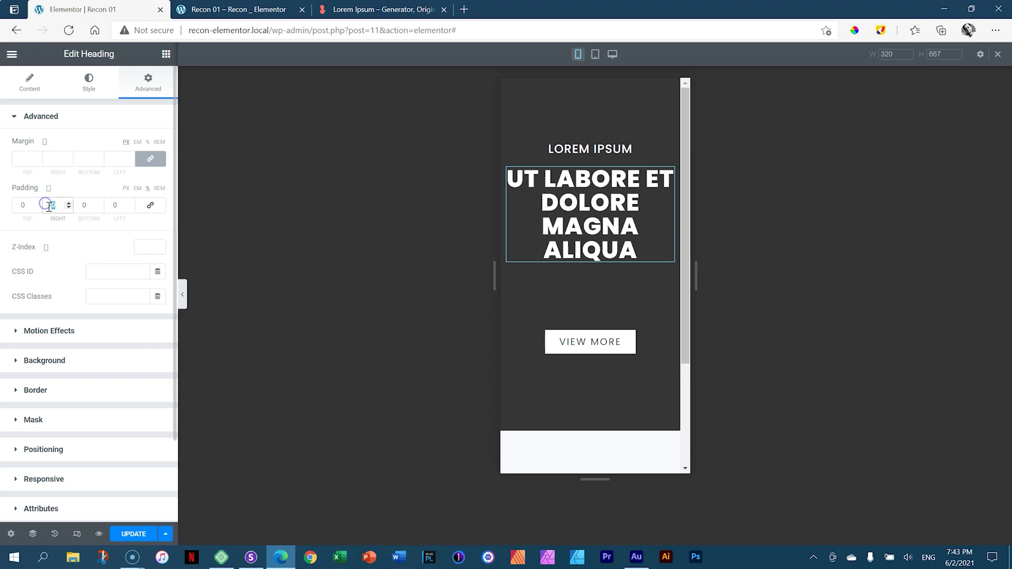
type("3")
left_click(114, 205)
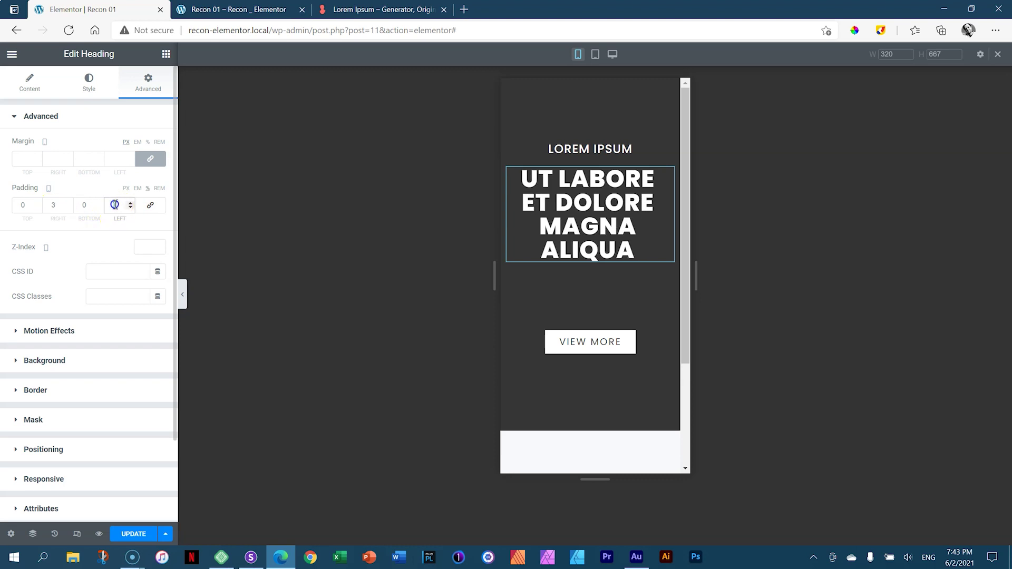
type("3")
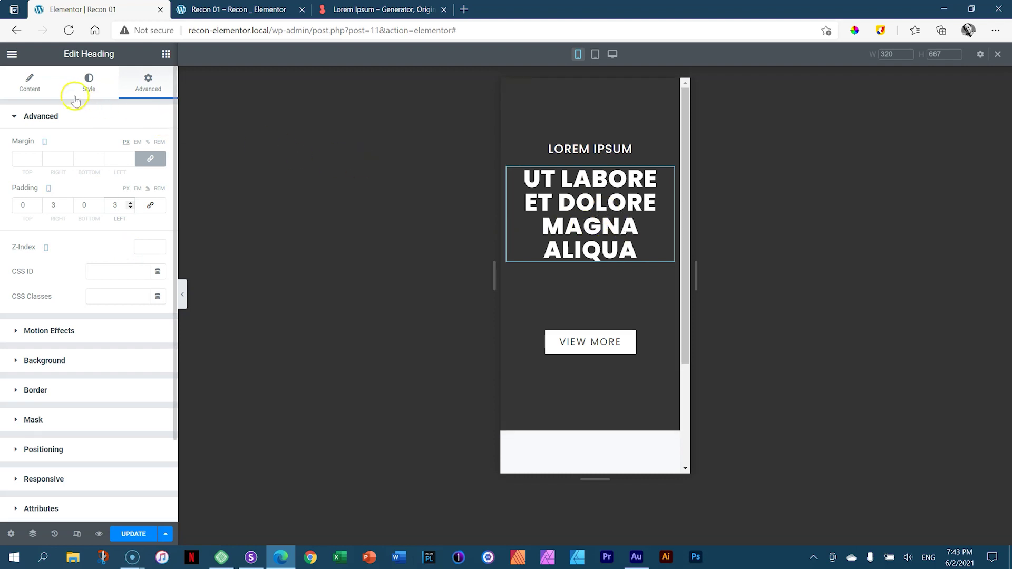
Set the main heading's mobile font size to 20 px in its typography settings
left_click(42, 93)
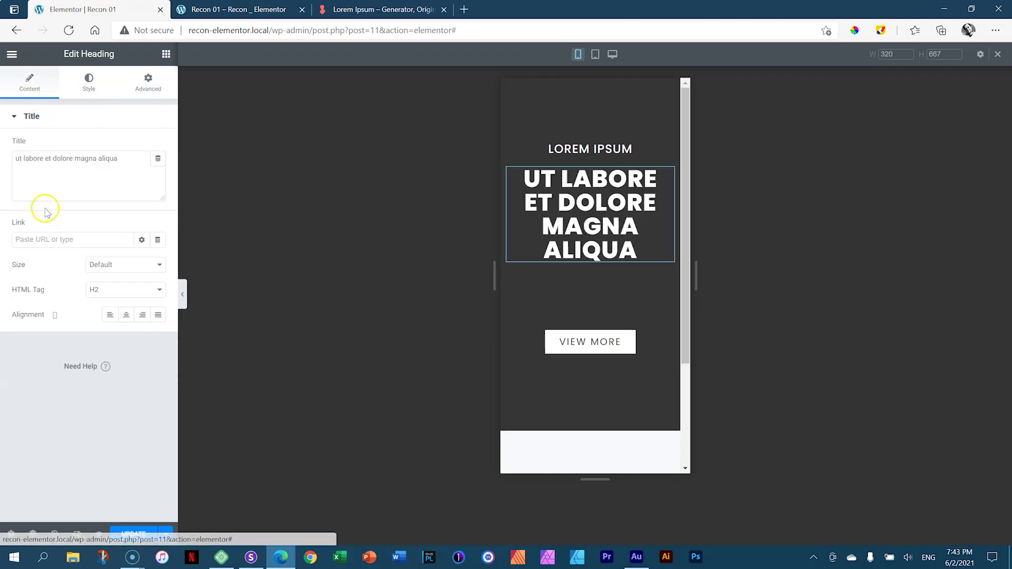
left_click(87, 85)
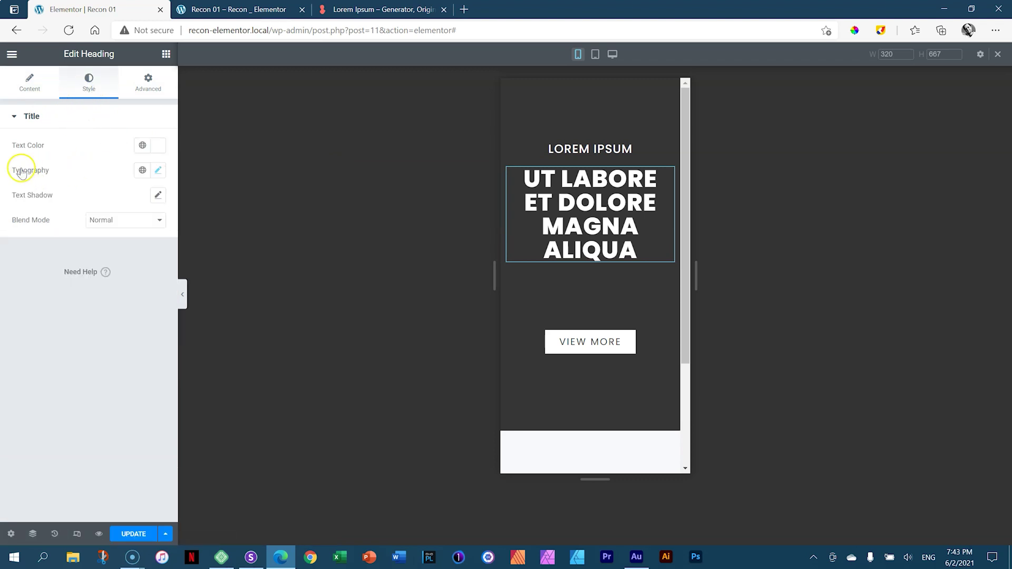
left_click(158, 171)
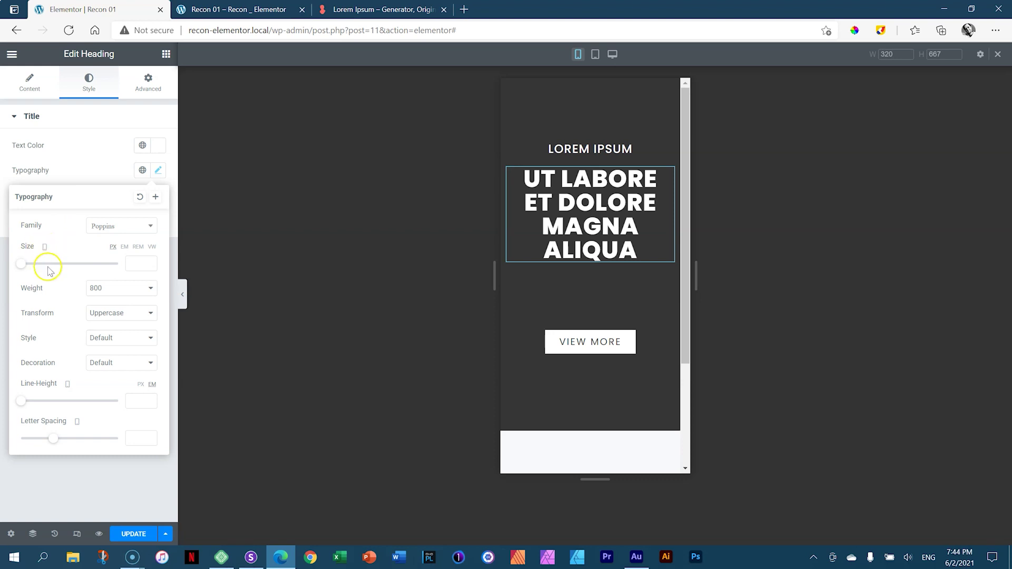
left_click(139, 262)
type("20")
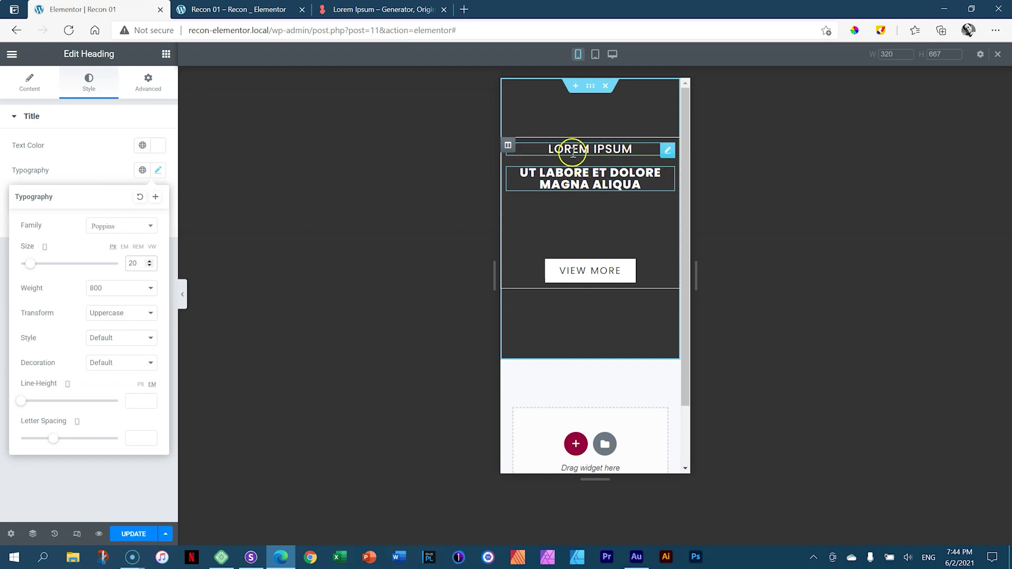
Set the mobile font size of the small Lorem Ipsum heading to 14 px in its typography settings
left_click(667, 151)
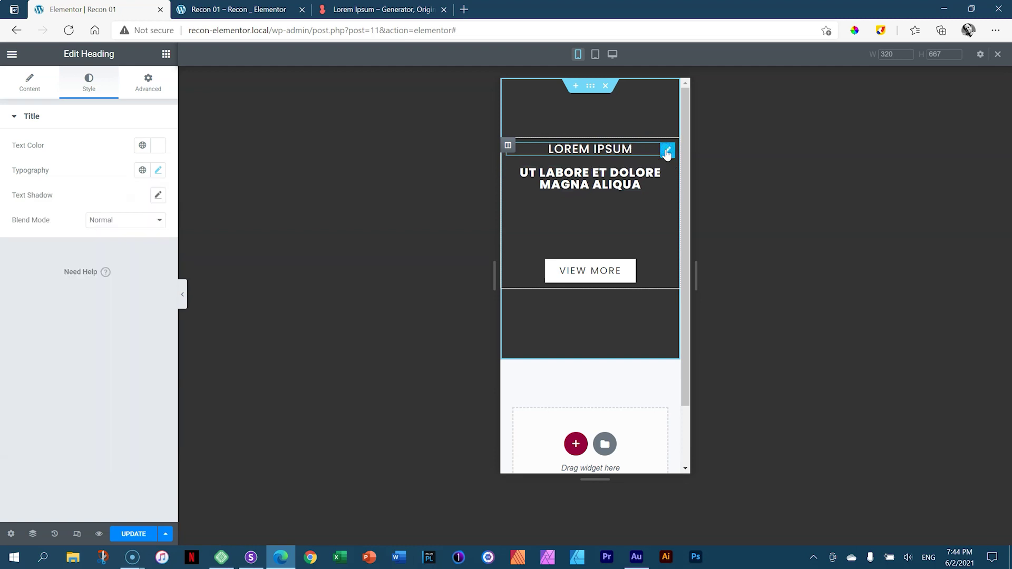
left_click(158, 170)
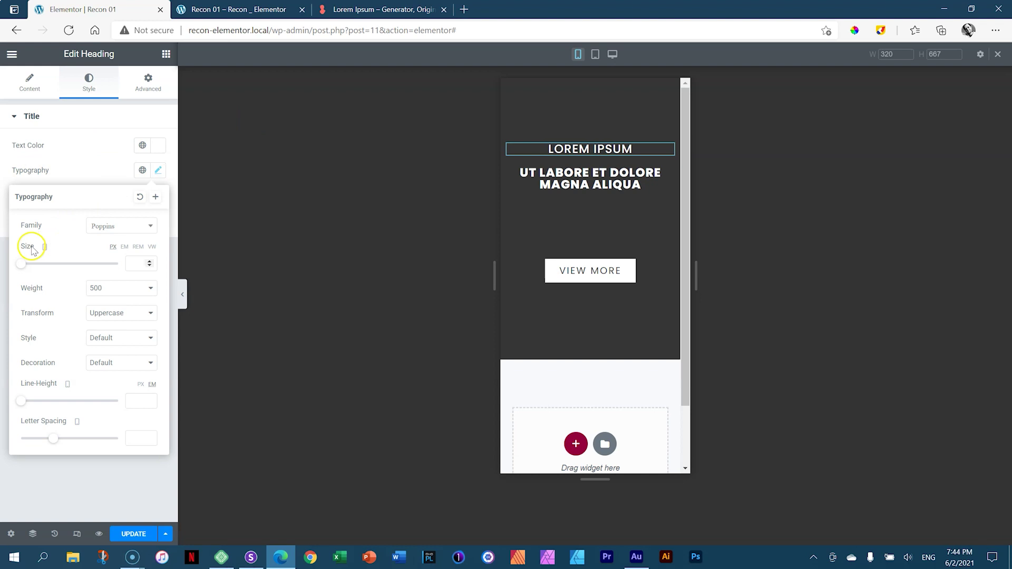
left_click(131, 263)
type("14")
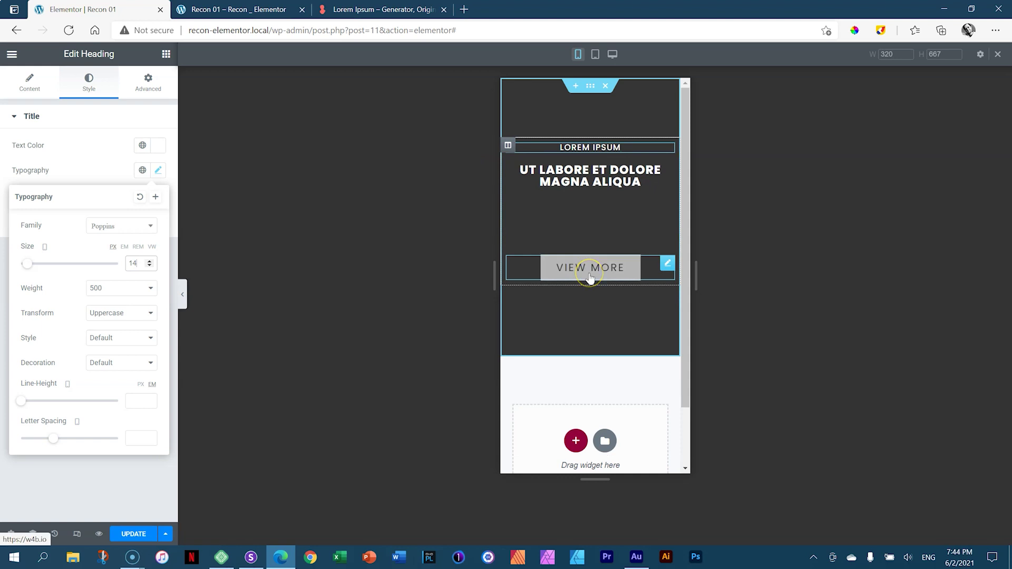
left_click(593, 327)
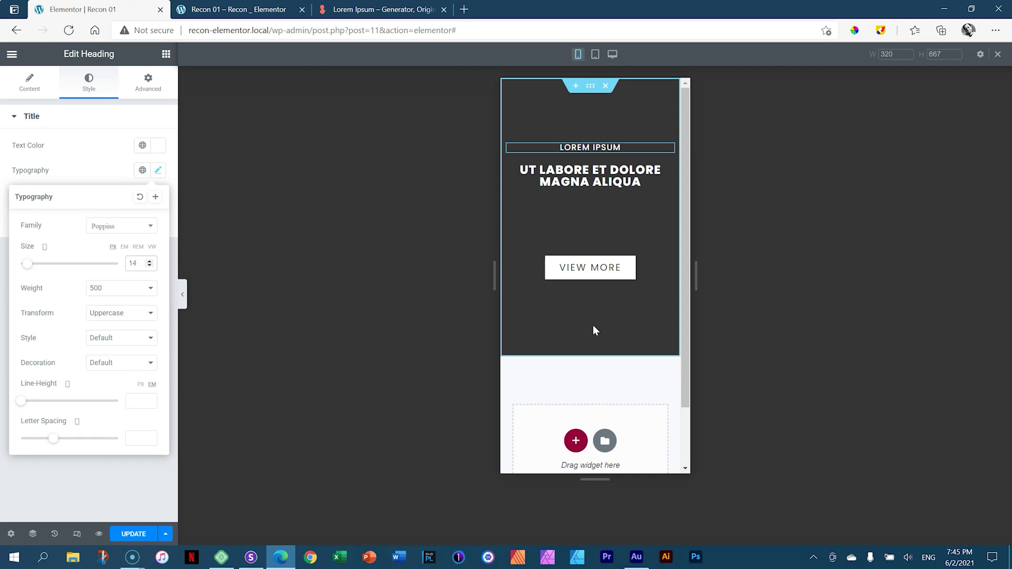
left_click(600, 280)
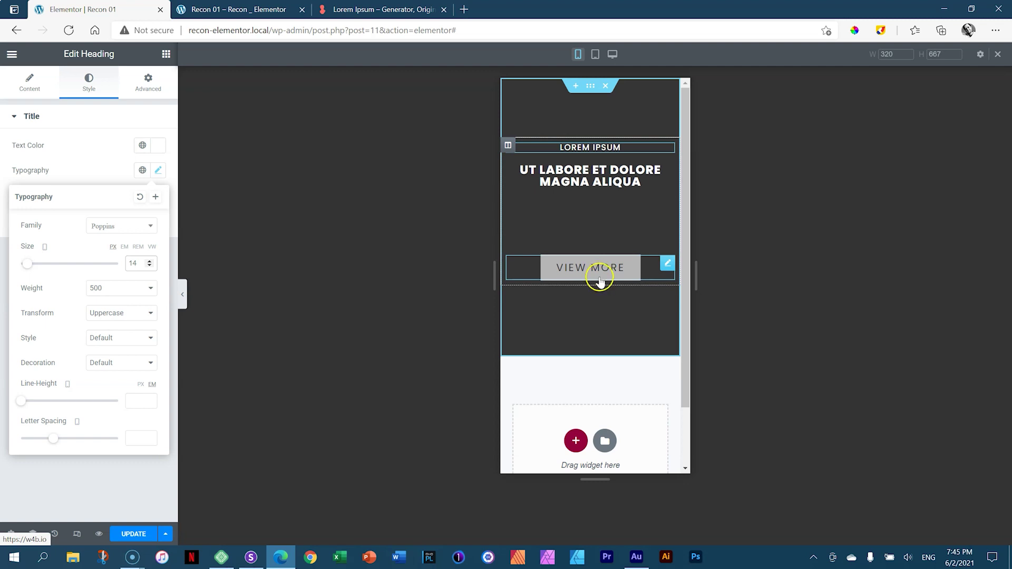
Update the page, return to the desktop view and leave responsive mode
left_click(126, 535)
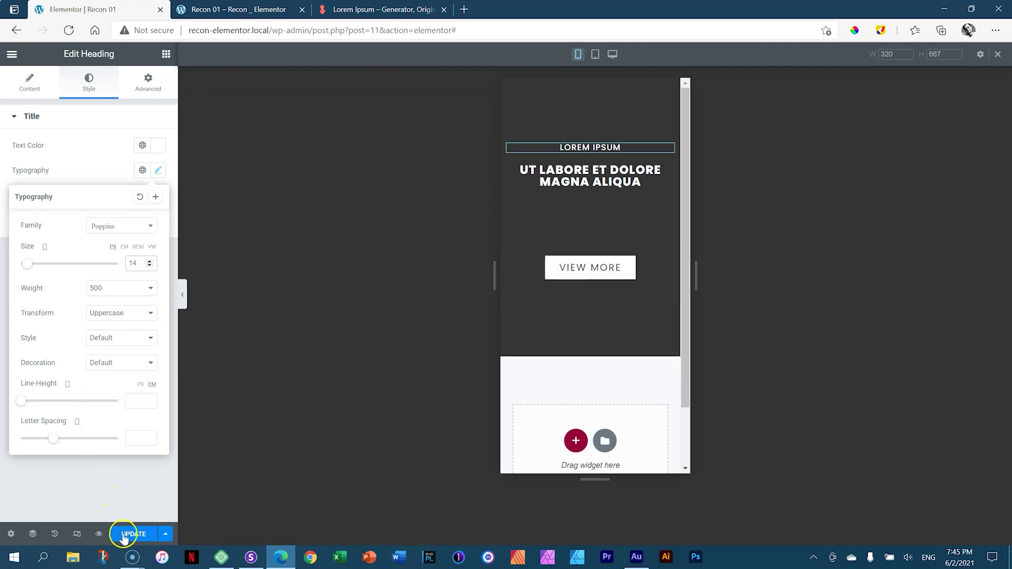
left_click(611, 57)
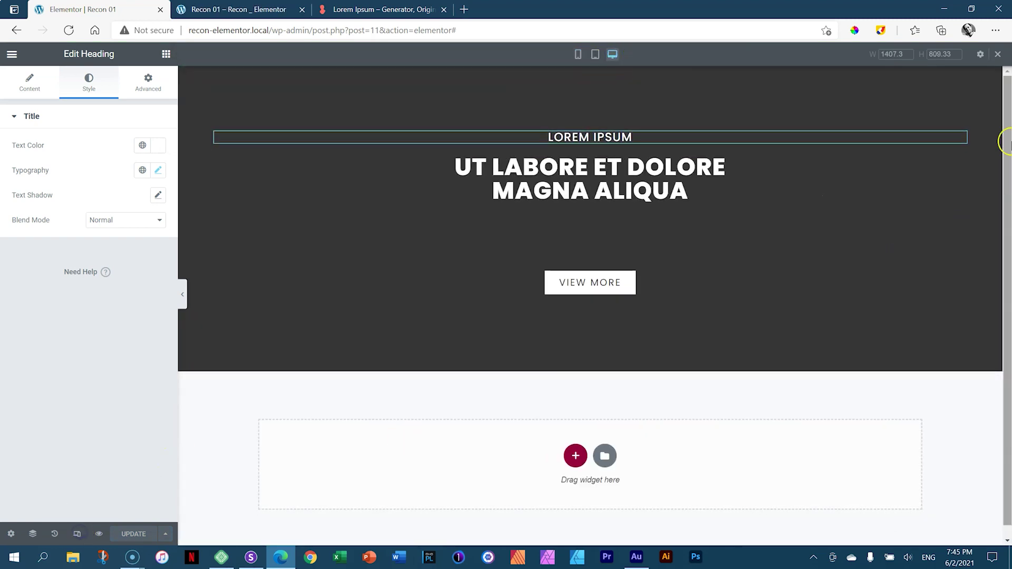
left_click(998, 55)
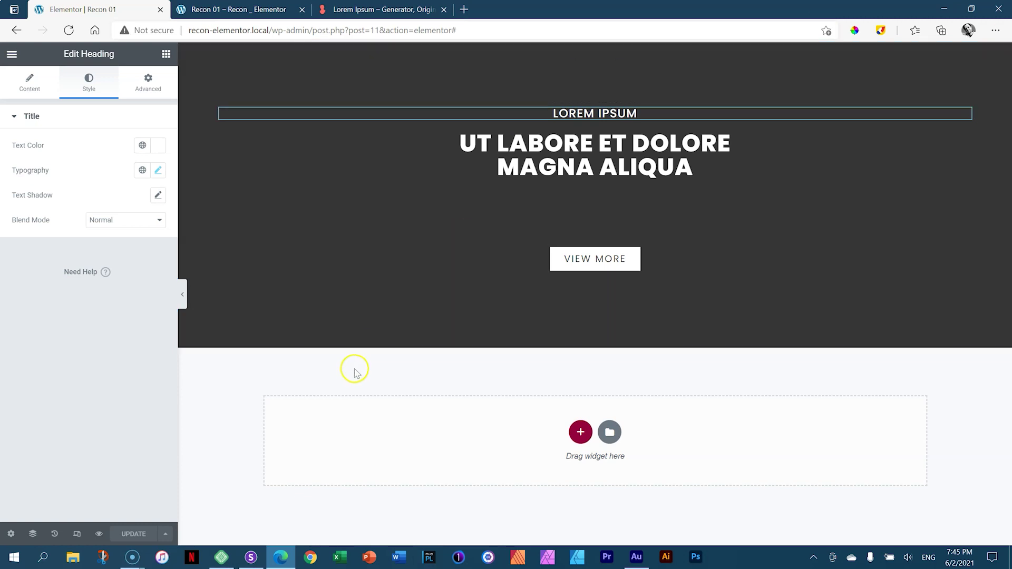
Switch to the multi-device preview app, reload the page and examine the headings on the Galaxy S20, iPhone 12 and iPad
left_click(253, 558)
scroll(847, 251, "up", 3)
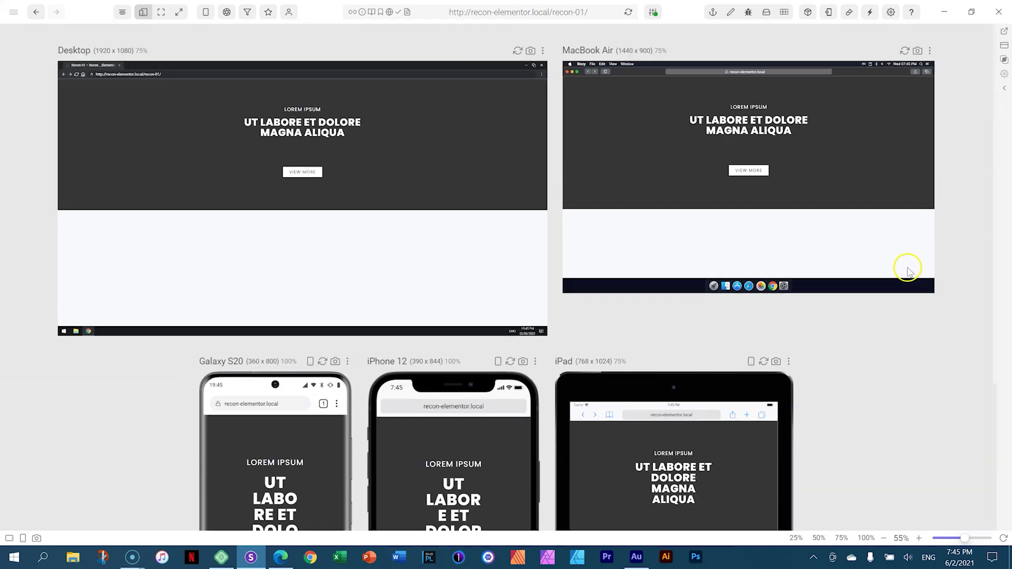
left_click(629, 12)
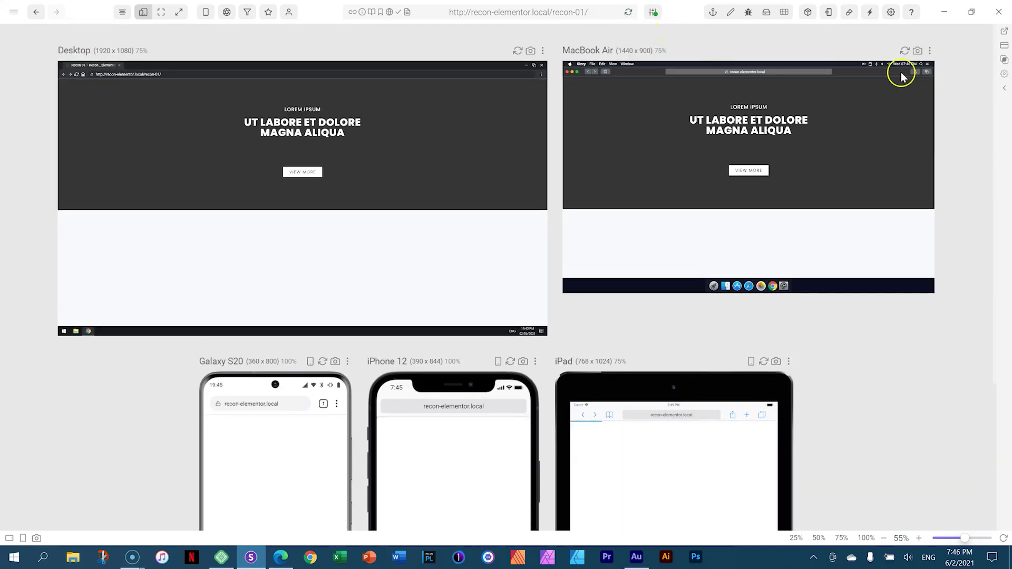
scroll(957, 89, "down", 4)
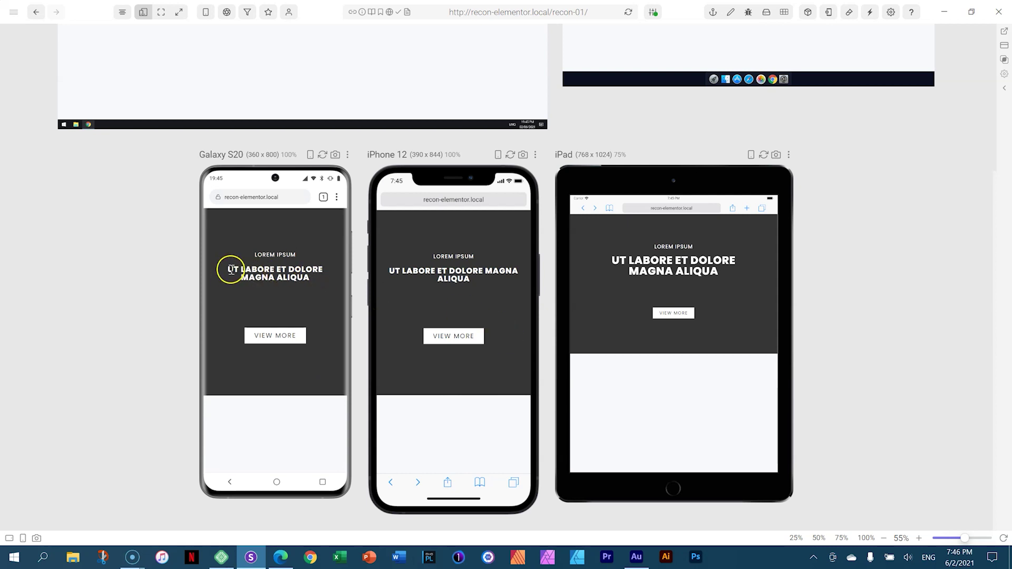
left_click_drag(228, 269, 316, 278)
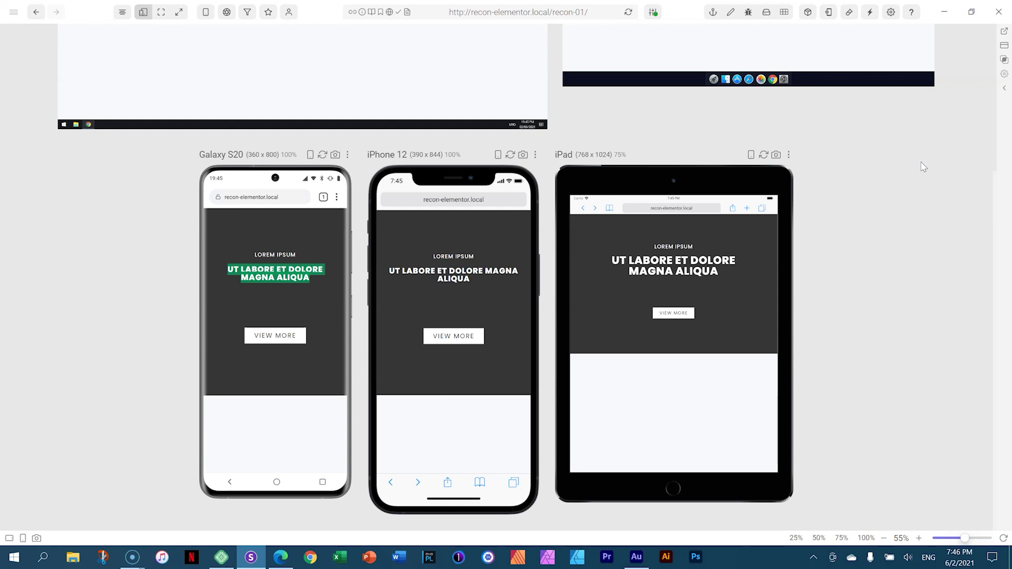
Switch back to the Elementor editor in the browser and duplicate the dark header section
left_click(287, 560)
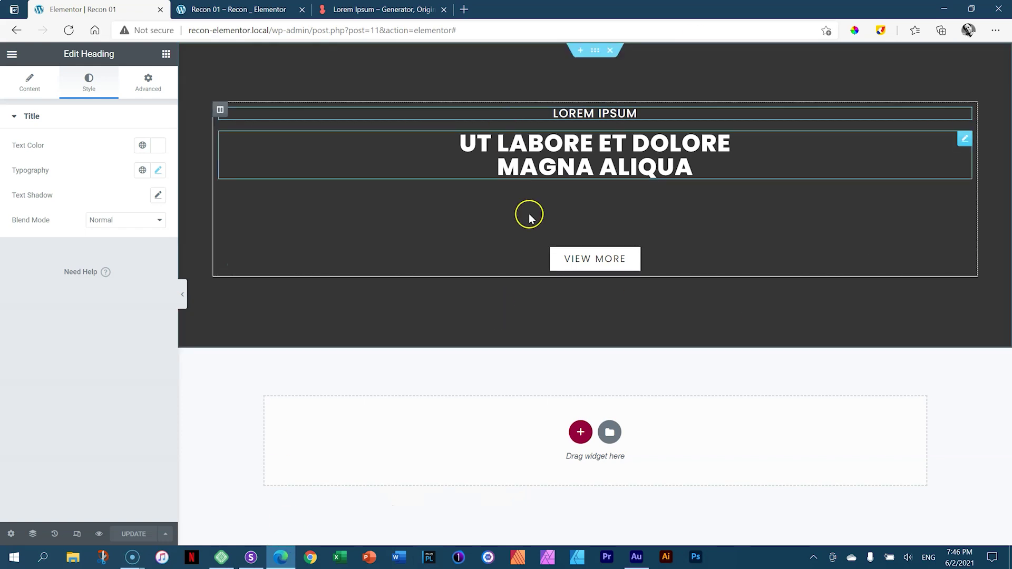
left_click(594, 53)
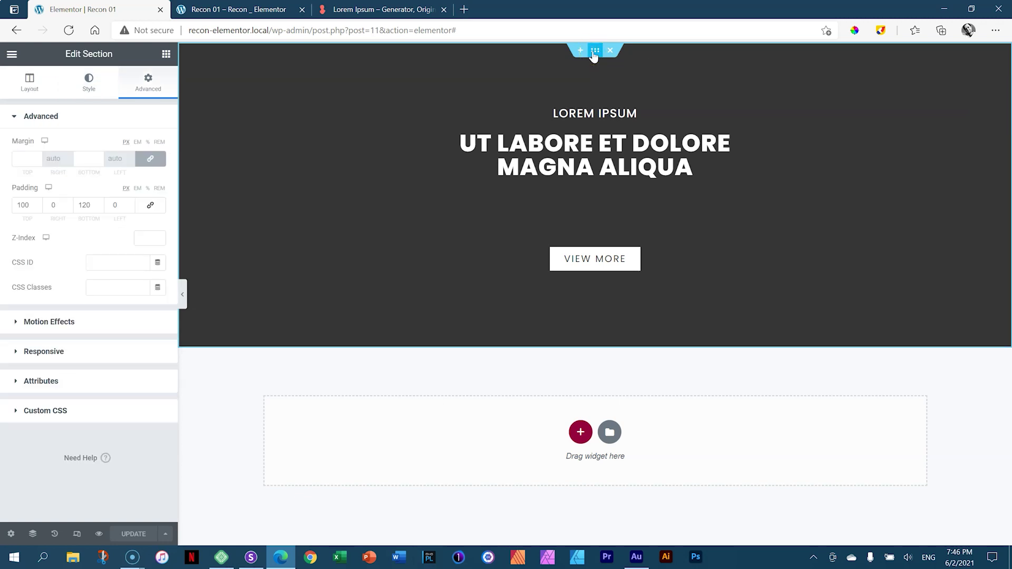
right_click(594, 53)
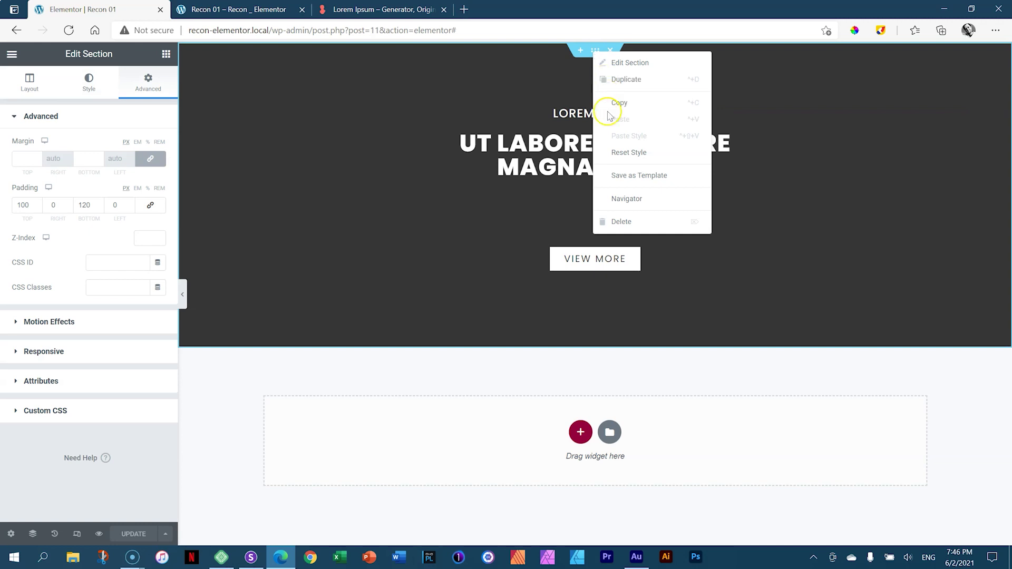
left_click(607, 80)
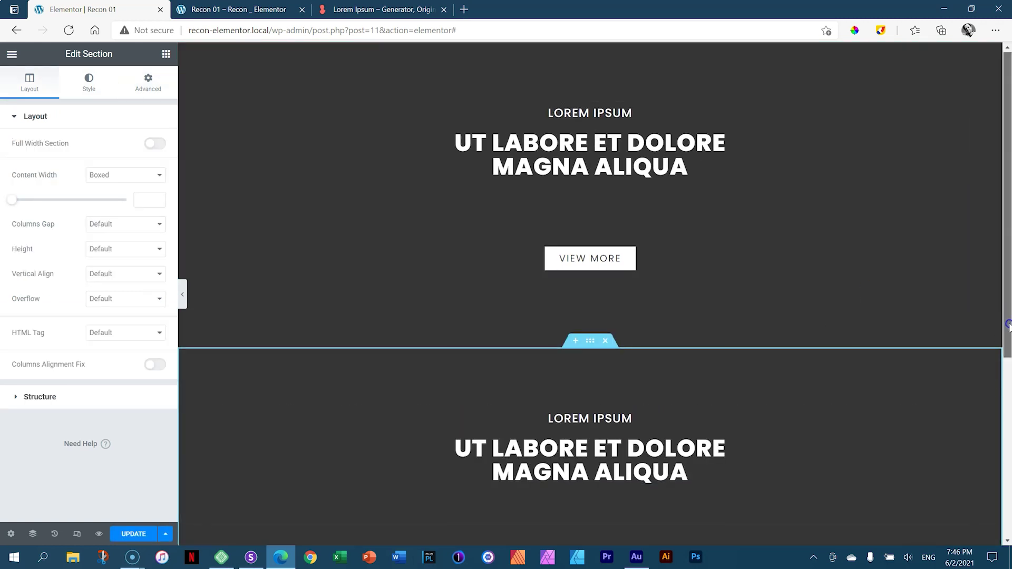
scroll(1005, 316, "down", 2)
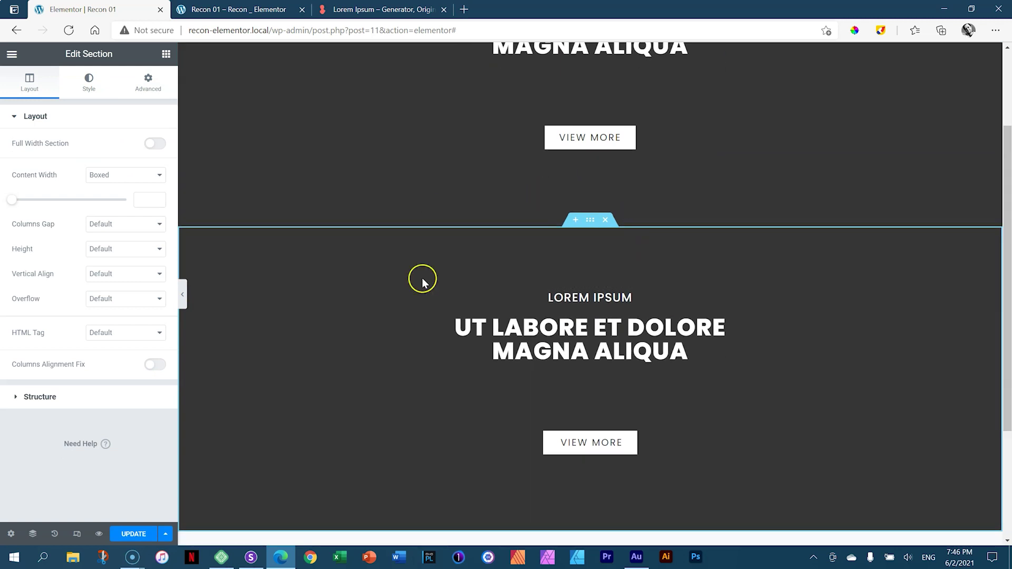
Unlink the duplicated section's margins and set its top margin to 100 px
left_click(379, 267)
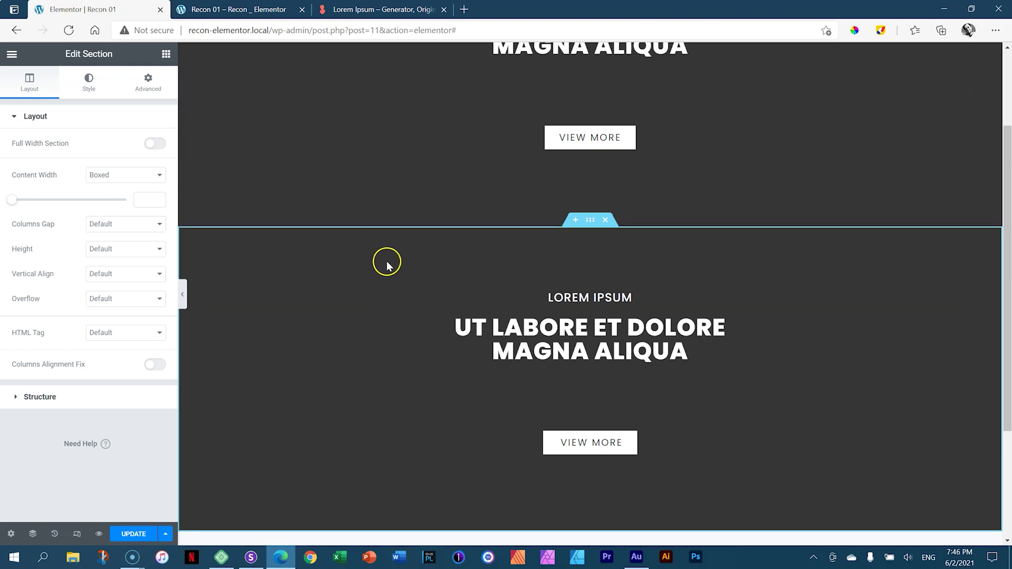
left_click(583, 220)
left_click(151, 87)
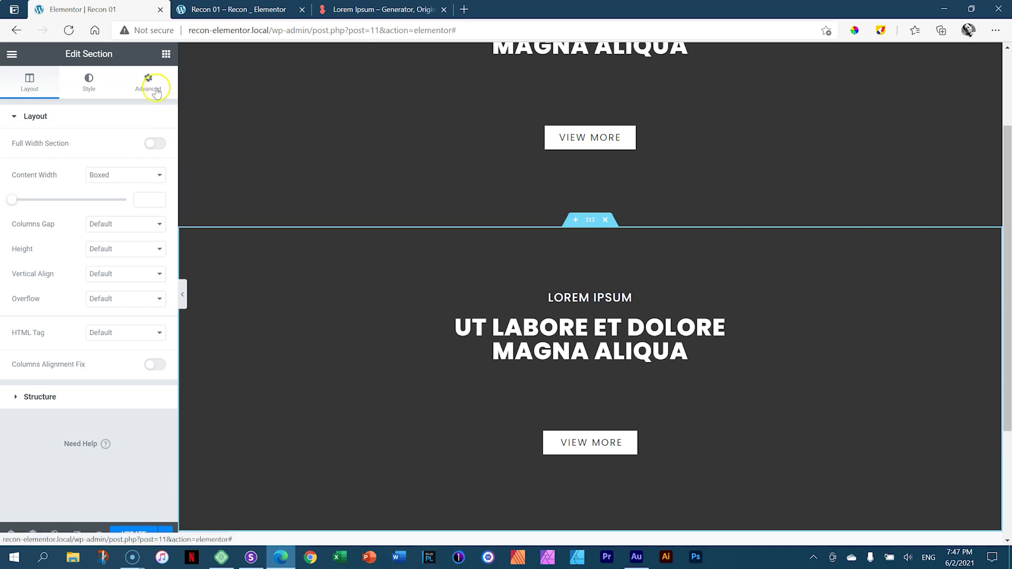
left_click(159, 162)
left_click(25, 161)
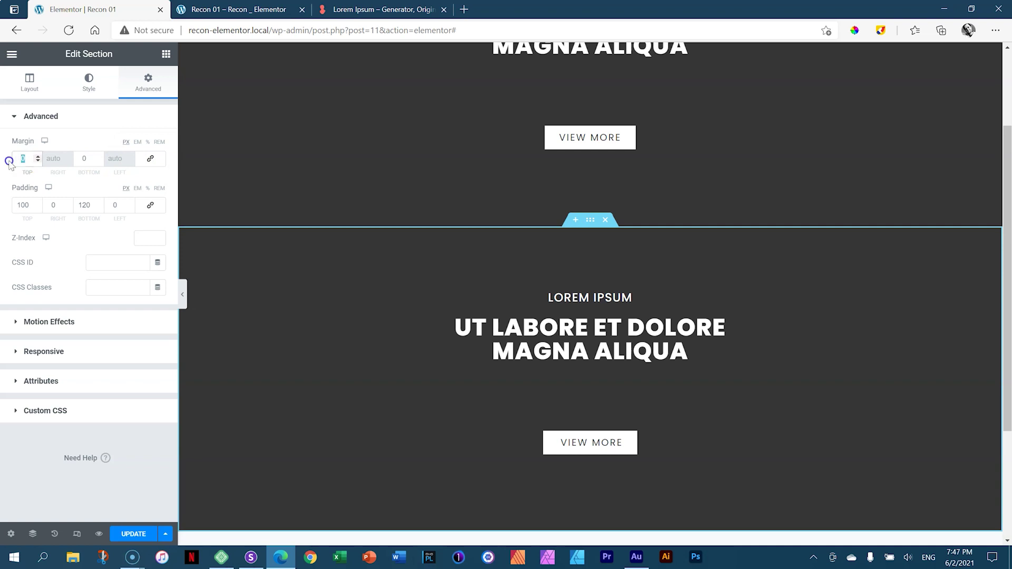
type("100")
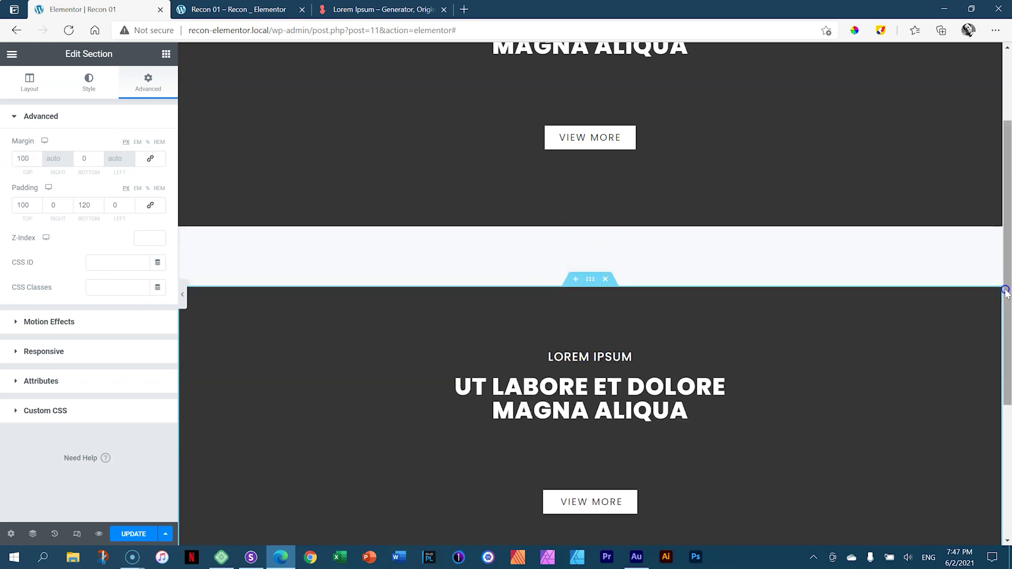
Set the text color of the small Lorem Ipsum heading in the duplicated section to 363636
scroll(1007, 290, "down", 2)
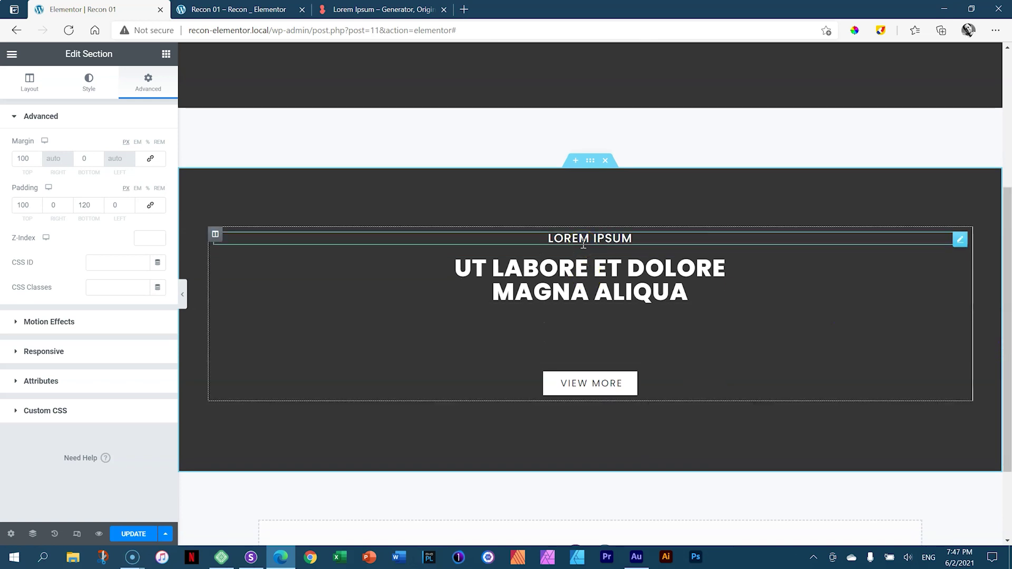
right_click(589, 239)
left_click(603, 247)
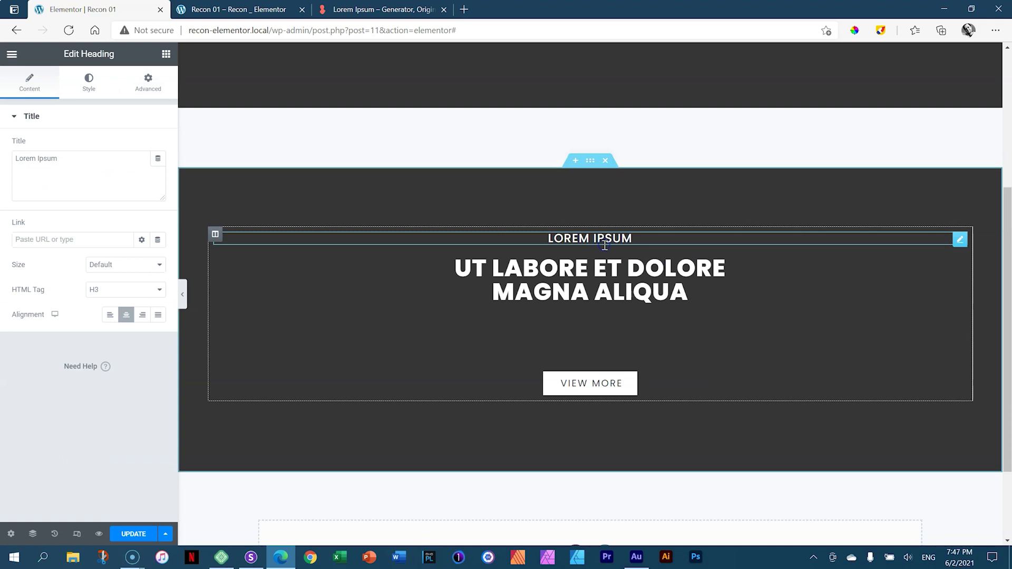
left_click(87, 83)
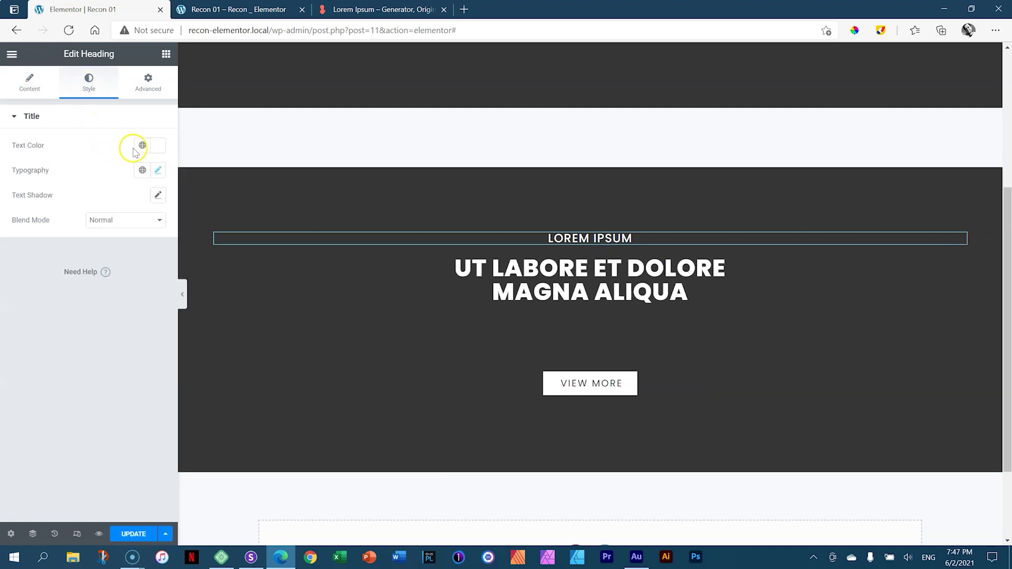
left_click(160, 146)
type("363636")
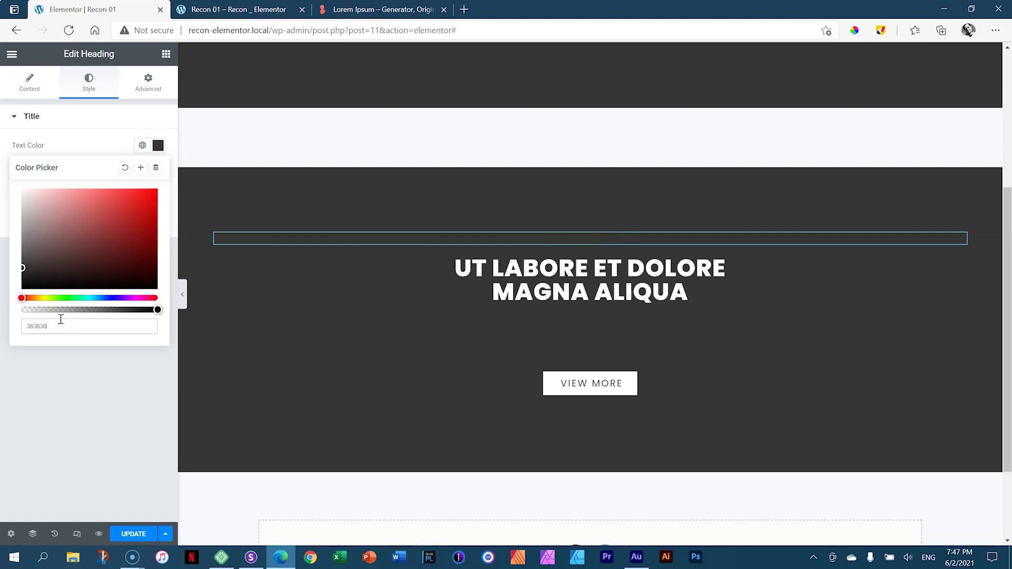
left_click(158, 146)
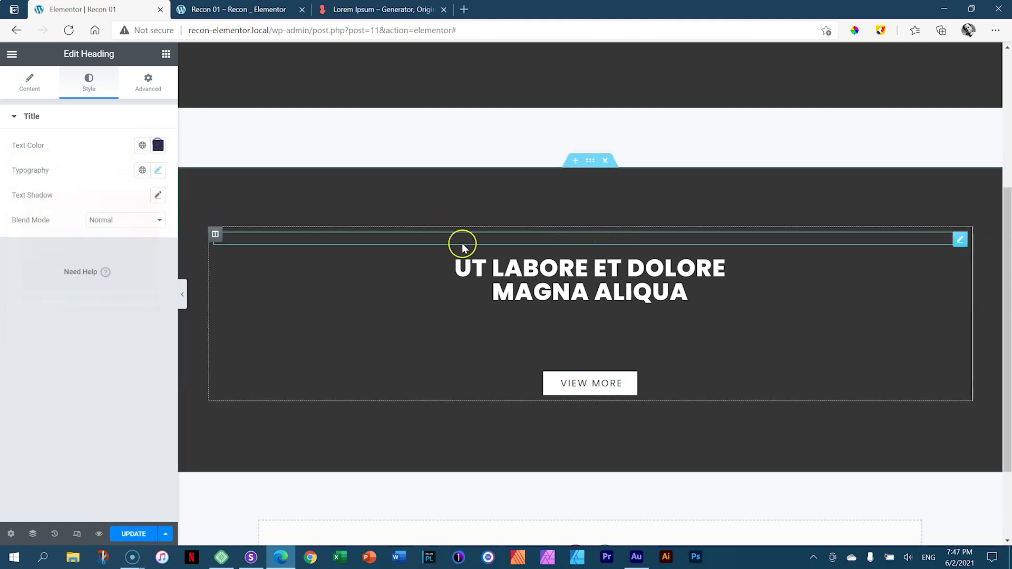
Set the text color of the duplicated section's main heading to 363636
left_click(529, 274)
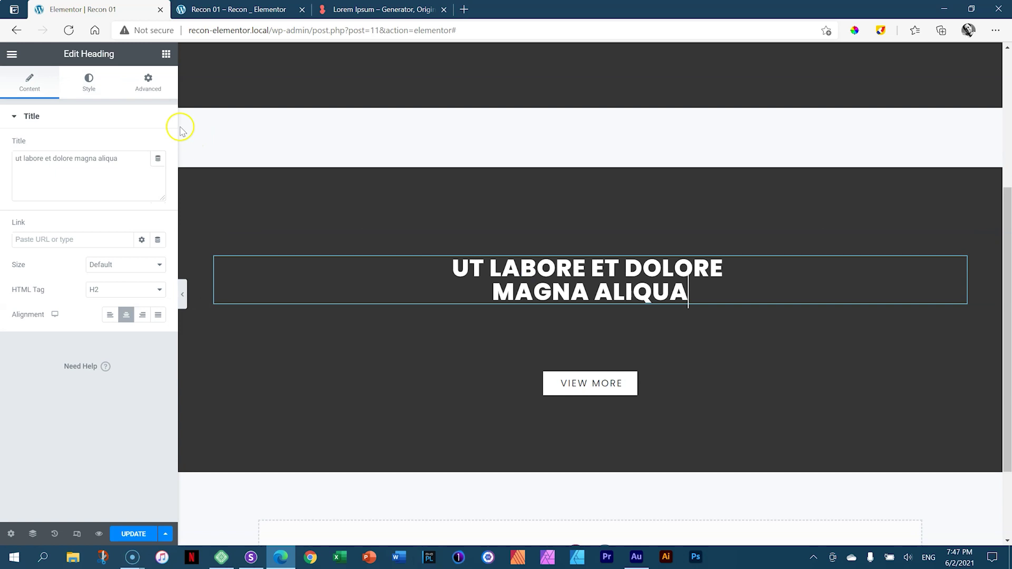
left_click(88, 85)
left_click(157, 172)
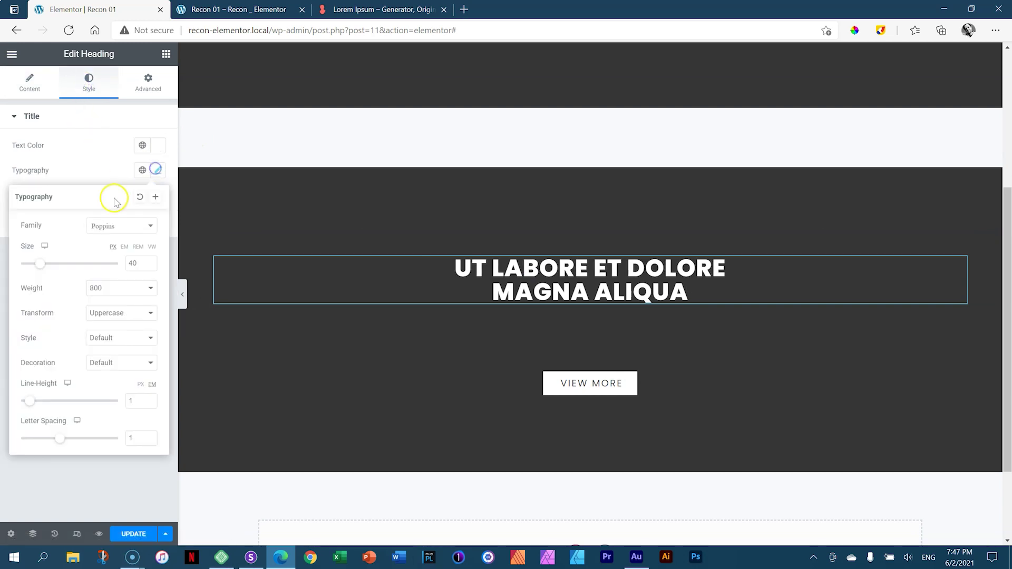
left_click(158, 171)
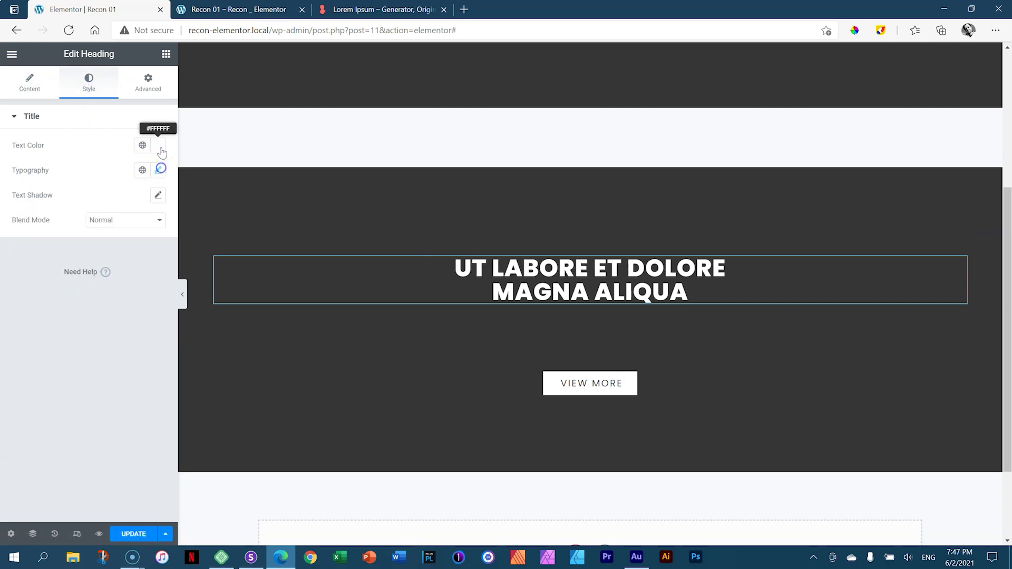
left_click(159, 145)
type("363636")
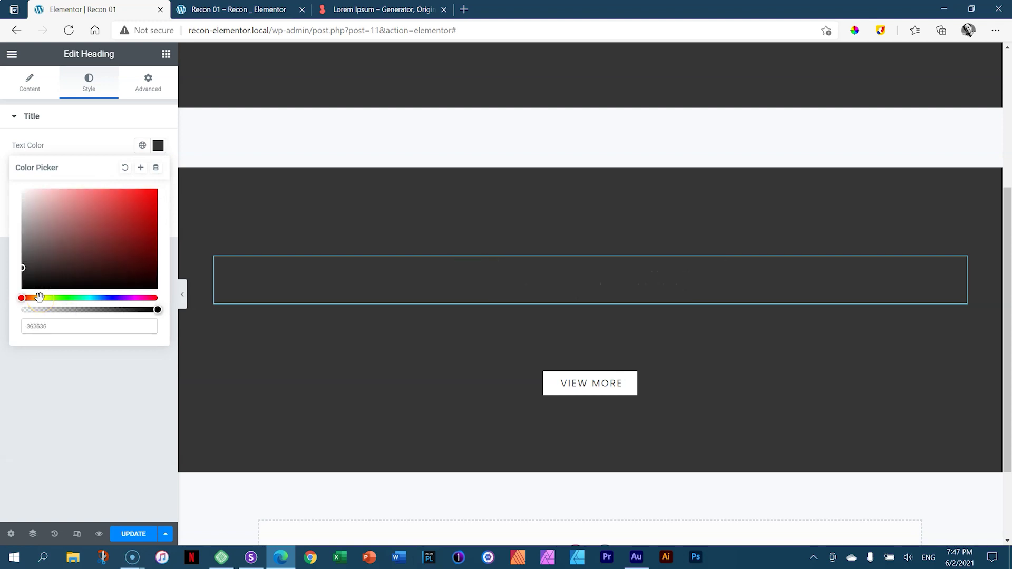
left_click(158, 145)
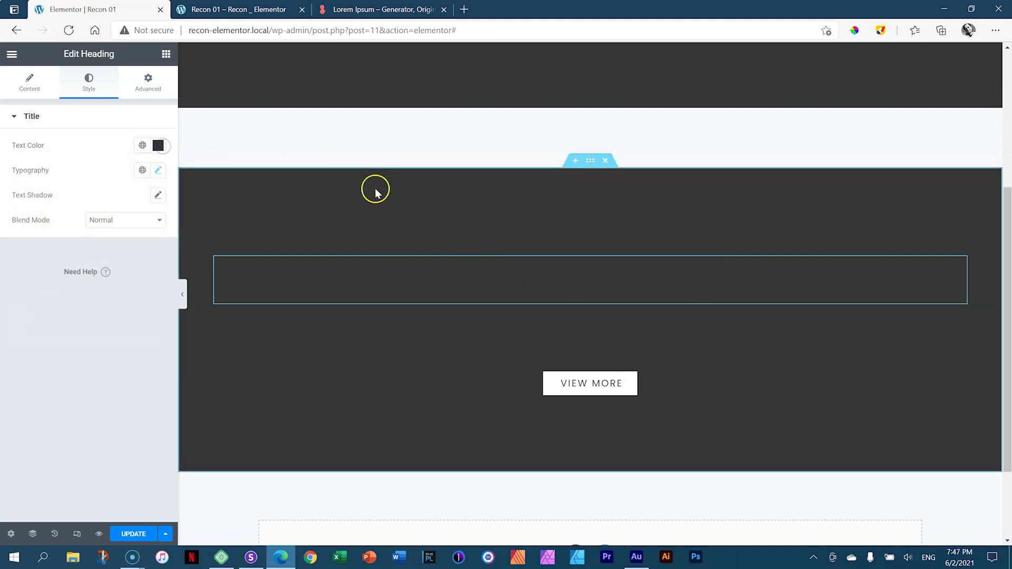
Change the duplicated section's background color to white, #FFFFFF
right_click(195, 185)
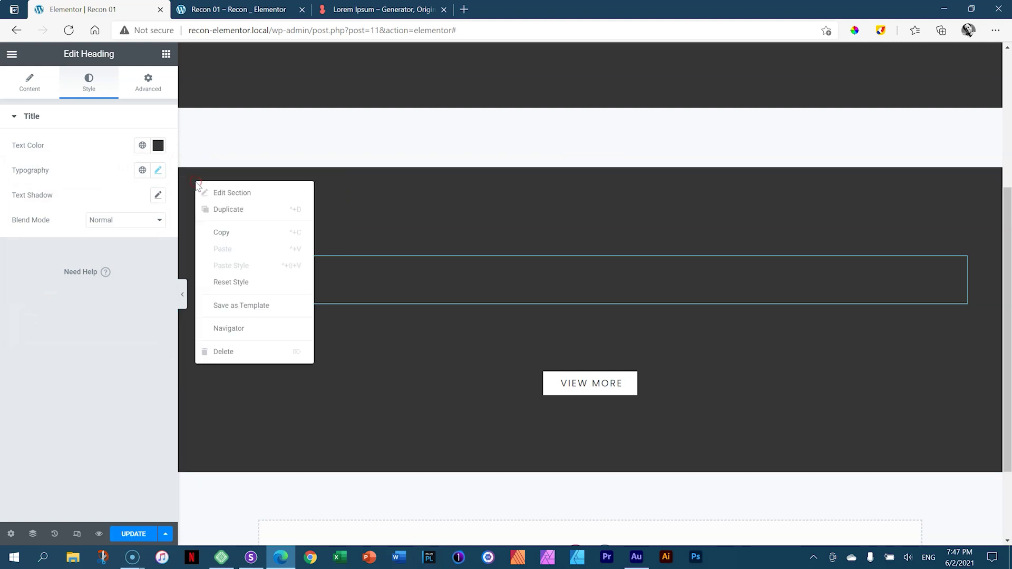
left_click(203, 191)
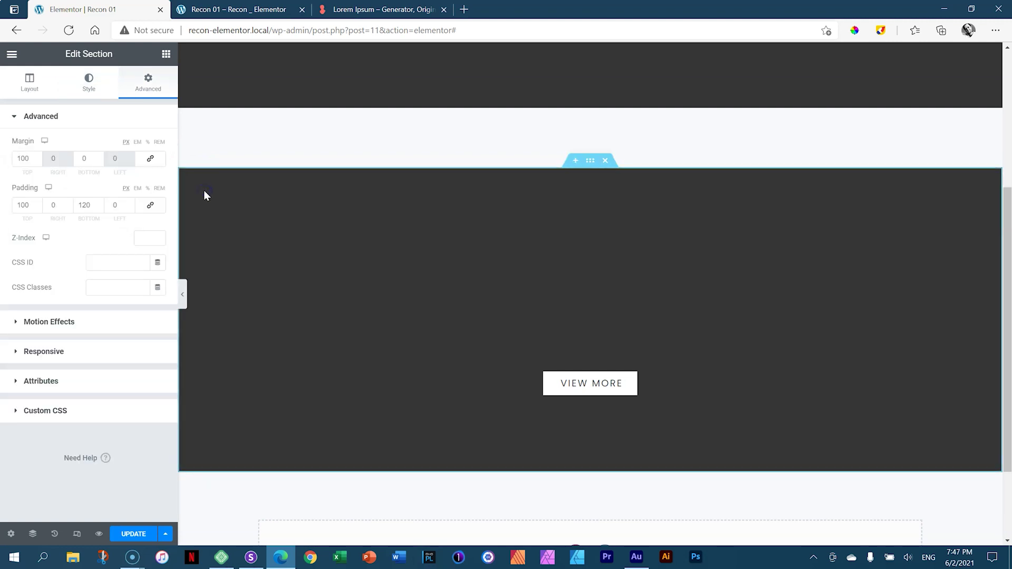
left_click(90, 88)
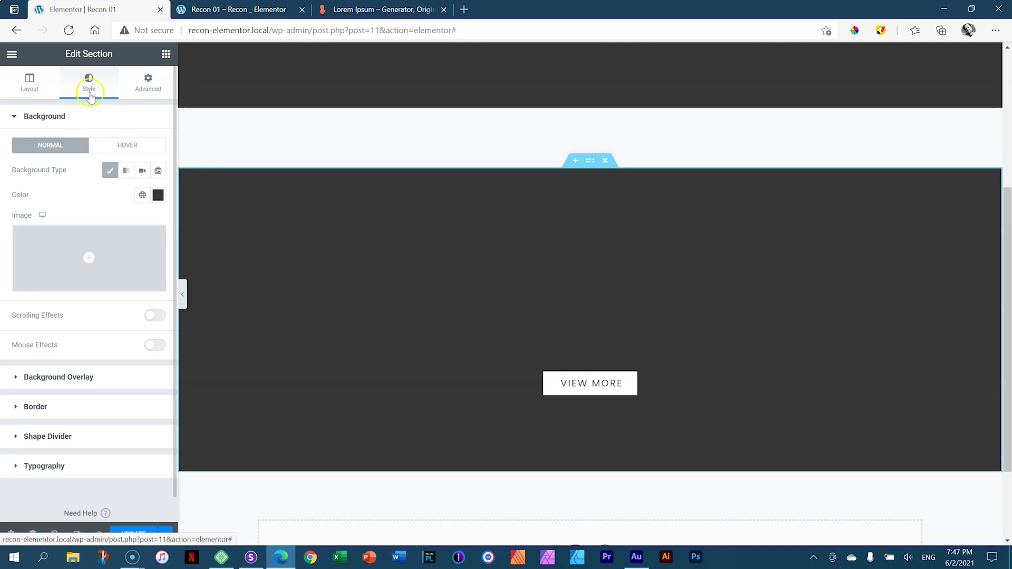
left_click(157, 195)
left_click_drag(86, 242, 19, 232)
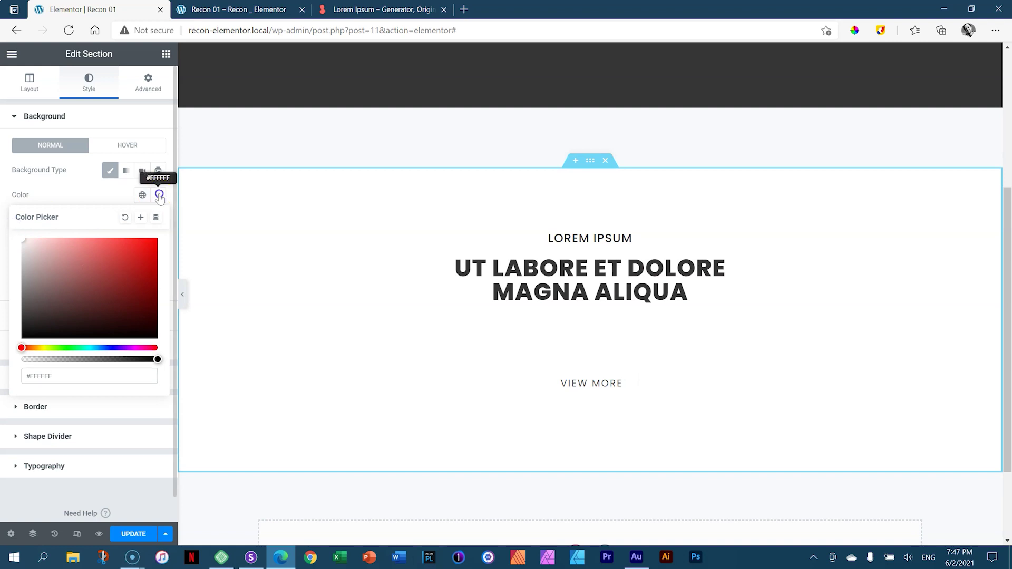
Give the white section a solid border with a linked width of 25 px and the color 363636
left_click(159, 195)
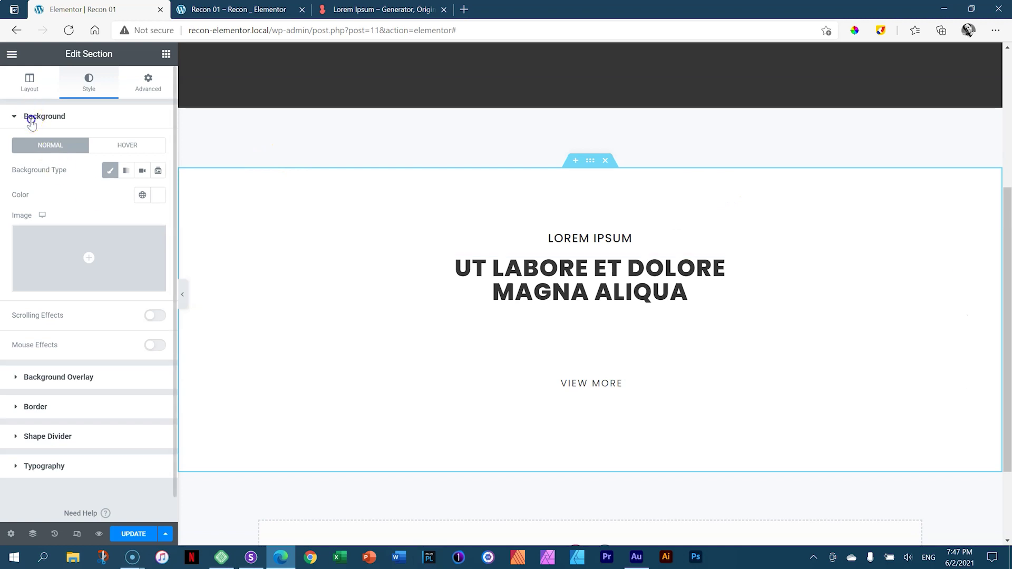
left_click(31, 120)
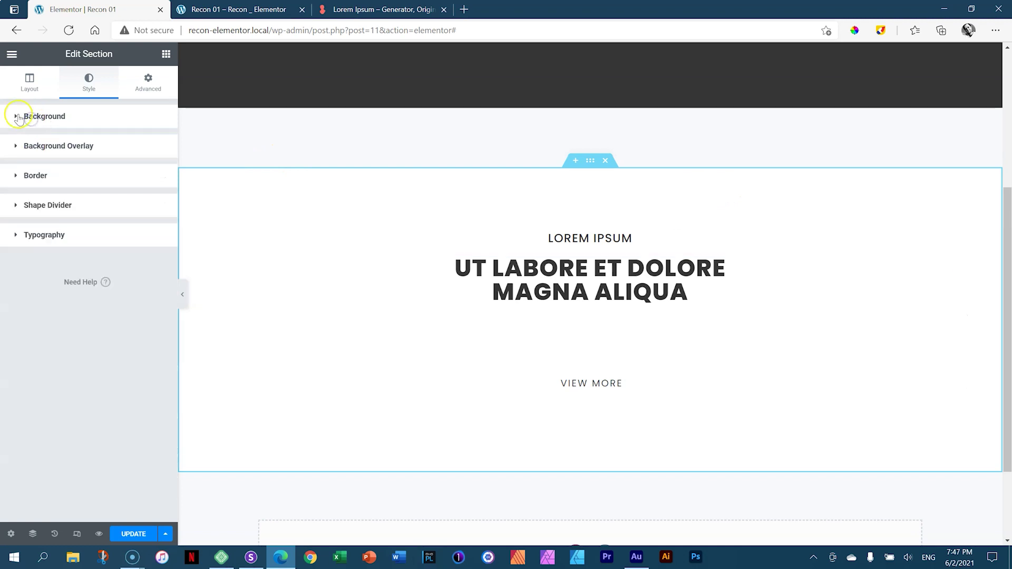
left_click(36, 176)
left_click(124, 232)
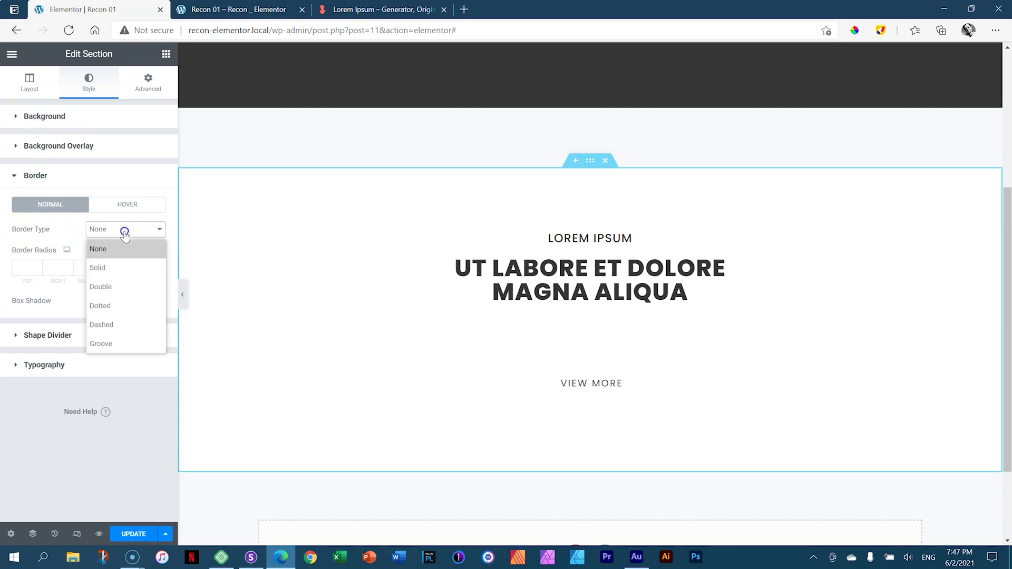
left_click(95, 269)
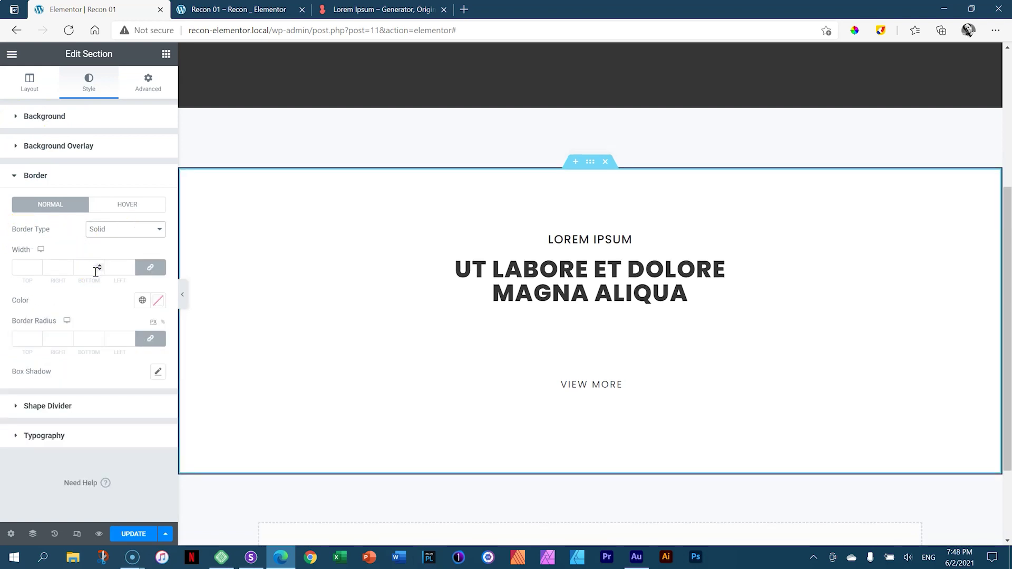
left_click(26, 265)
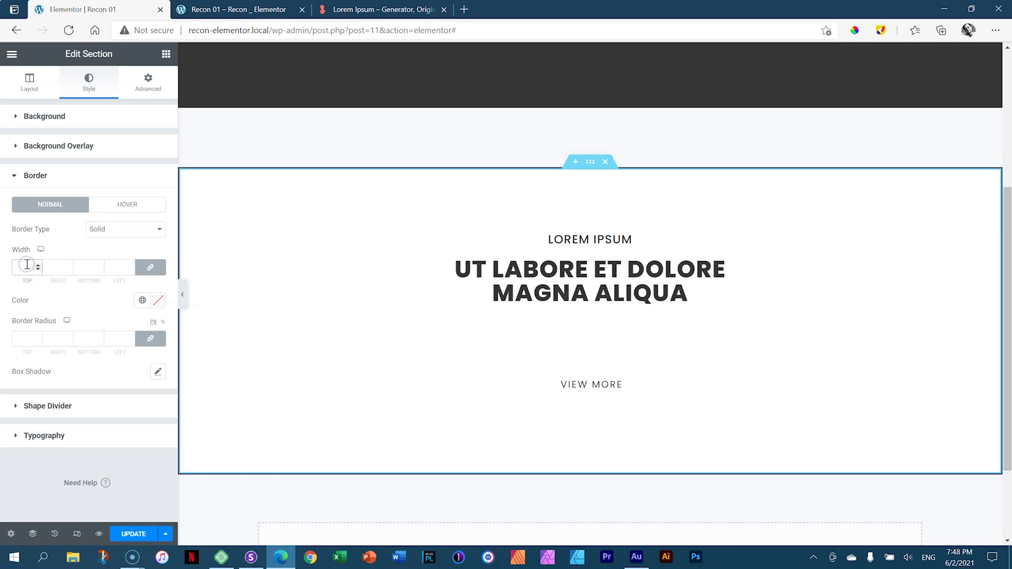
type("25")
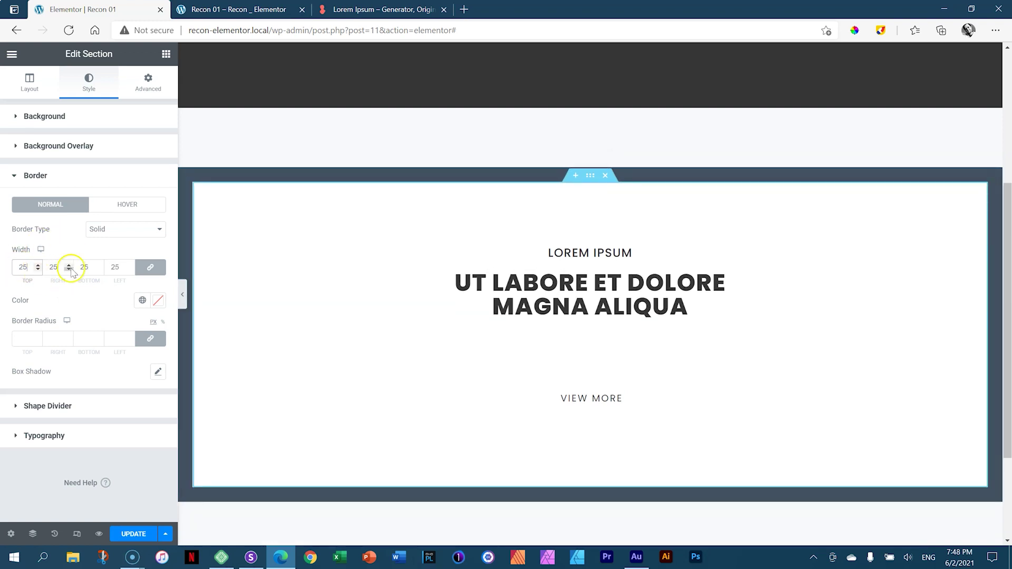
left_click(158, 300)
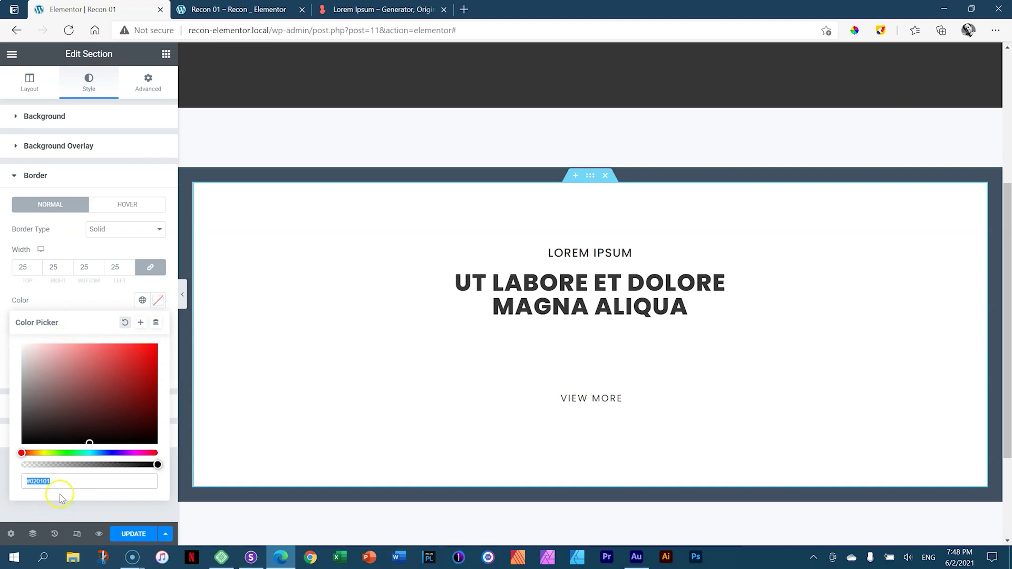
type("363636")
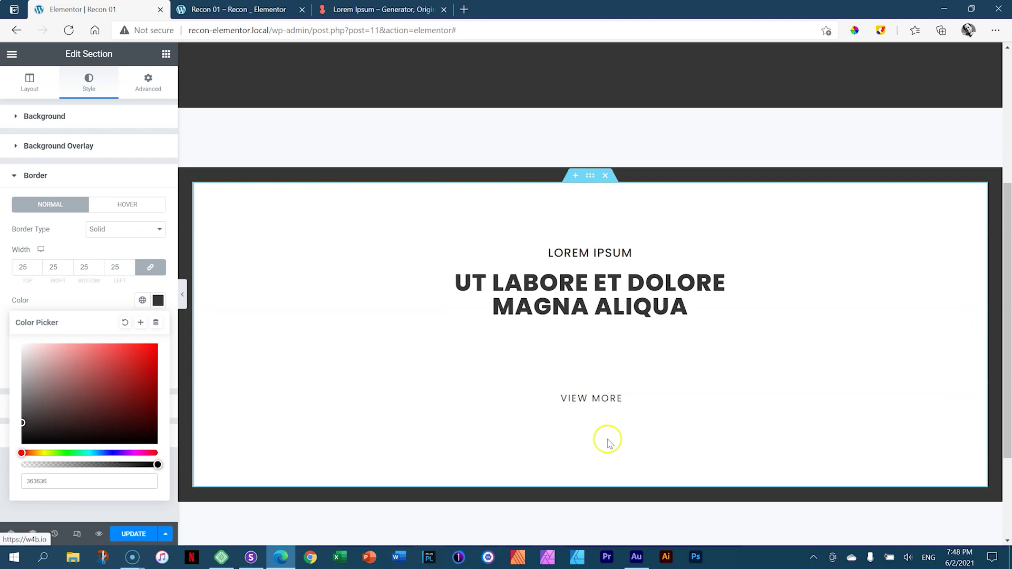
Give the View More button in the white section a solid 2 px border in color 363636
left_click(597, 399)
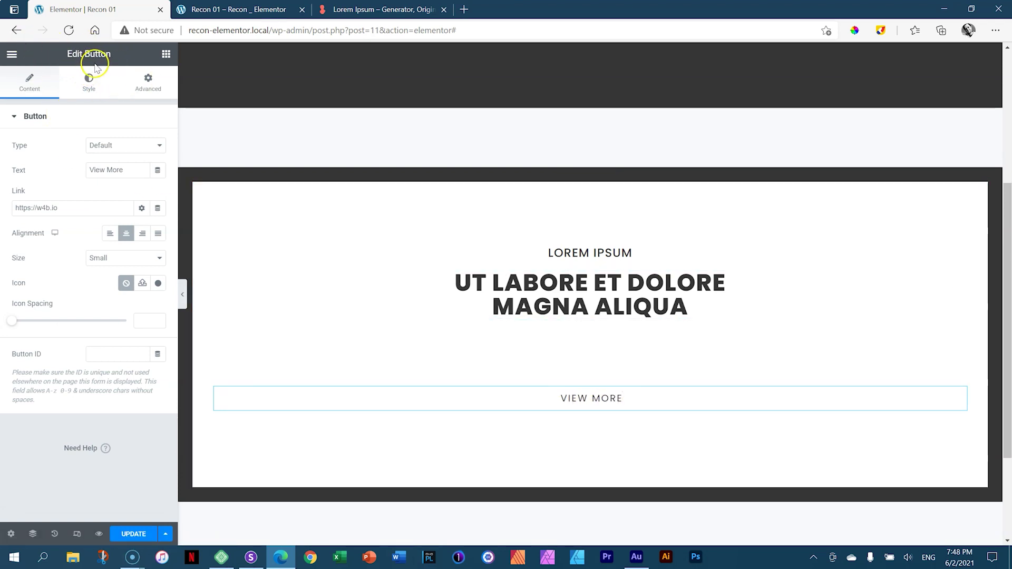
left_click(94, 91)
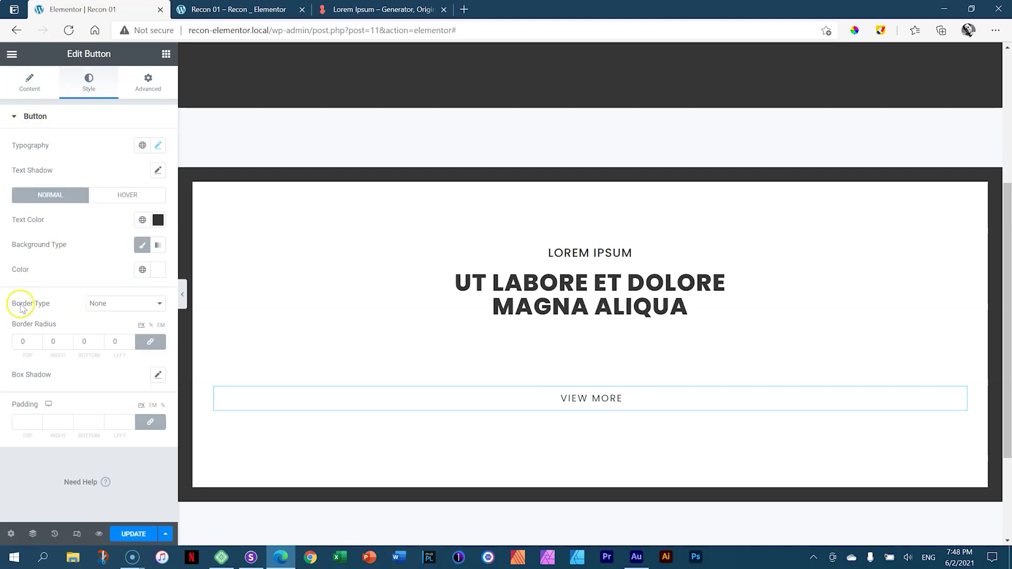
left_click(93, 304)
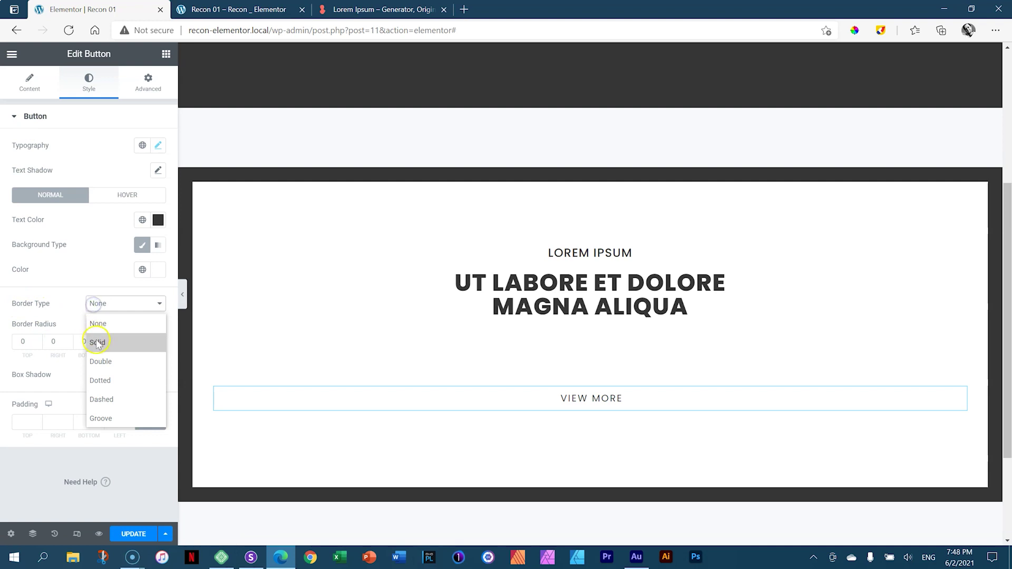
left_click(97, 343)
left_click(18, 344)
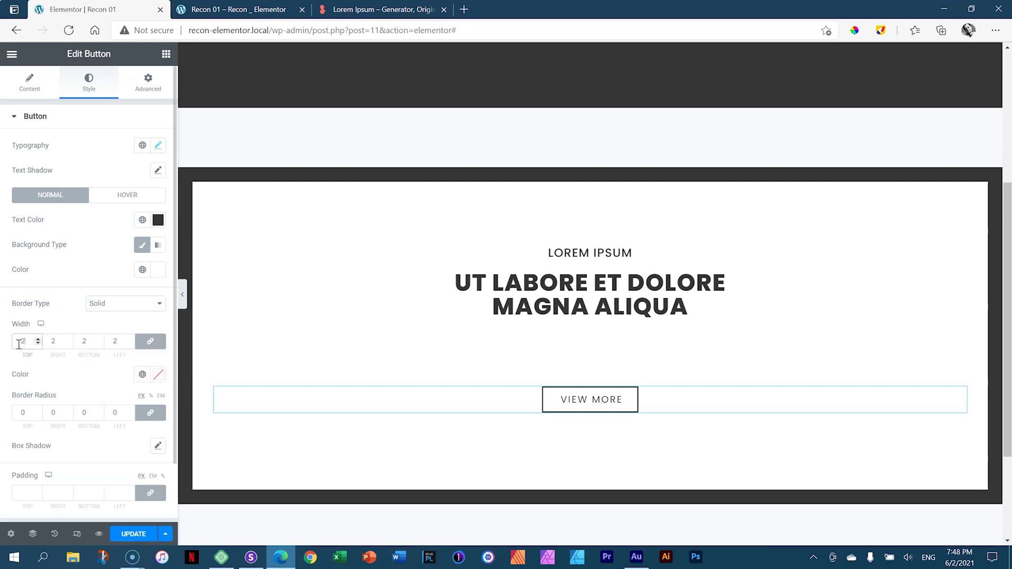
left_click(158, 375)
type("363636")
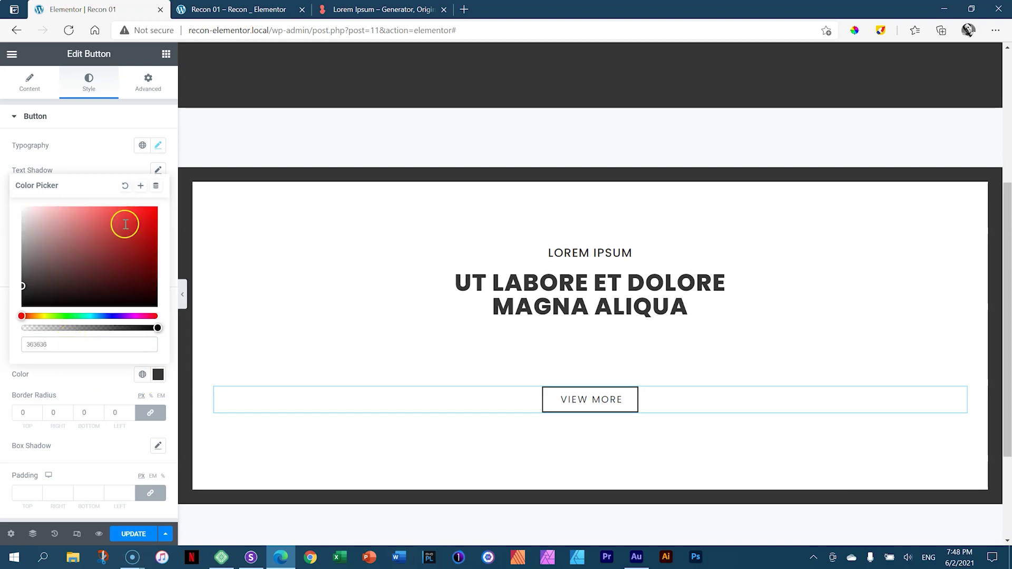
left_click(158, 145)
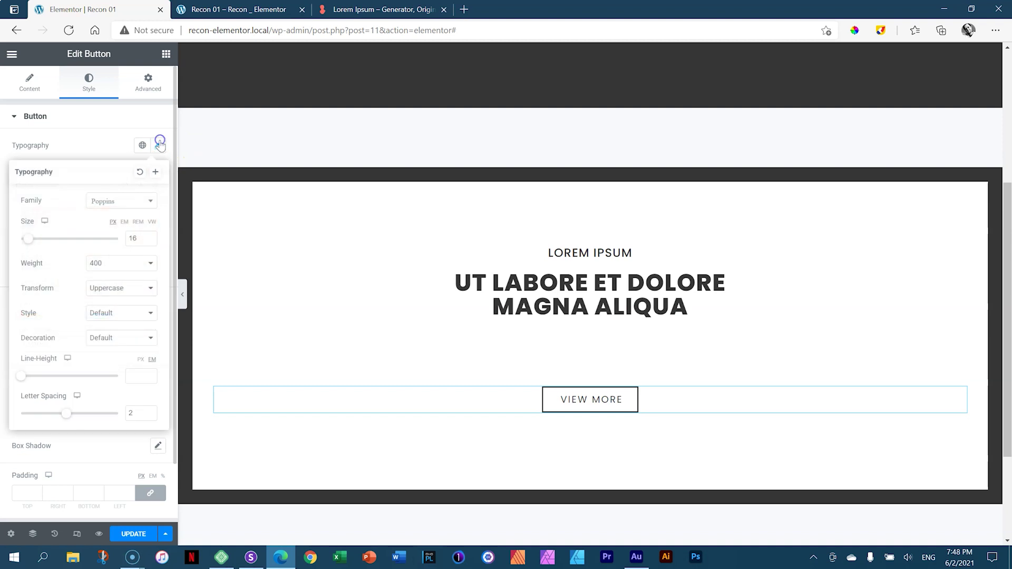
left_click(159, 145)
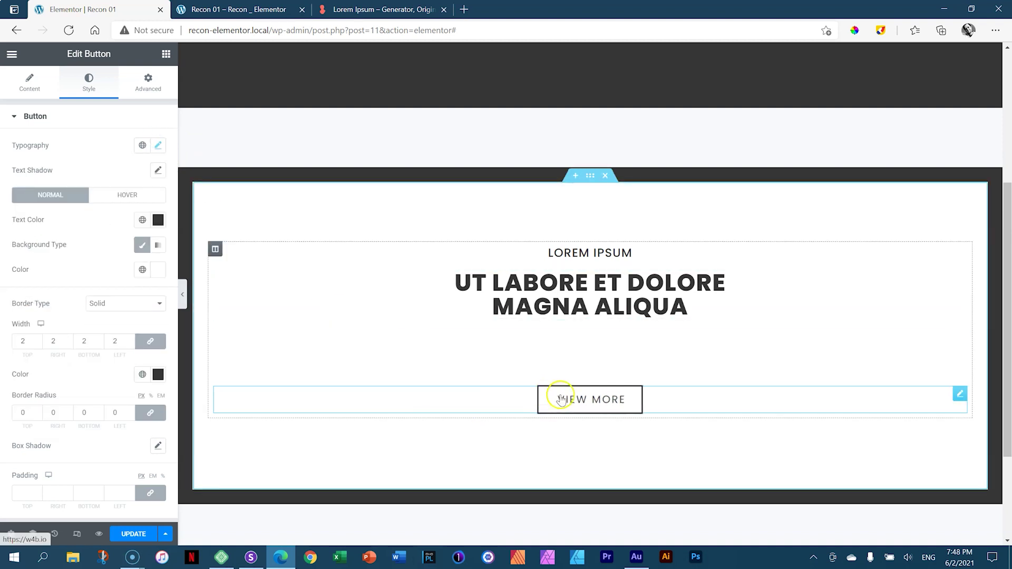
Update the page, switch to the multi-device preview app and review the bordered section and its button on the device screens
left_click(137, 537)
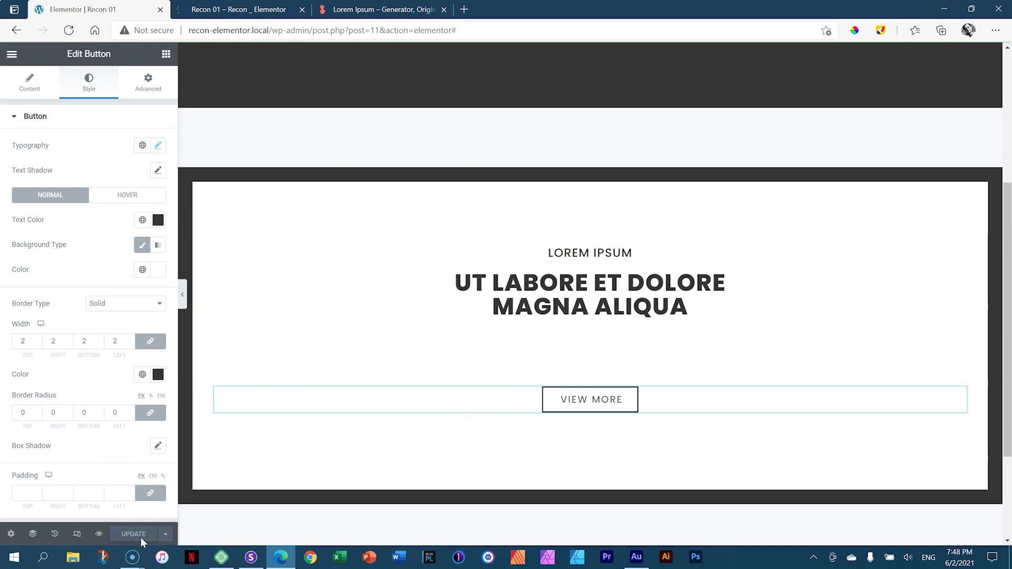
left_click(251, 557)
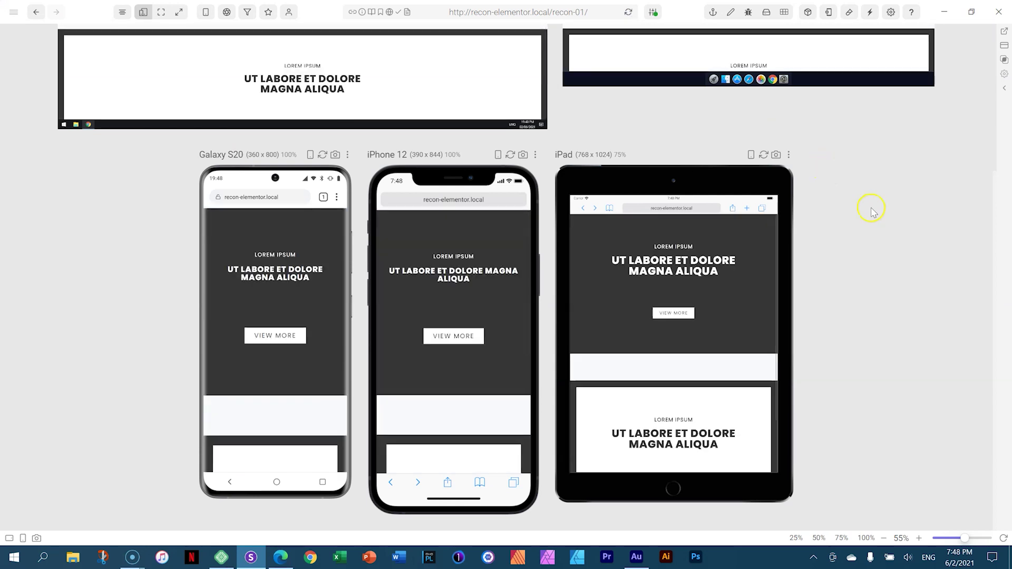
scroll(871, 219, "up", 3)
scroll(870, 218, "up", 1)
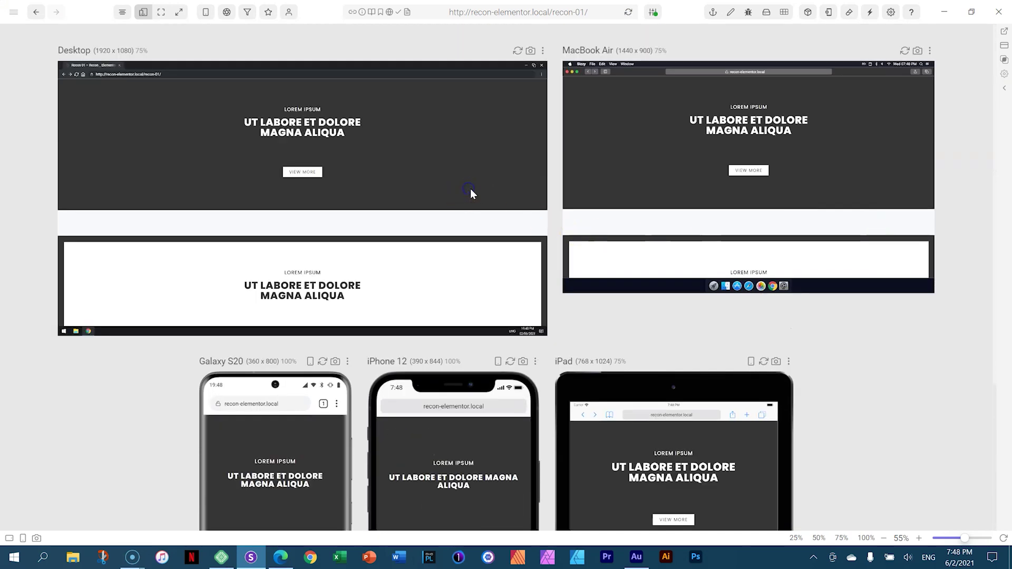
scroll(470, 189, "down", 3)
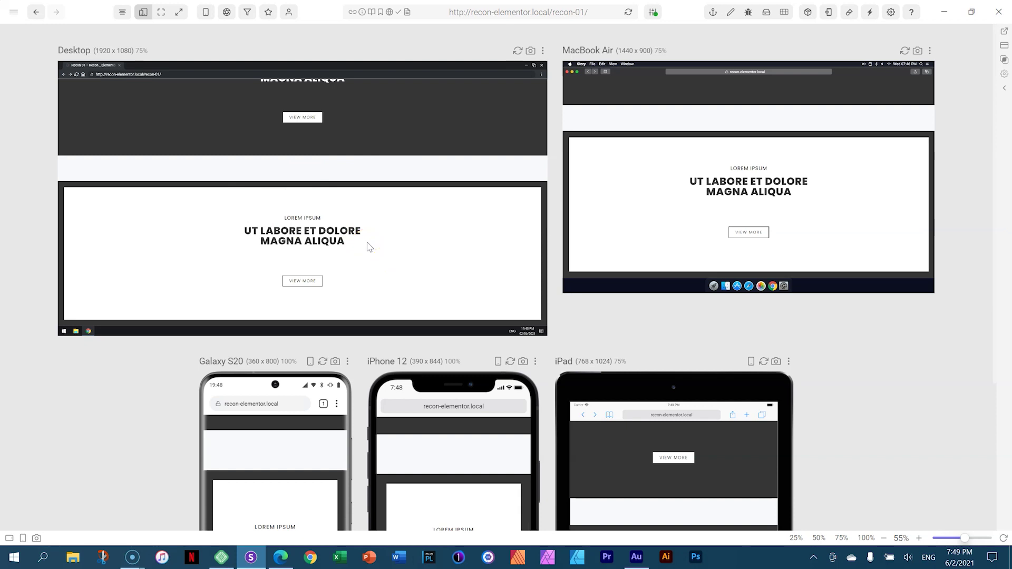
Switch back to the Elementor editor in the browser and duplicate the dark header section
left_click(281, 556)
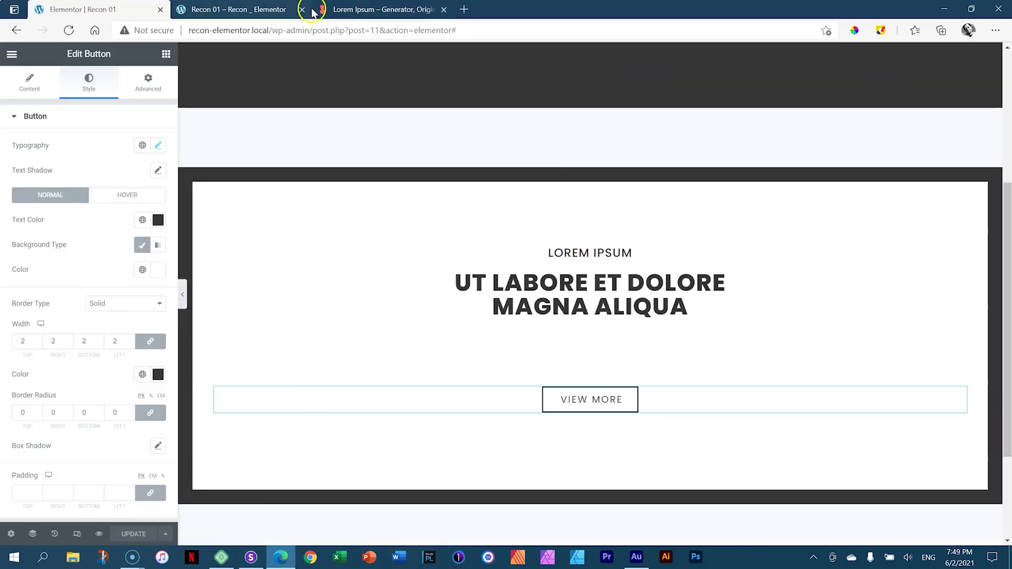
scroll(406, 132, "up", 5)
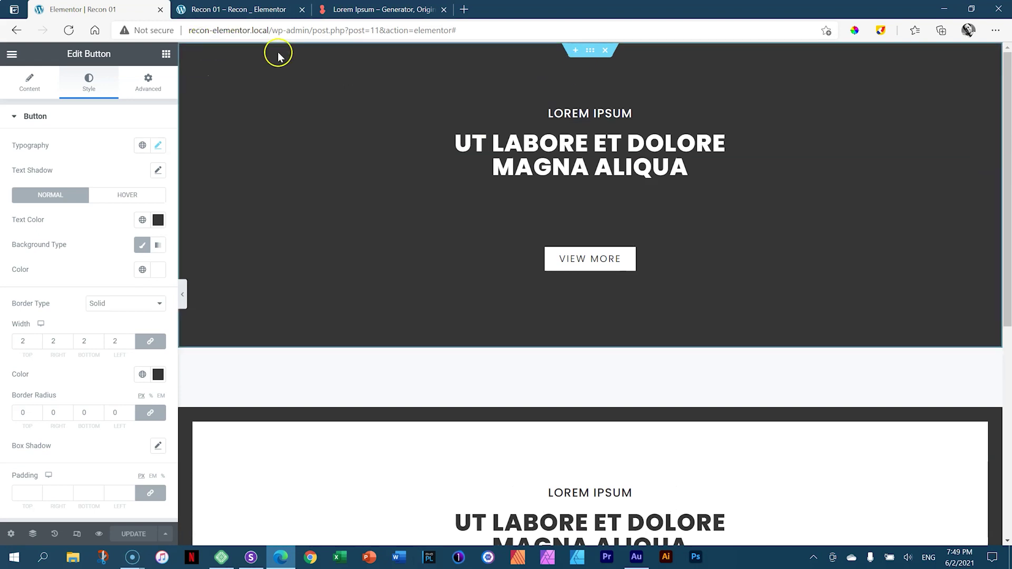
right_click(278, 55)
left_click(295, 80)
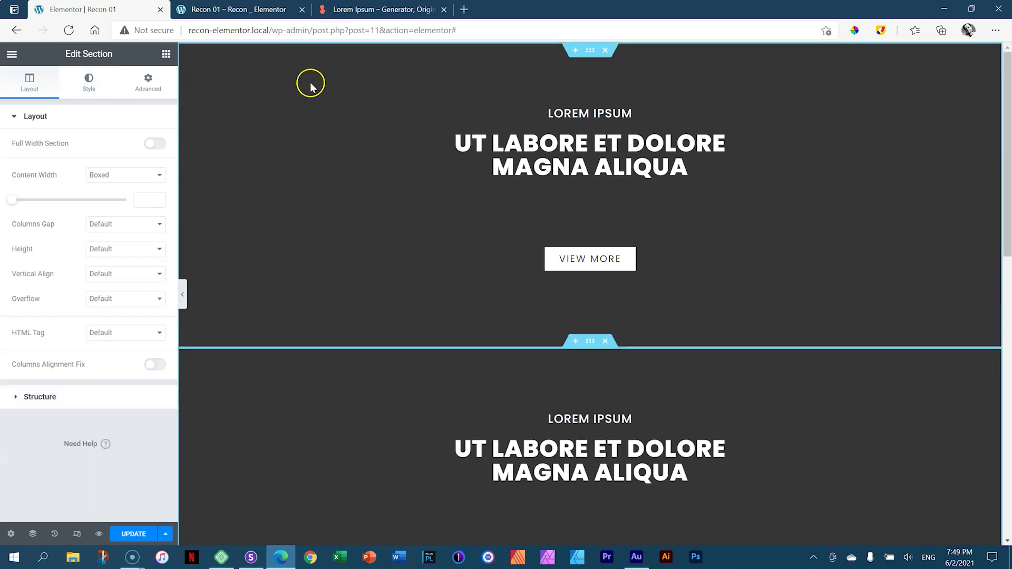
Move the duplicated dark section below the white bordered section
scroll(574, 118, "down", 14)
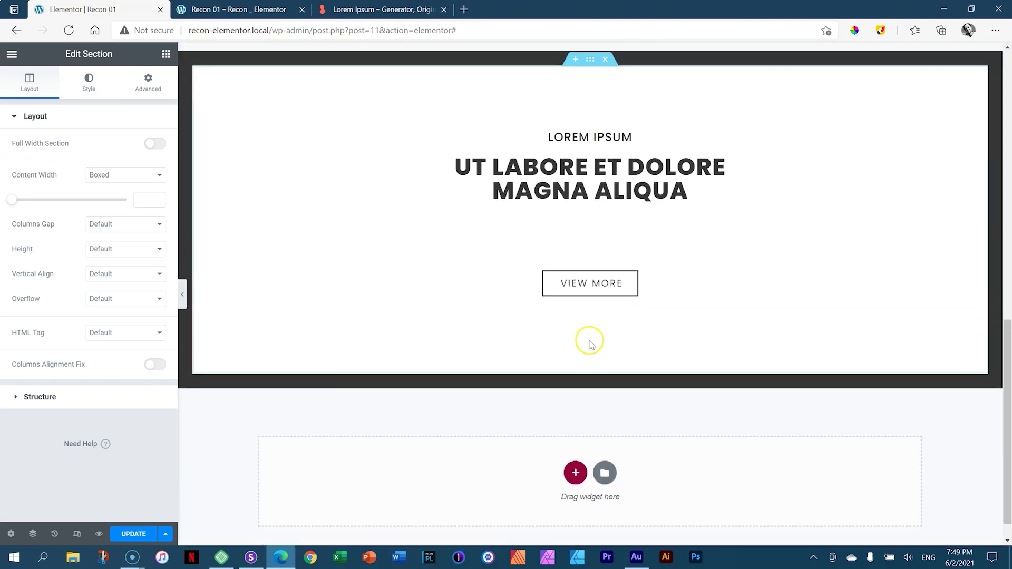
scroll(615, 295, "up", 7)
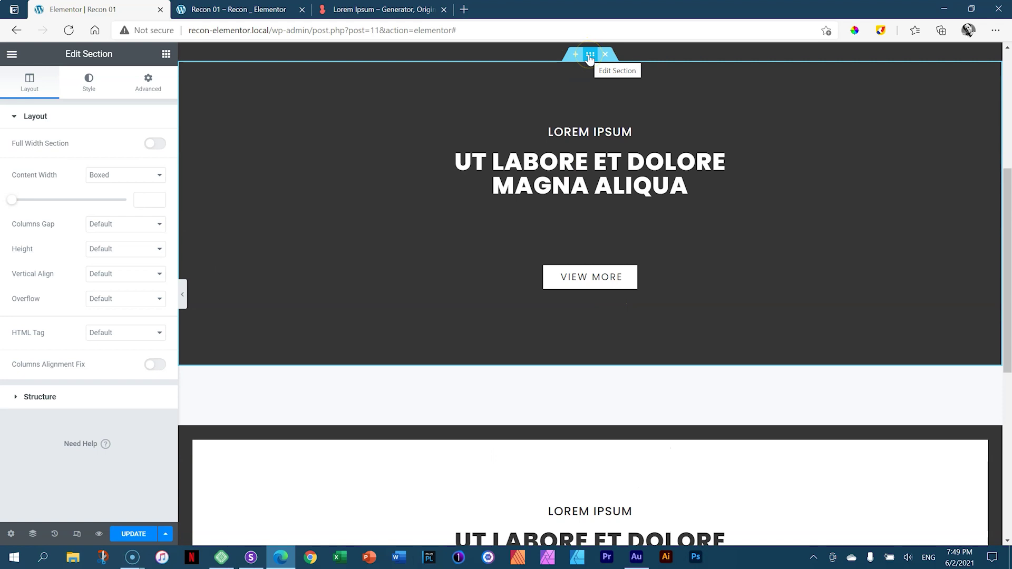
left_click_drag(590, 56, 625, 442)
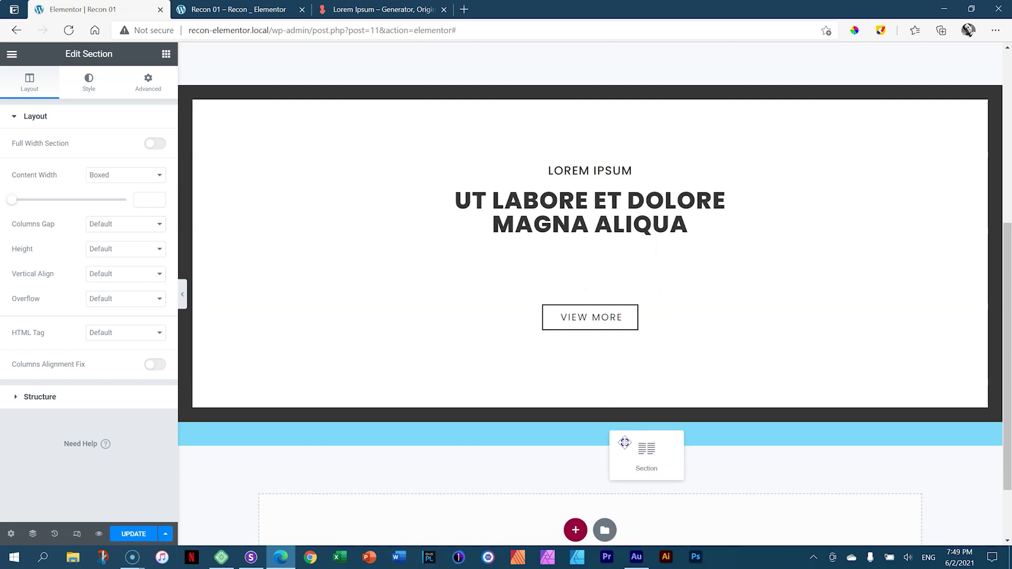
left_click_drag(625, 442, 624, 442)
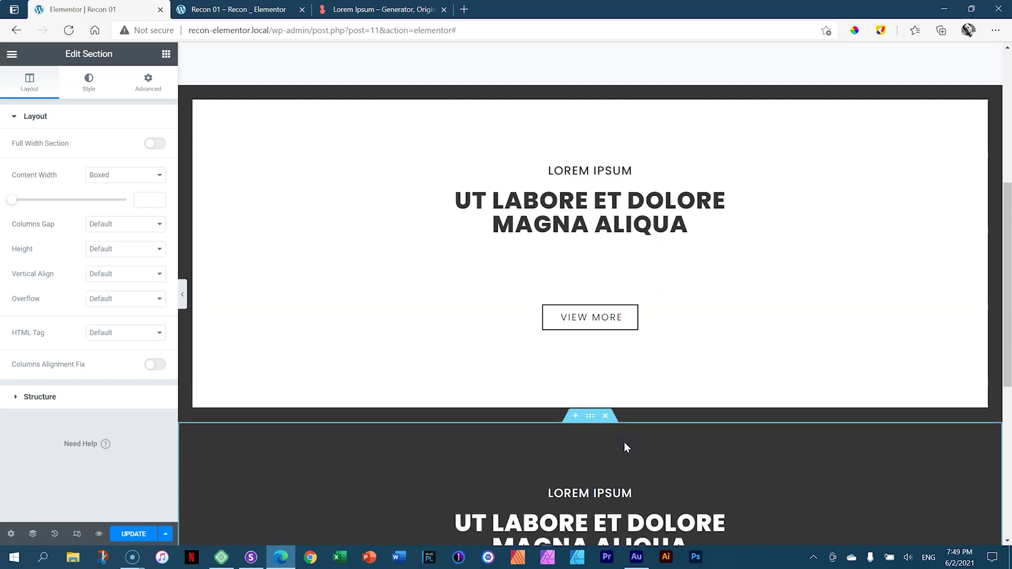
Unlink the moved dark section's margins and set its top and bottom margins to 100 px
scroll(658, 196, "down", 5)
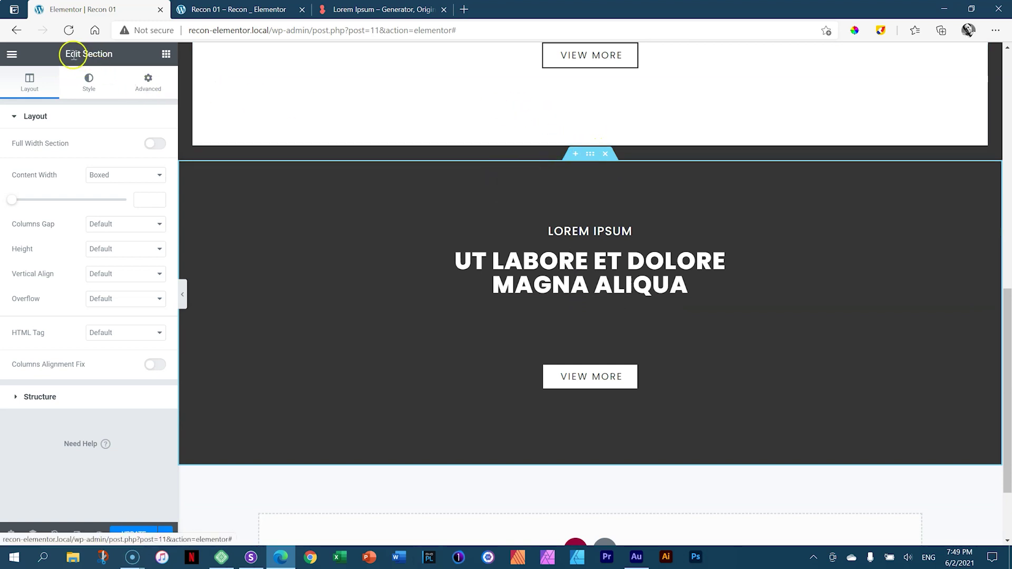
left_click(145, 83)
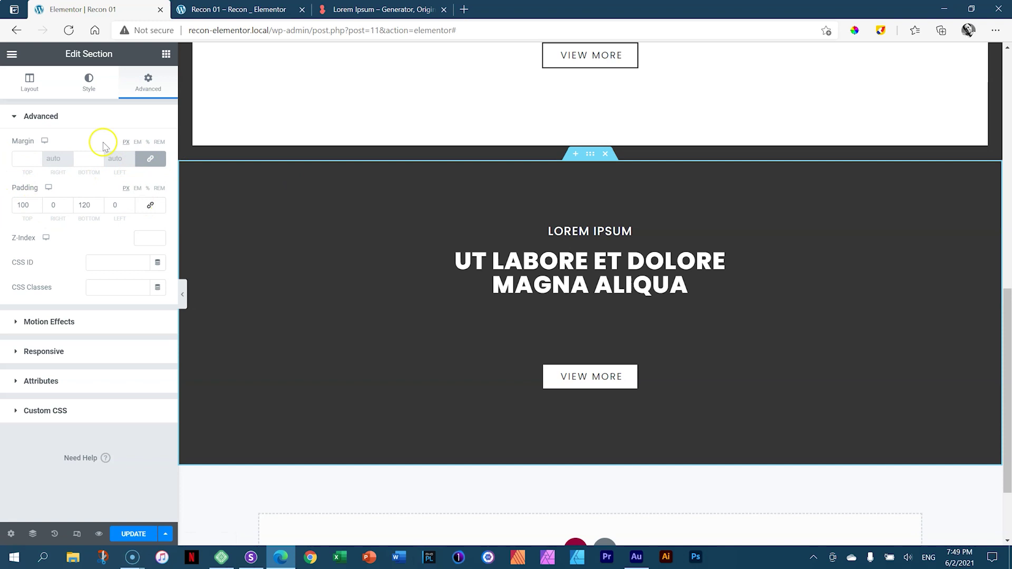
left_click(154, 159)
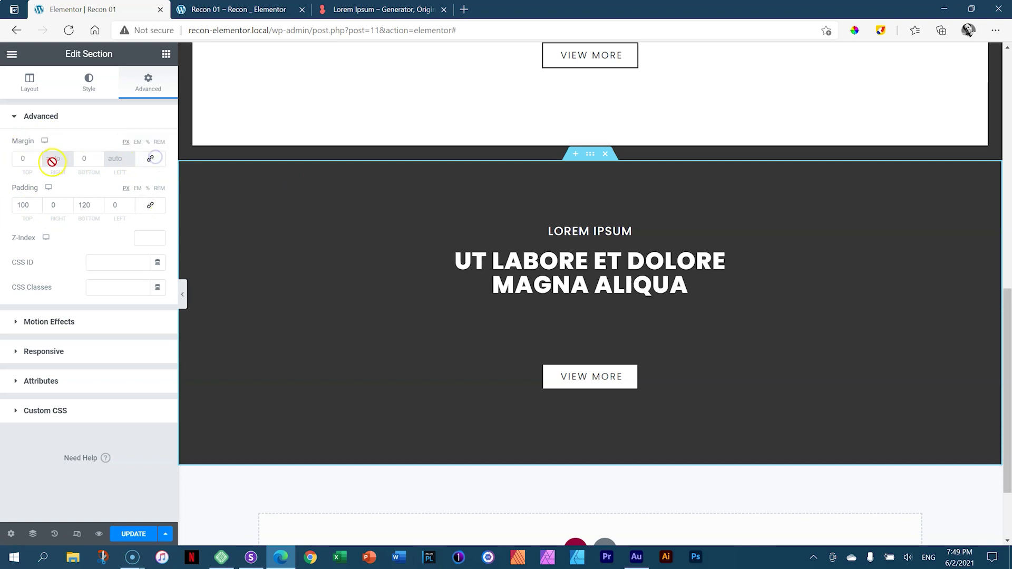
type("100")
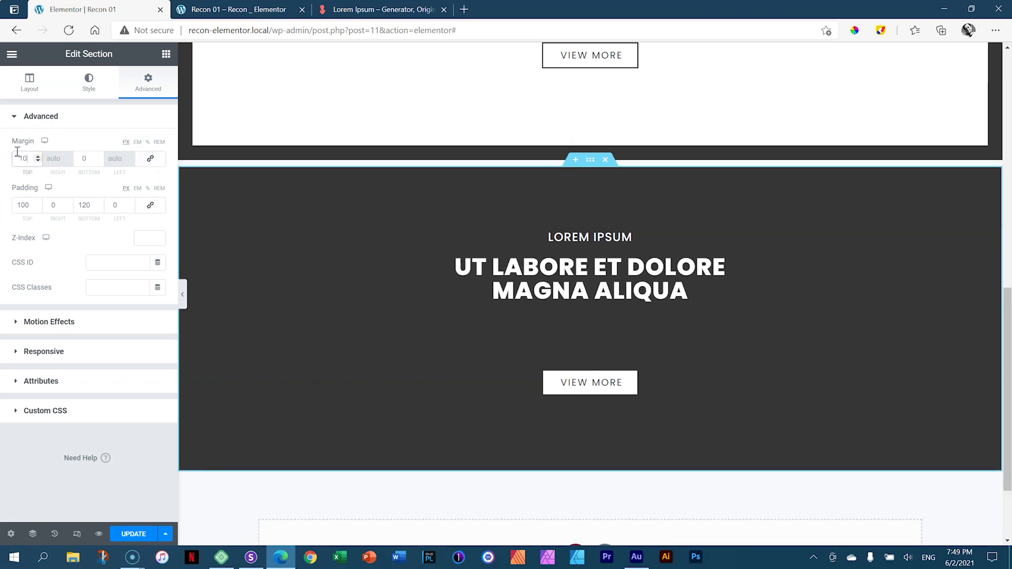
left_click_drag(95, 157, 76, 154)
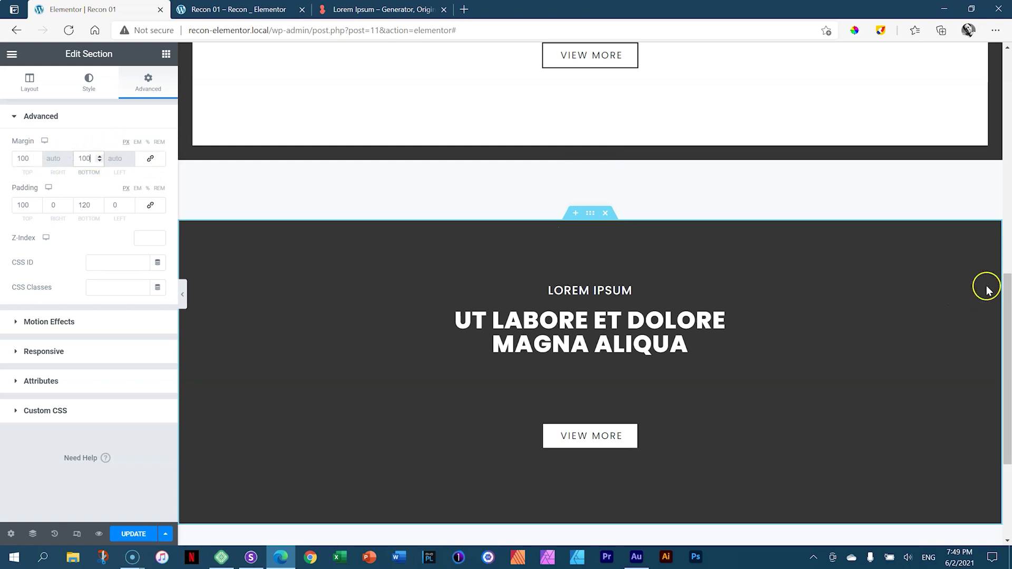
Upload 01 _ Hero.jpg from the file explorer and insert it as the background image of the duplicated dark section
left_click_drag(1008, 280, 1007, 311)
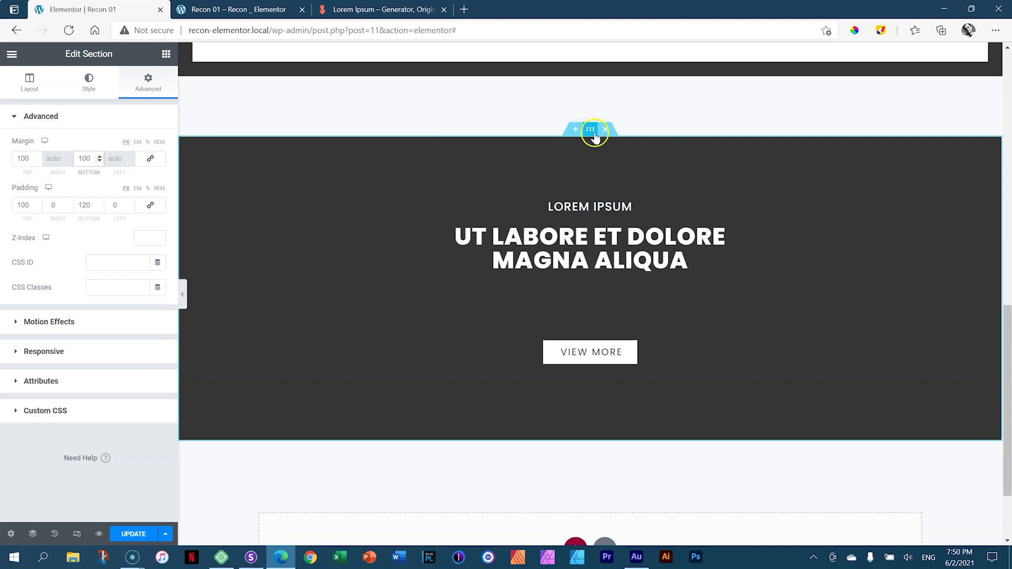
right_click(214, 152)
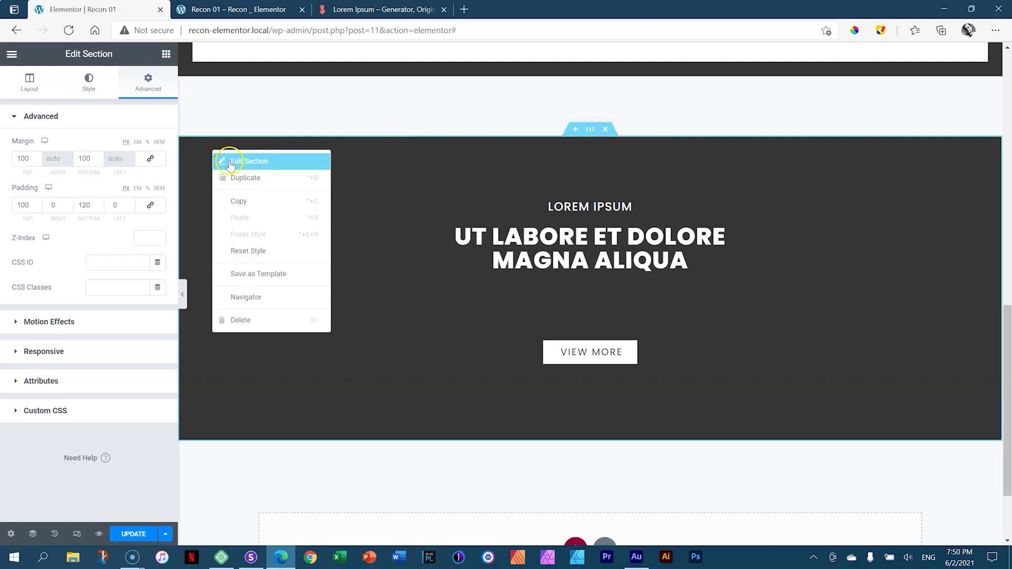
left_click(230, 162)
left_click(233, 163)
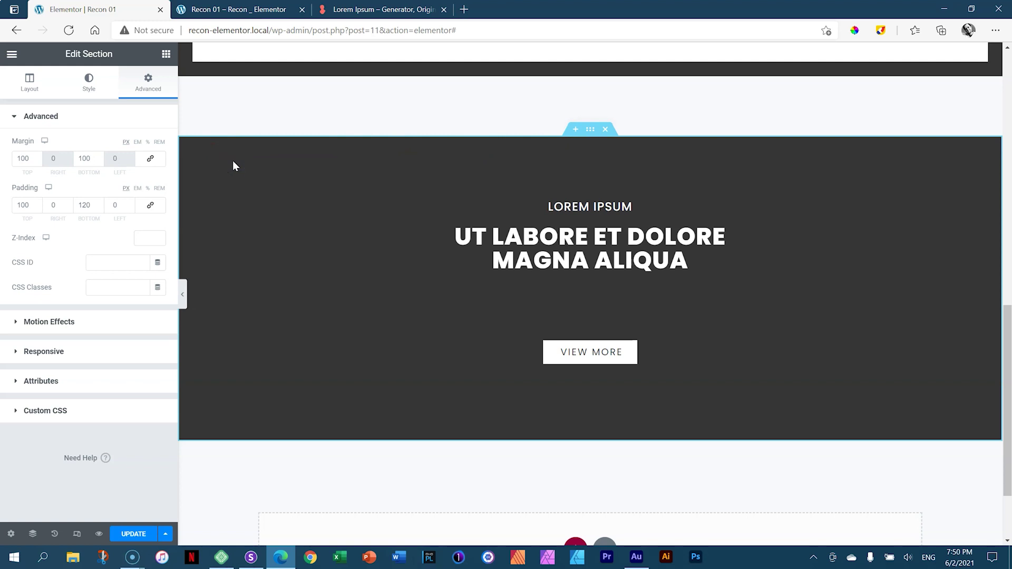
left_click(88, 93)
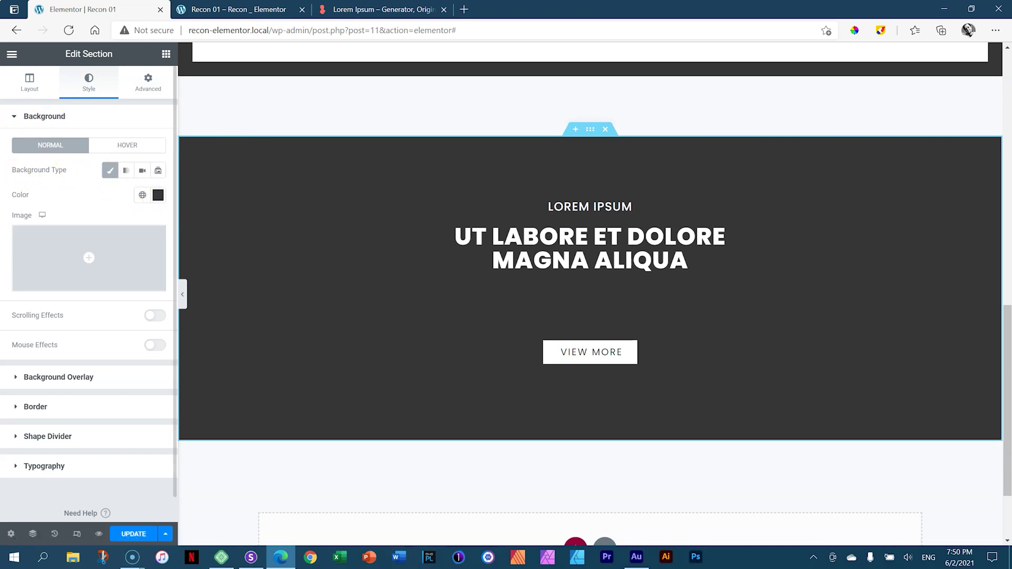
mouse_move(43, 228)
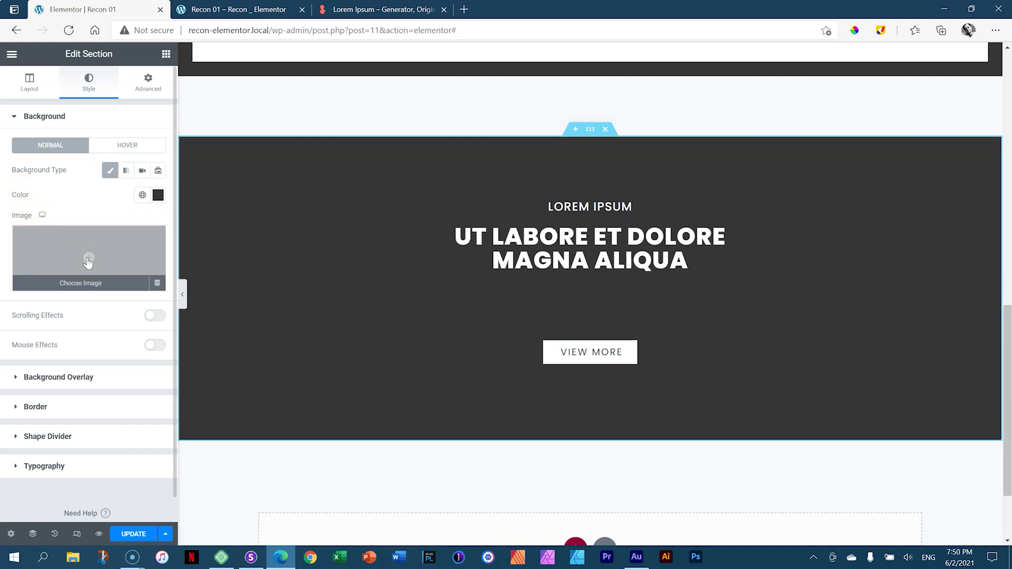
left_click(88, 261)
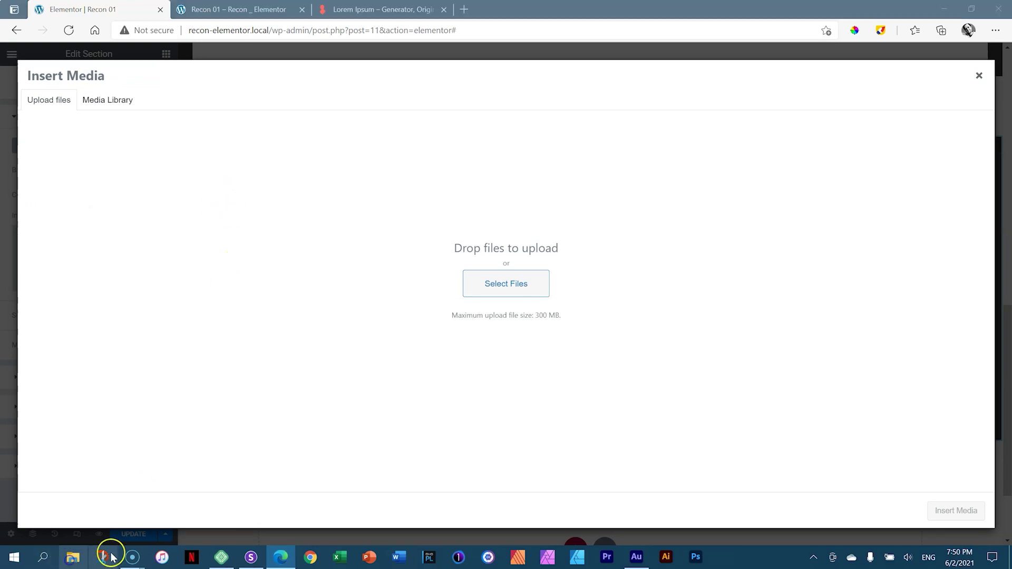
left_click(74, 558)
left_click_drag(490, 211, 79, 202)
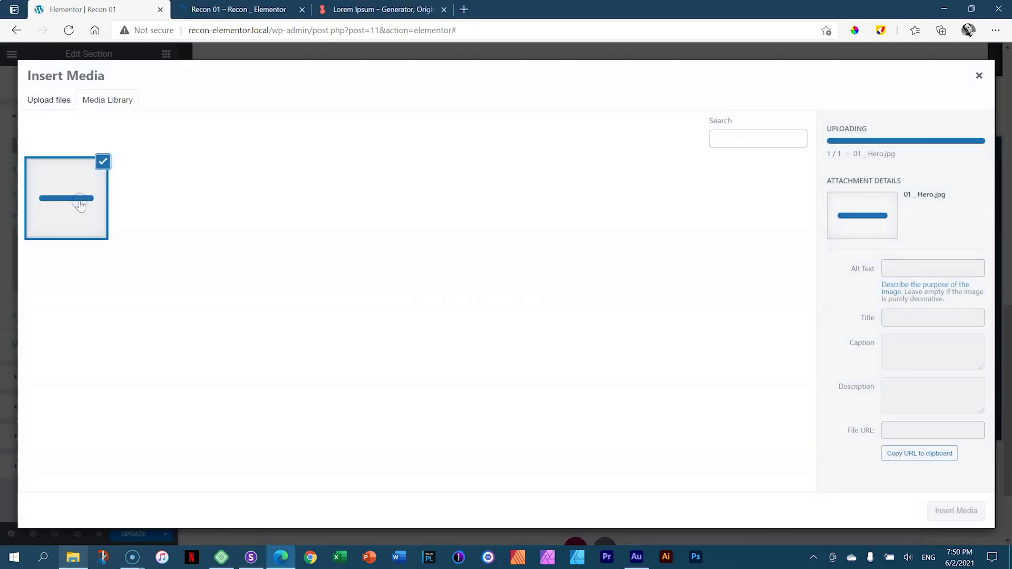
left_click(964, 510)
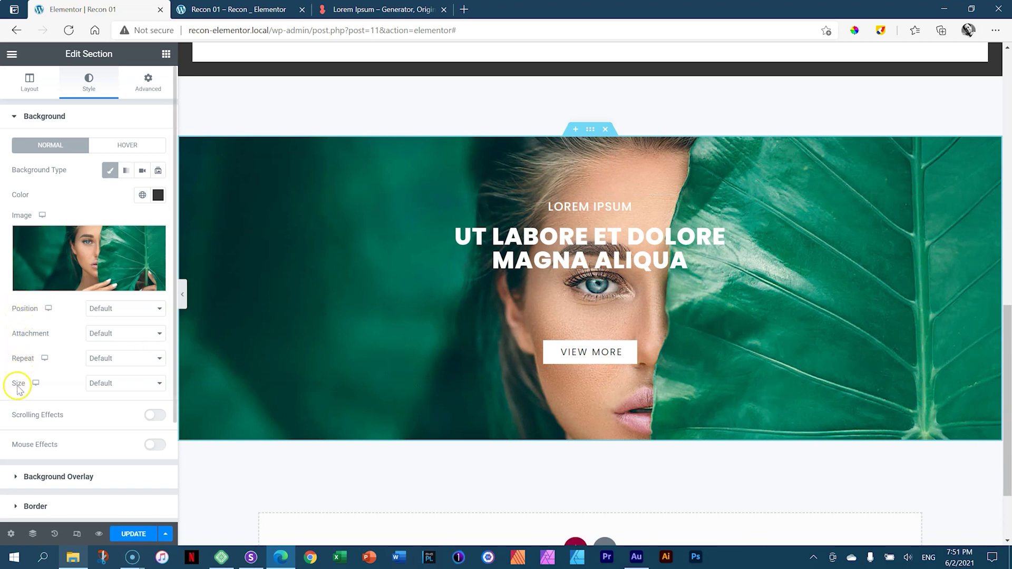
Set the section background image's size to Cover and its position to Center Center
left_click(150, 388)
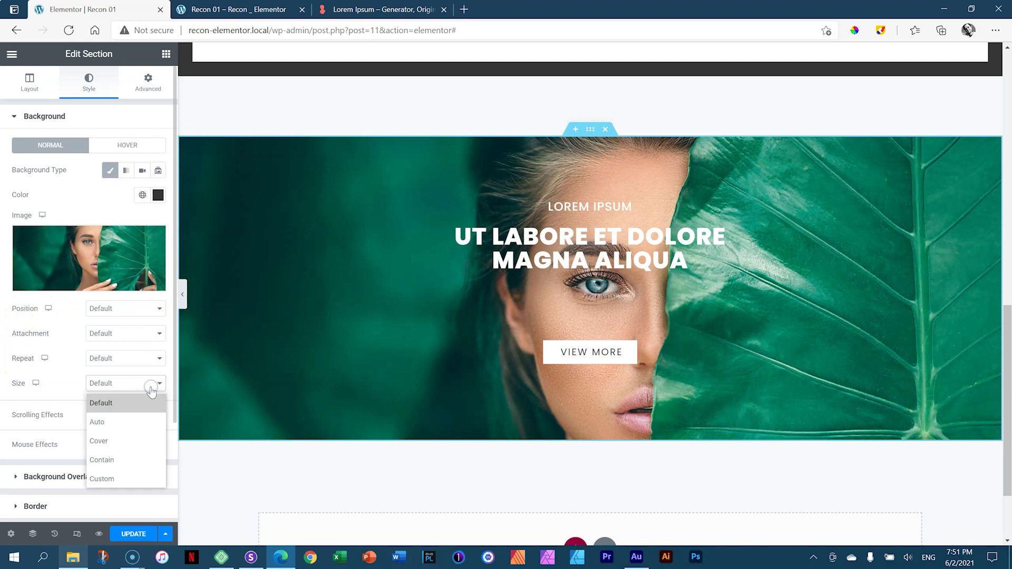
left_click(126, 442)
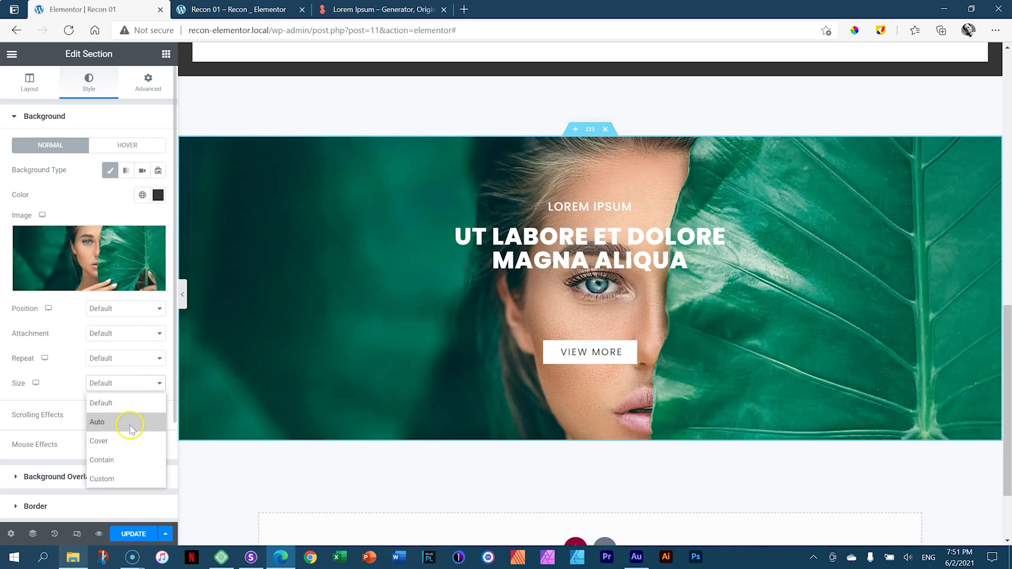
left_click(119, 427)
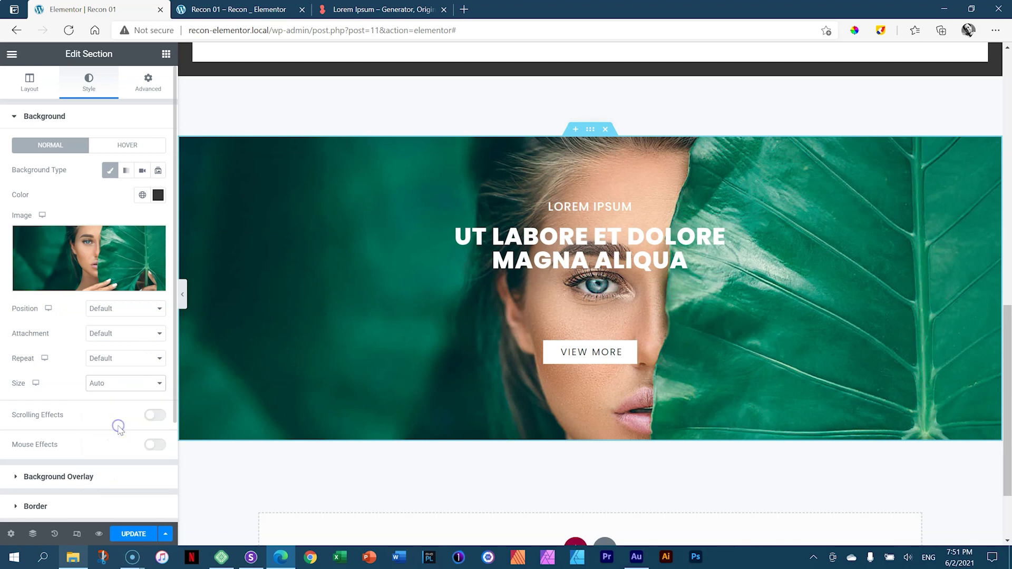
left_click(138, 384)
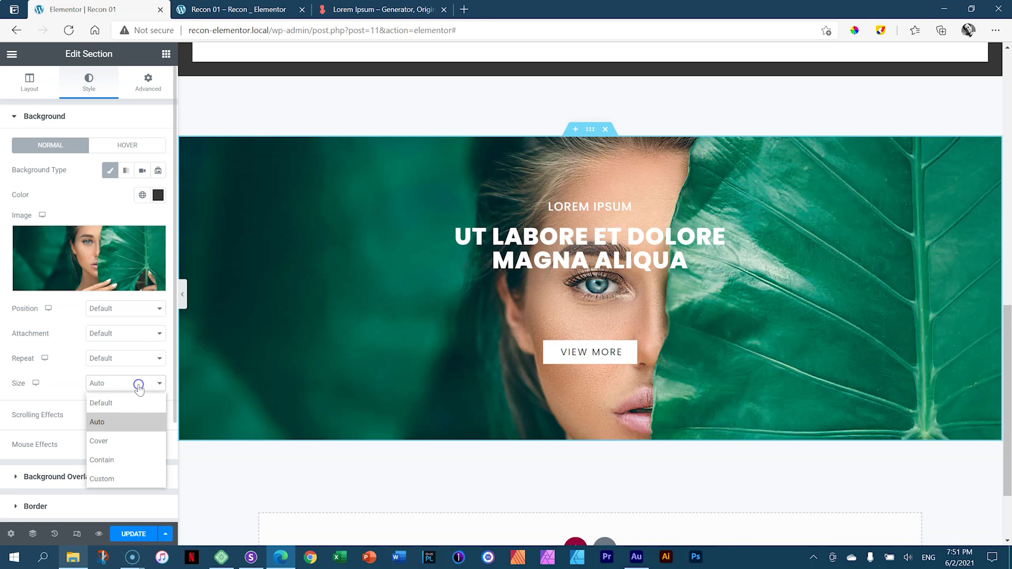
left_click(123, 441)
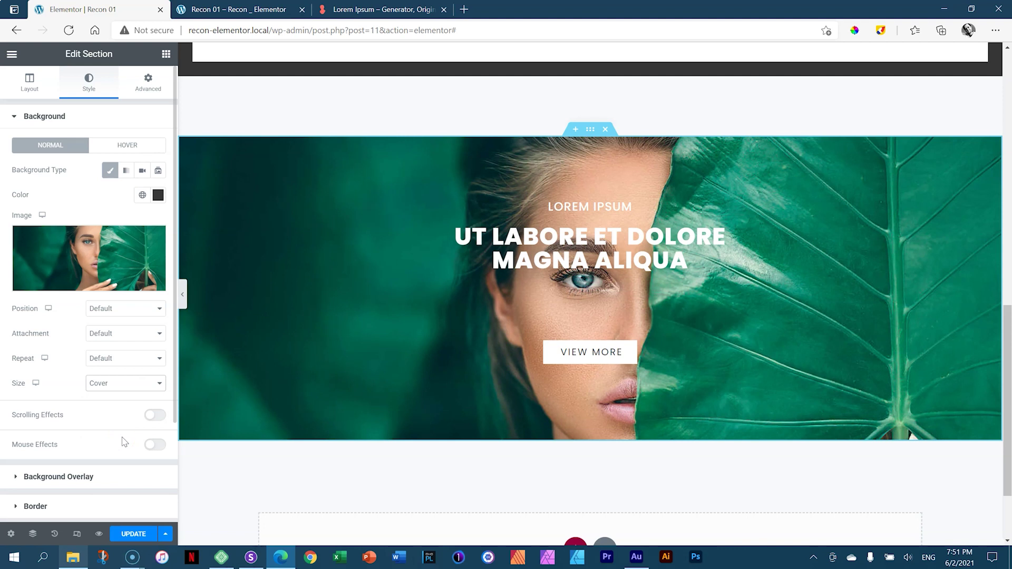
left_click(119, 312)
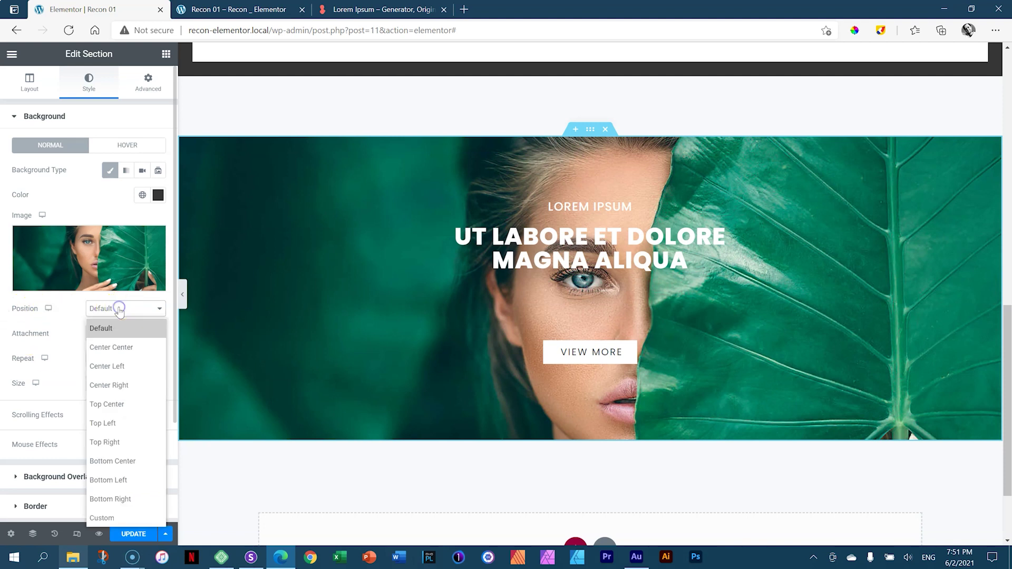
left_click(111, 348)
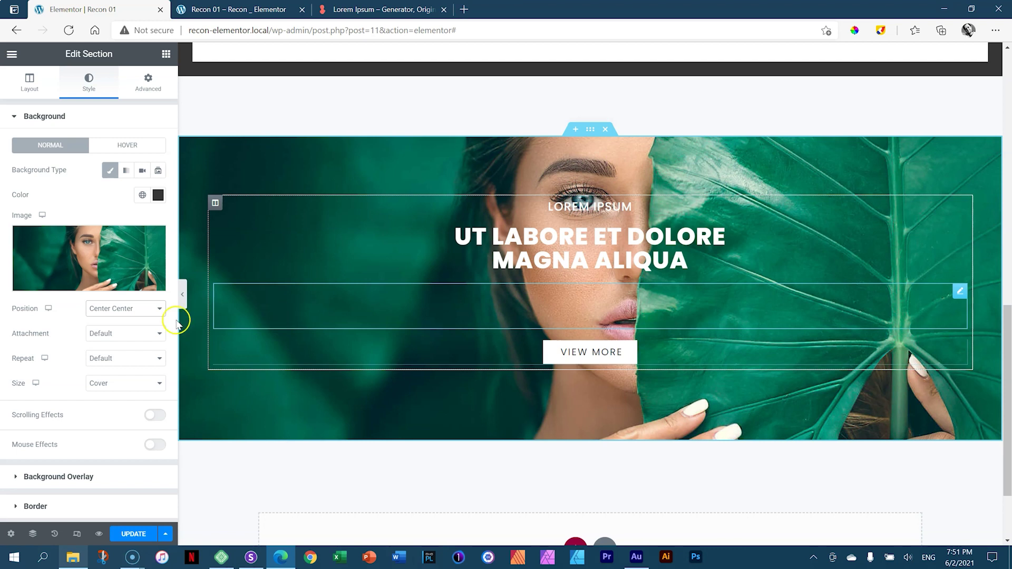
Try the Top Center and Bottom Center positions for the background image and return it to Center Center
left_click(160, 308)
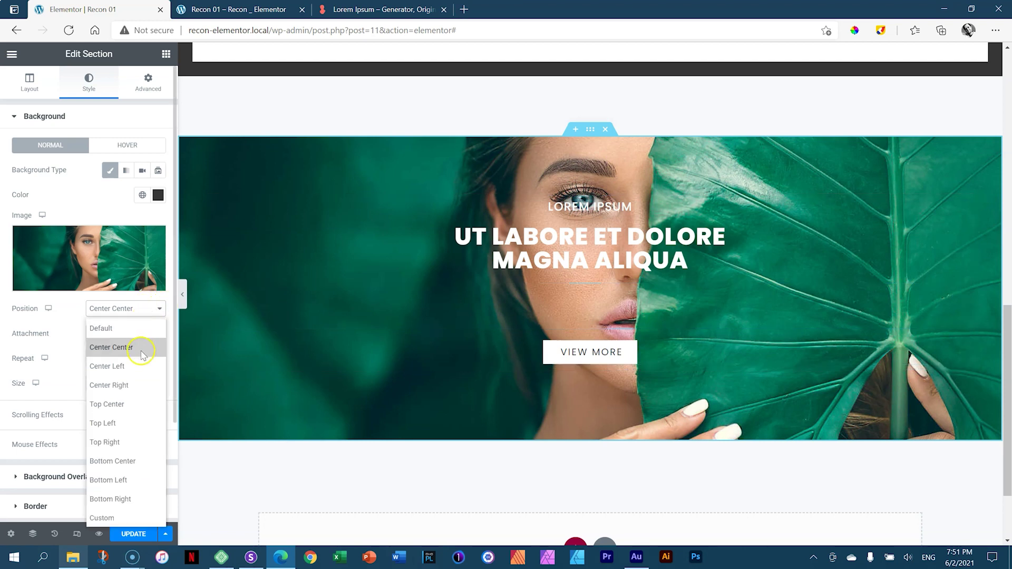
left_click(117, 405)
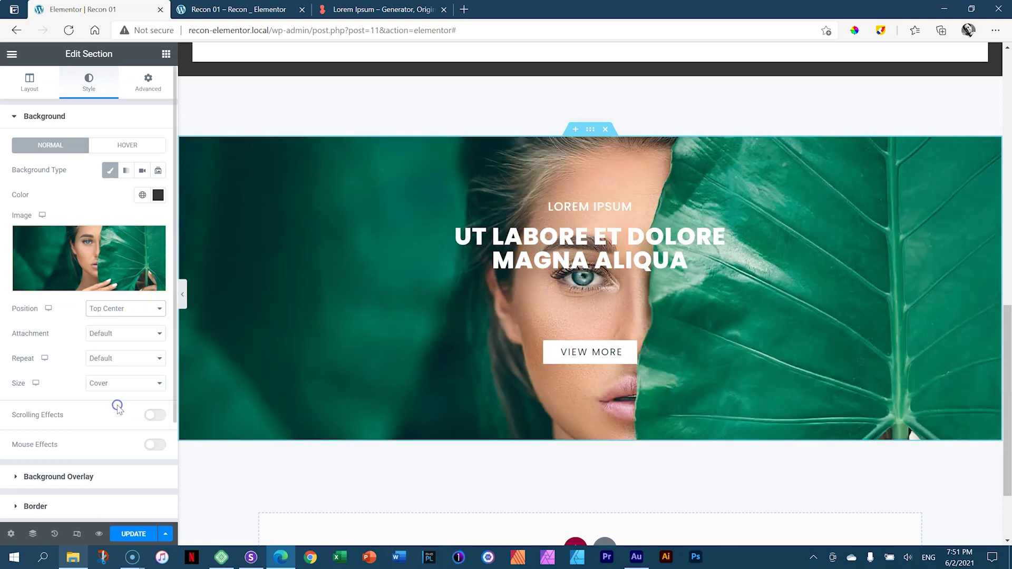
left_click(155, 310)
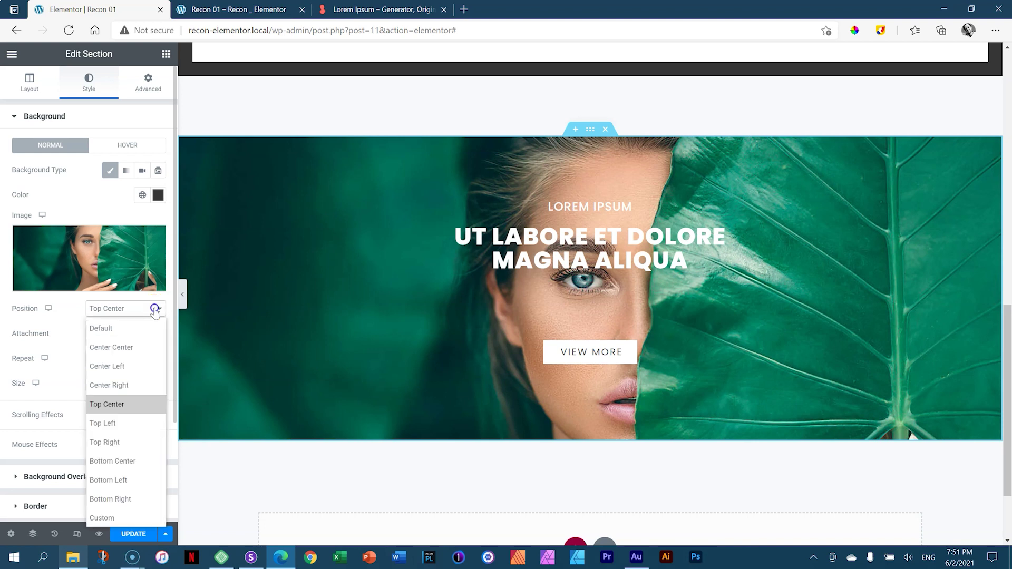
left_click(124, 461)
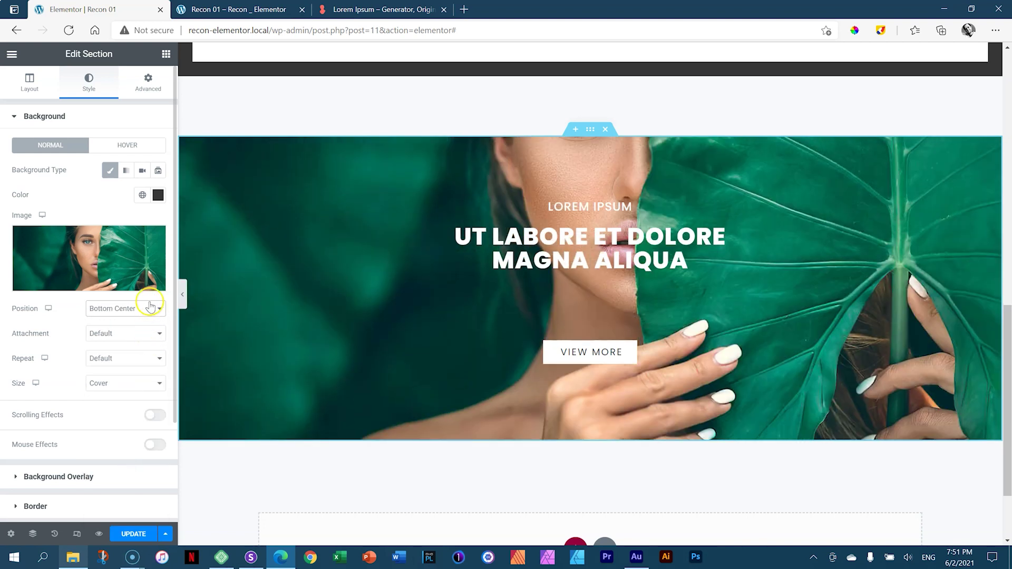
left_click(151, 306)
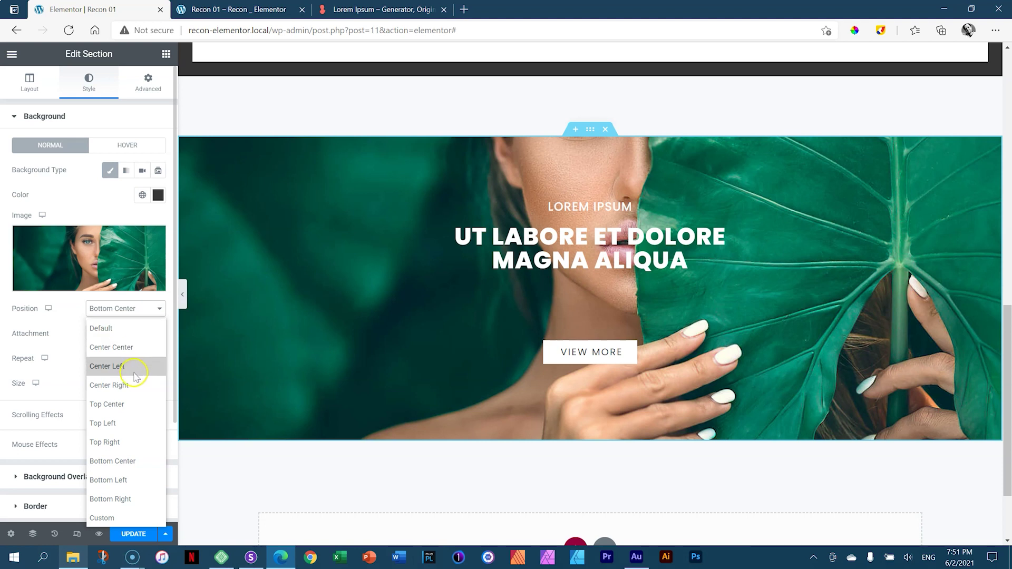
left_click(134, 350)
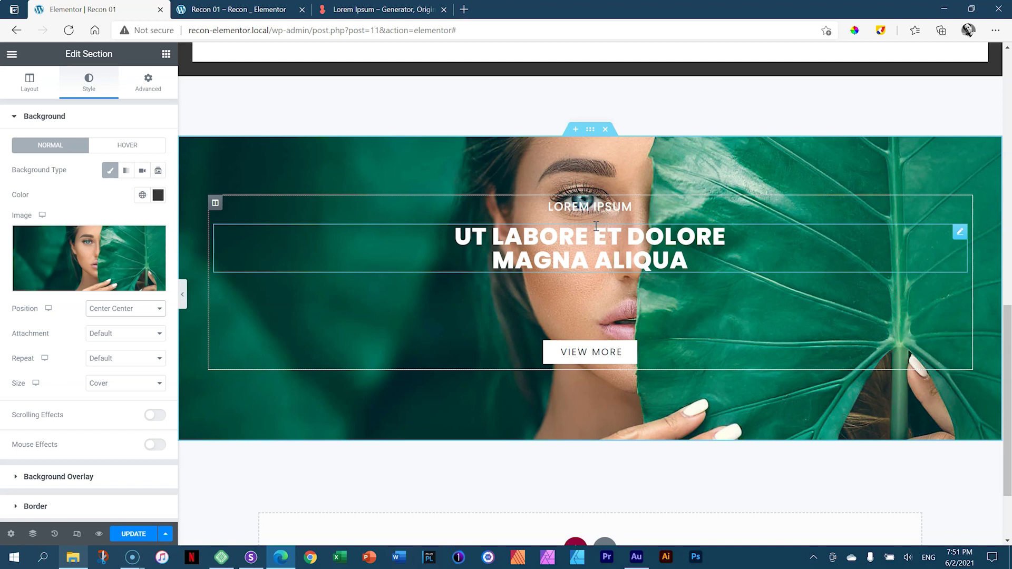
Add a classic background overlay to the image section with the colour #000000
left_click(73, 116)
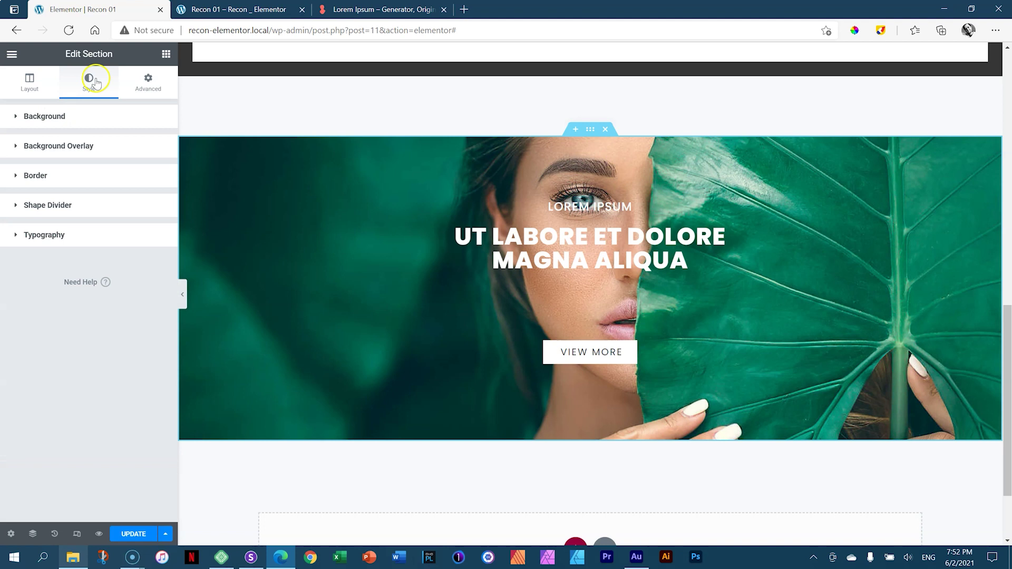
left_click(44, 147)
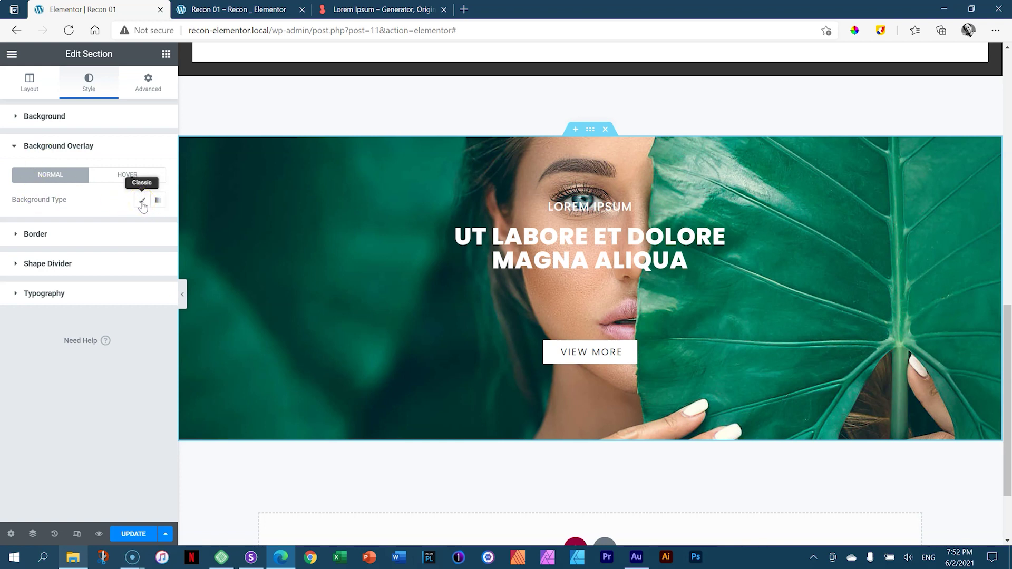
left_click(159, 203)
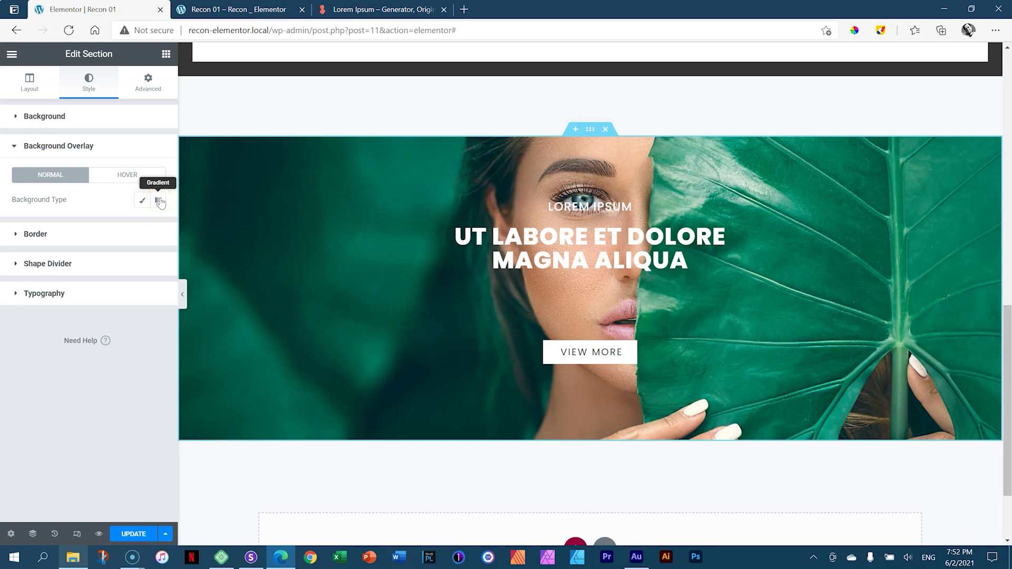
left_click(144, 201)
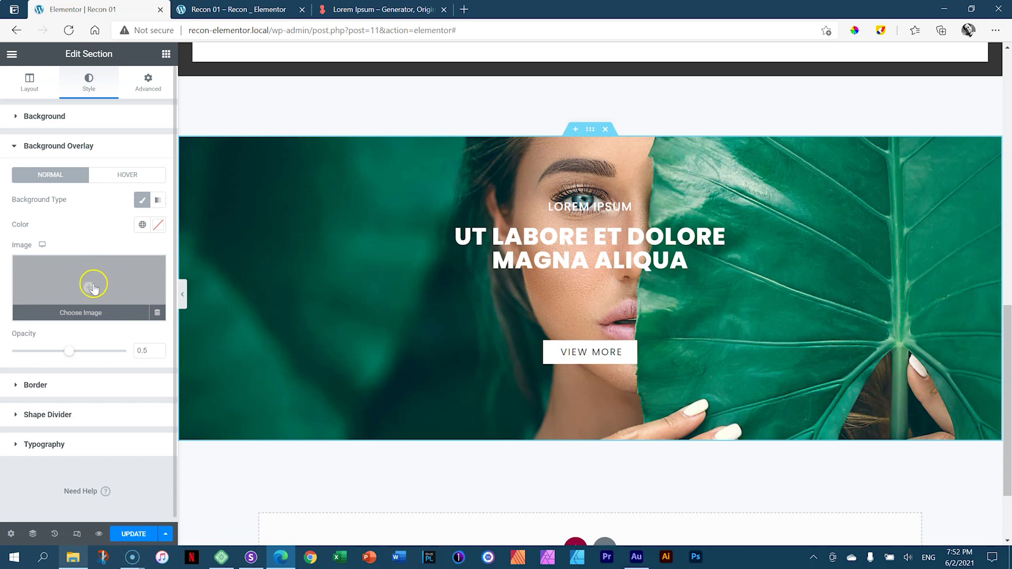
left_click(158, 225)
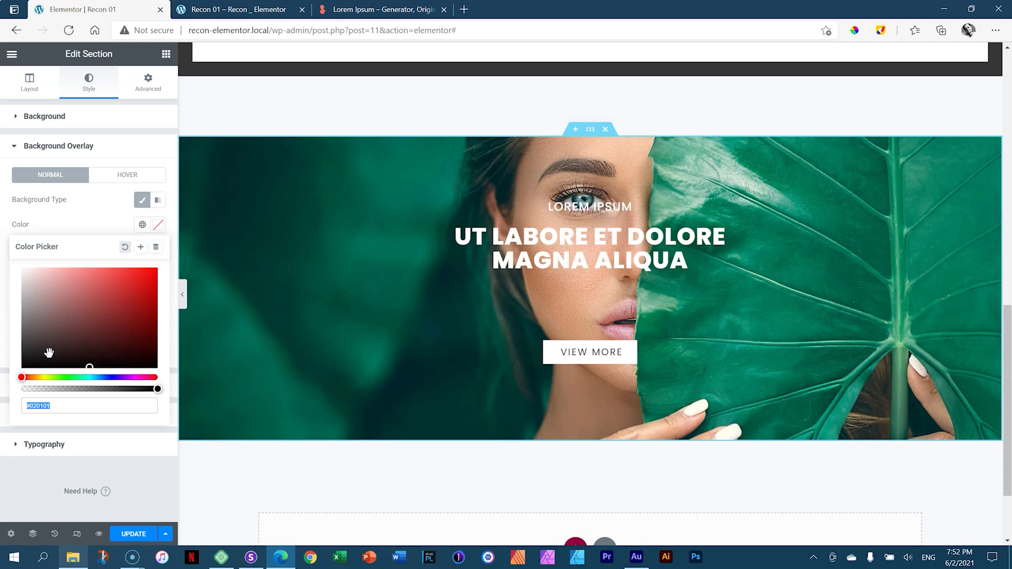
left_click_drag(49, 352, 15, 366)
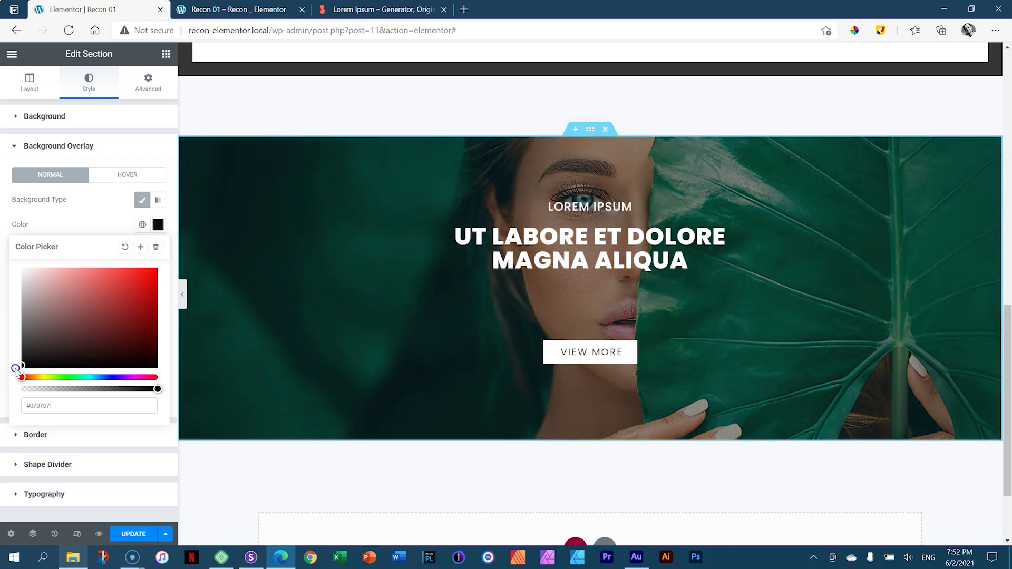
left_click_drag(20, 406, 45, 405)
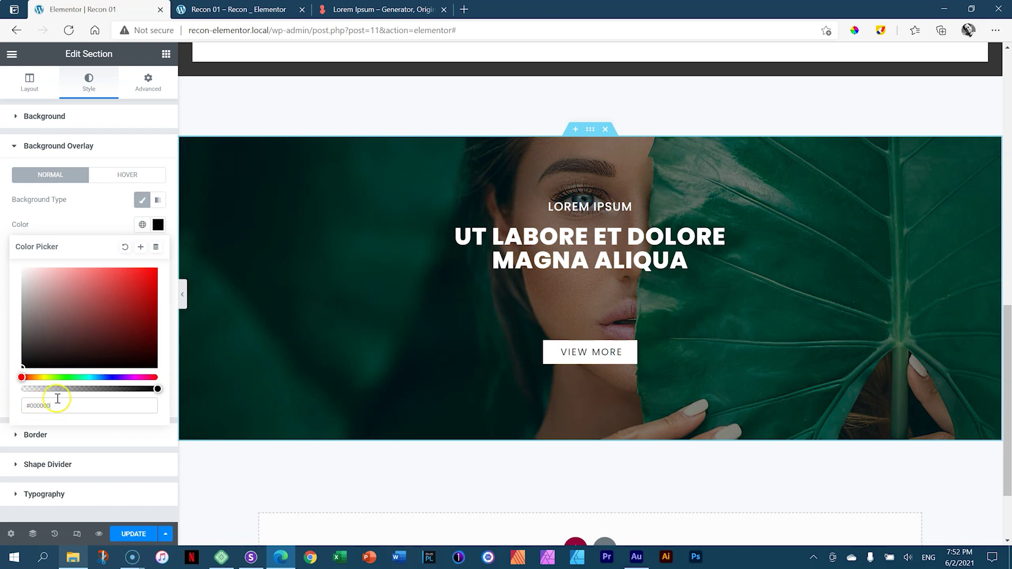
left_click(158, 226)
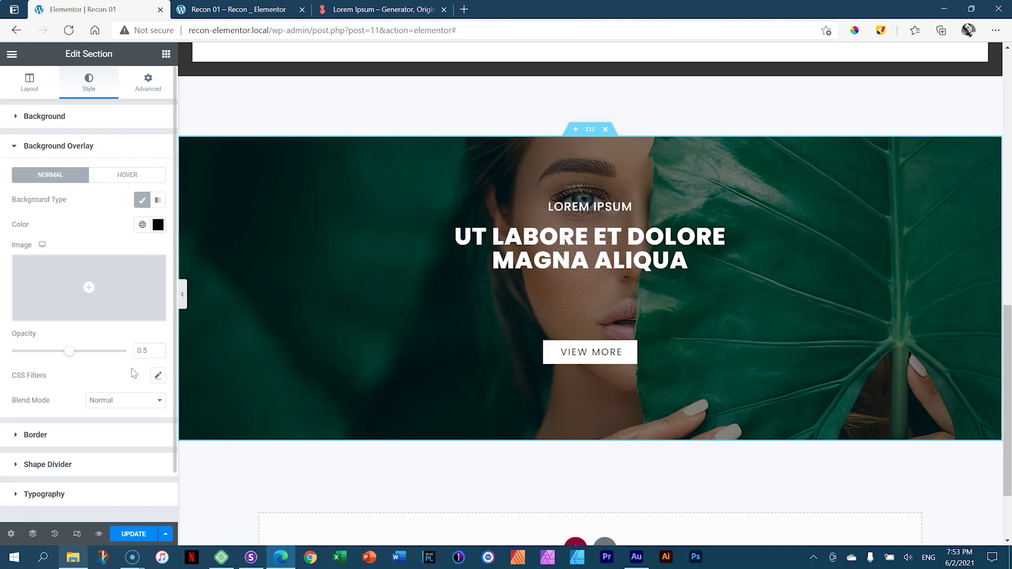
Try a fully opaque overlay and lighter settings, and set the overlay's opacity to 0.3
left_click_drag(69, 352, 139, 364)
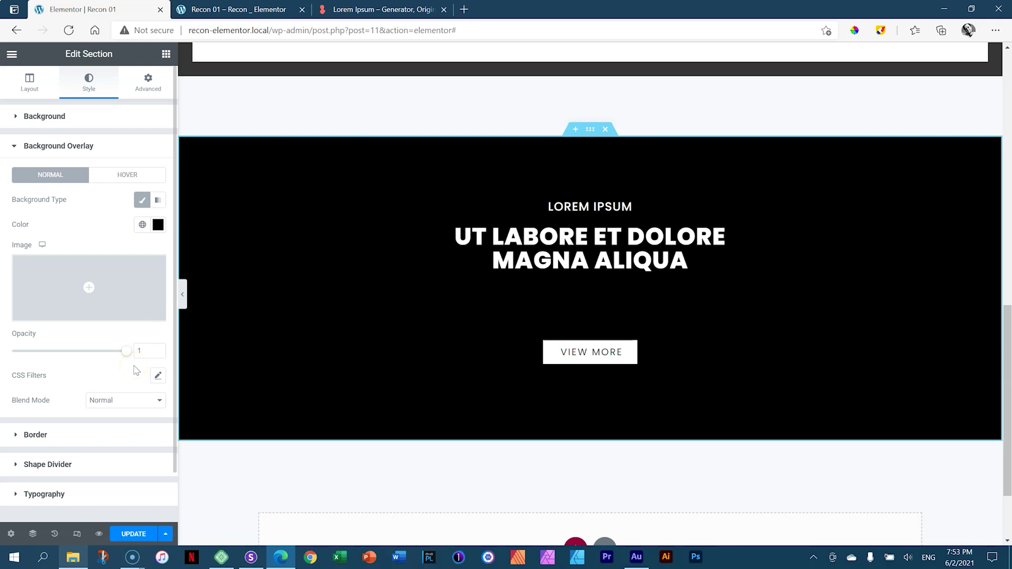
left_click_drag(125, 352, 77, 356)
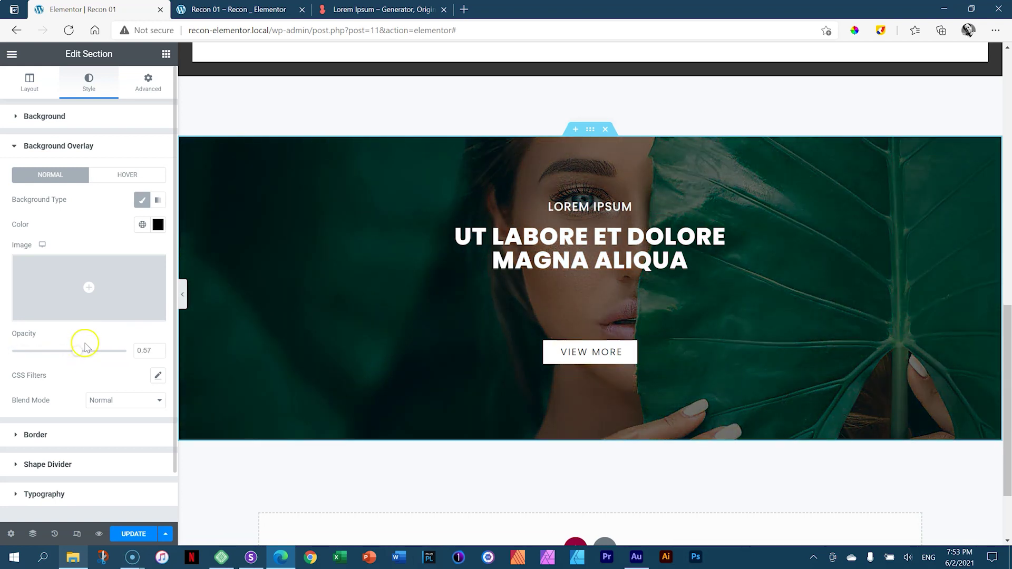
left_click_drag(77, 353, 46, 352)
left_click(155, 356)
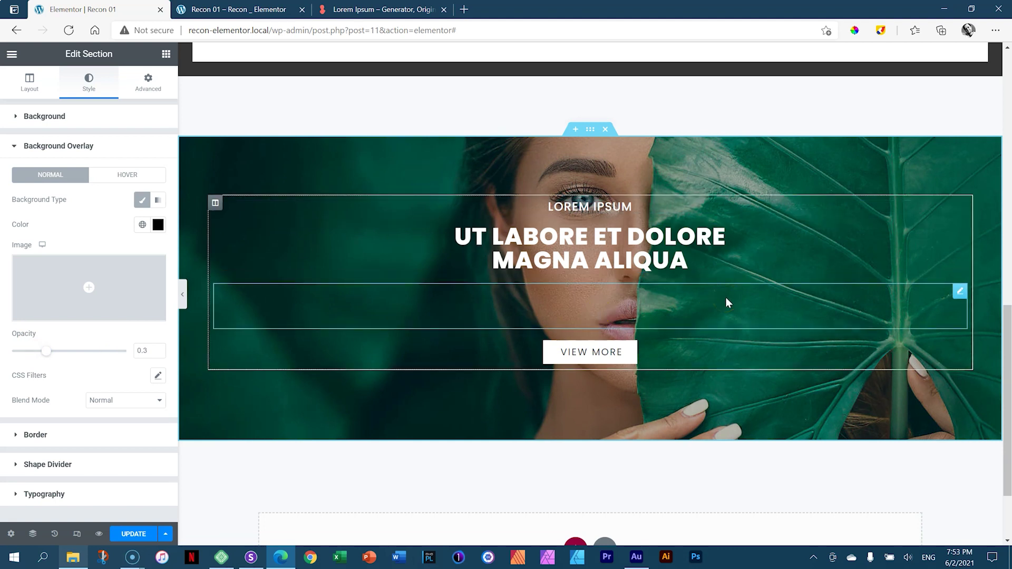
Update the page, switch to the multi-device preview app and reload the page on all device screens
left_click(131, 535)
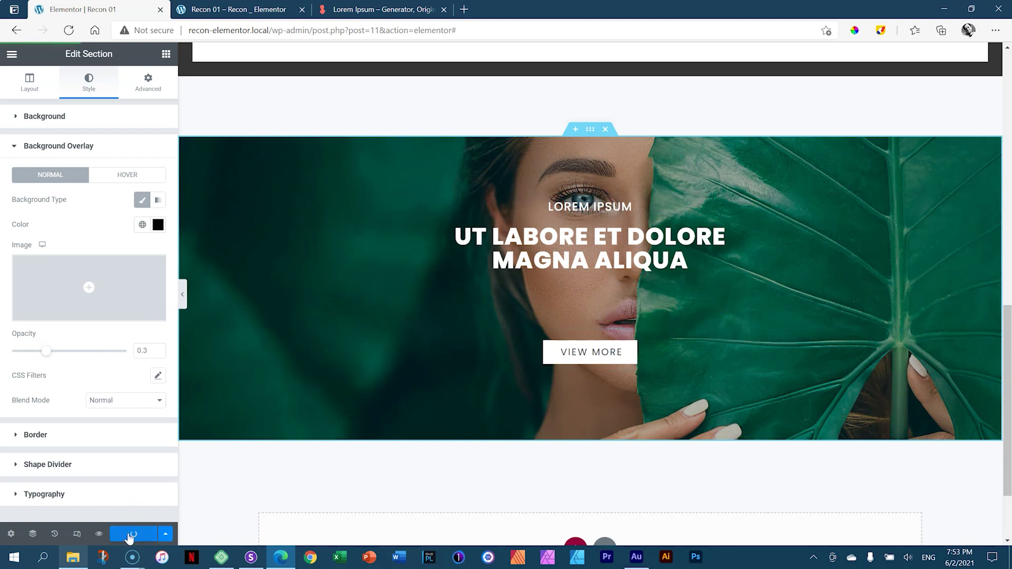
left_click(221, 557)
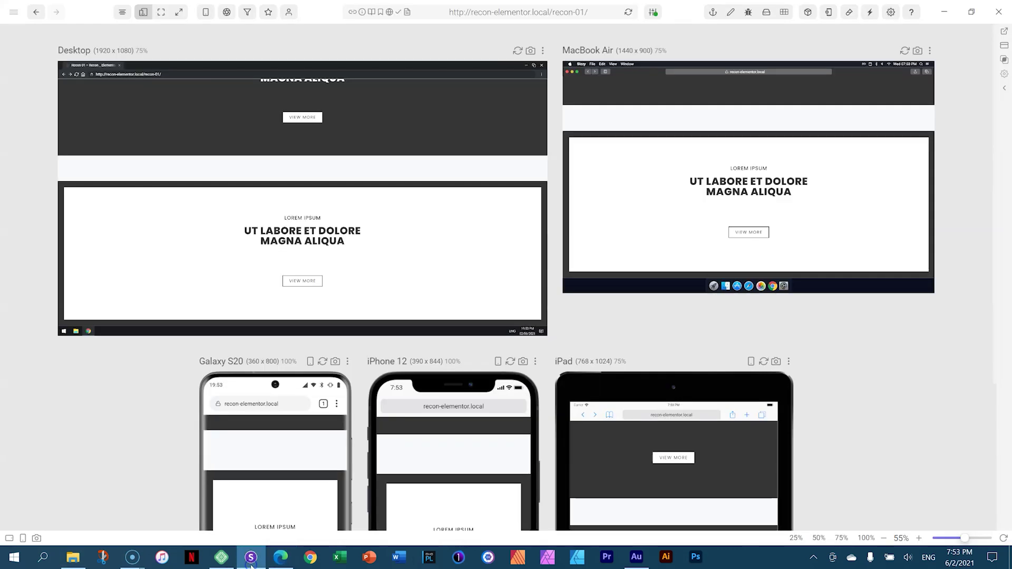
left_click(628, 13)
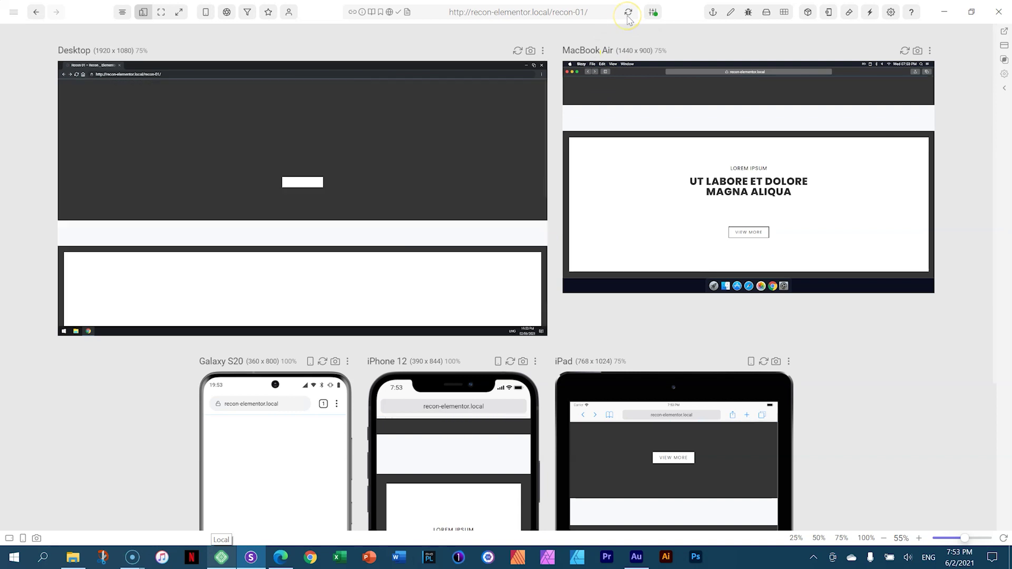
Show only the Desktop screen and examine the header, bordered and image sections of the page
left_click(542, 50)
left_click(496, 76)
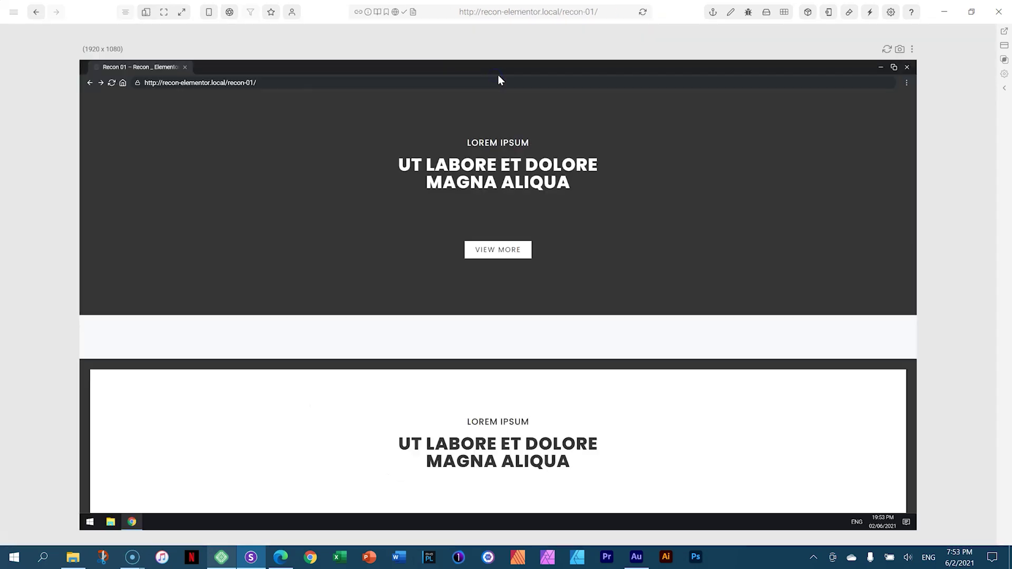
scroll(770, 216, "down", 5)
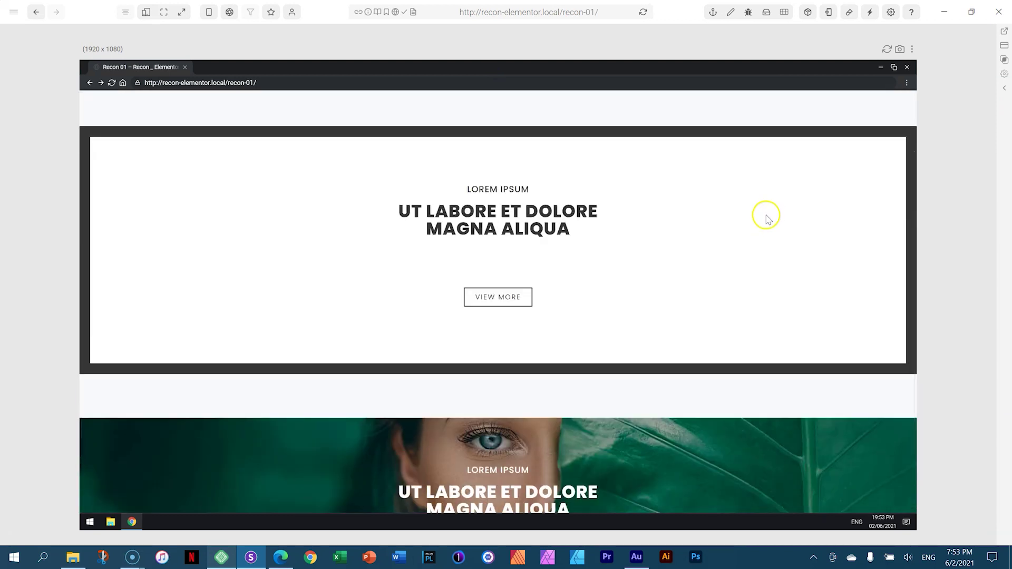
scroll(768, 219, "down", 3)
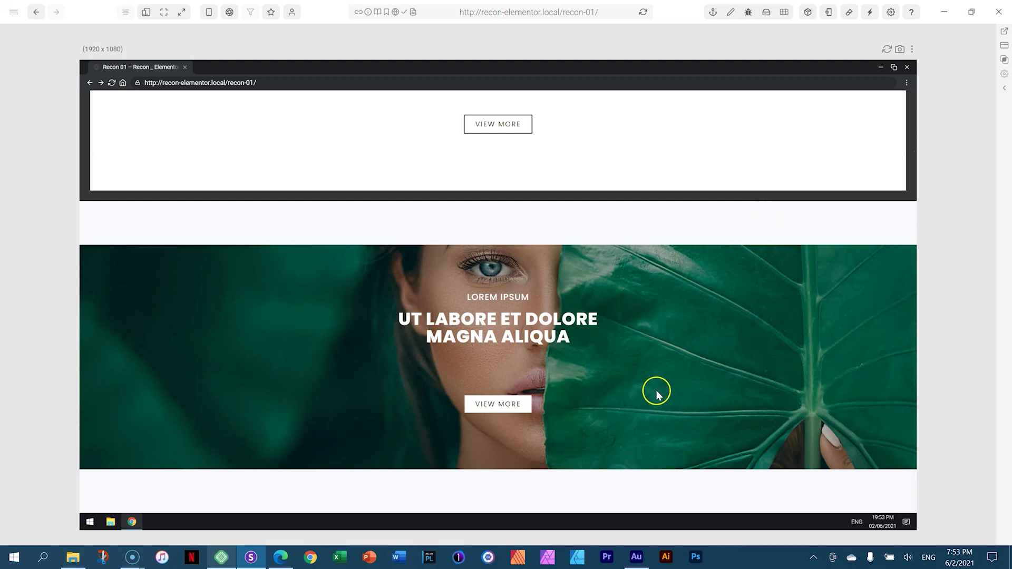
scroll(686, 385, "up", 8)
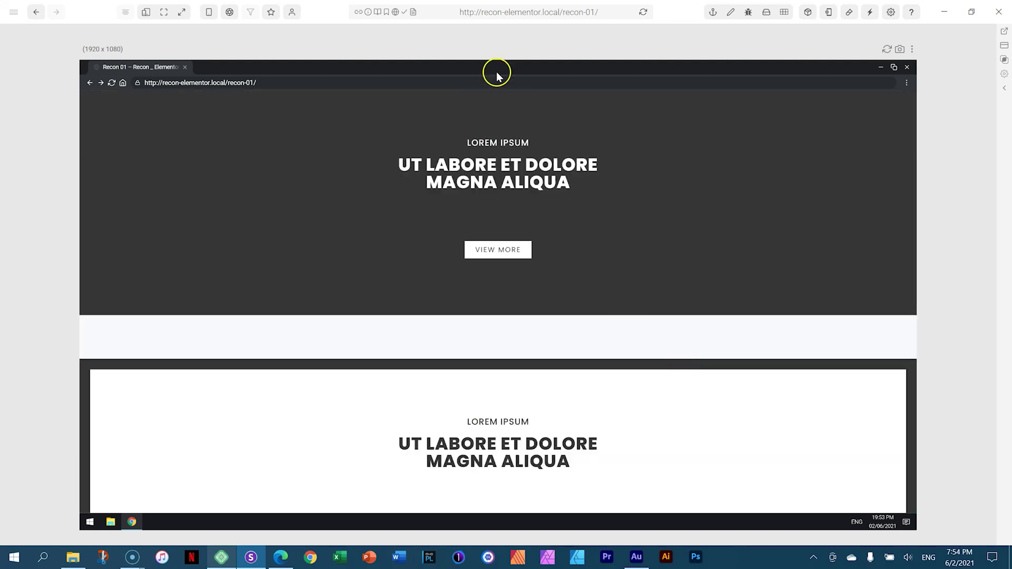
Copy the preview page's address and test the dark header's View More link on the Desktop screen
left_click(423, 15)
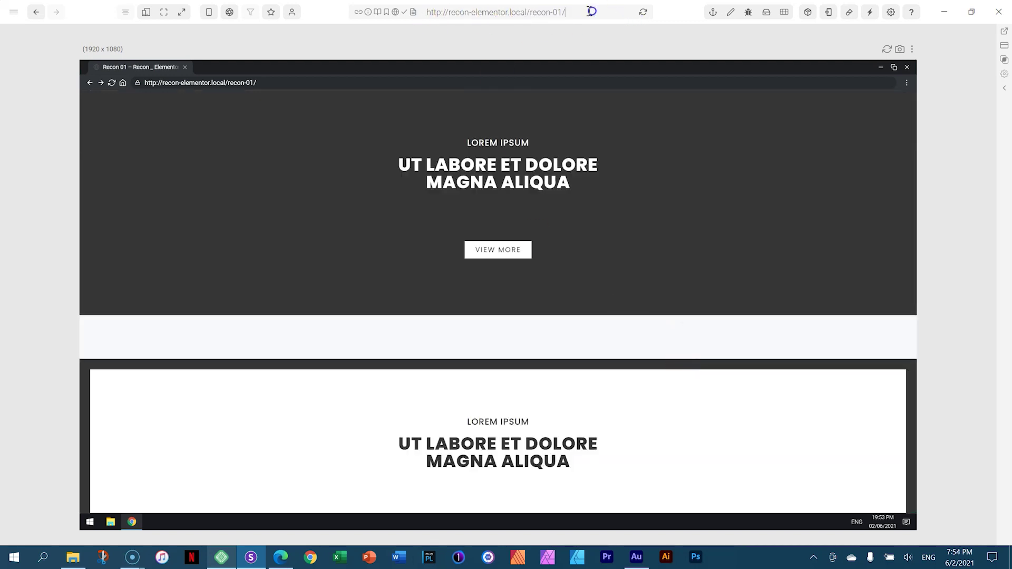
left_click_drag(589, 11, 430, 14)
key("ctrl+c")
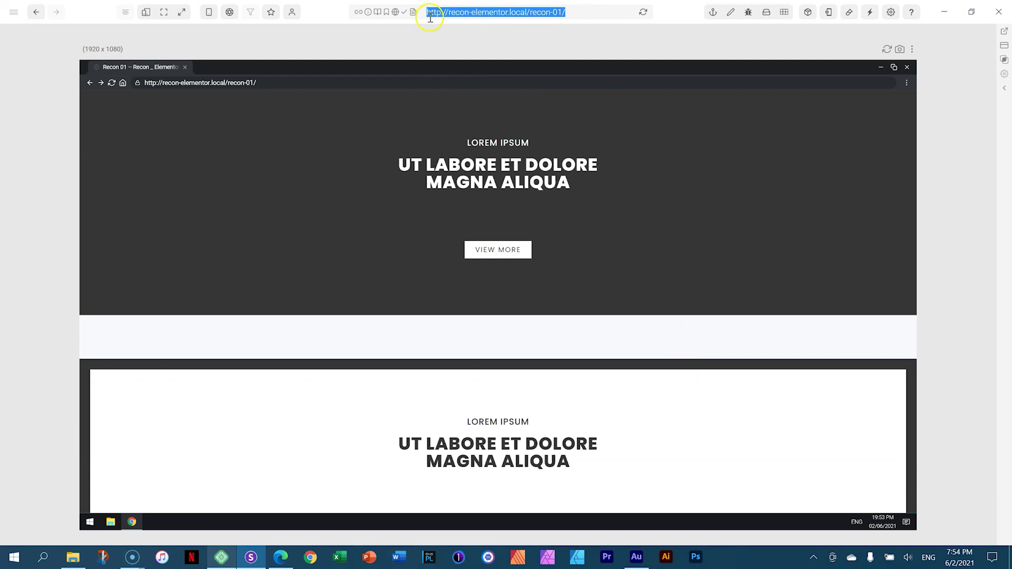
left_click(941, 205)
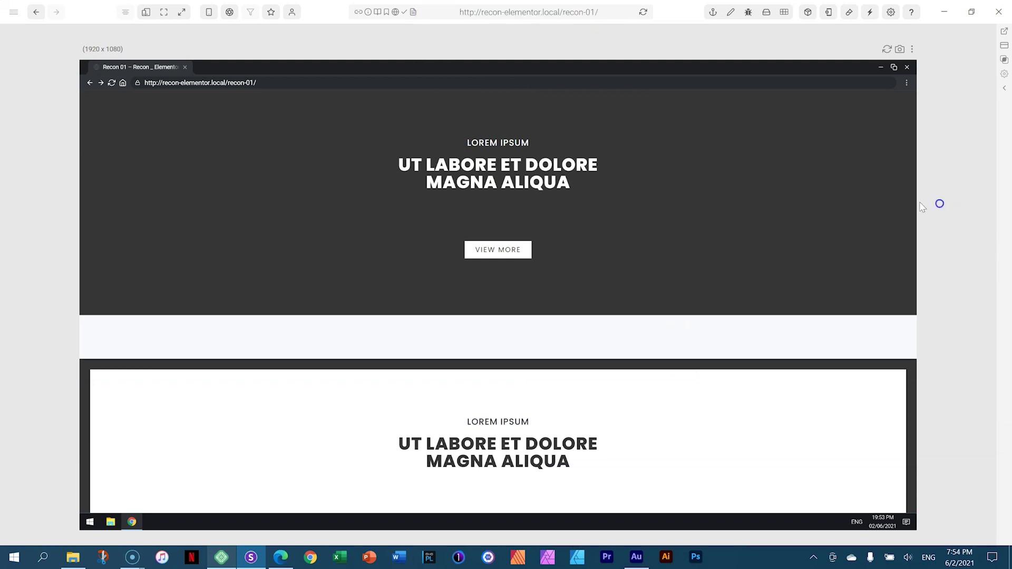
left_click(493, 250)
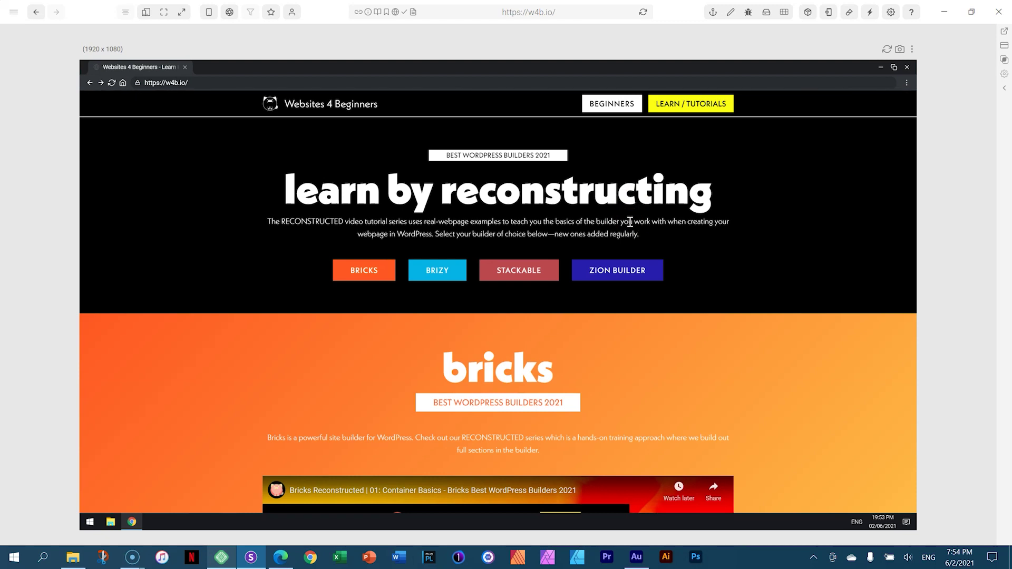
left_click(564, 9)
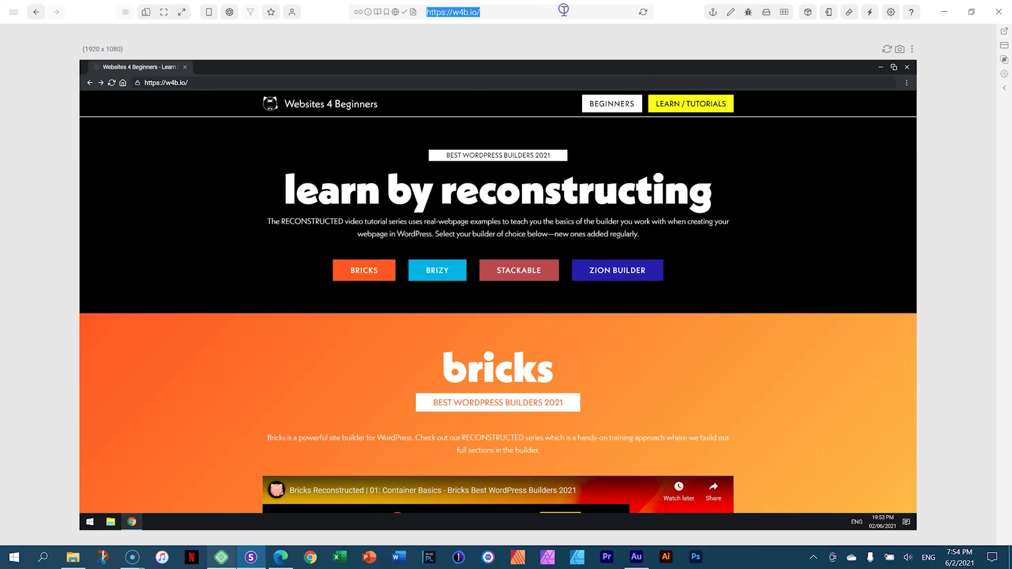
left_click(145, 13)
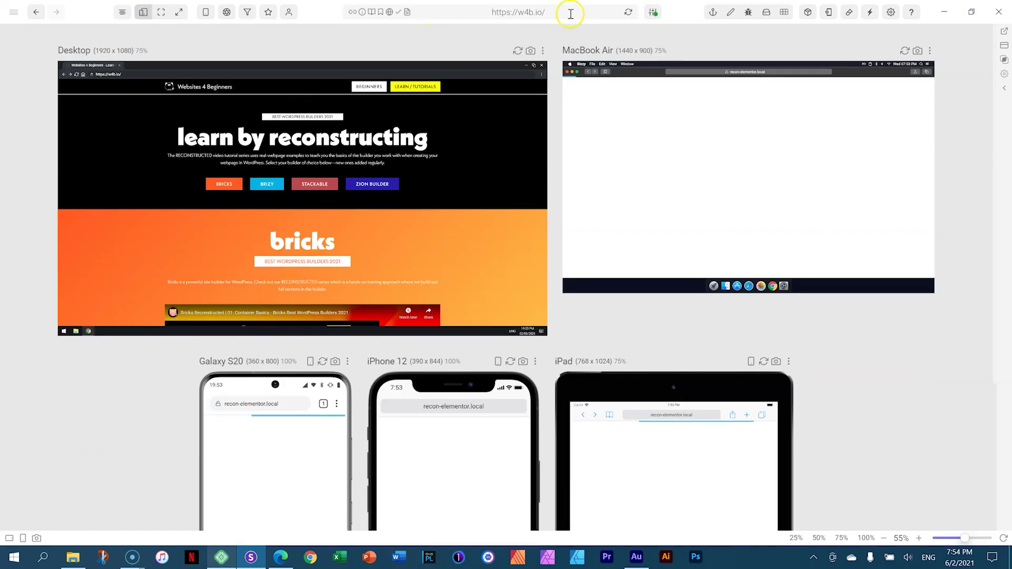
left_click(571, 14)
key("ctrl+v")
key("Return")
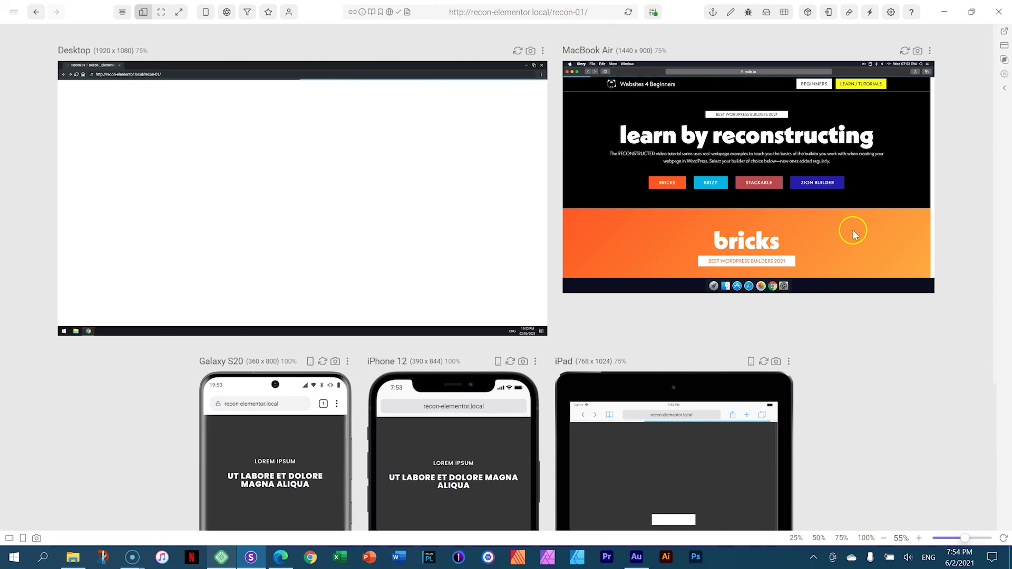
Show only the iPhone 12 screen and examine how the header, bordered and image sections fit the phone width
scroll(932, 359, "down", 3)
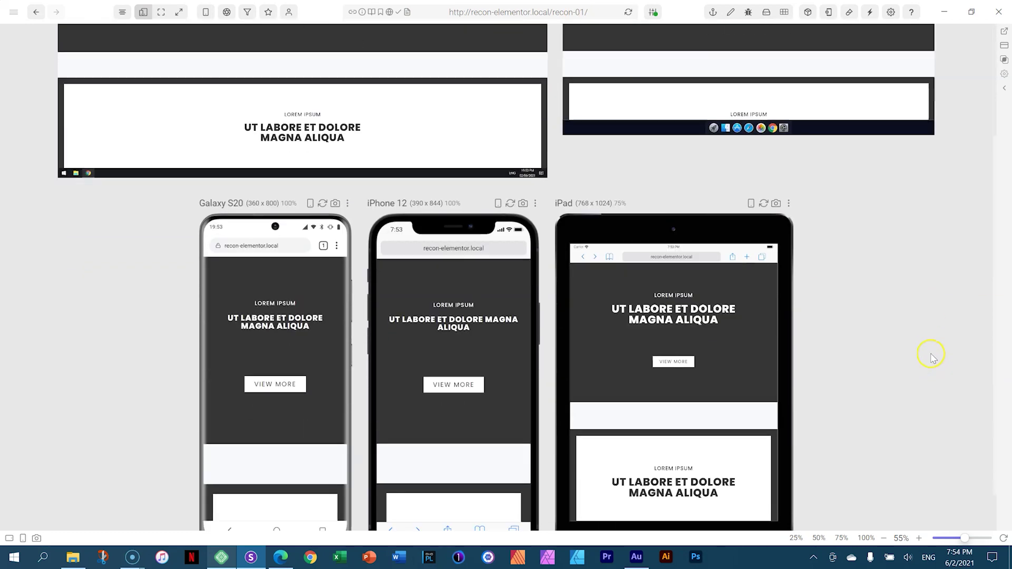
left_click(535, 204)
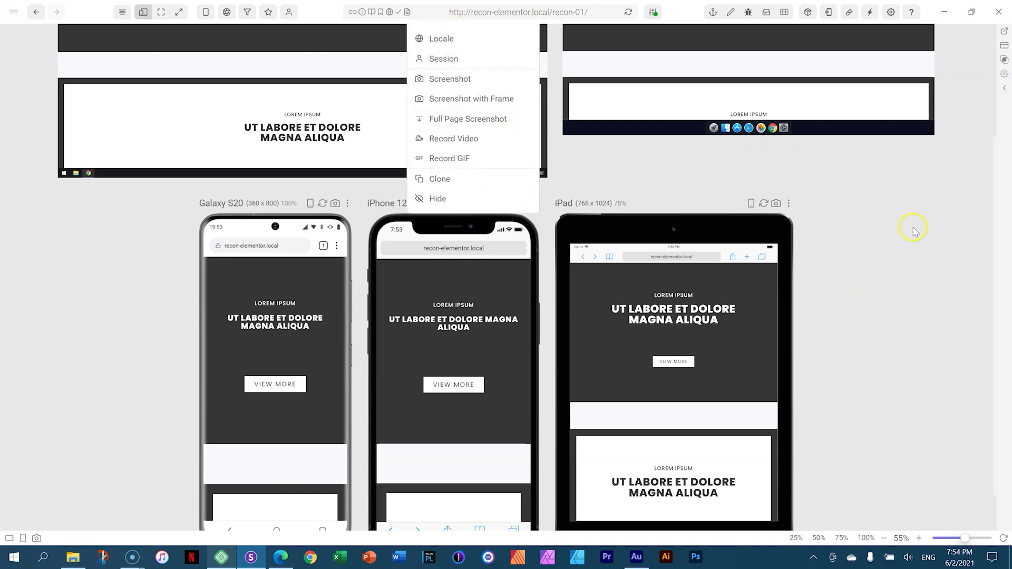
scroll(912, 248, "up", 3)
left_click(462, 40)
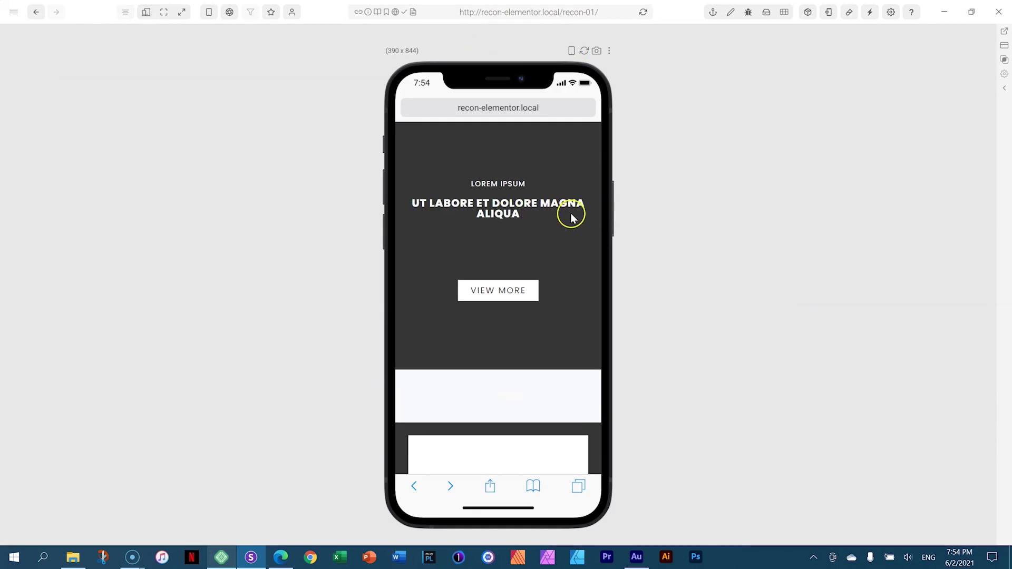
left_click_drag(574, 279, 585, 189)
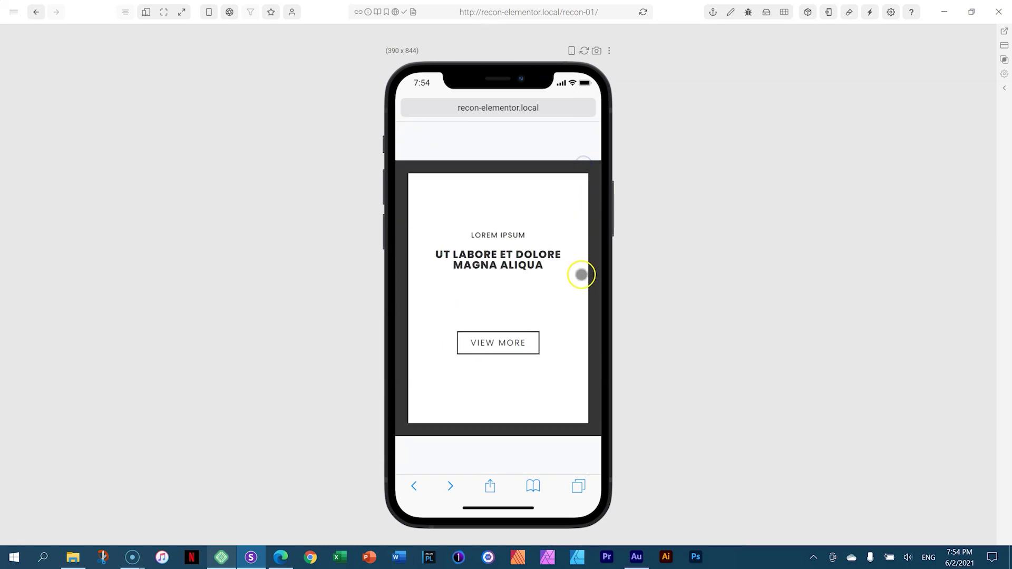
left_click_drag(581, 275, 566, 134)
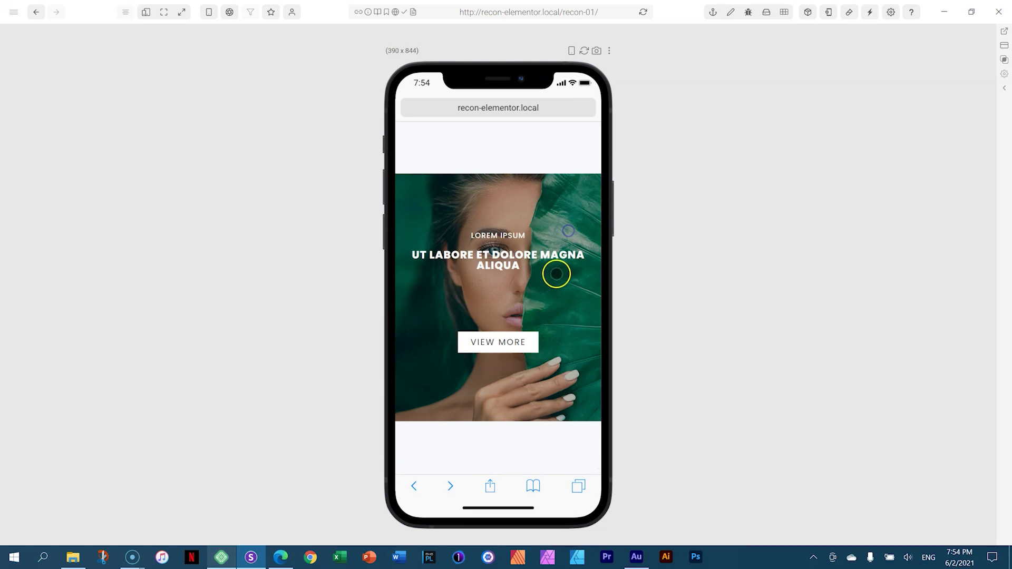
left_click_drag(550, 238, 570, 349)
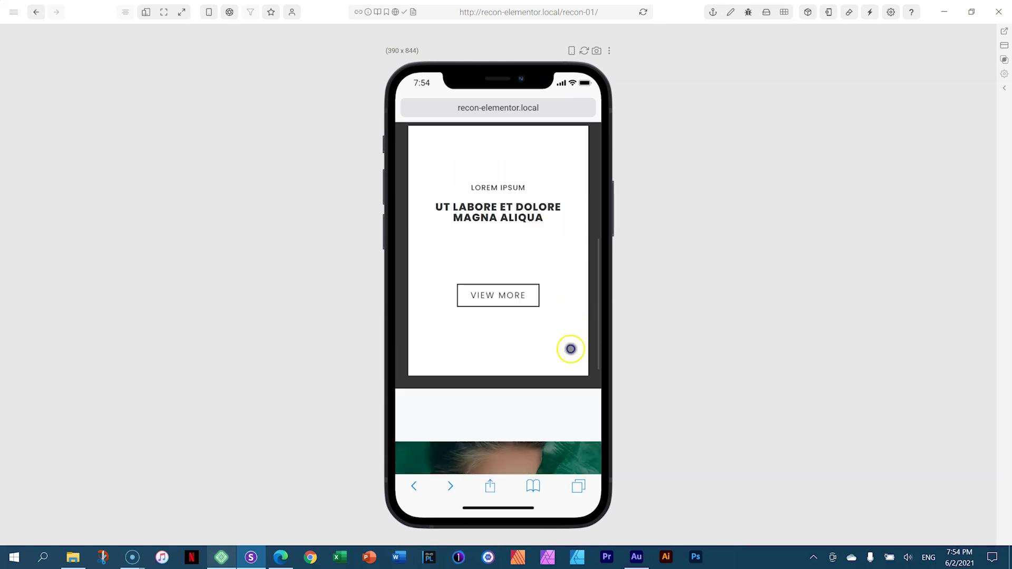
left_click_drag(558, 198, 564, 321)
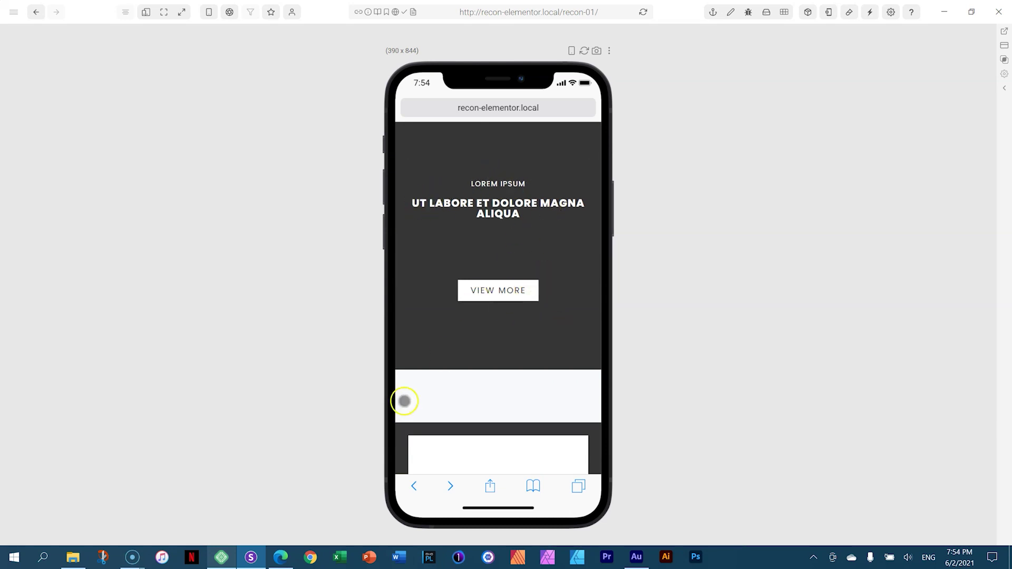
Return to the all-devices overview to check the phone and tablet screens, and switch to the Elementor editor in the browser
left_click(148, 16)
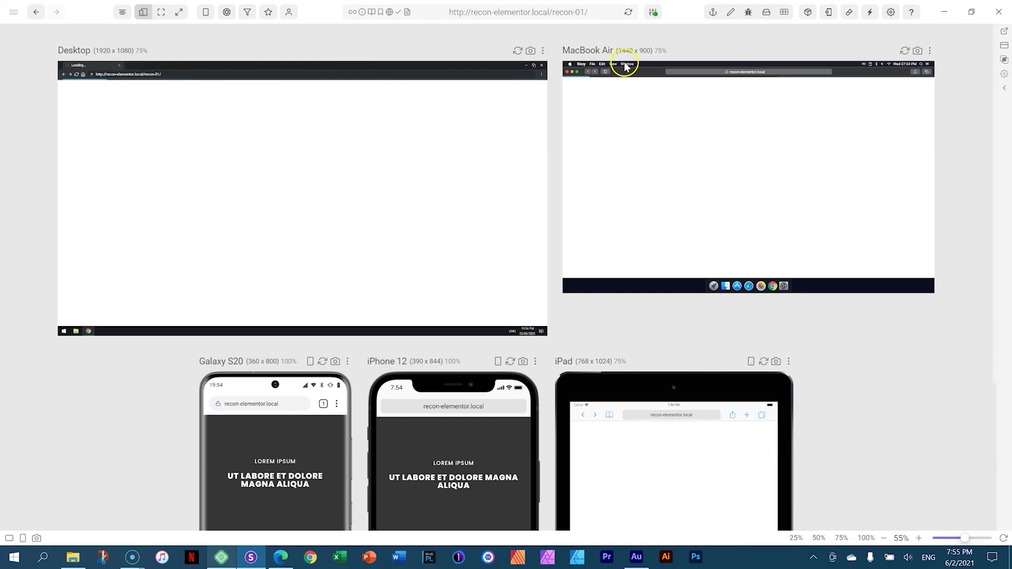
scroll(862, 325, "down", 4)
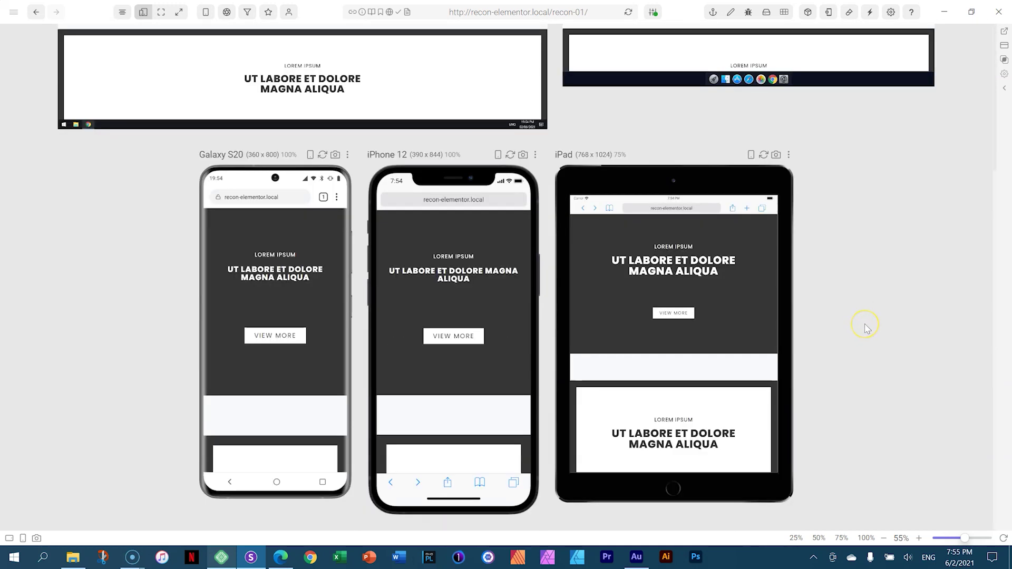
left_click(279, 558)
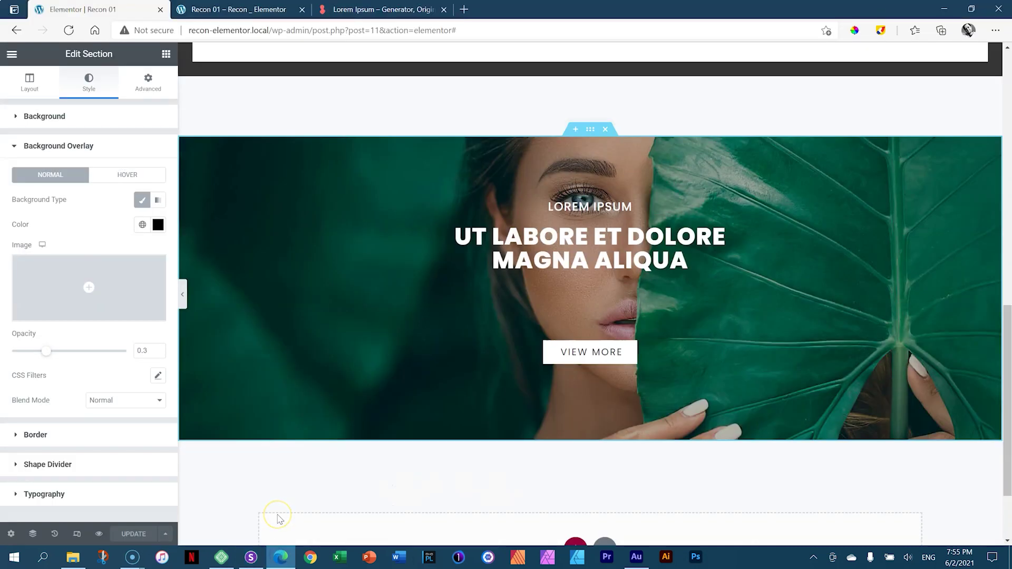